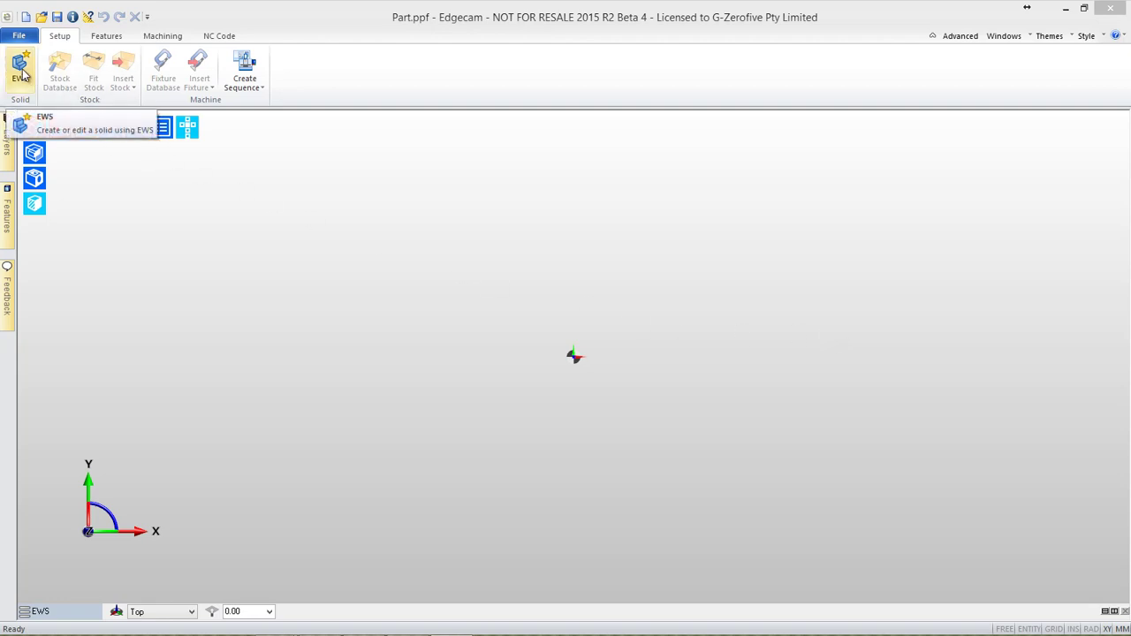
Enter EWS solid editing from the Setup tab to begin a new solid on Part.ppf
{"action": "left_click", "coordinate": [22, 75]}
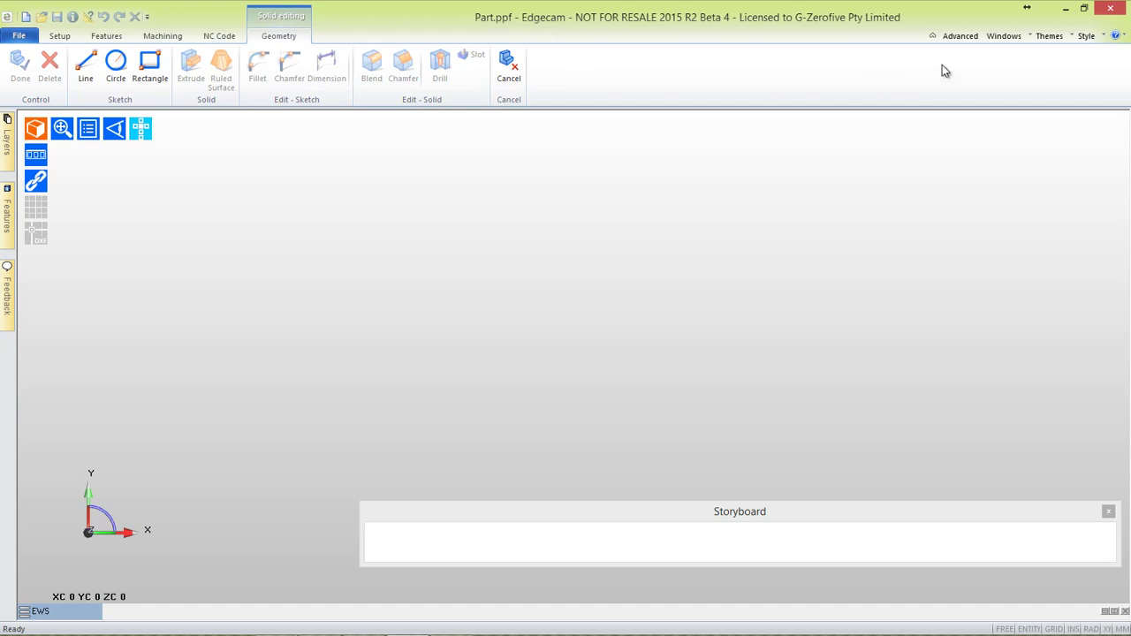
With Advanced sketching on, draw two side-by-side circles, ø98.43 and a smaller ø67.78
{"action": "left_click", "coordinate": [965, 39]}
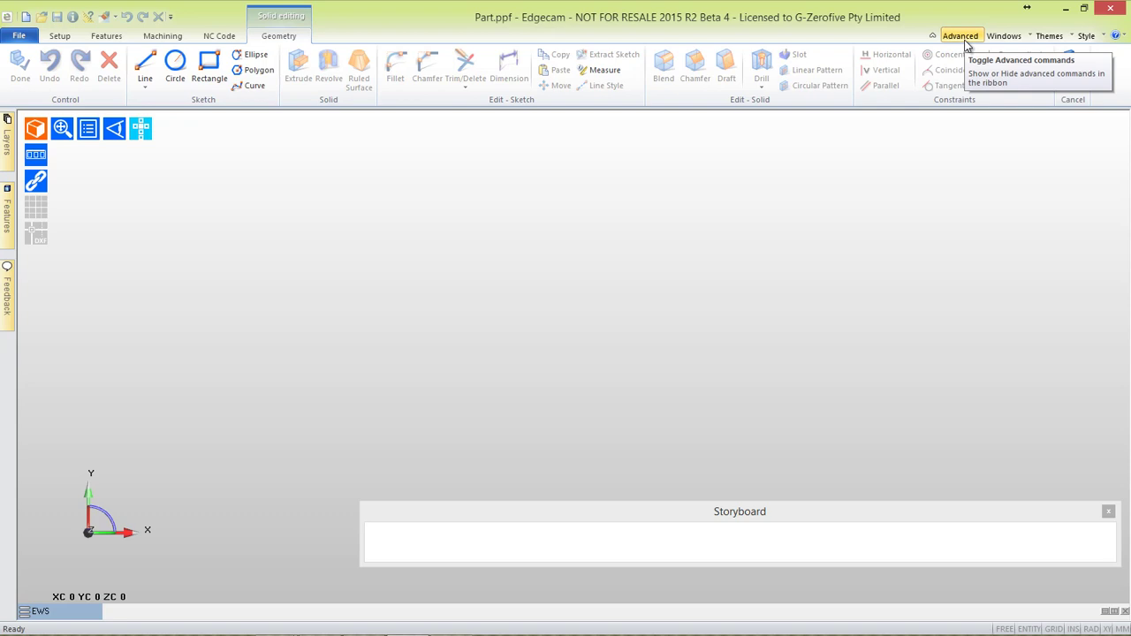
{"action": "left_click", "coordinate": [175, 66]}
{"action": "left_click", "coordinate": [361, 286]}
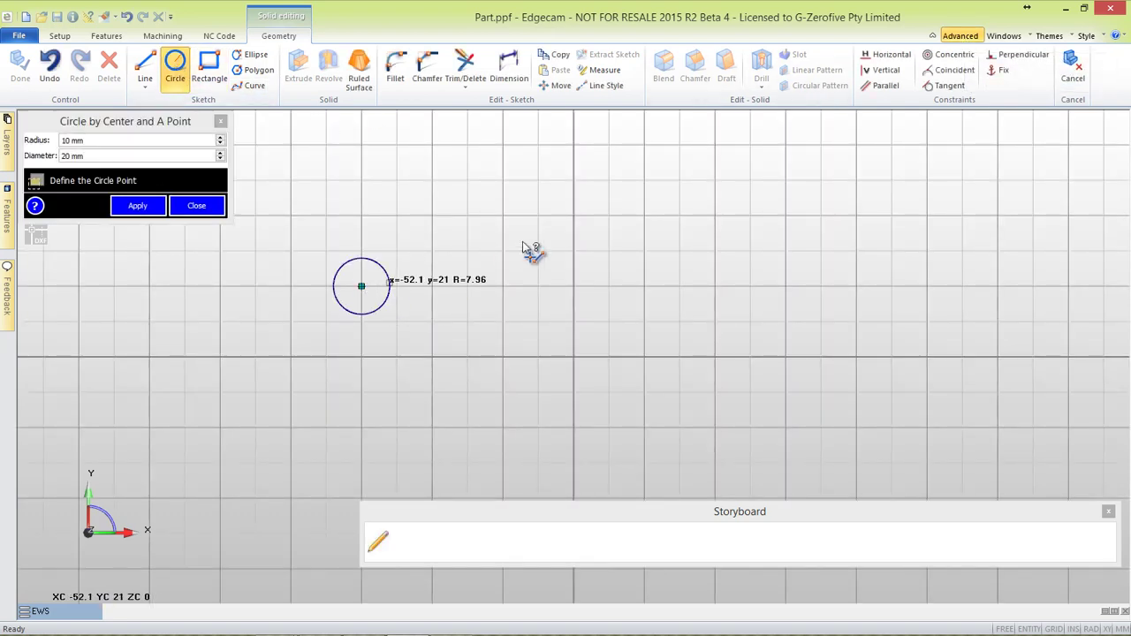
{"action": "left_click", "coordinate": [530, 239]}
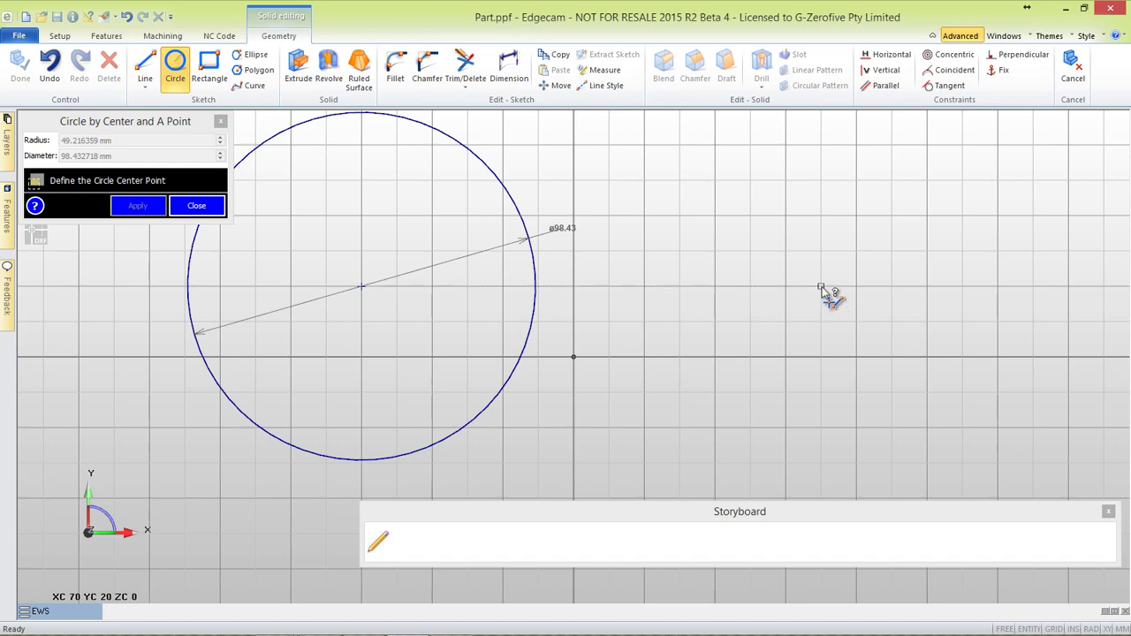
{"action": "left_click", "coordinate": [821, 286]}
{"action": "left_click", "coordinate": [910, 205]}
{"action": "scroll", "coordinate": [773, 247], "scroll_direction": "down", "scroll_amount": 3}
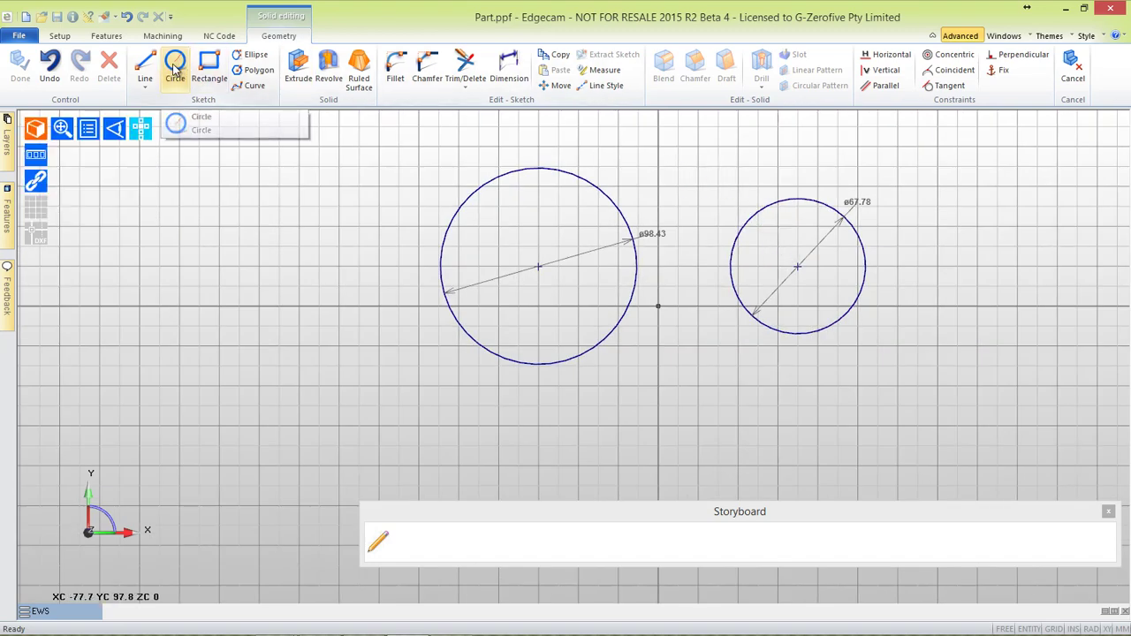
Draw one rough line above the circles and another below them
{"action": "left_click", "coordinate": [145, 63]}
{"action": "left_click", "coordinate": [496, 141]}
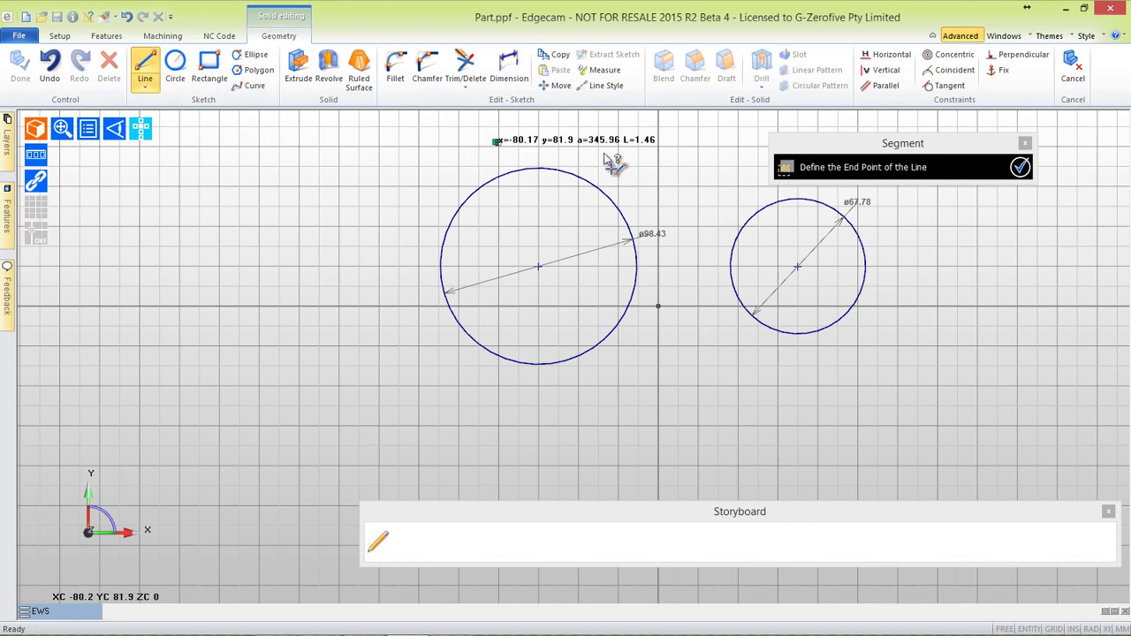
{"action": "left_click", "coordinate": [897, 201]}
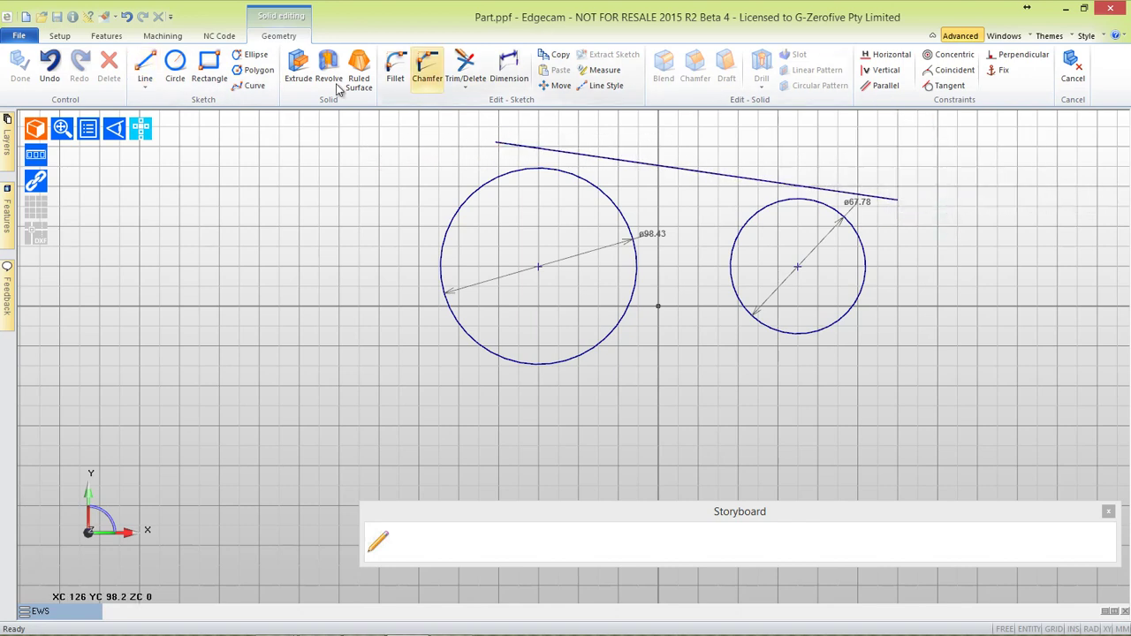
{"action": "left_click", "coordinate": [468, 386]}
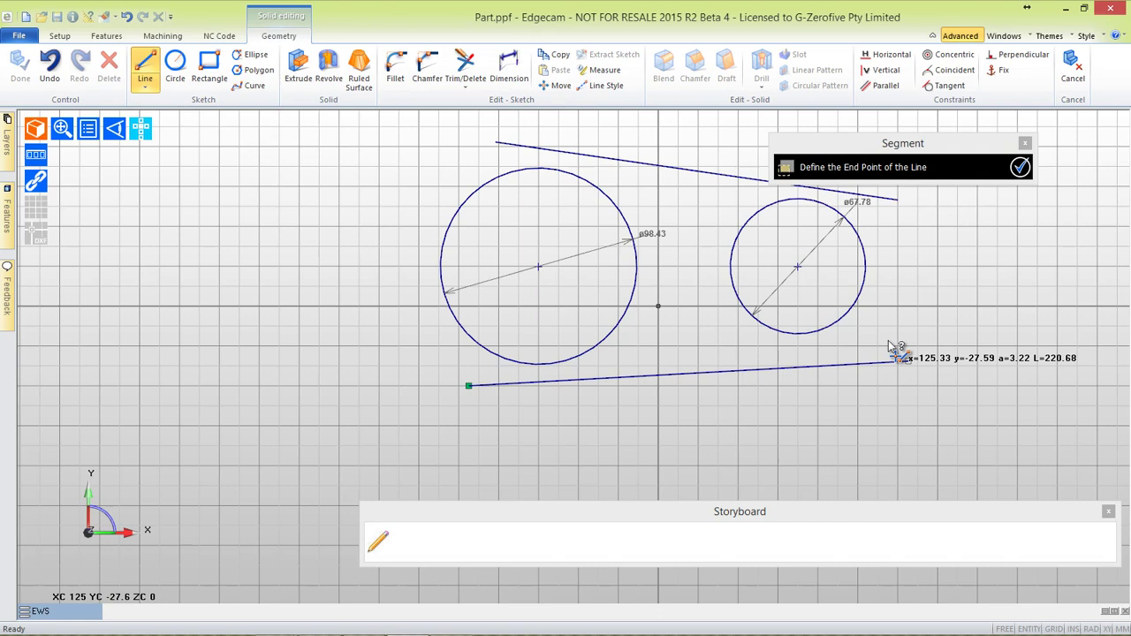
{"action": "key", "text": "Escape"}
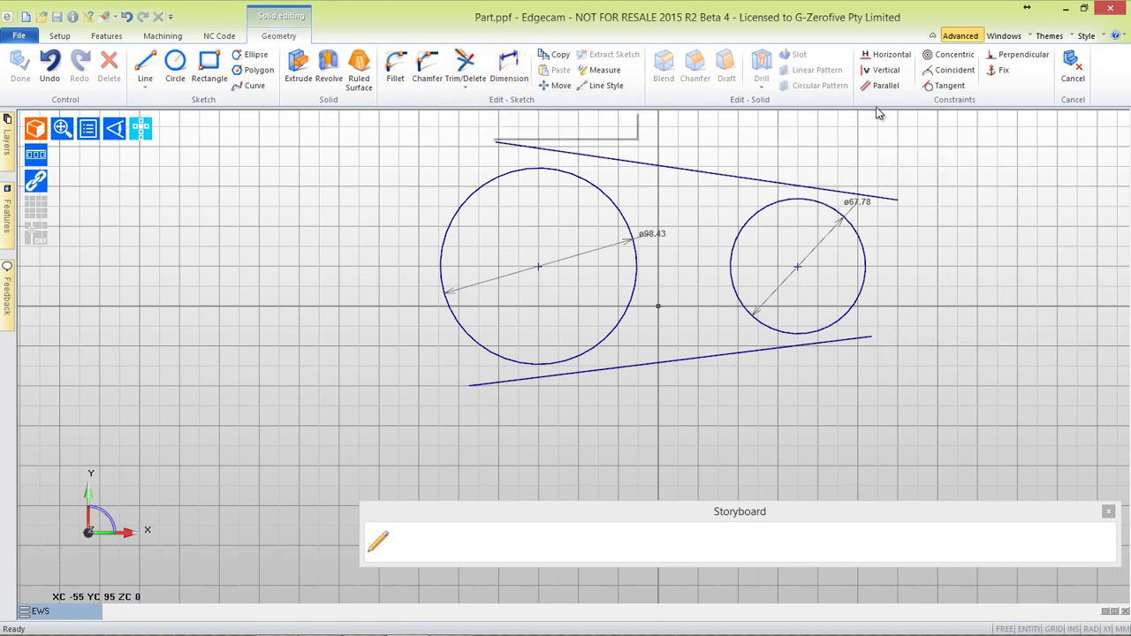
{"action": "left_click", "coordinate": [954, 69]}
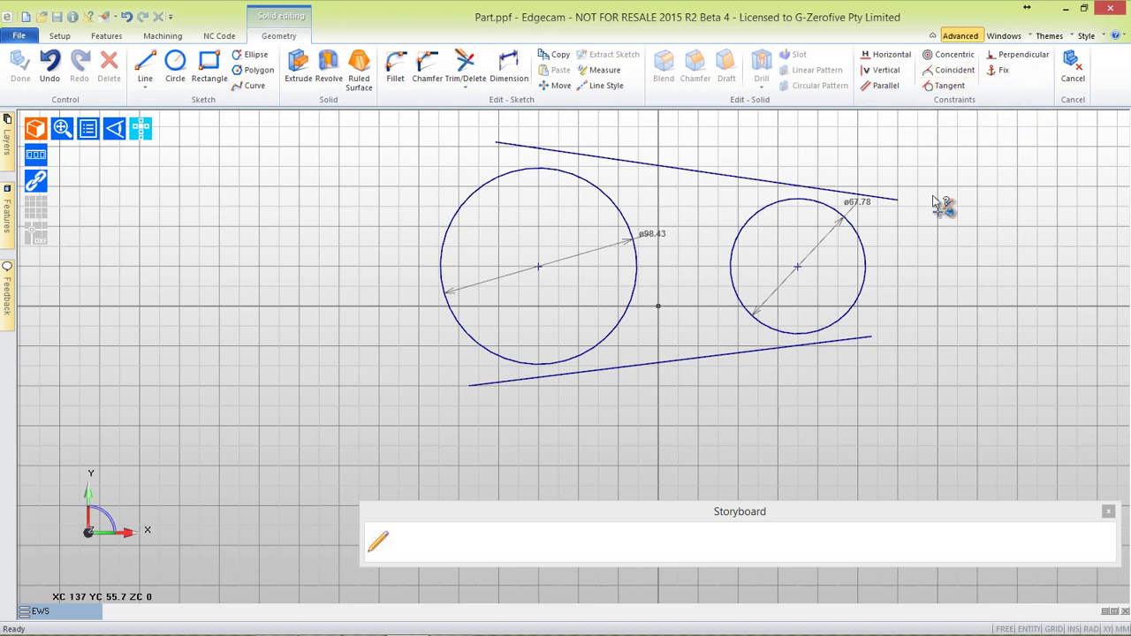
{"action": "middle_click_drag", "start_coordinate": [941, 203], "coordinate": [884, 271]}
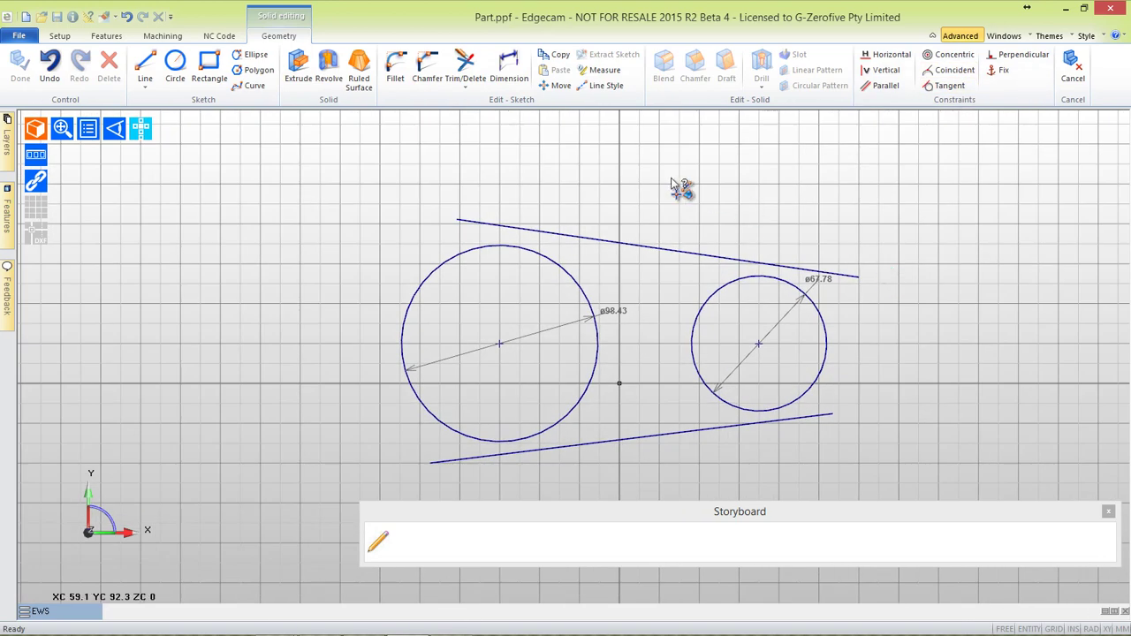
Dimension the circle centres 120 mm apart and set the diameters to ø120 and ø60
{"action": "left_click", "coordinate": [508, 67]}
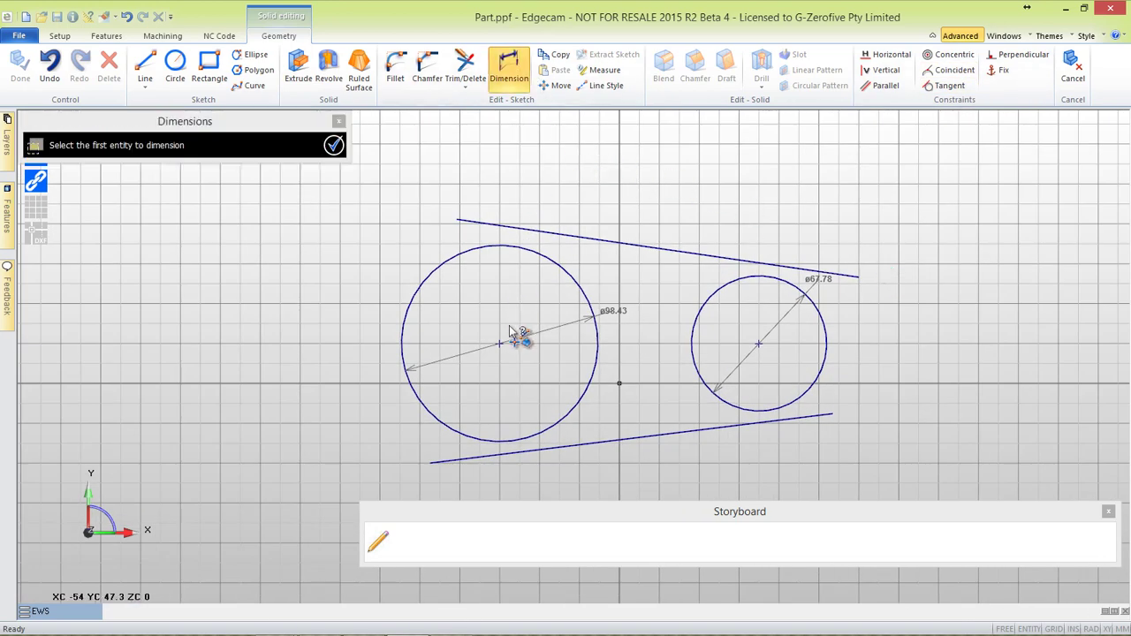
{"action": "left_click", "coordinate": [499, 345]}
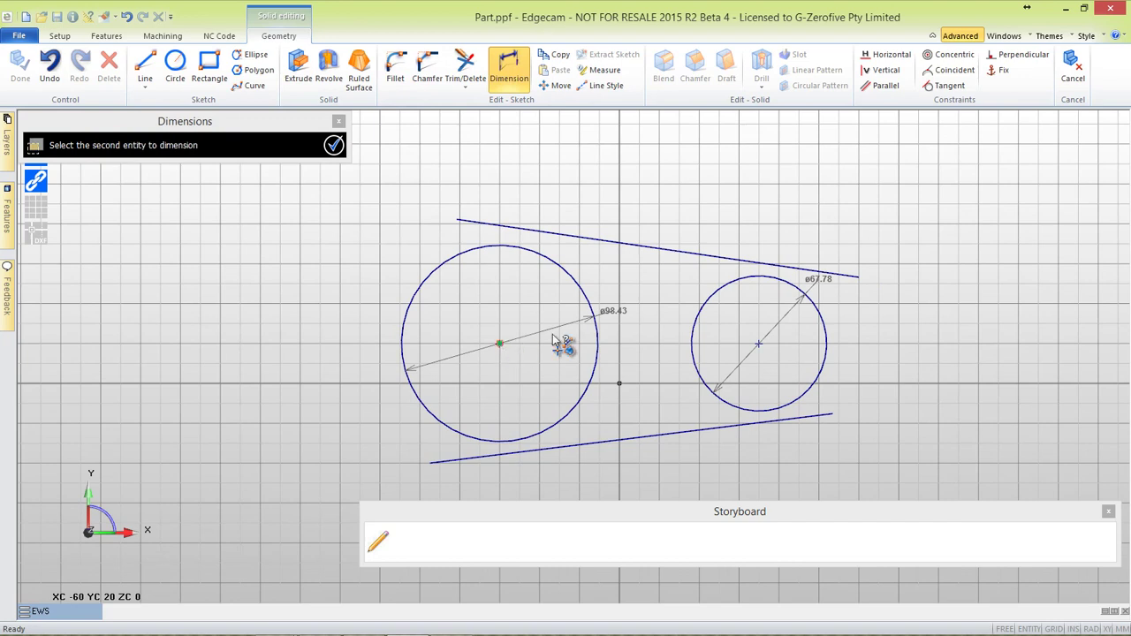
{"action": "left_click", "coordinate": [758, 344]}
{"action": "left_click", "coordinate": [658, 181]}
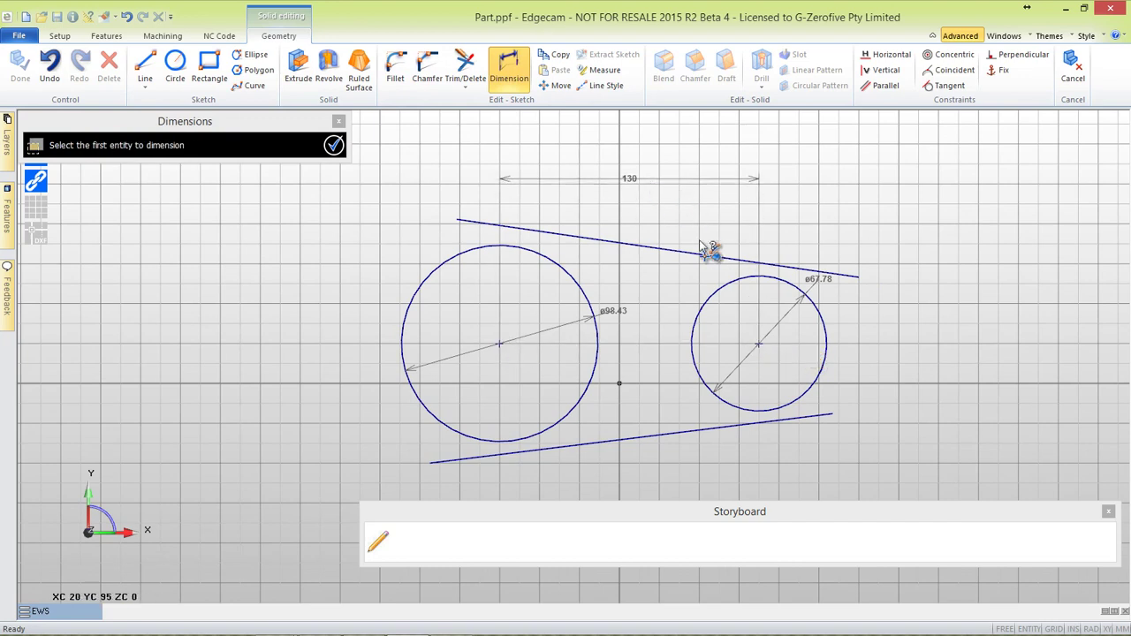
{"action": "left_click", "coordinate": [629, 179]}
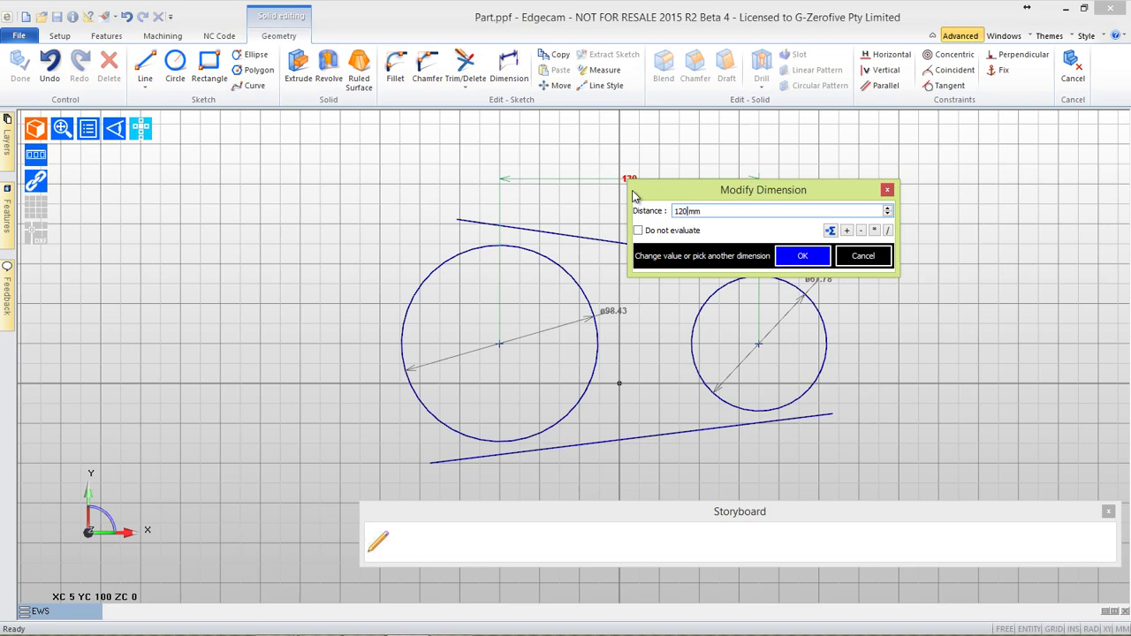
{"action": "key", "text": "Return"}
{"action": "left_click", "coordinate": [629, 307]}
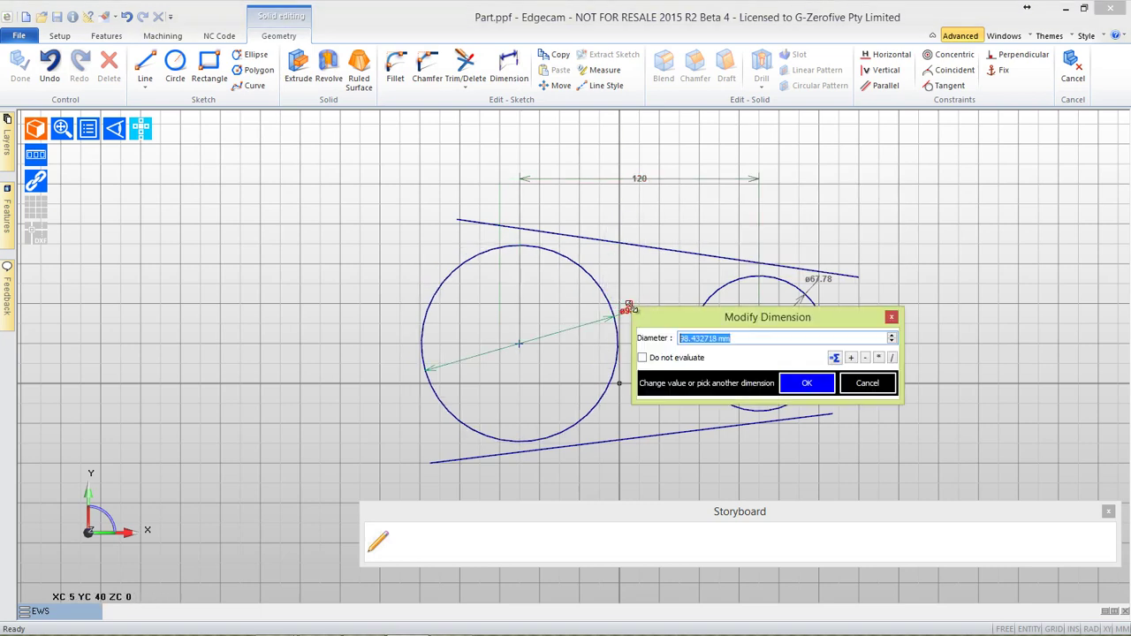
{"action": "key", "text": "Return"}
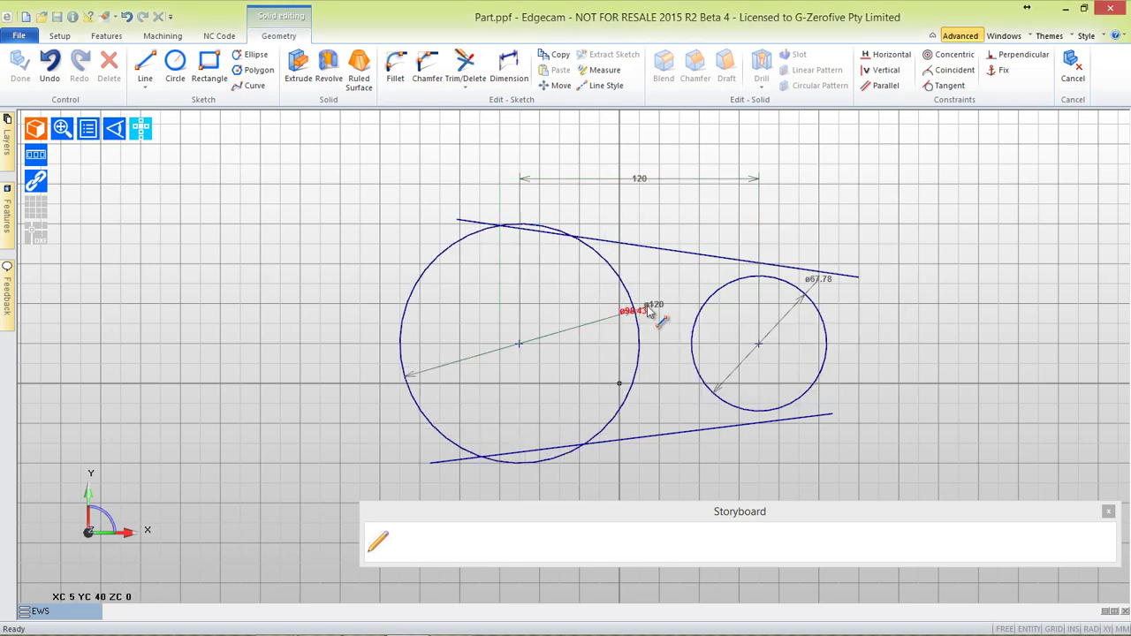
{"action": "left_click", "coordinate": [811, 280]}
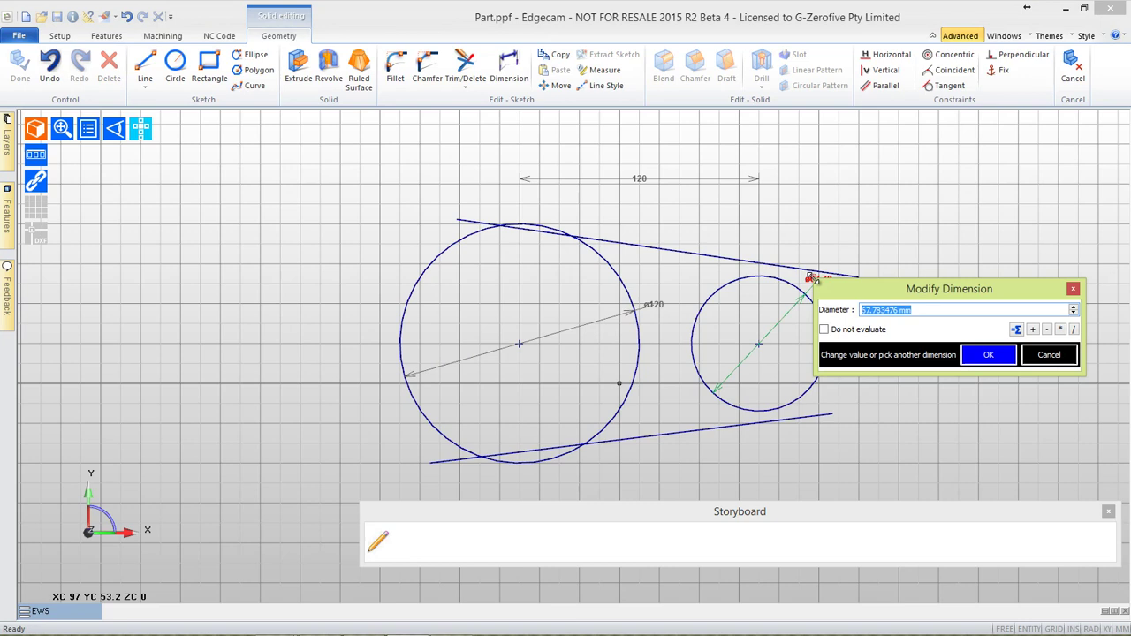
{"action": "type", "text": "60"}
{"action": "key", "text": "Return"}
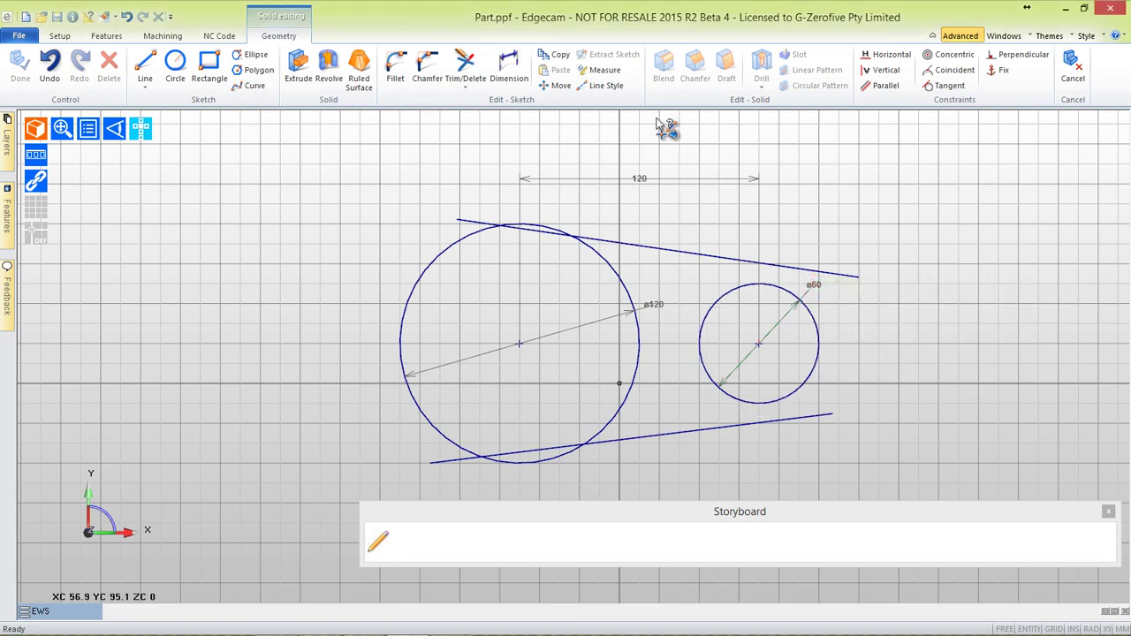
Add another centre-to-centre dimension between the circles, placed to the right
{"action": "left_click", "coordinate": [509, 67]}
{"action": "left_click", "coordinate": [519, 344]}
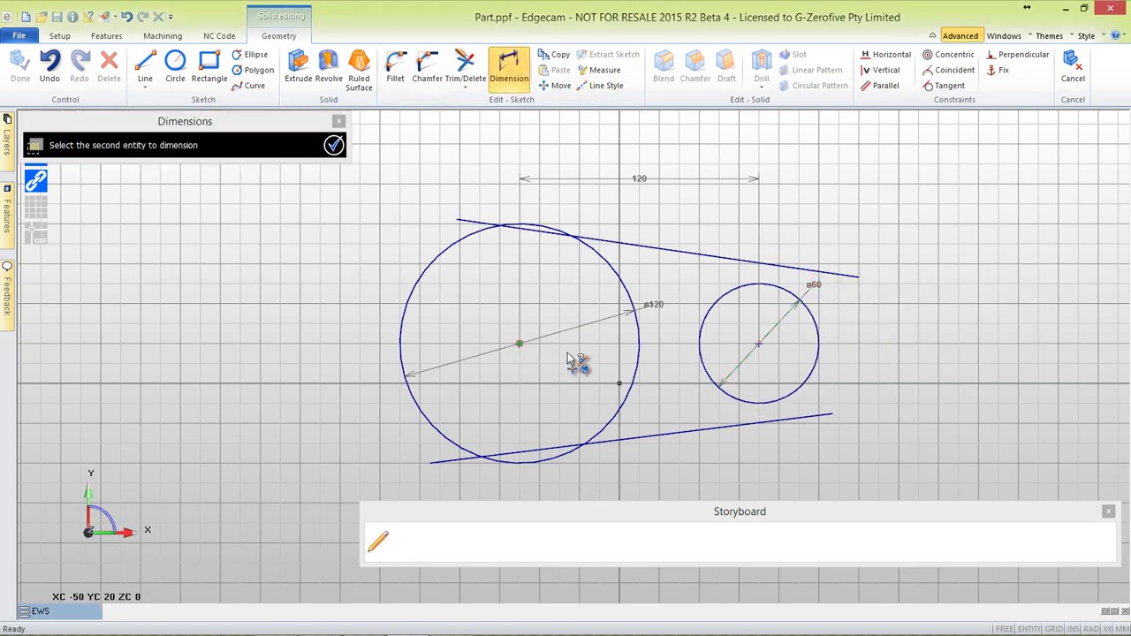
{"action": "left_click", "coordinate": [760, 344]}
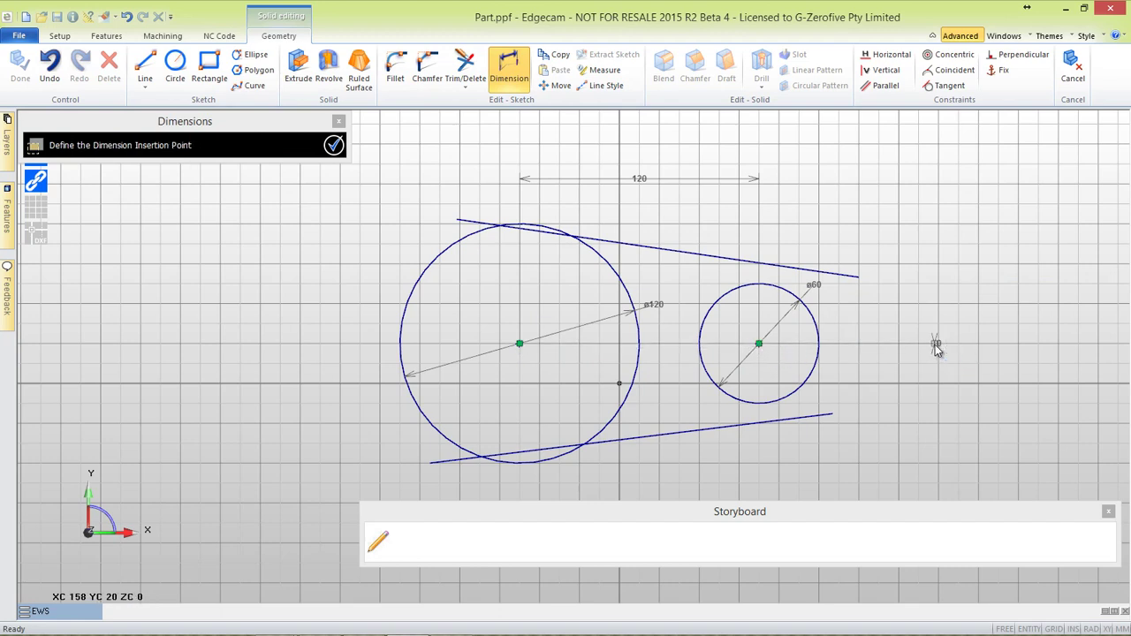
{"action": "left_click", "coordinate": [936, 344]}
{"action": "right_click", "coordinate": [959, 314]}
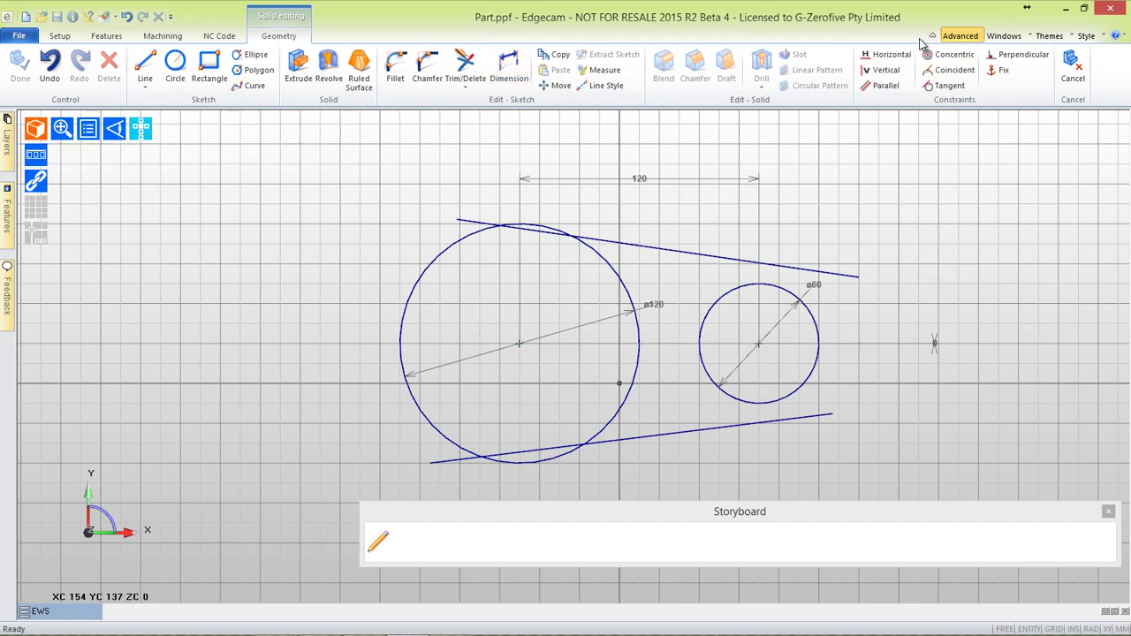
Constrain the top and bottom lines tangent to both the ø60 and ø120 circles
{"action": "left_click", "coordinate": [943, 85]}
{"action": "left_click", "coordinate": [776, 266]}
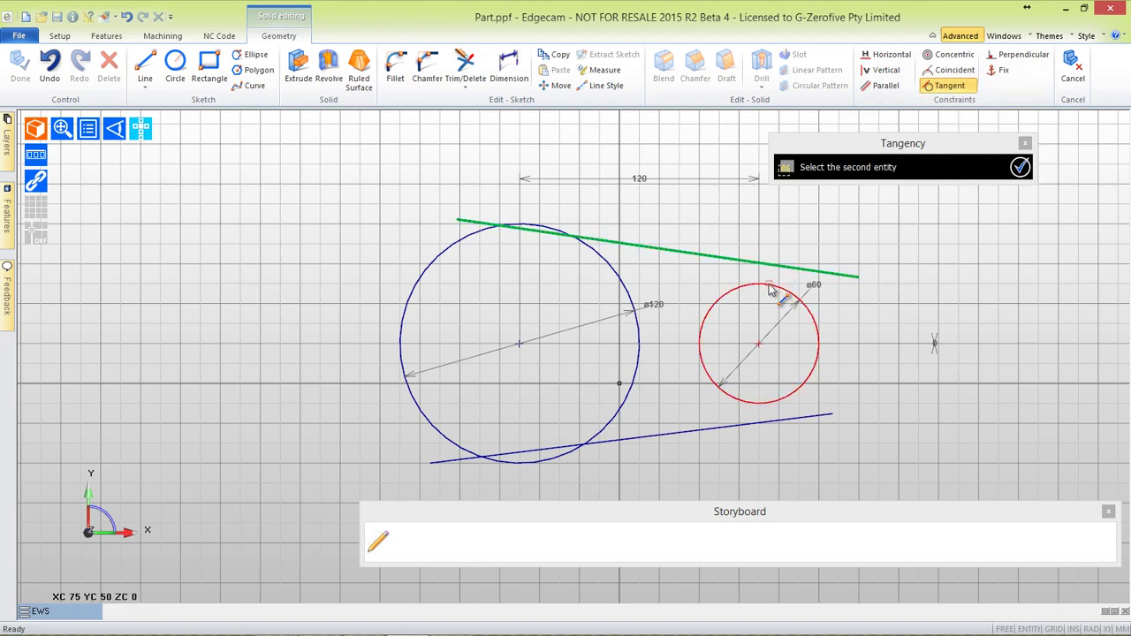
{"action": "left_click", "coordinate": [781, 288]}
{"action": "left_click", "coordinate": [757, 402]}
{"action": "left_click", "coordinate": [758, 423]}
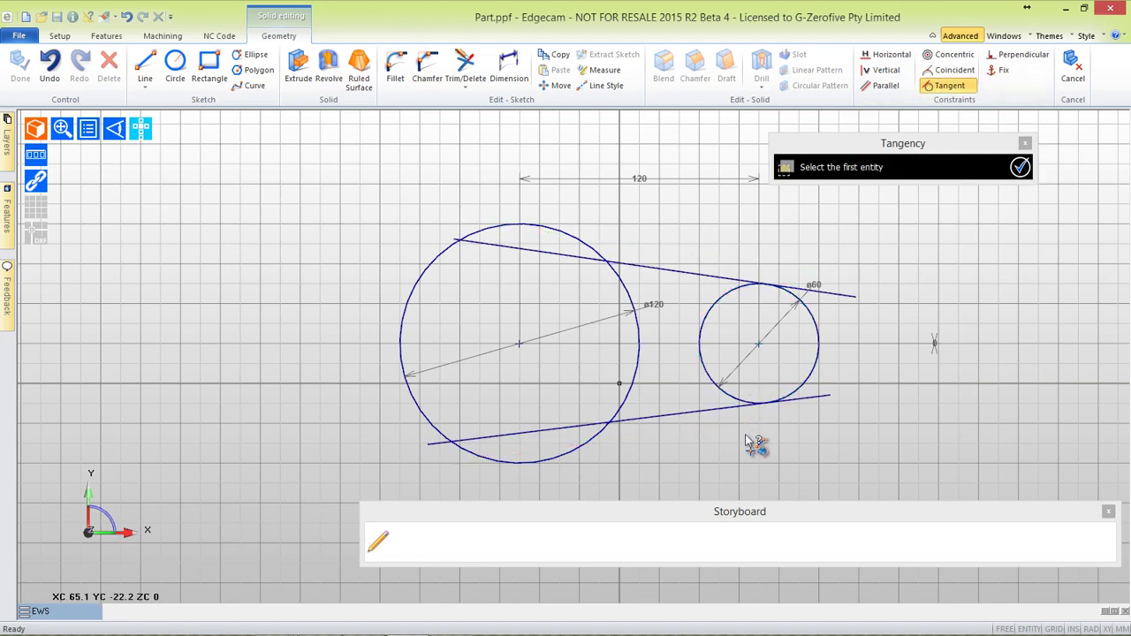
{"action": "left_click", "coordinate": [588, 258]}
{"action": "left_click", "coordinate": [589, 251]}
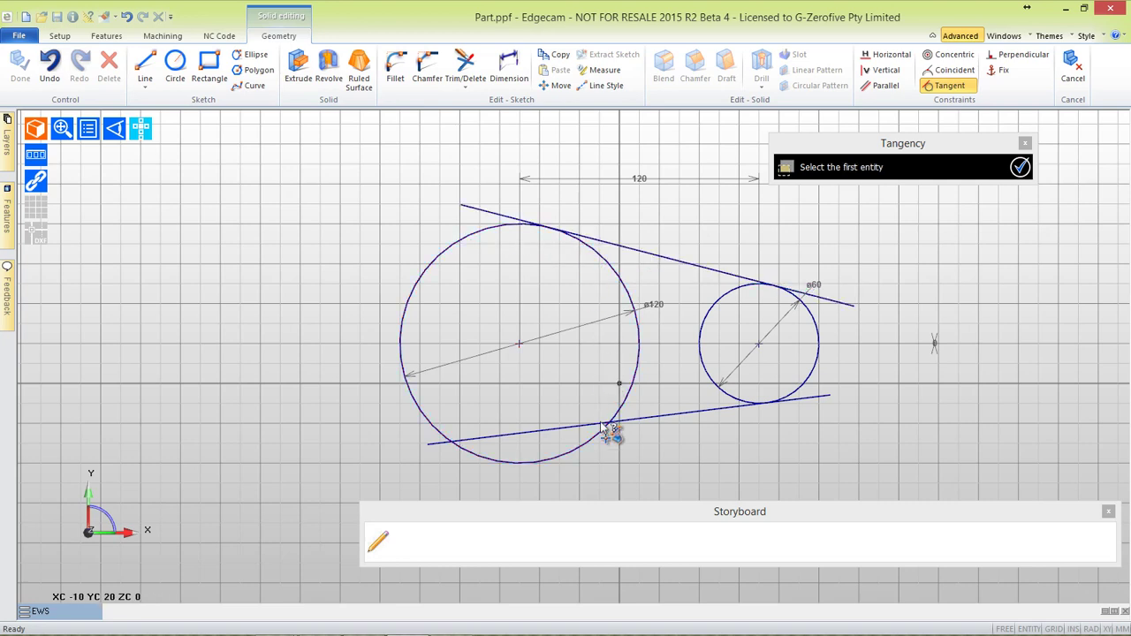
{"action": "left_click", "coordinate": [583, 426]}
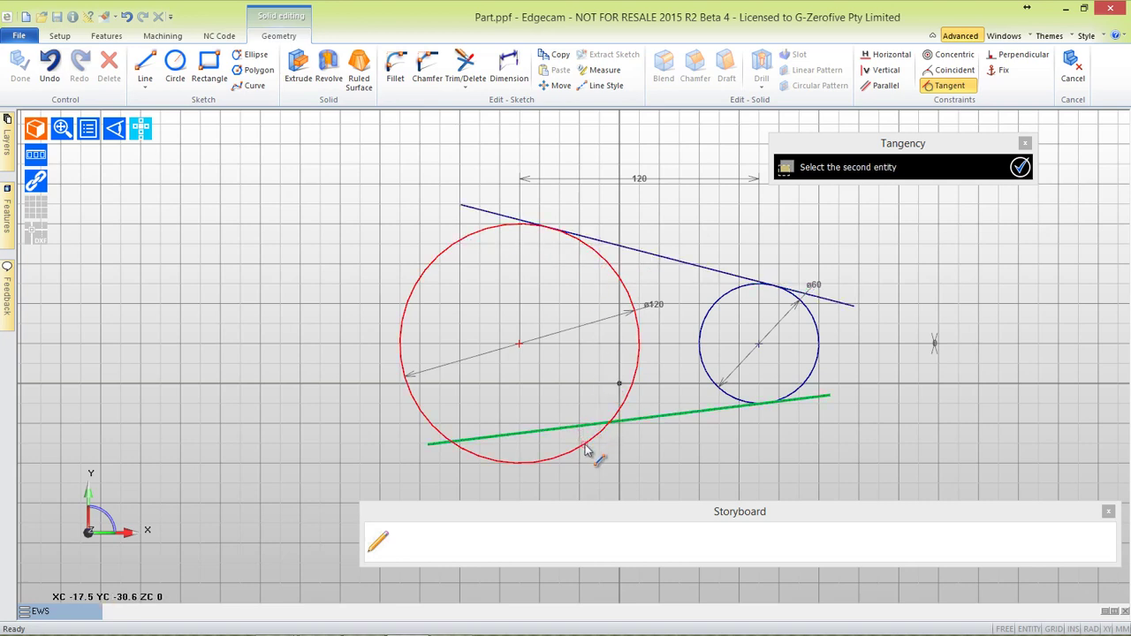
{"action": "left_click", "coordinate": [584, 449]}
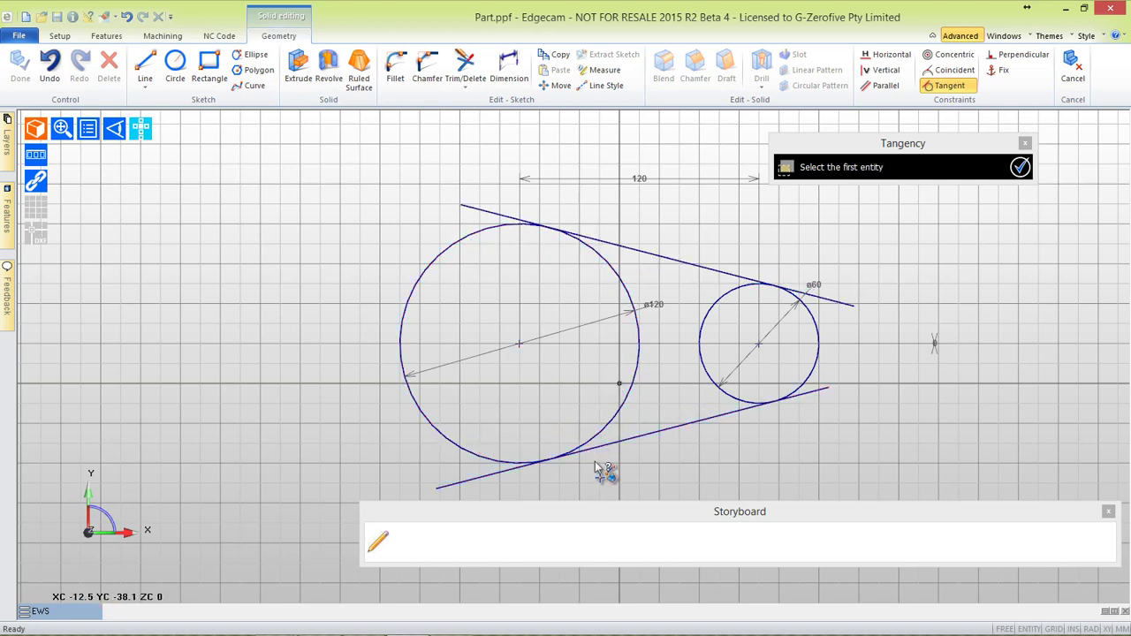
Trim the line stubs and both circles' inner arcs, leaving one closed teardrop outline
{"action": "left_click", "coordinate": [466, 78]}
{"action": "left_click", "coordinate": [473, 209]}
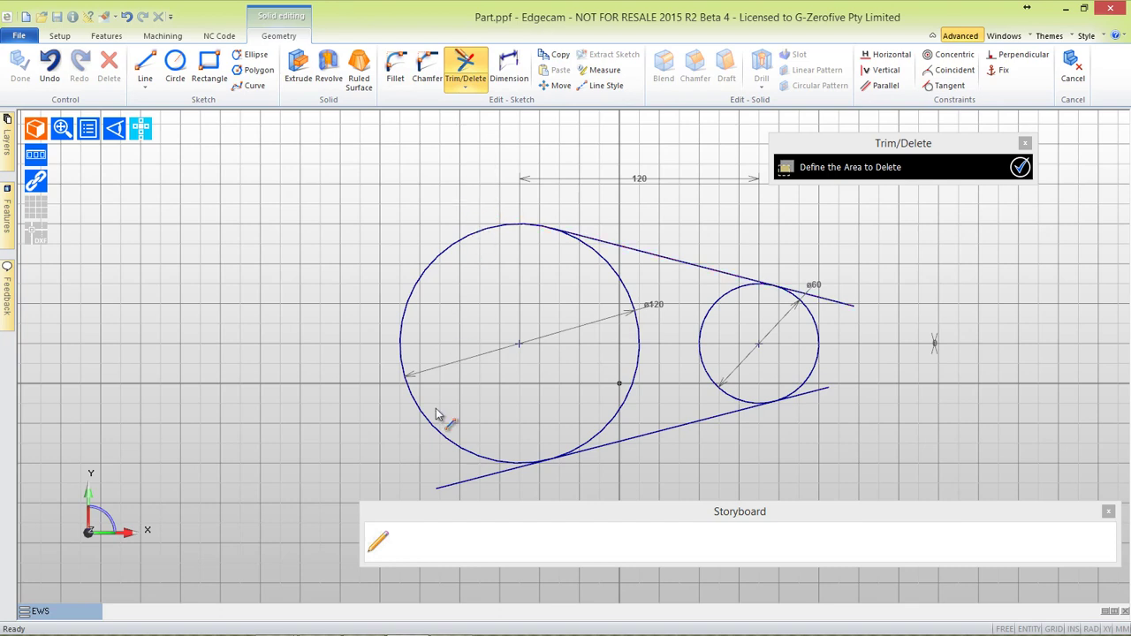
{"action": "left_click", "coordinate": [448, 488]}
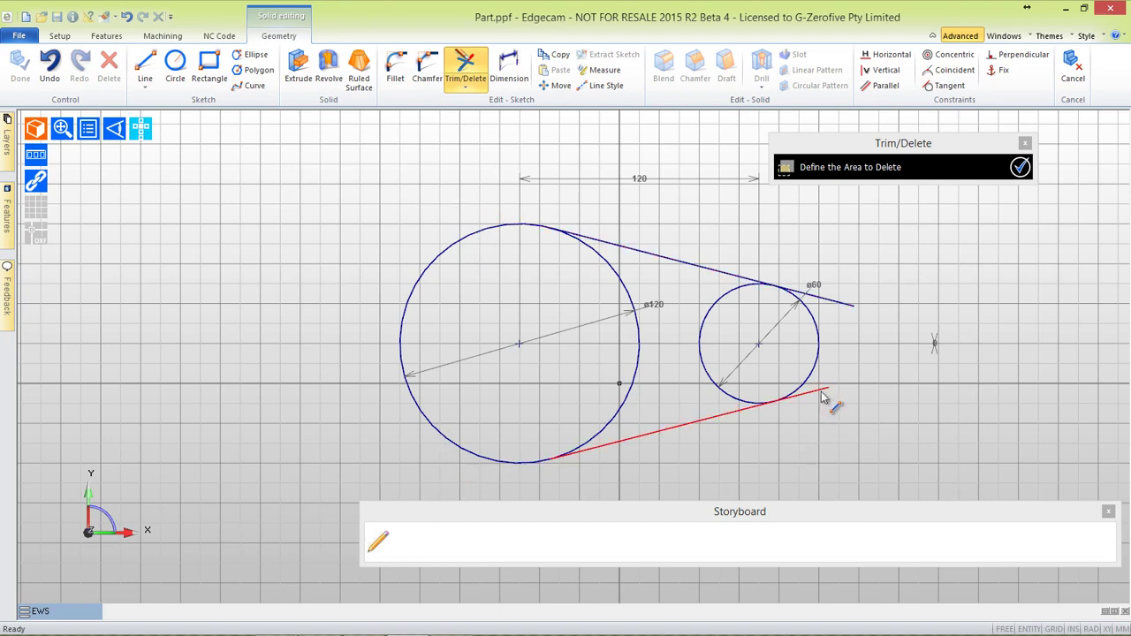
{"action": "left_click", "coordinate": [857, 309]}
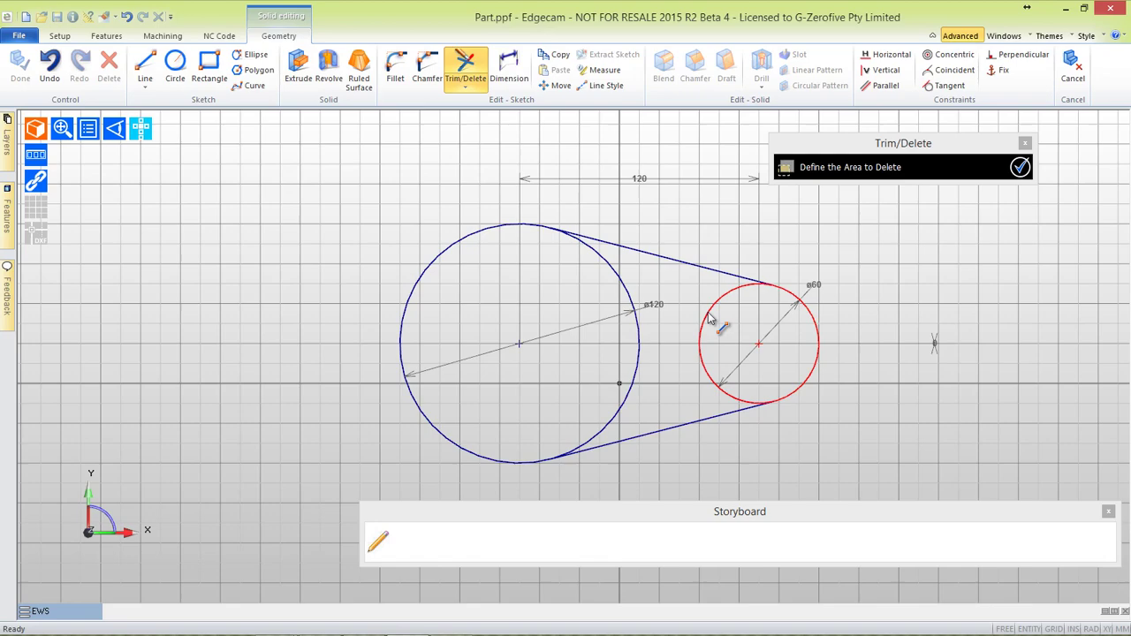
{"action": "left_click", "coordinate": [712, 318]}
{"action": "left_click", "coordinate": [637, 340]}
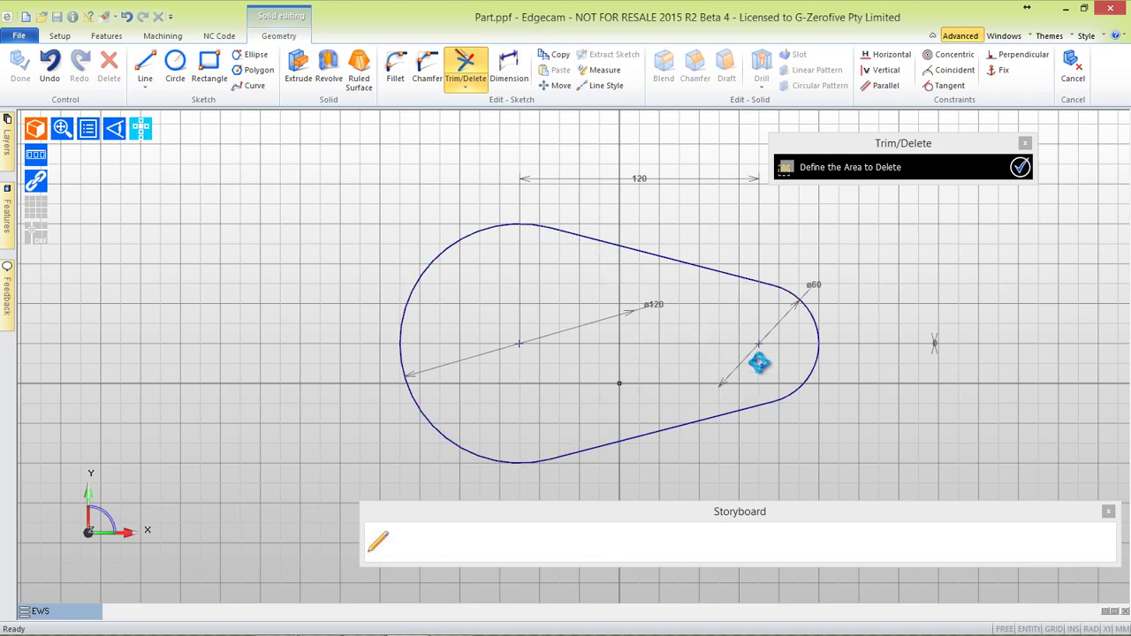
{"action": "mouse_move", "coordinate": [759, 363]}
{"action": "middle_mouse_down"}
{"action": "mouse_move", "coordinate": [790, 217]}
{"action": "mouse_move", "coordinate": [710, 227]}
{"action": "mouse_move", "coordinate": [630, 214]}
{"action": "middle_mouse_up"}
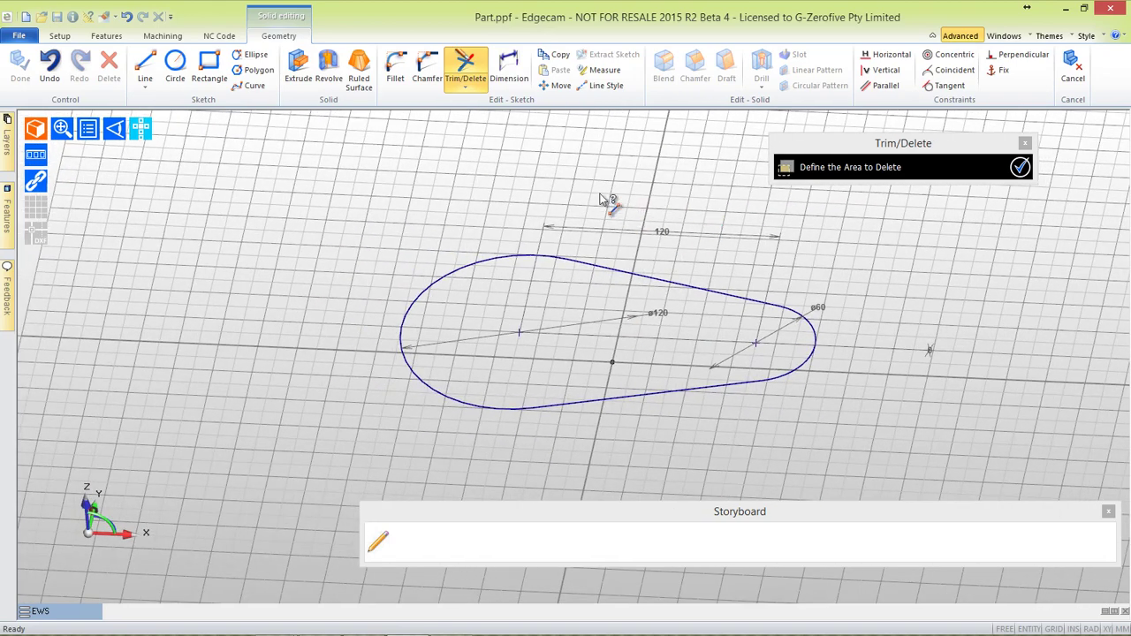
Extrude the teardrop outline with Extension 1 at 0 mm and Extension 2 at 30 mm
{"action": "left_click", "coordinate": [298, 70]}
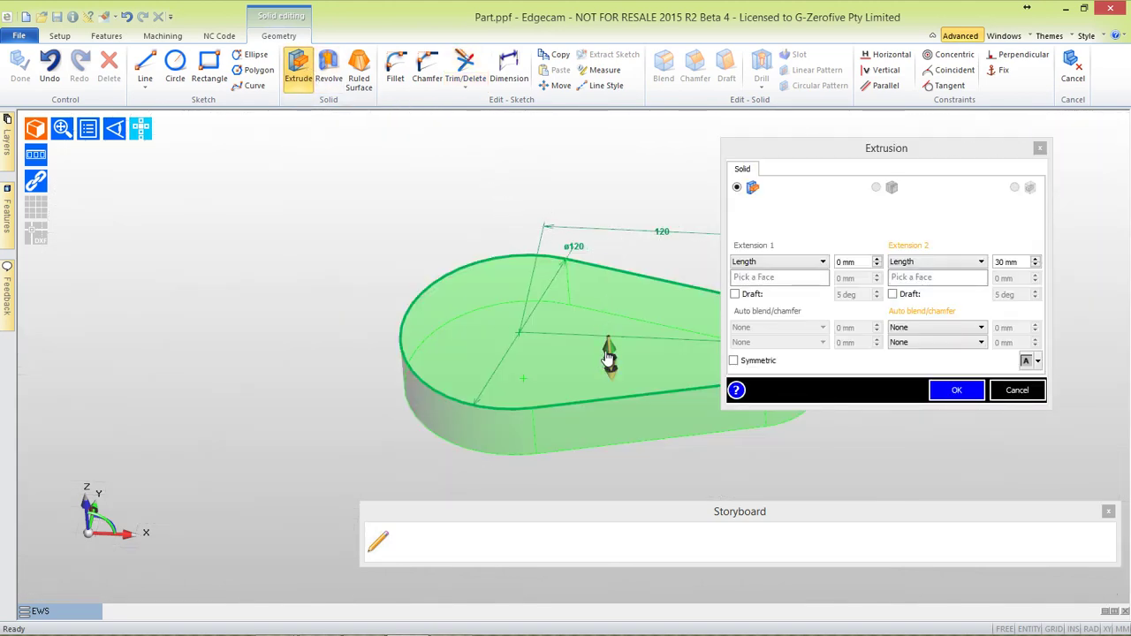
{"action": "left_click_drag", "start_coordinate": [609, 357], "coordinate": [600, 302]}
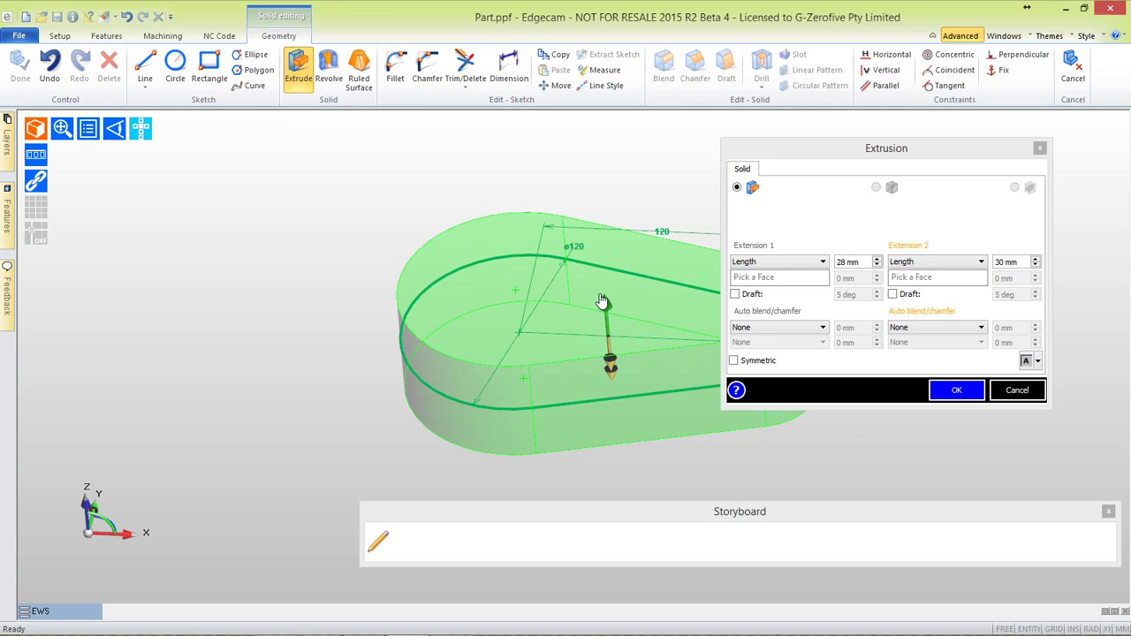
{"action": "left_click_drag", "start_coordinate": [615, 385], "coordinate": [618, 403]}
{"action": "left_click", "coordinate": [858, 262]}
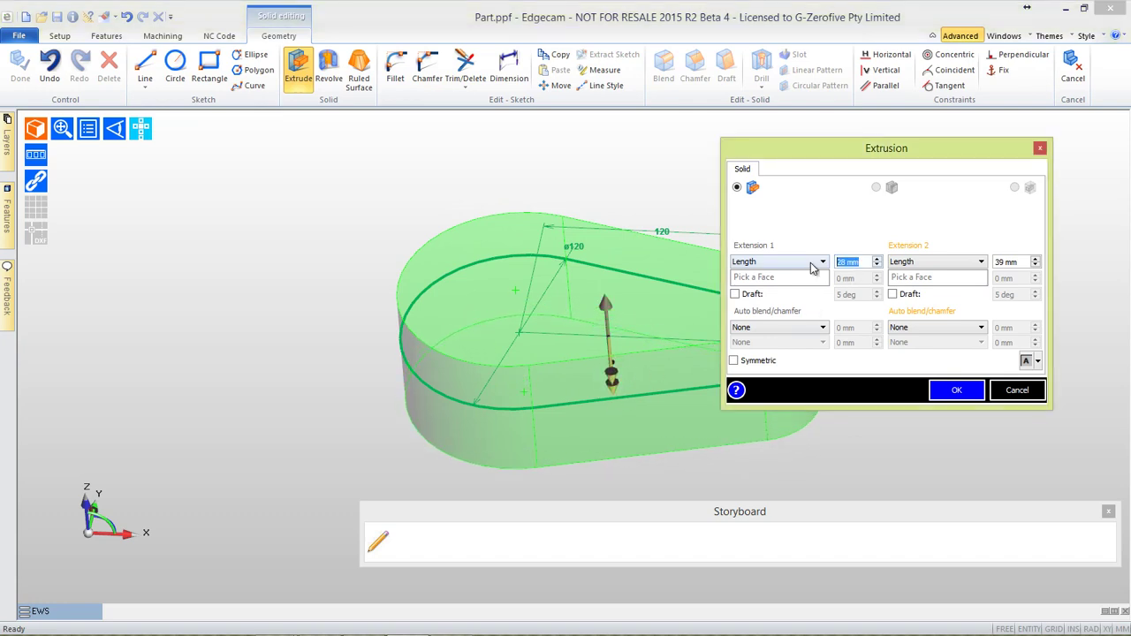
{"action": "type", "text": "0"}
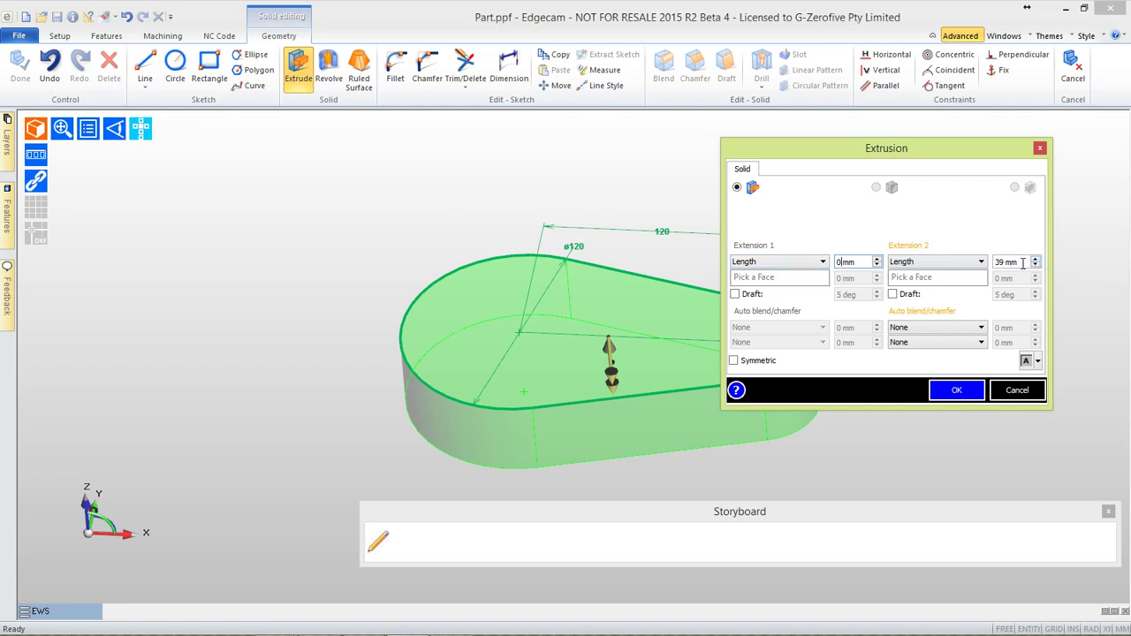
{"action": "type", "text": "30"}
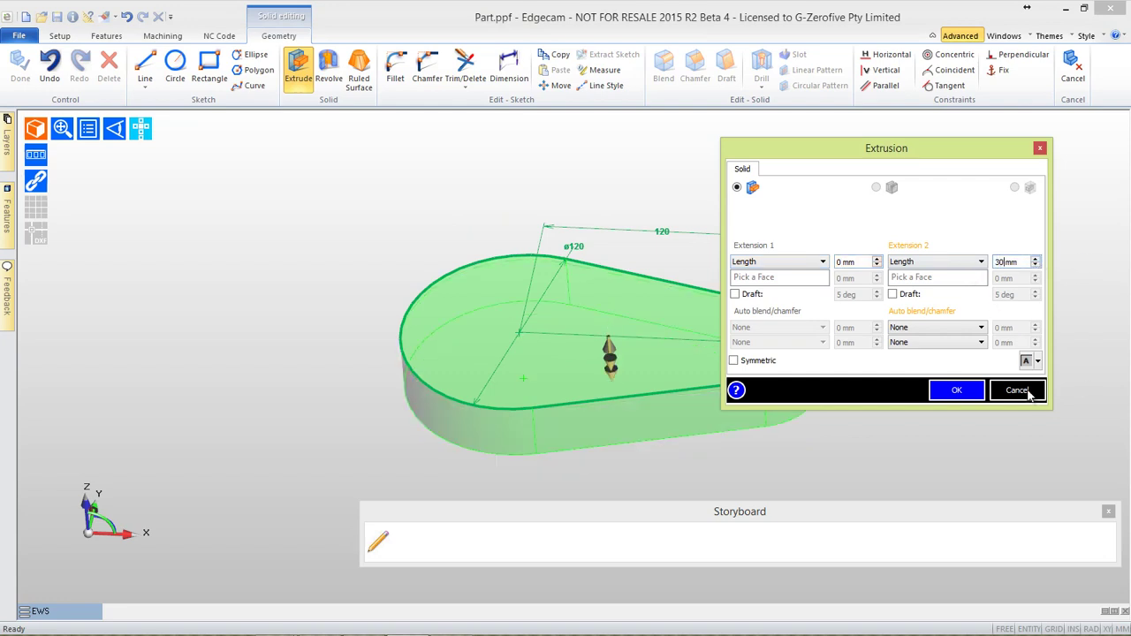
{"action": "left_click", "coordinate": [959, 390]}
{"action": "middle_click_drag", "start_coordinate": [924, 429], "coordinate": [593, 421]}
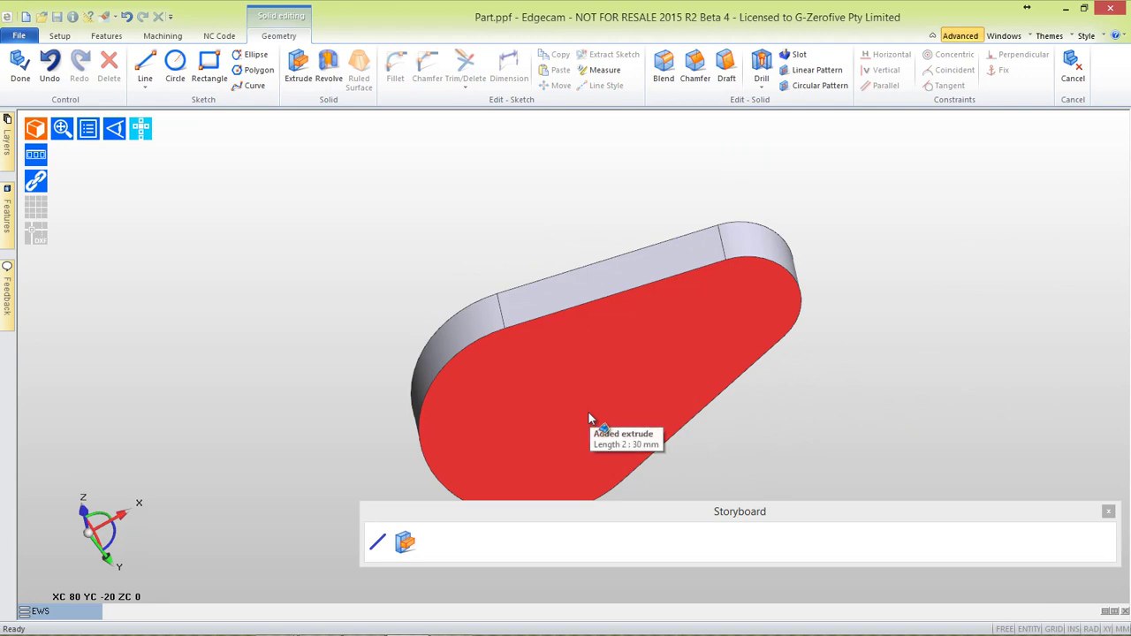
{"action": "scroll", "coordinate": [588, 412], "scroll_direction": "down", "scroll_amount": 2}
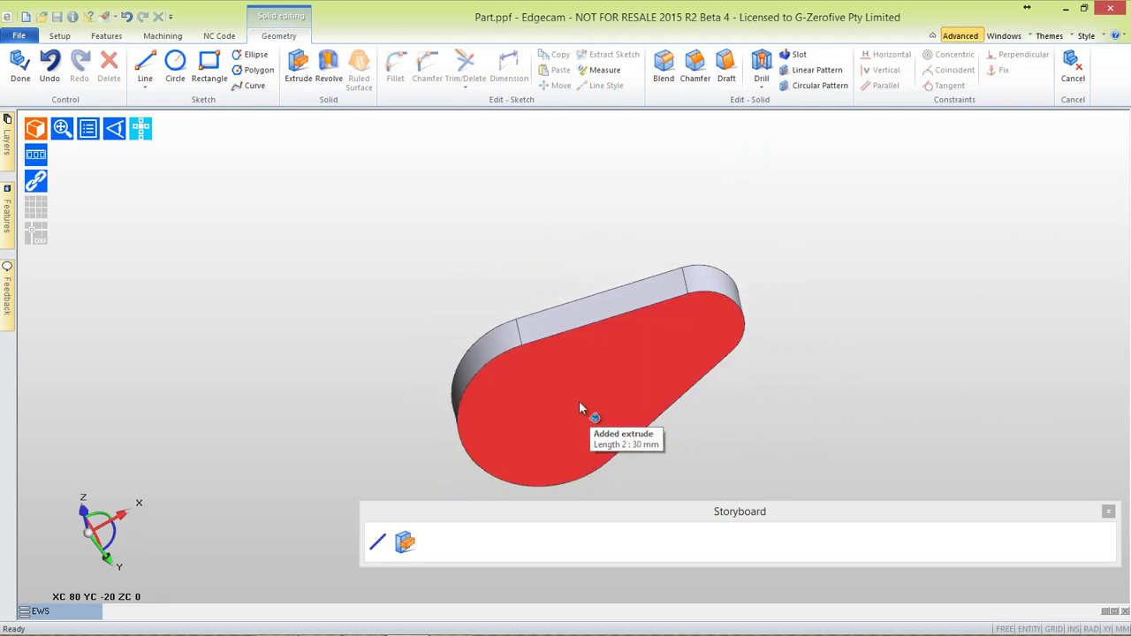
Draw a rectangle on the plate's top face, viewed normal, enclosing the whole teardrop
{"action": "left_click", "coordinate": [205, 79]}
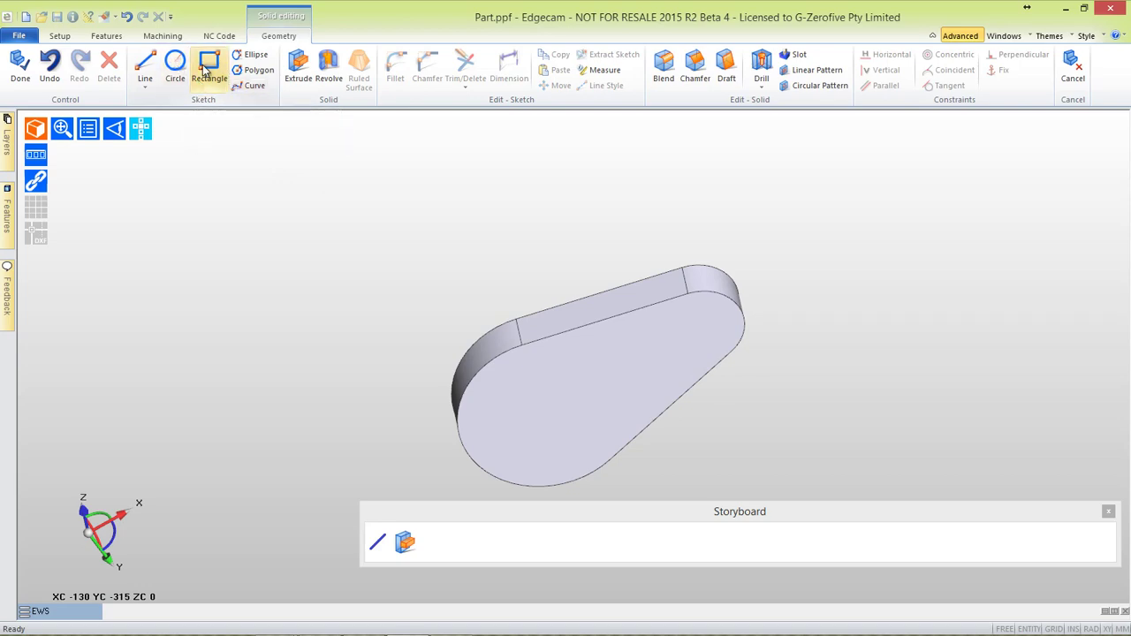
{"action": "left_click", "coordinate": [532, 404]}
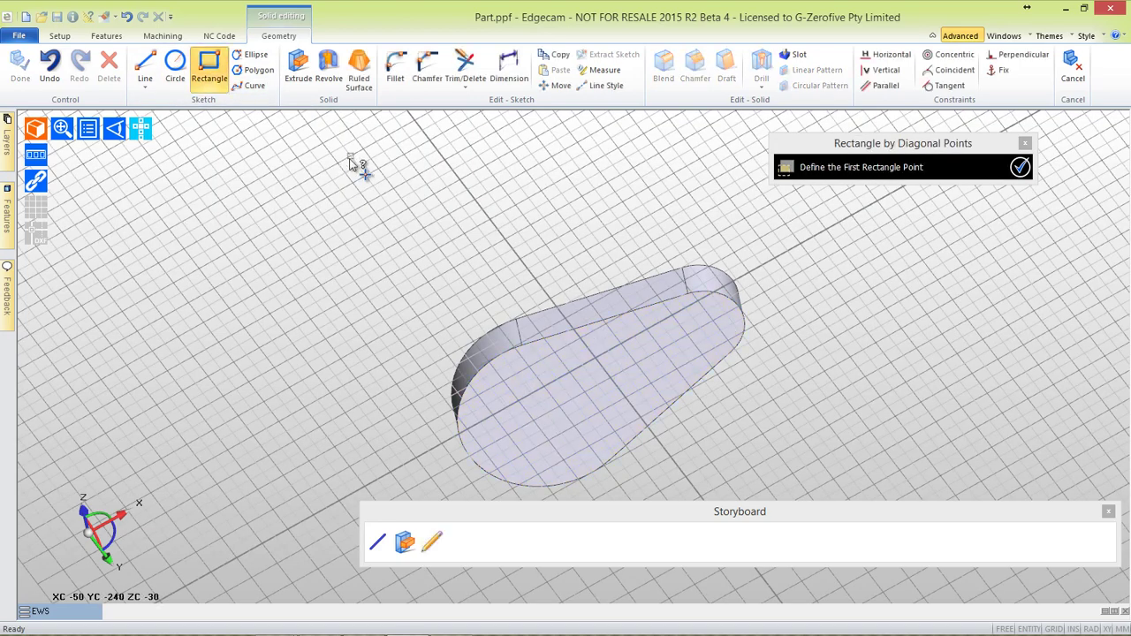
{"action": "left_click", "coordinate": [117, 129]}
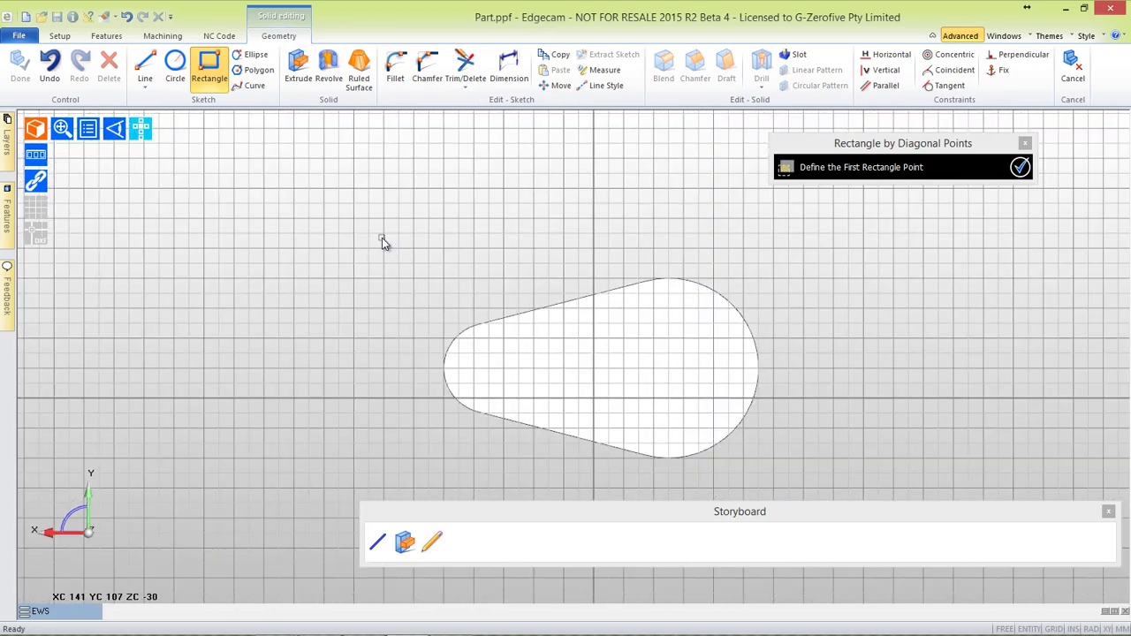
{"action": "left_click", "coordinate": [382, 238]}
{"action": "left_click", "coordinate": [840, 486]}
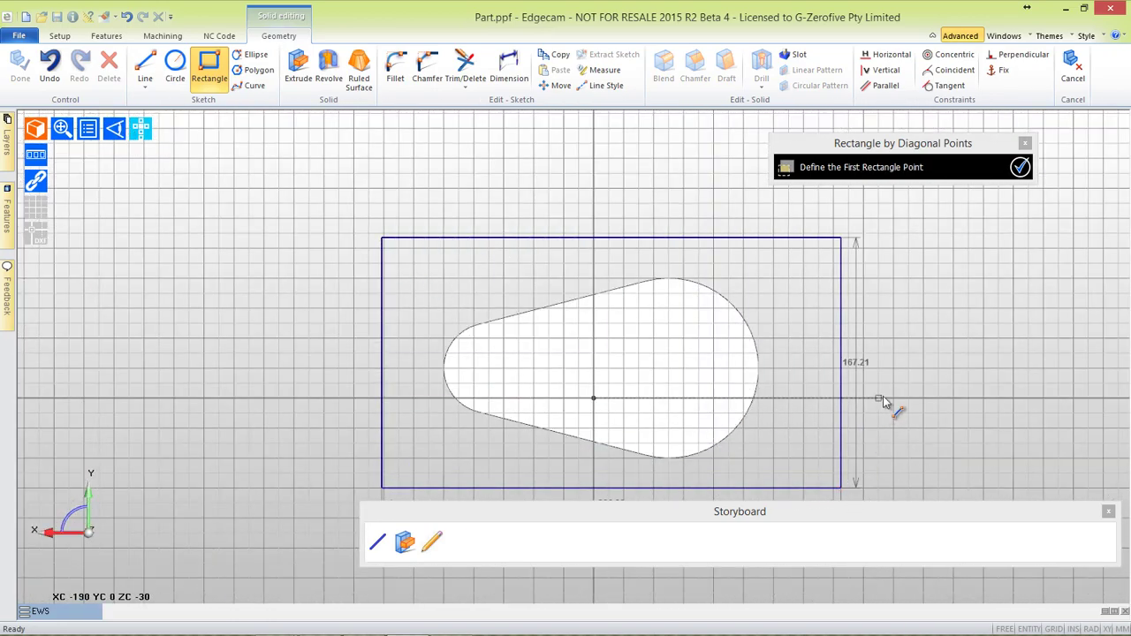
Resize the rectangle to 180 mm high and 300 mm wide
{"action": "left_click", "coordinate": [850, 364]}
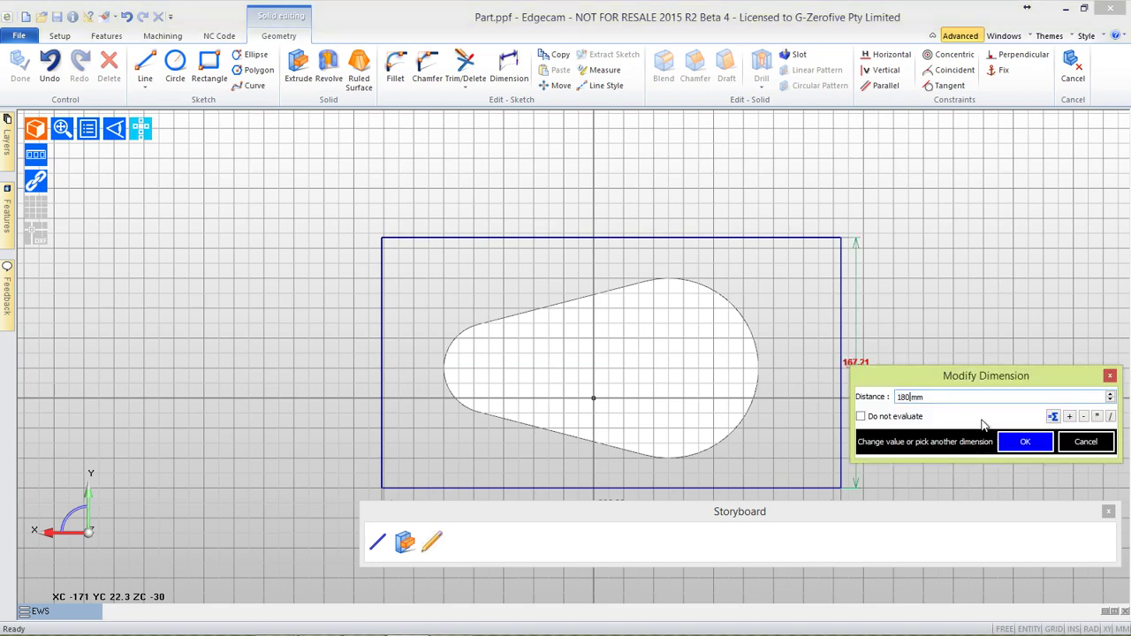
{"action": "left_click", "coordinate": [1012, 444]}
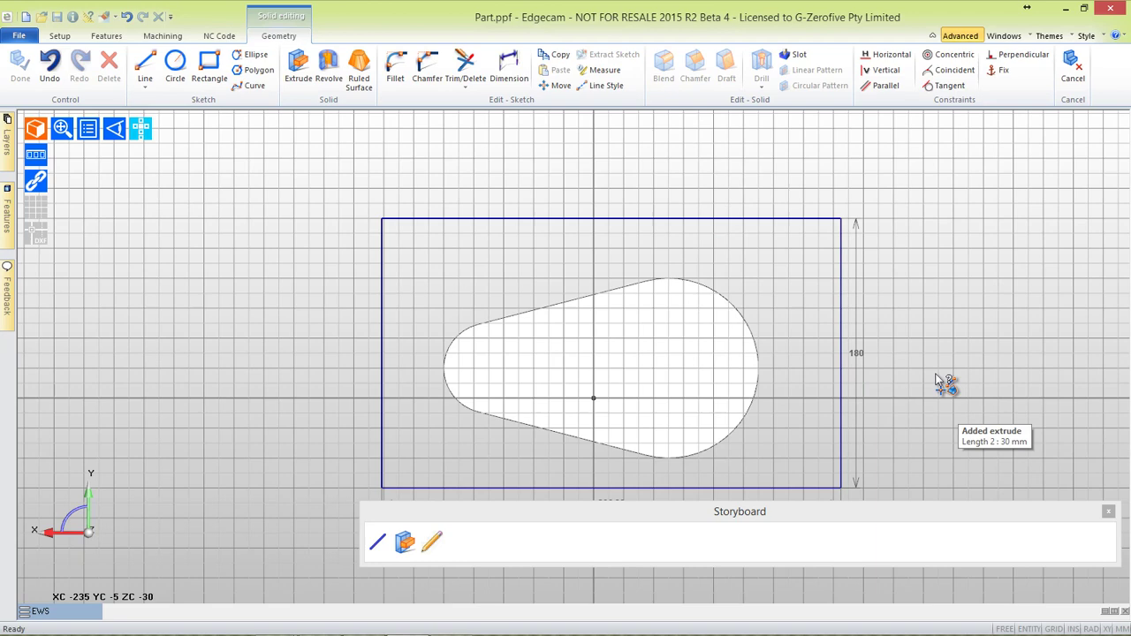
{"action": "middle_click_drag", "start_coordinate": [942, 383], "coordinate": [922, 271]}
{"action": "scroll", "coordinate": [922, 270], "scroll_direction": "down", "scroll_amount": 1}
{"action": "left_click", "coordinate": [638, 375]}
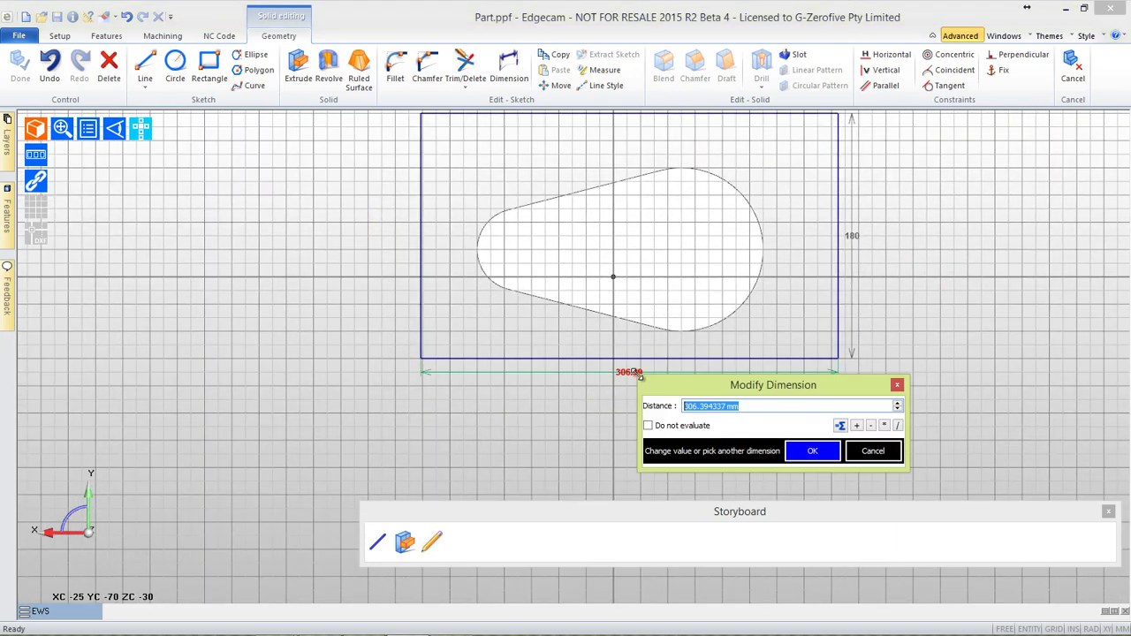
{"action": "left_click", "coordinate": [795, 451]}
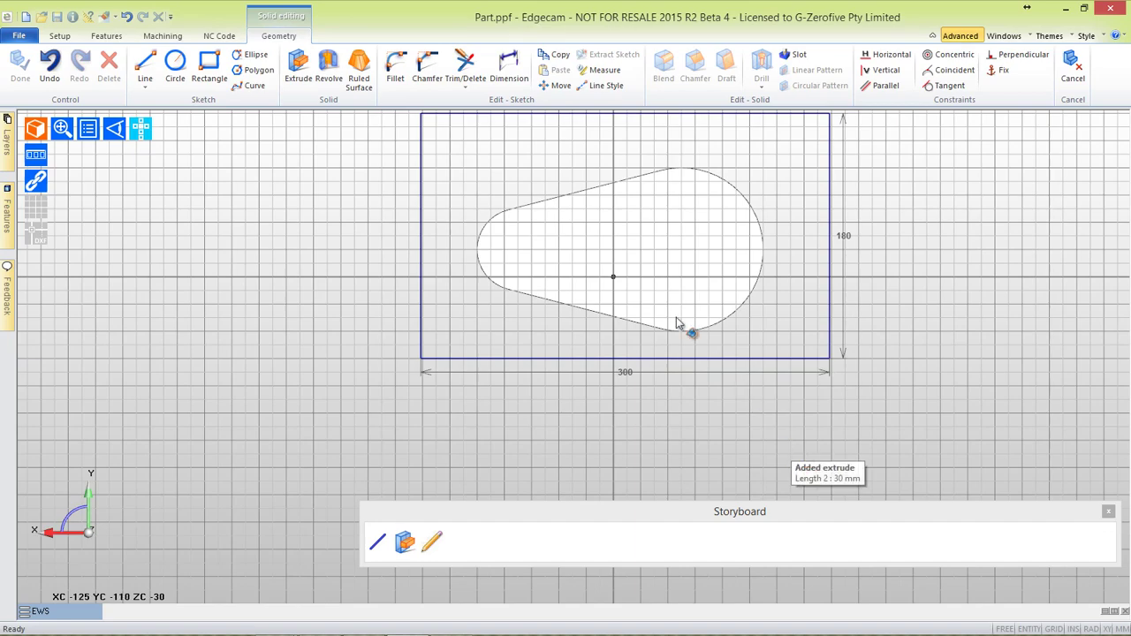
Dimension the rectangle's right edge 100 mm from the large arc's centre
{"action": "left_click", "coordinate": [508, 70]}
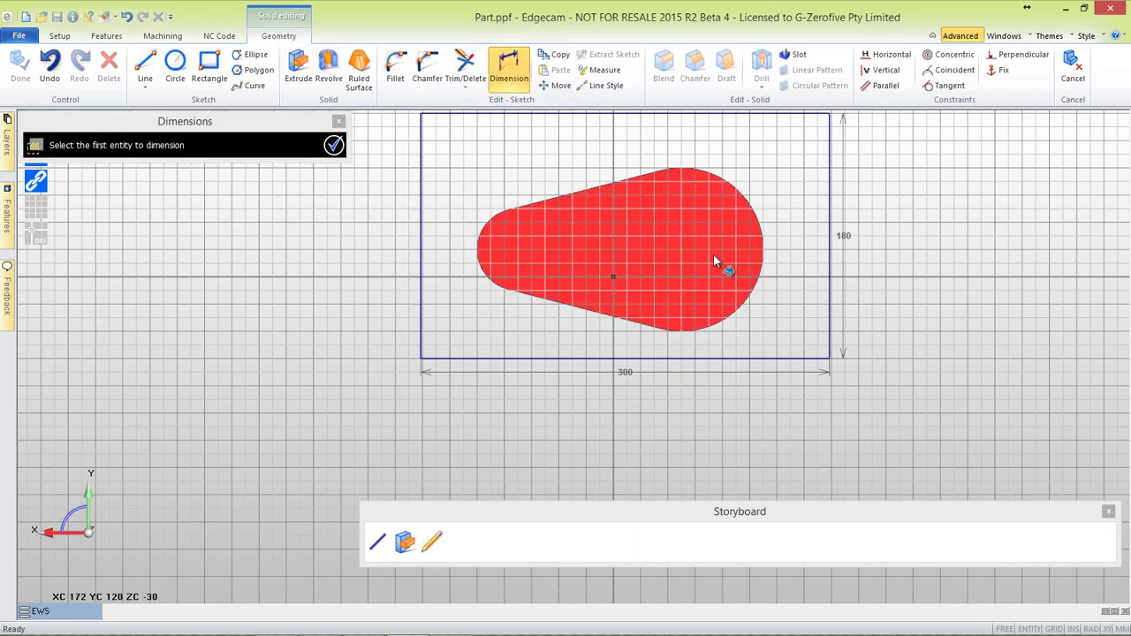
{"action": "mouse_move", "coordinate": [691, 233]}
{"action": "middle_mouse_down"}
{"action": "mouse_move", "coordinate": [719, 207]}
{"action": "mouse_move", "coordinate": [687, 229]}
{"action": "middle_mouse_up"}
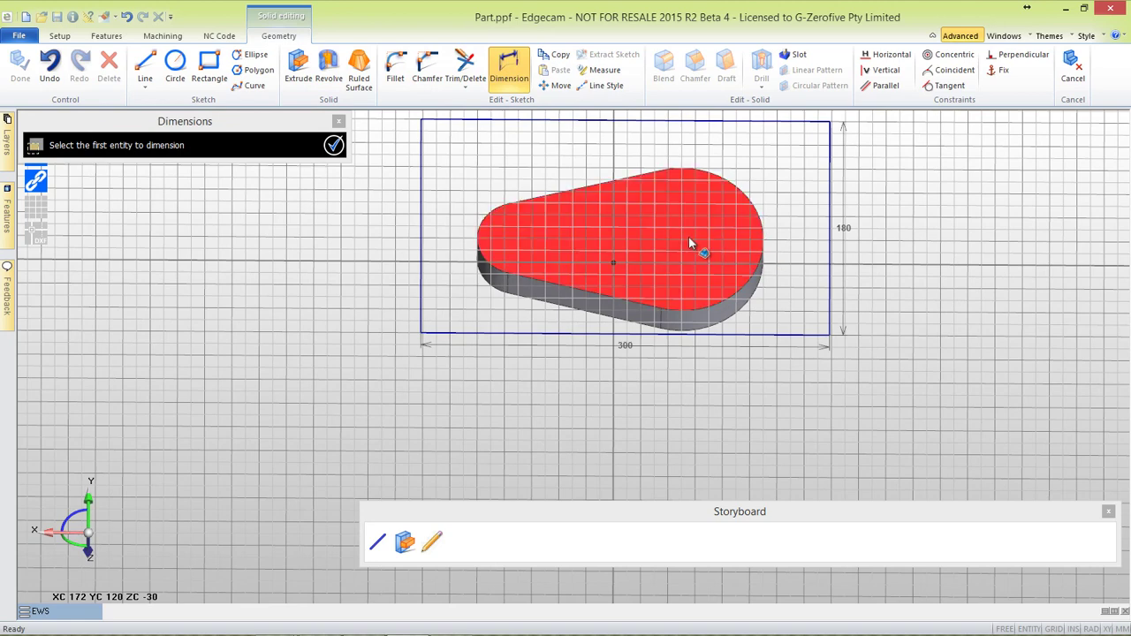
{"action": "left_click", "coordinate": [688, 250]}
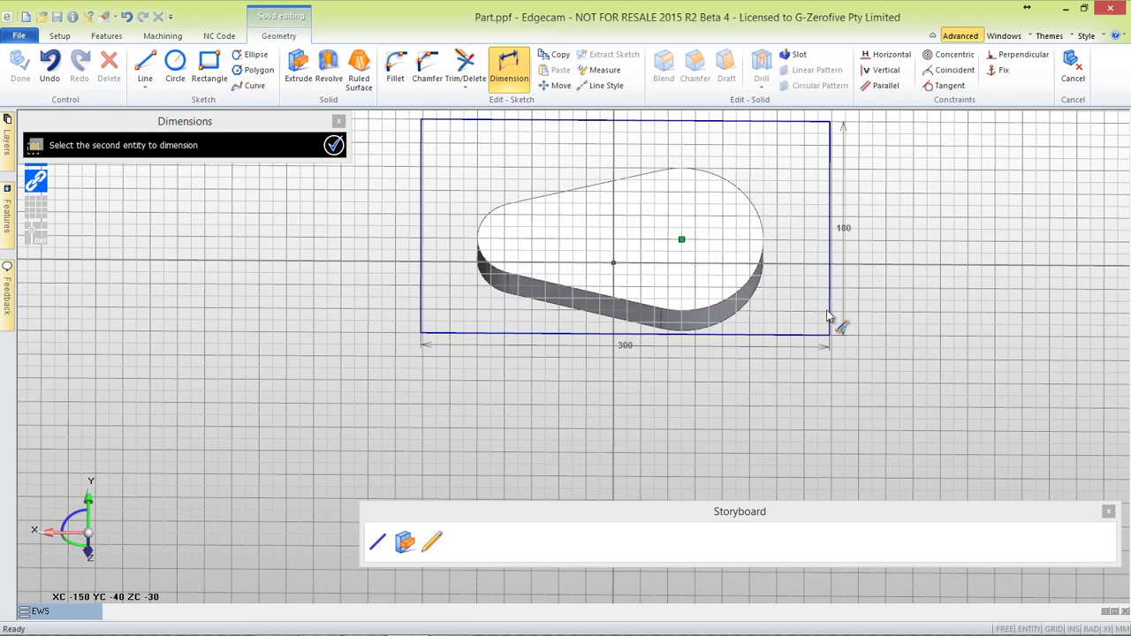
{"action": "left_click", "coordinate": [831, 314]}
{"action": "left_click", "coordinate": [767, 405]}
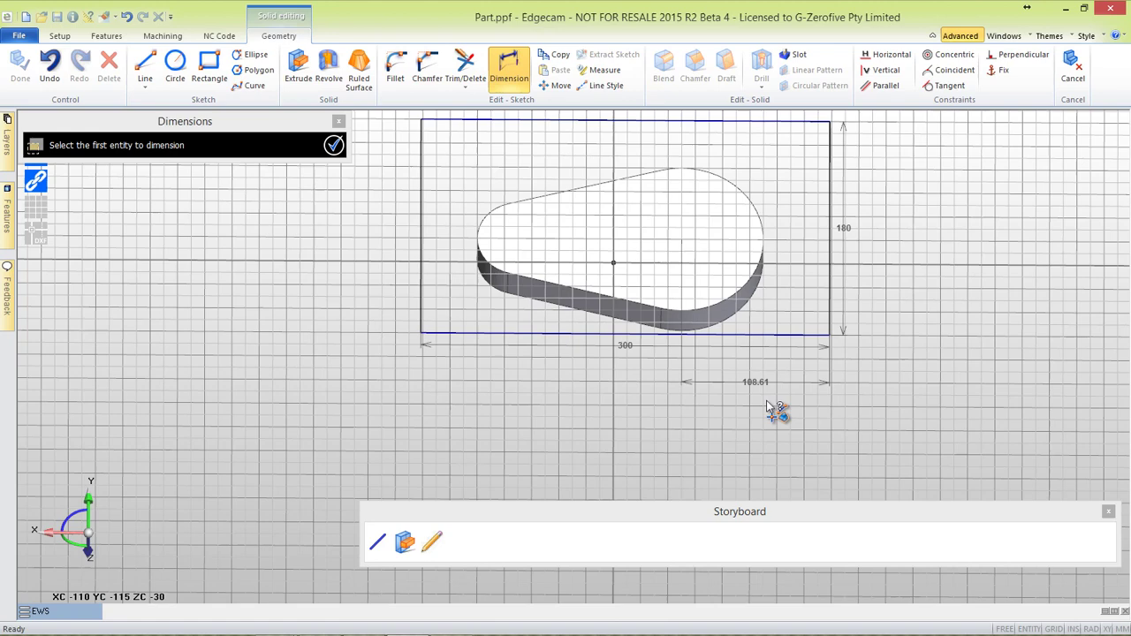
{"action": "left_click", "coordinate": [756, 383]}
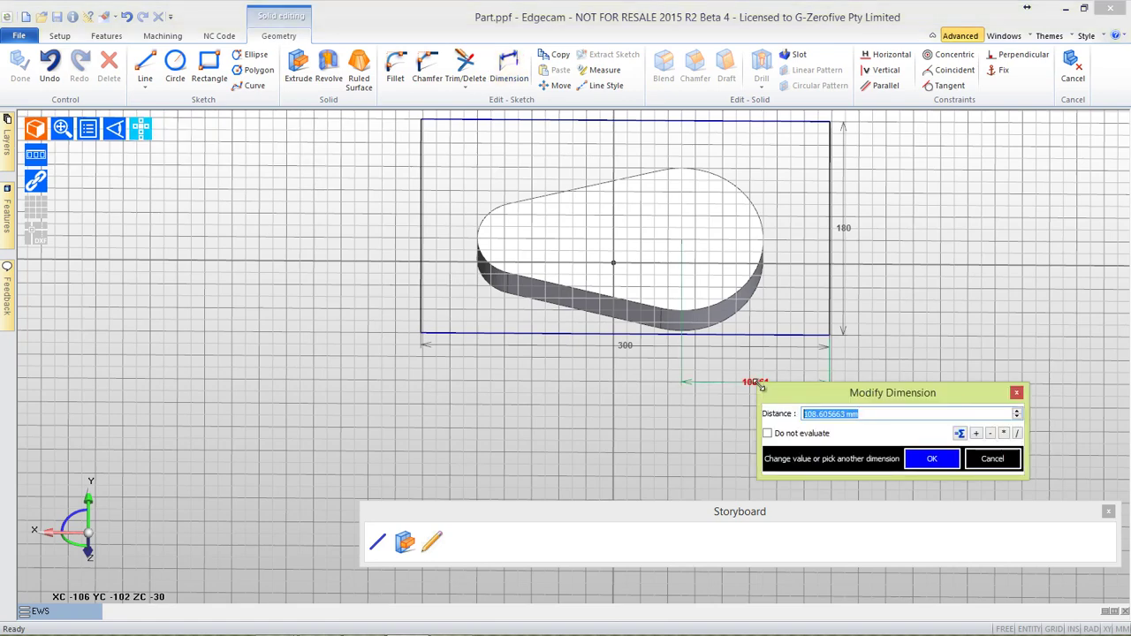
{"action": "key", "text": "Return"}
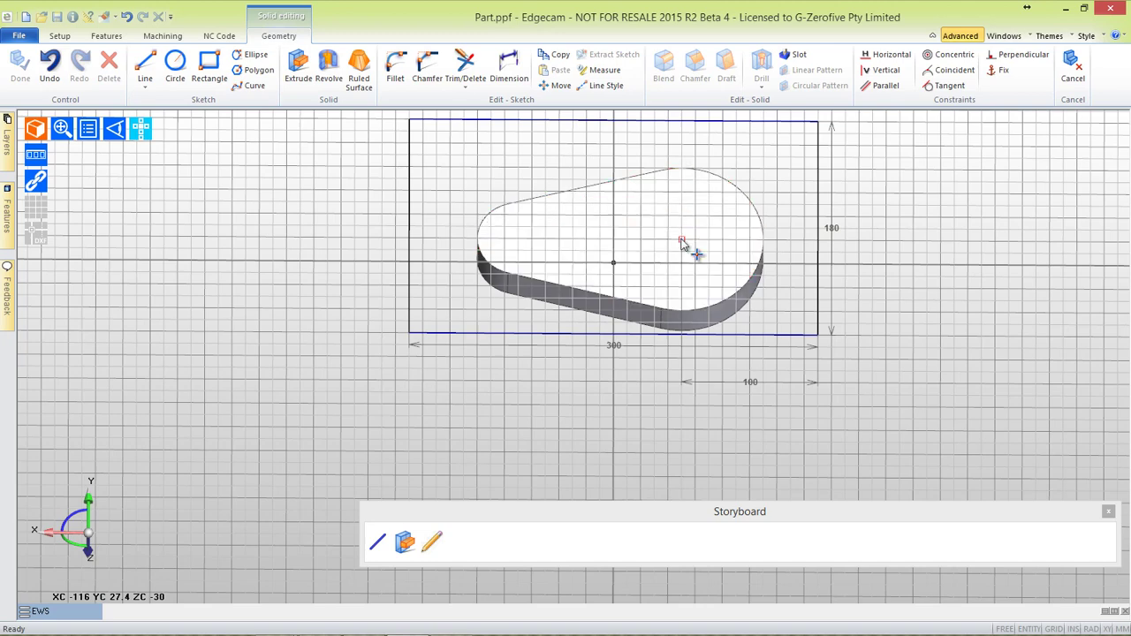
Dimension the rectangle's top edge 90 mm from the large arc's centre
{"action": "left_click", "coordinate": [800, 124]}
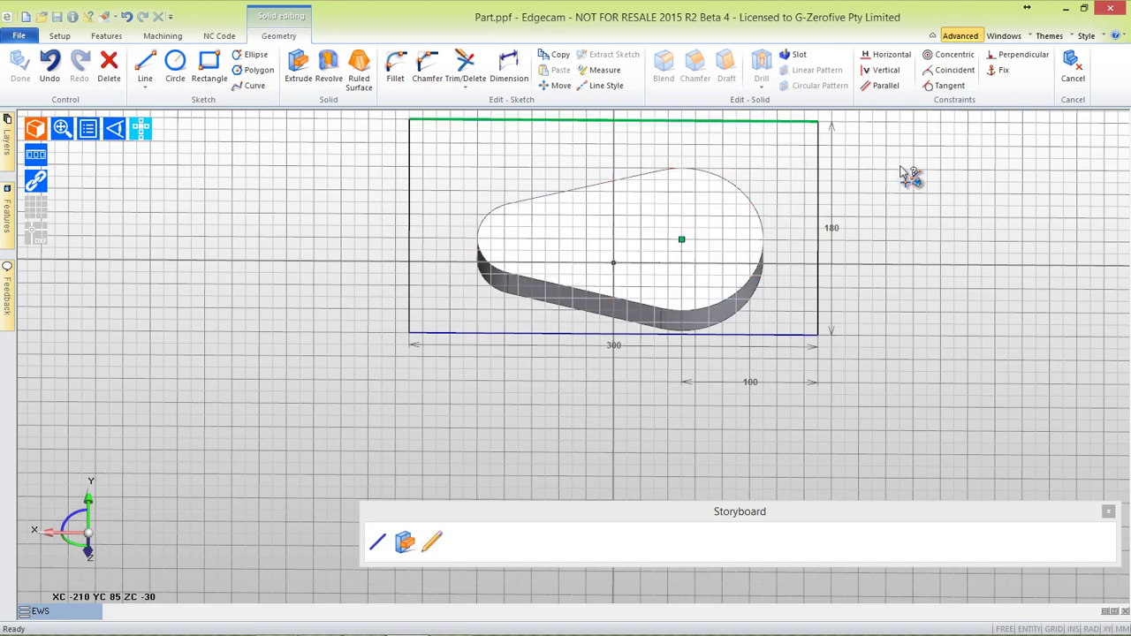
{"action": "left_click", "coordinate": [509, 71]}
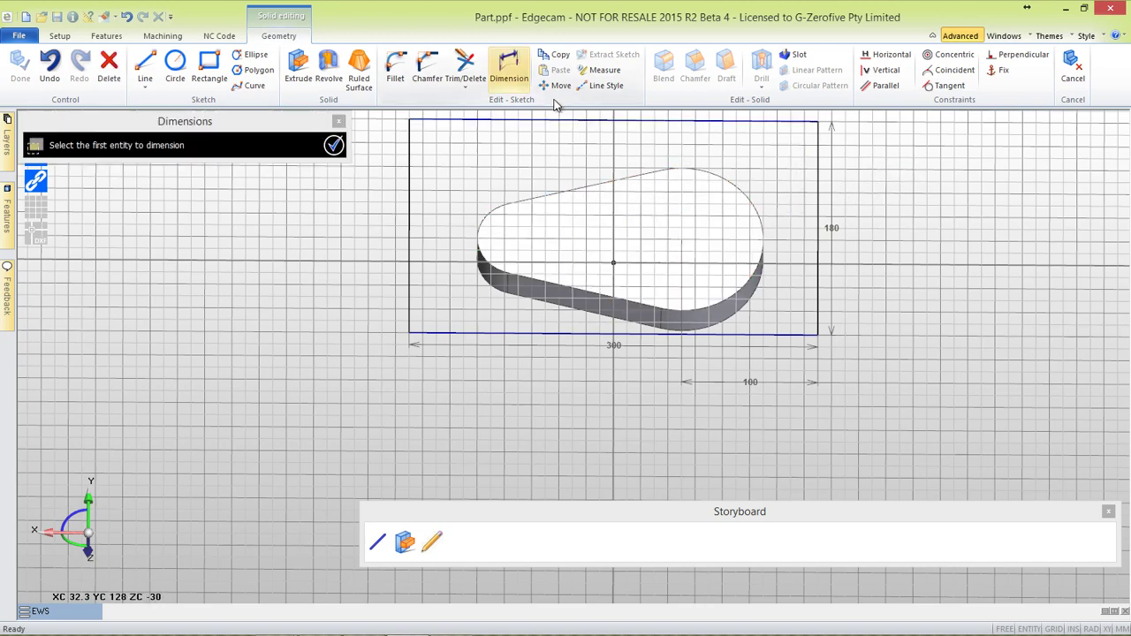
{"action": "left_click", "coordinate": [680, 241]}
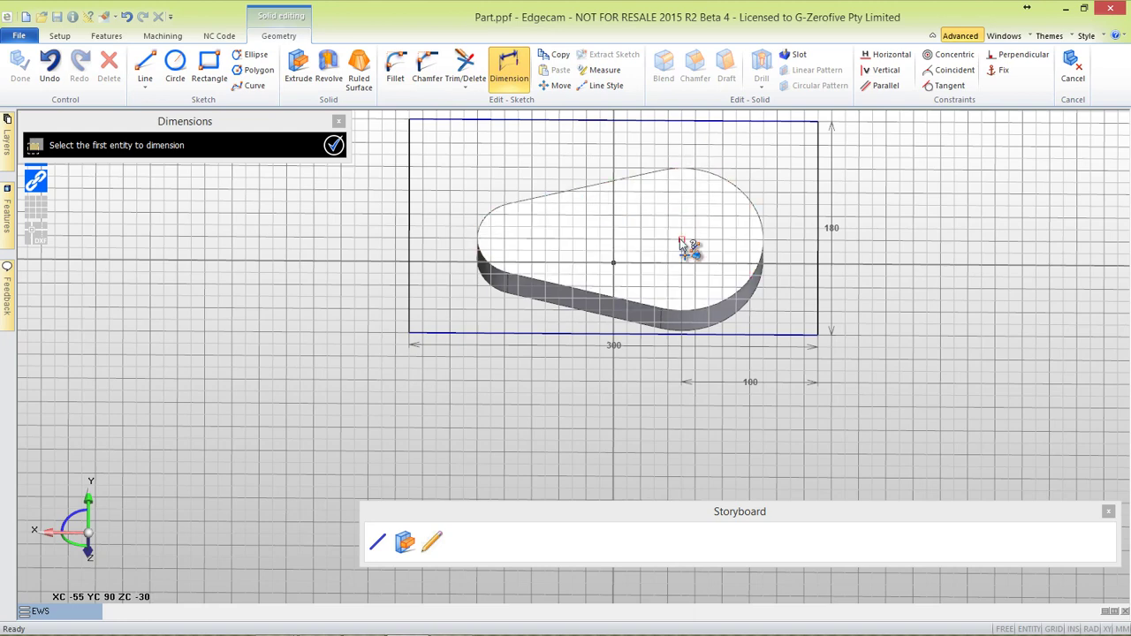
{"action": "left_click", "coordinate": [800, 128]}
{"action": "left_click", "coordinate": [910, 180]}
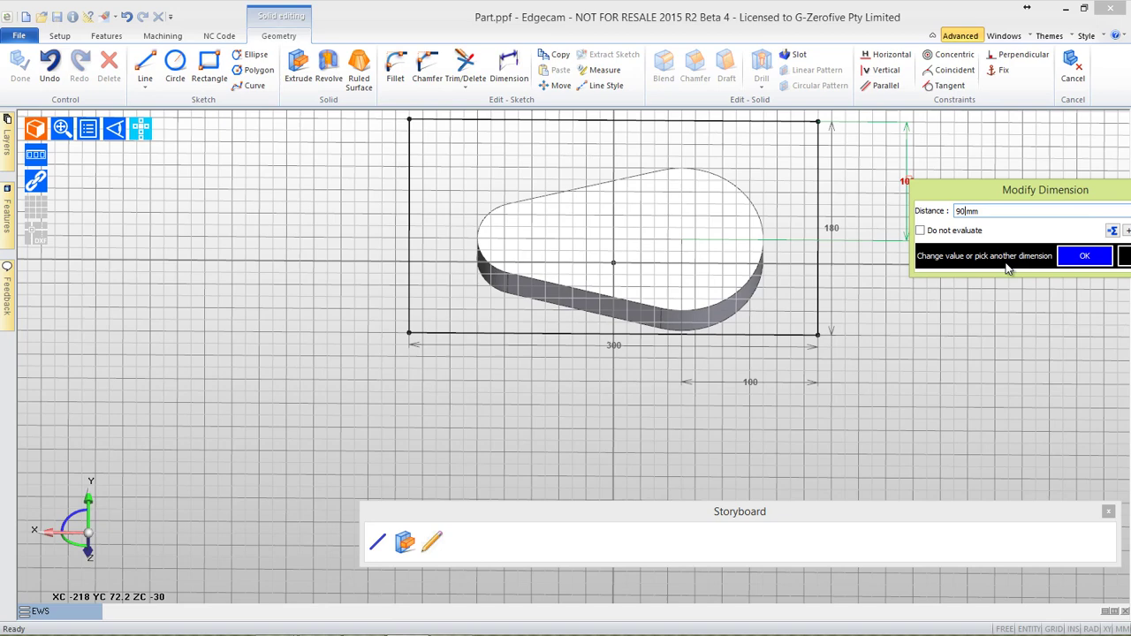
{"action": "left_click", "coordinate": [1067, 262]}
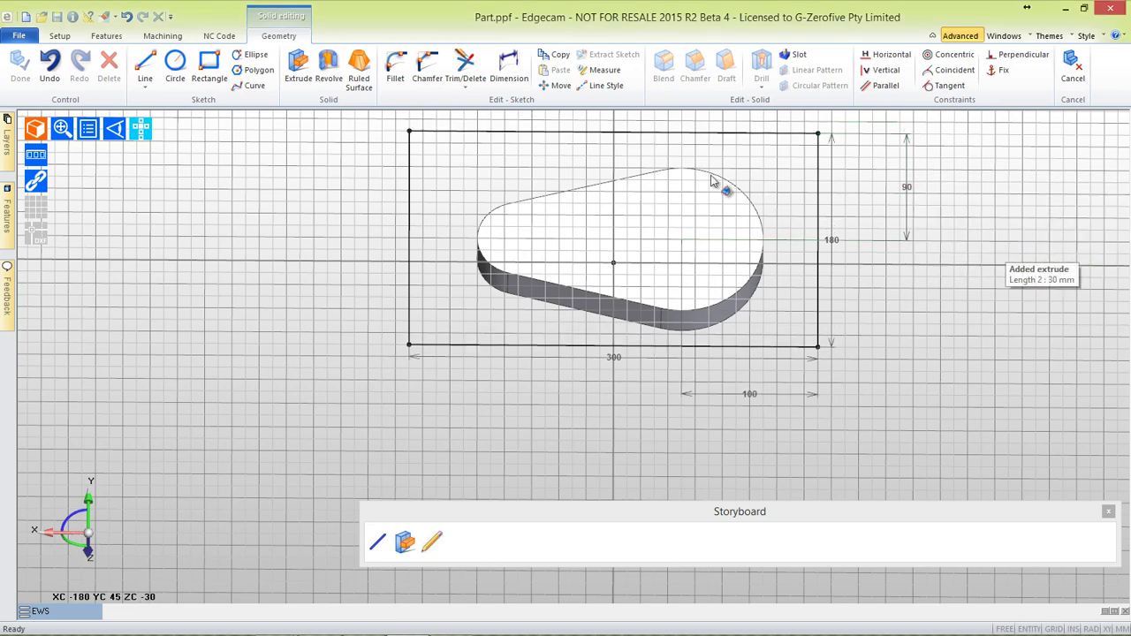
Extrude the rectangle 30 mm with Auto blend/chamfer left at None
{"action": "left_click", "coordinate": [298, 66]}
{"action": "middle_click_drag", "start_coordinate": [639, 213], "coordinate": [592, 285]}
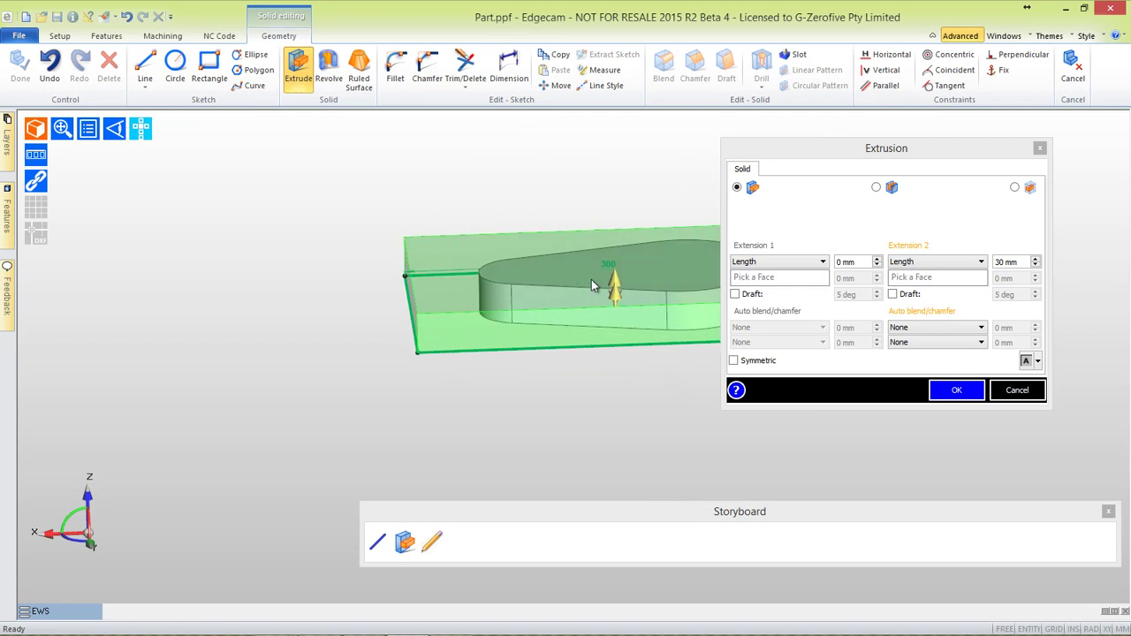
{"action": "left_click", "coordinate": [859, 260]}
{"action": "type", "text": "30"}
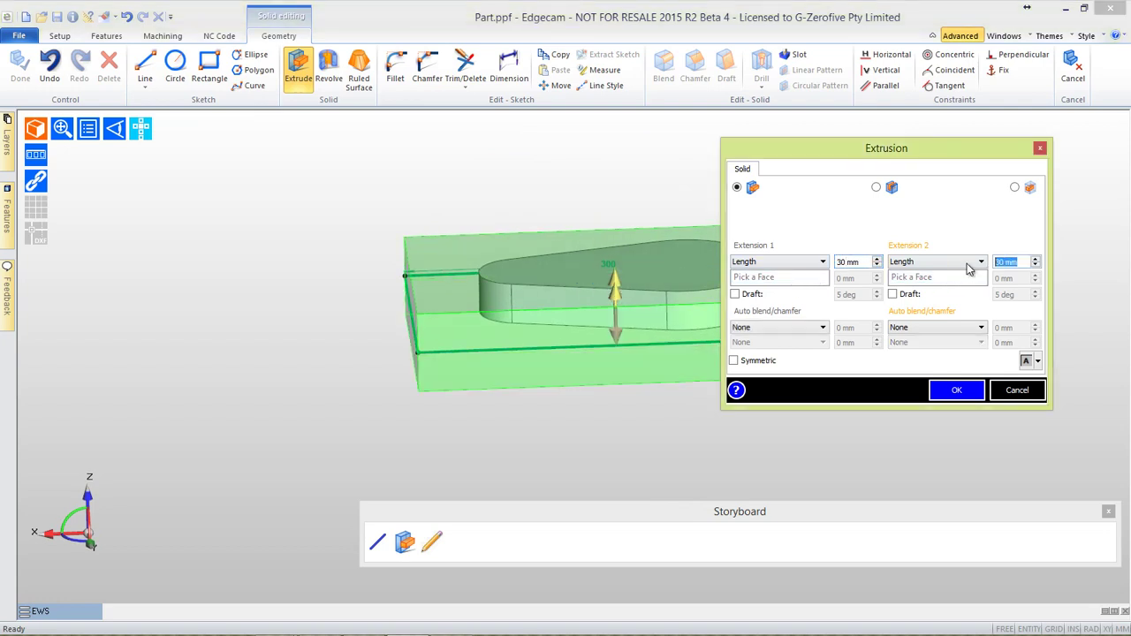
{"action": "type", "text": "0"}
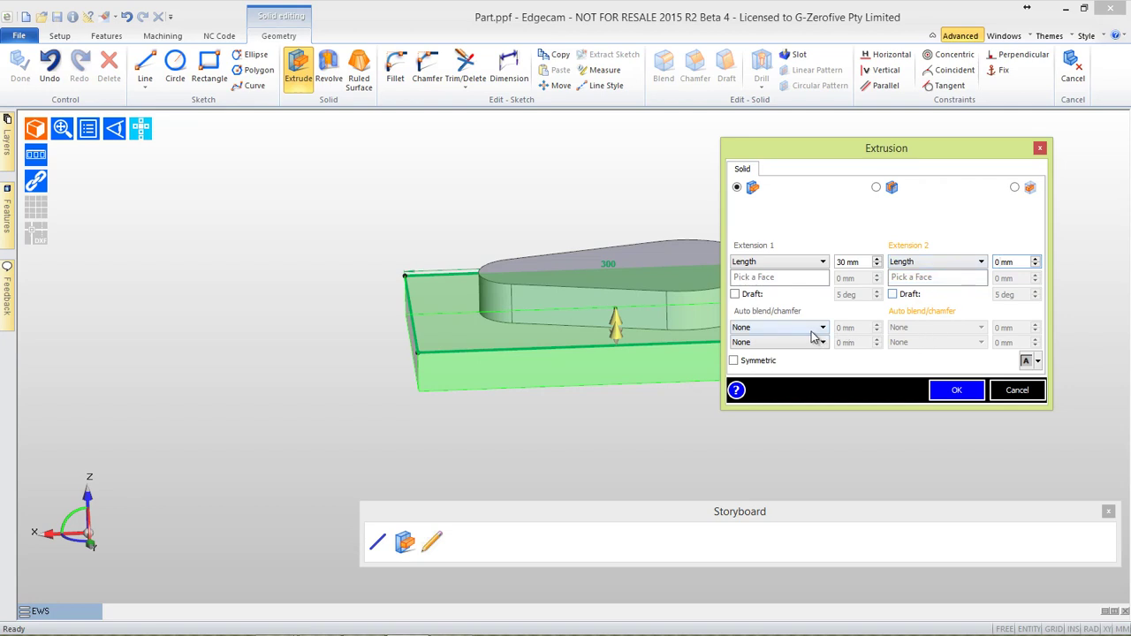
{"action": "left_click", "coordinate": [793, 329]}
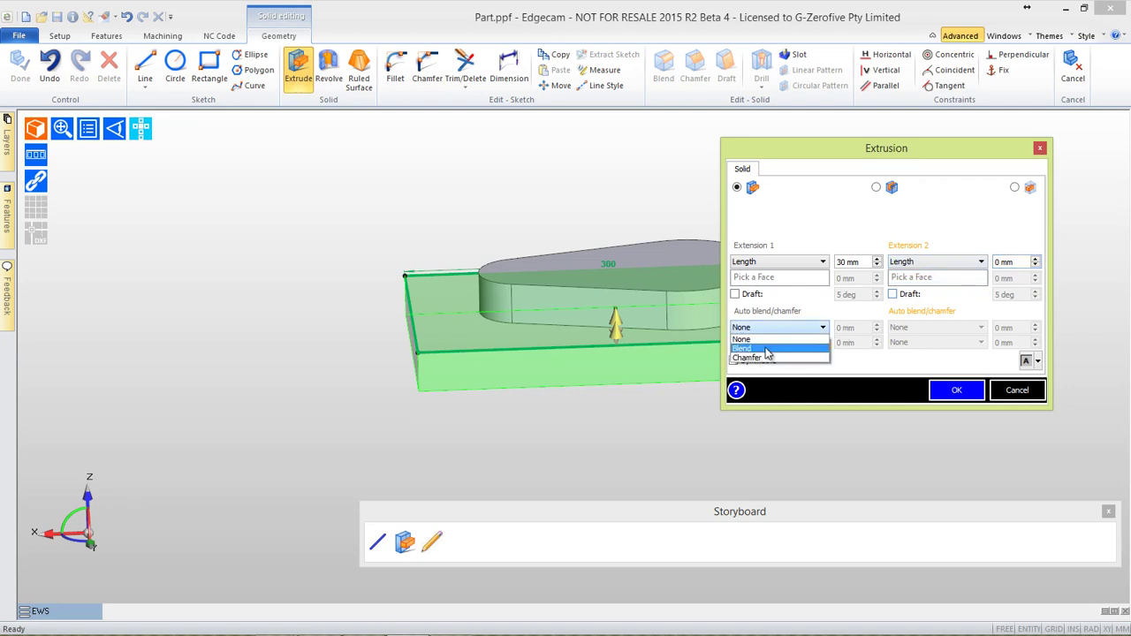
{"action": "left_click", "coordinate": [834, 378]}
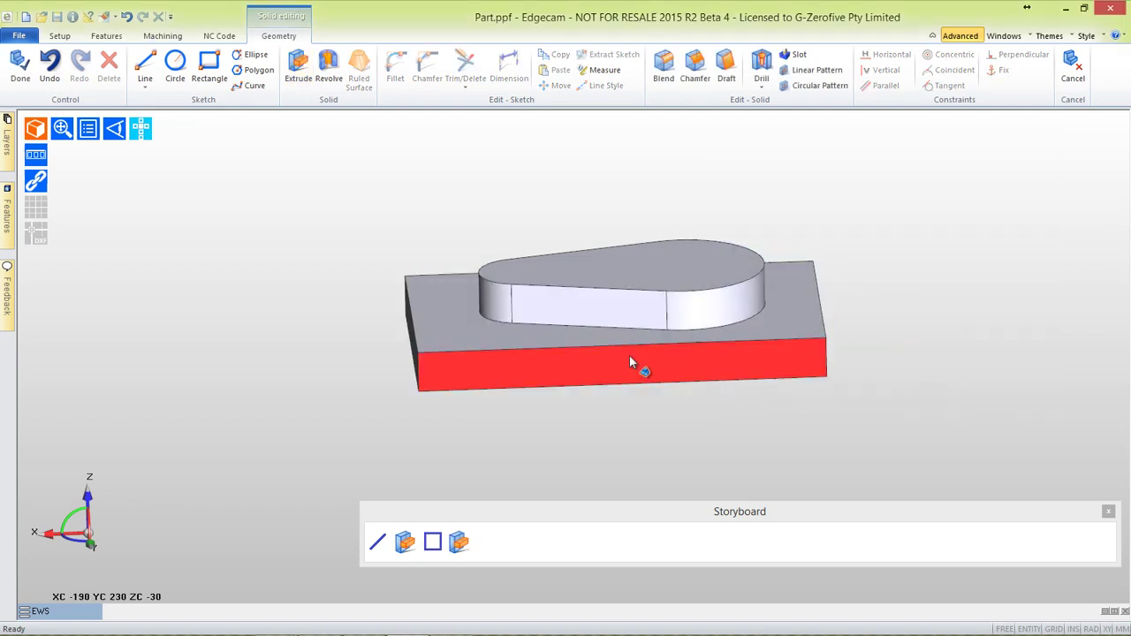
Reopen the base plate's rectangle sketch from the Storyboard for editing
{"action": "middle_click_drag", "start_coordinate": [629, 363], "coordinate": [472, 317]}
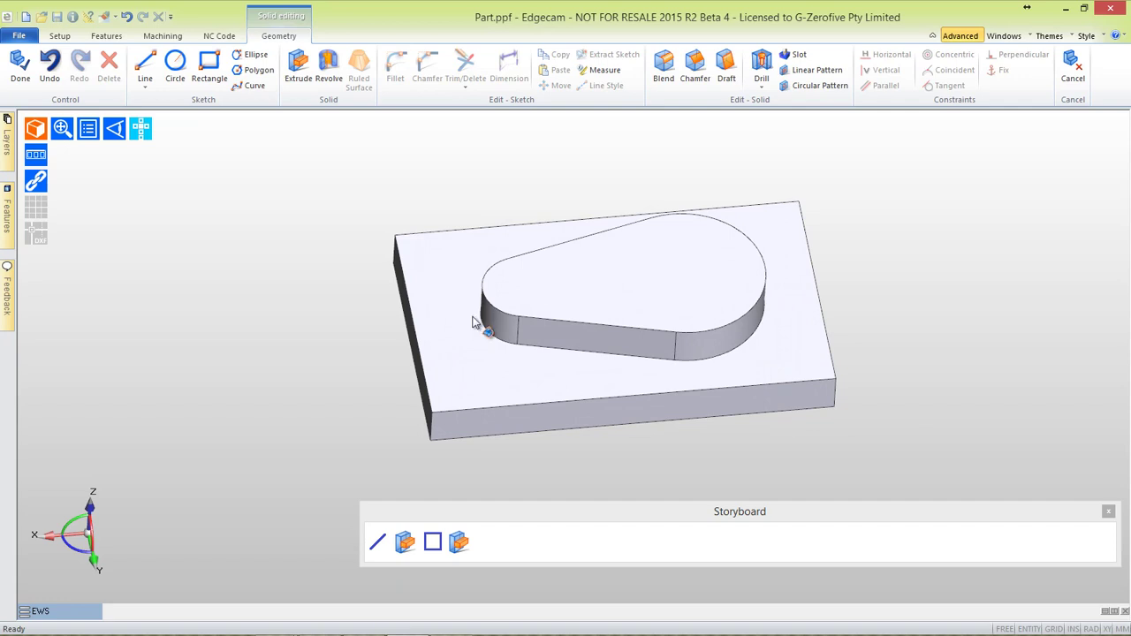
{"action": "left_click", "coordinate": [435, 543]}
{"action": "left_click", "coordinate": [434, 543]}
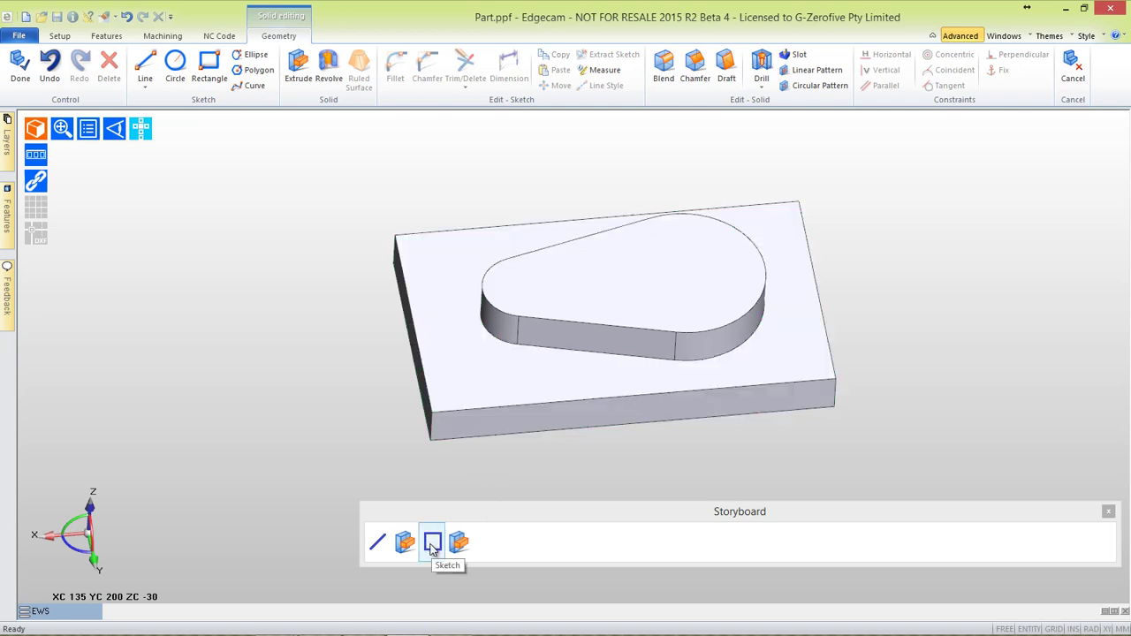
{"action": "double_click", "coordinate": [433, 544]}
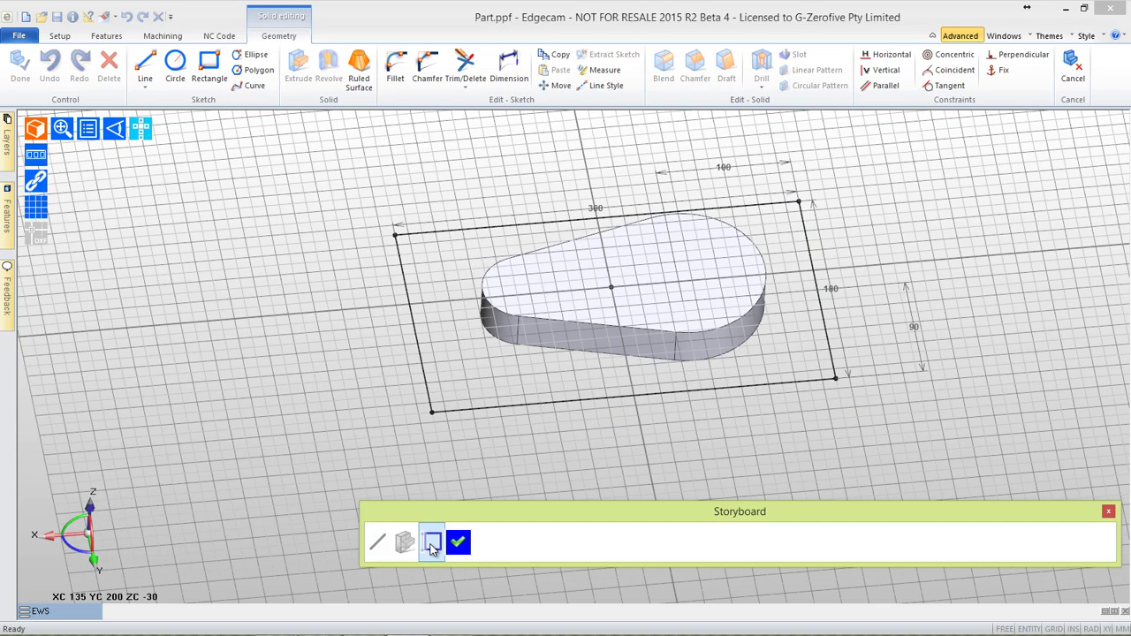
Chamfer each rectangle corner 10 mm at 45° and rebuild the plate
{"action": "left_click", "coordinate": [426, 72]}
{"action": "left_click", "coordinate": [402, 241]}
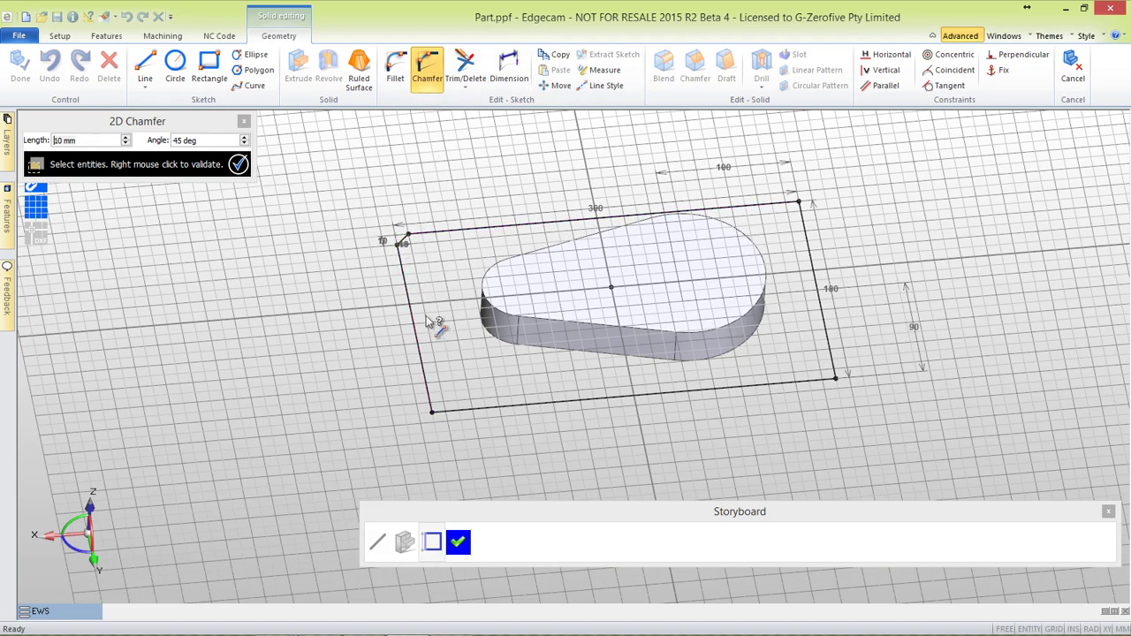
{"action": "left_click", "coordinate": [432, 412]}
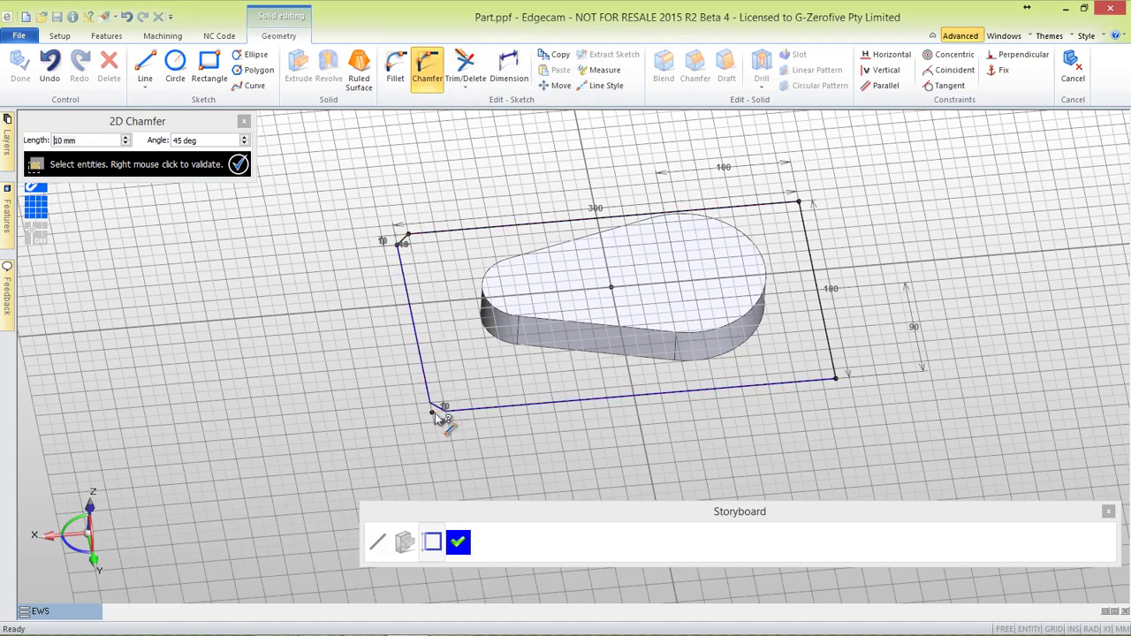
{"action": "left_click", "coordinate": [833, 380]}
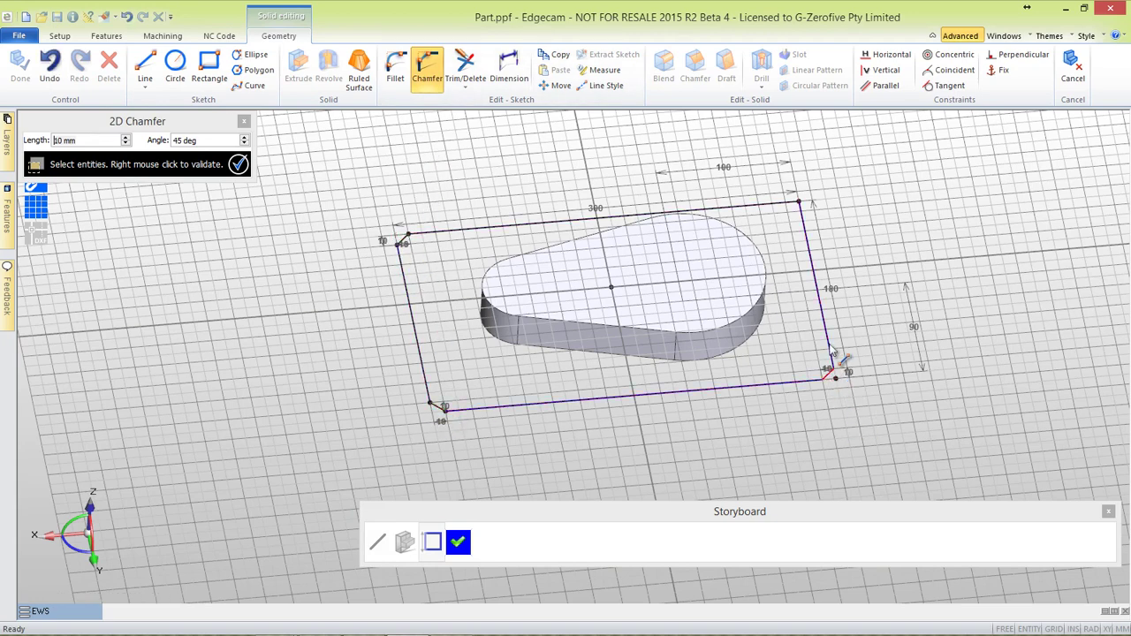
{"action": "left_click", "coordinate": [800, 206]}
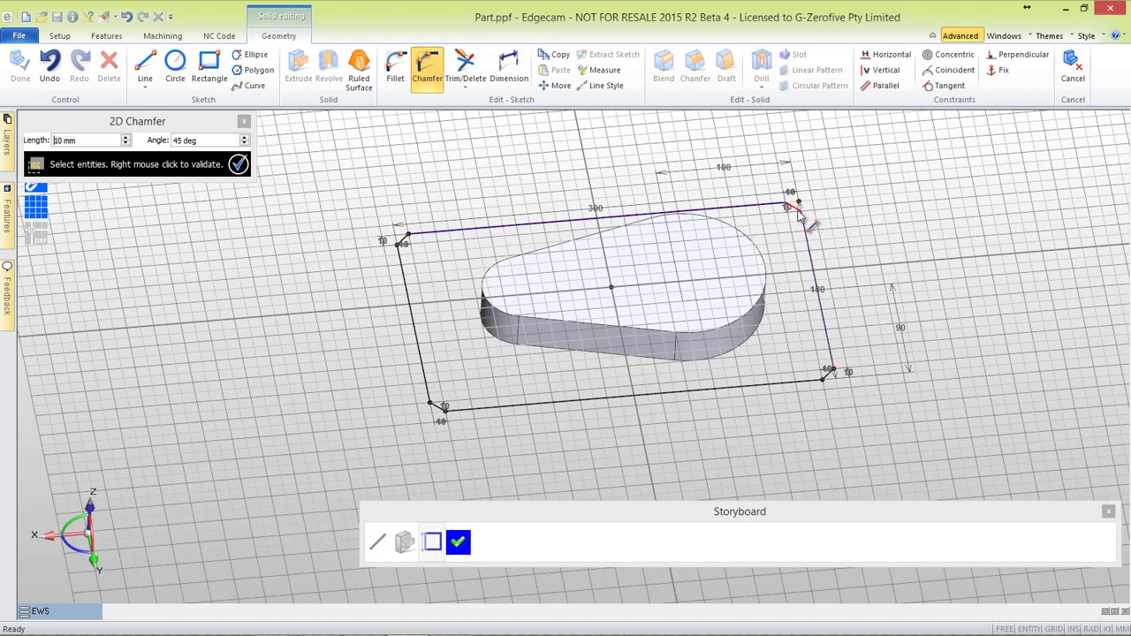
{"action": "left_click", "coordinate": [458, 541]}
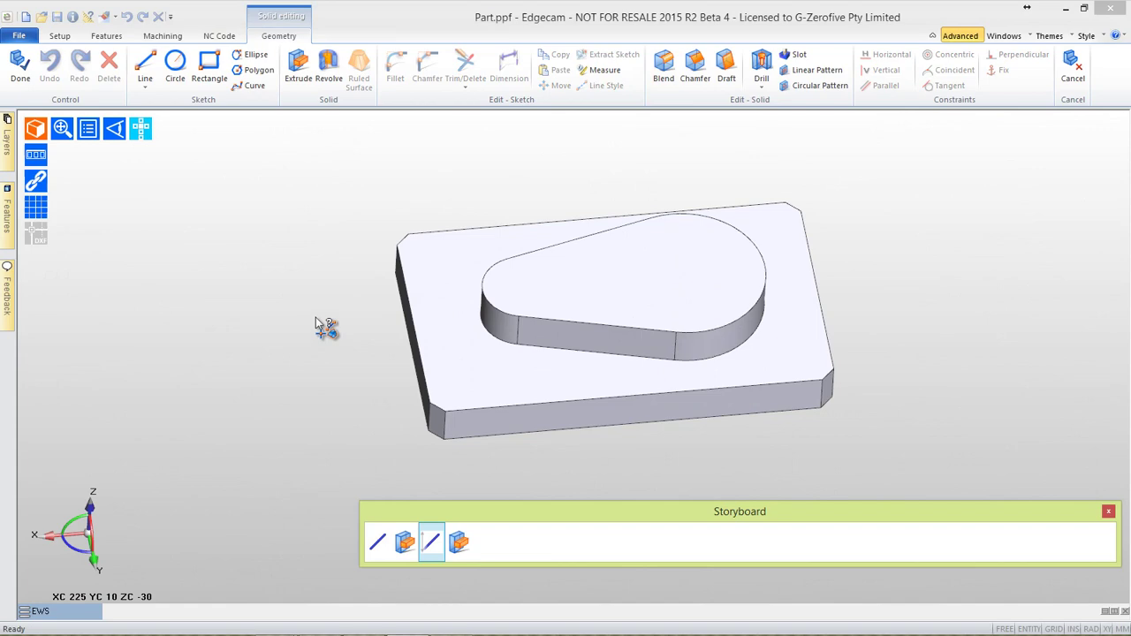
Drill a Counter Sink hole on the plate's top face near its top-left corner
{"action": "left_click", "coordinate": [762, 66]}
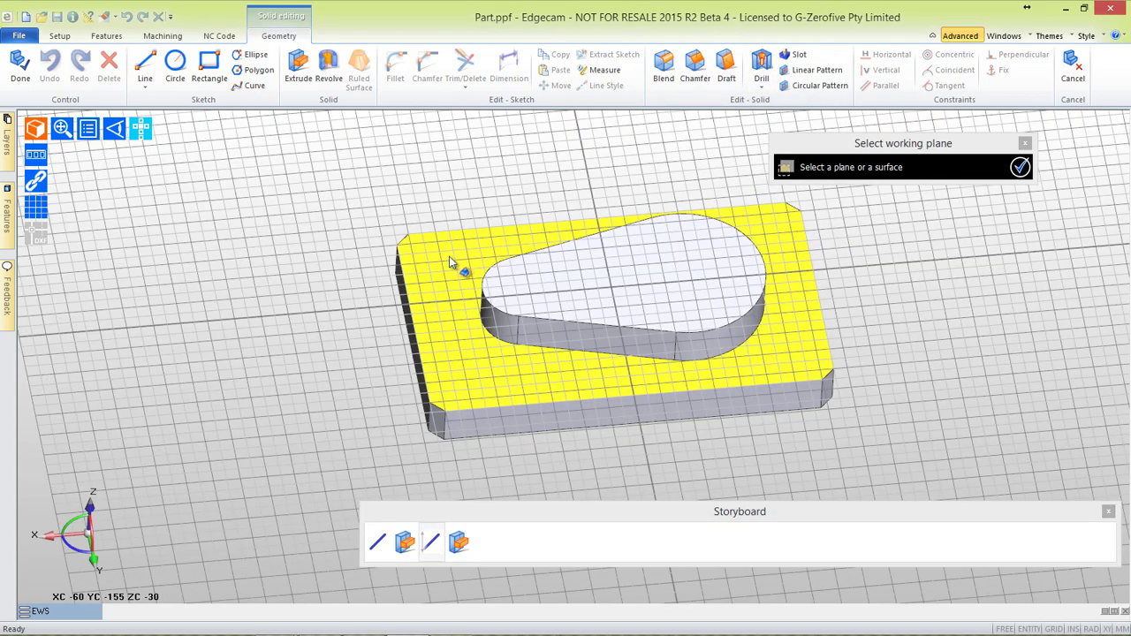
{"action": "left_click", "coordinate": [445, 257]}
{"action": "left_click", "coordinate": [431, 258]}
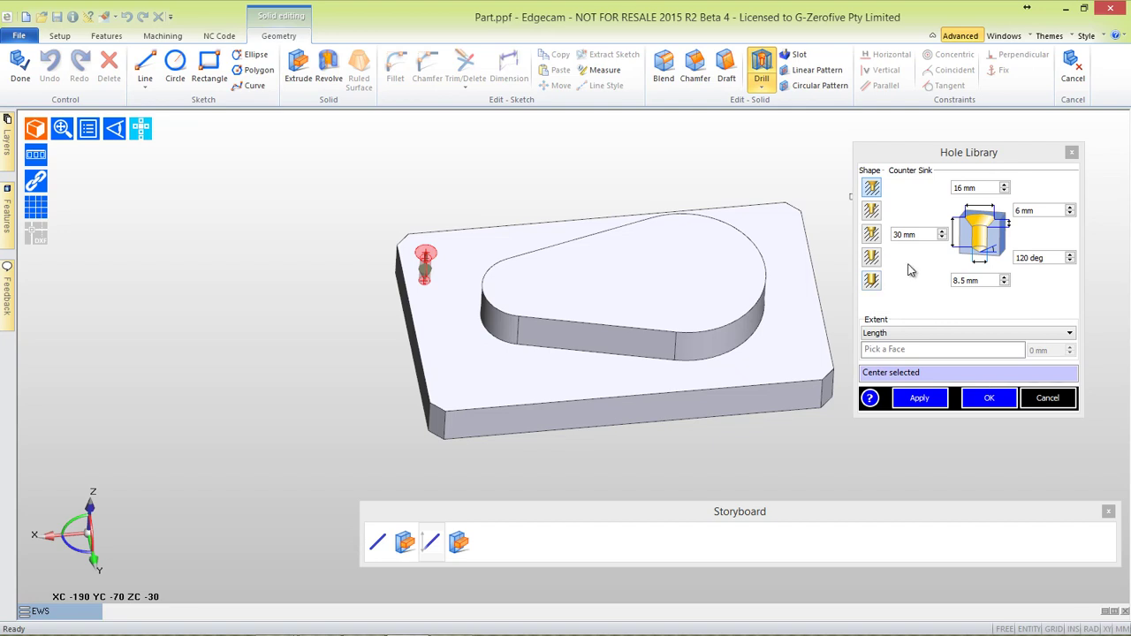
{"action": "left_click", "coordinate": [989, 398]}
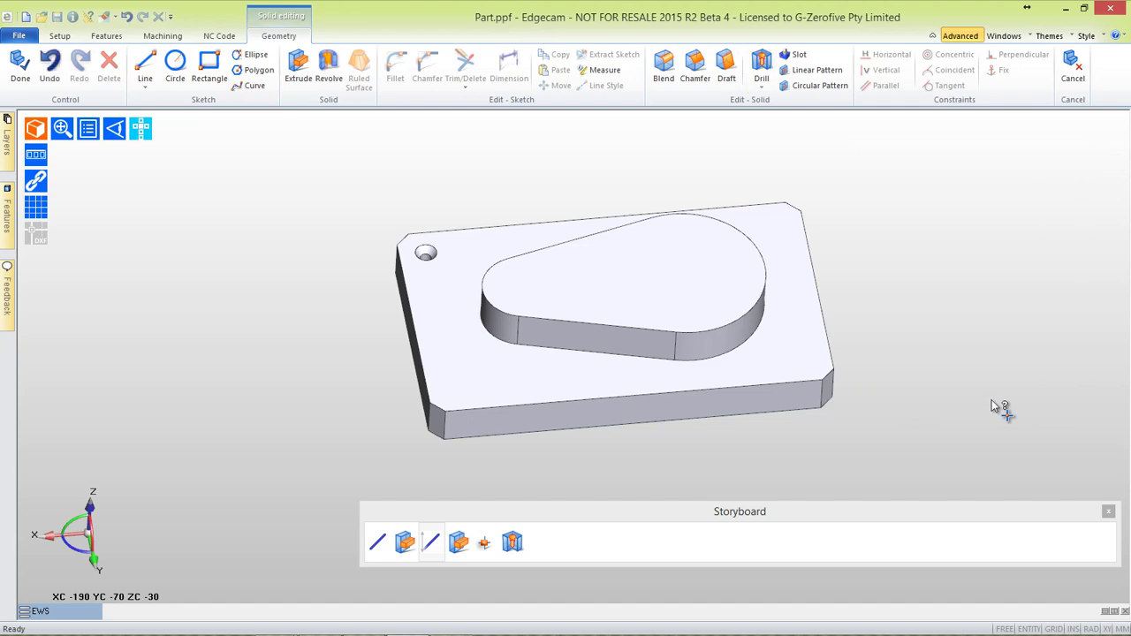
Dimension the hole centre to the plate's left and top edges, both 20 mm
{"action": "double_click", "coordinate": [484, 542]}
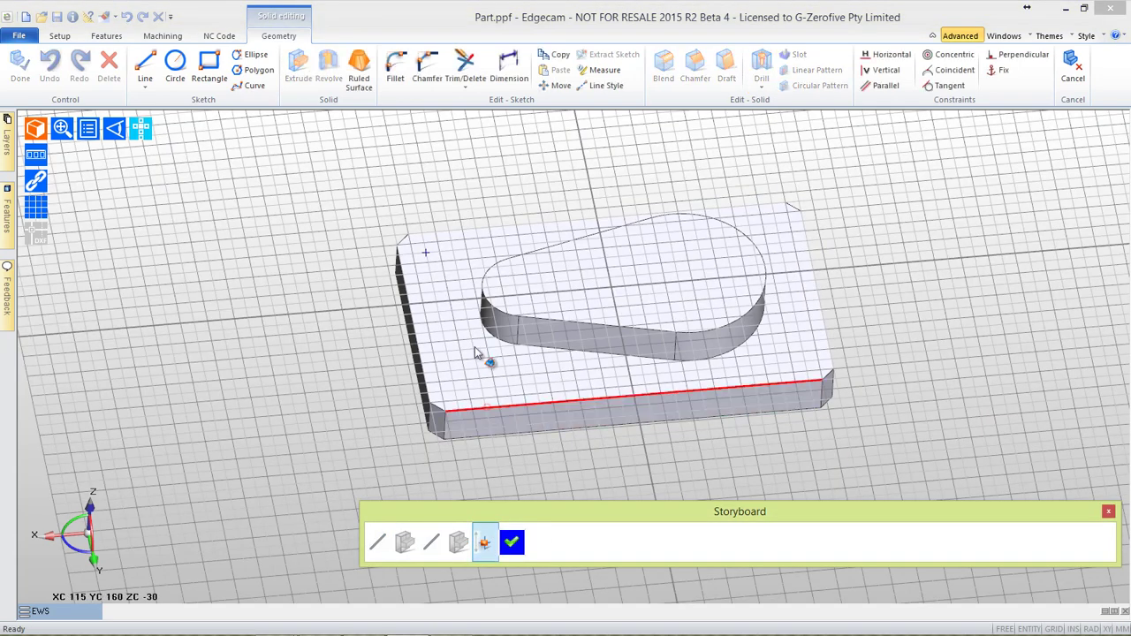
{"action": "left_click", "coordinate": [509, 71]}
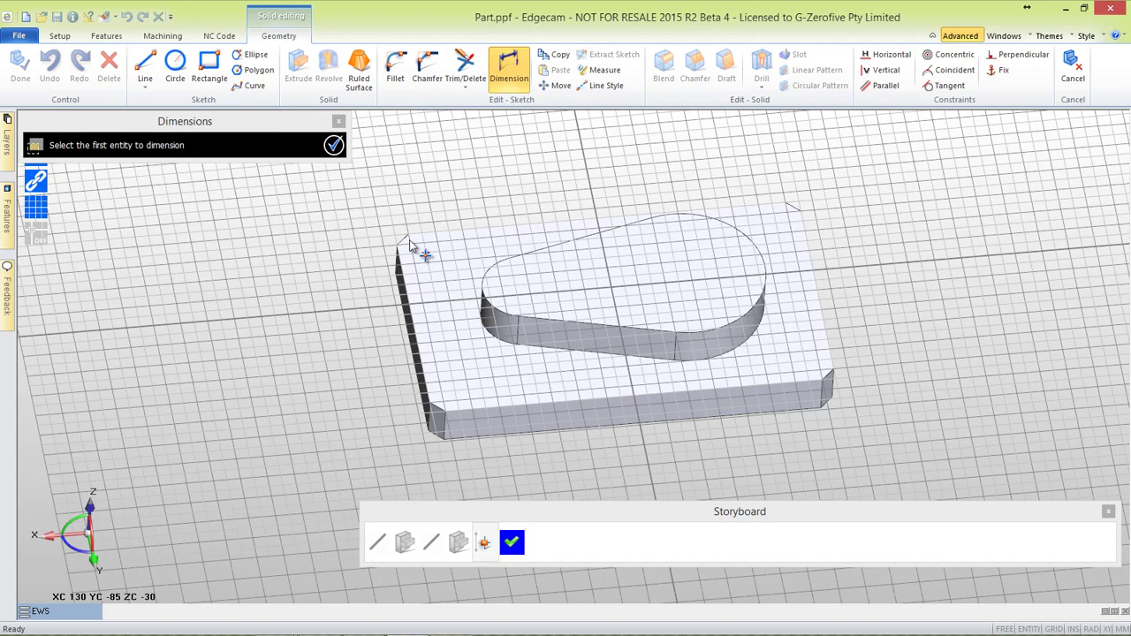
{"action": "left_click", "coordinate": [426, 252]}
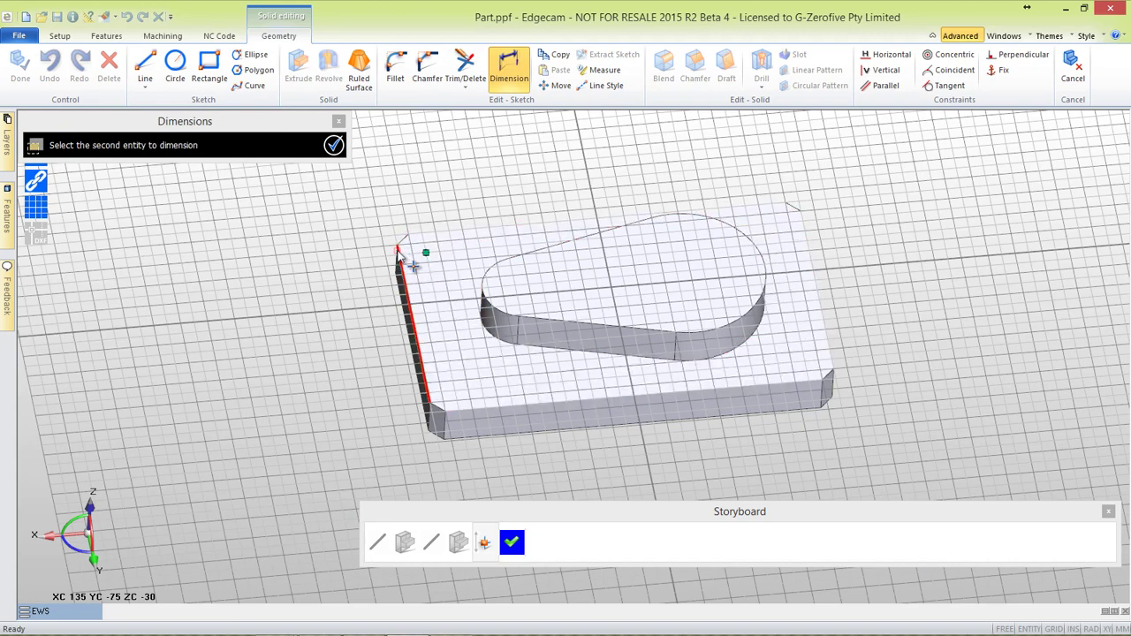
{"action": "left_click", "coordinate": [411, 256]}
{"action": "left_click", "coordinate": [403, 203]}
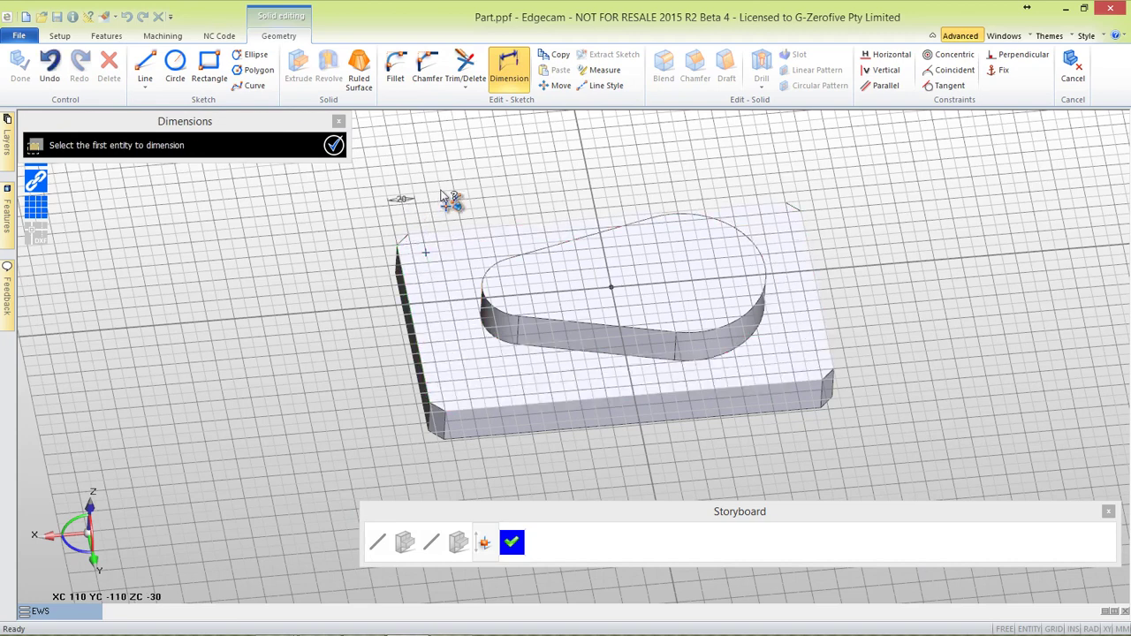
{"action": "left_click", "coordinate": [425, 248]}
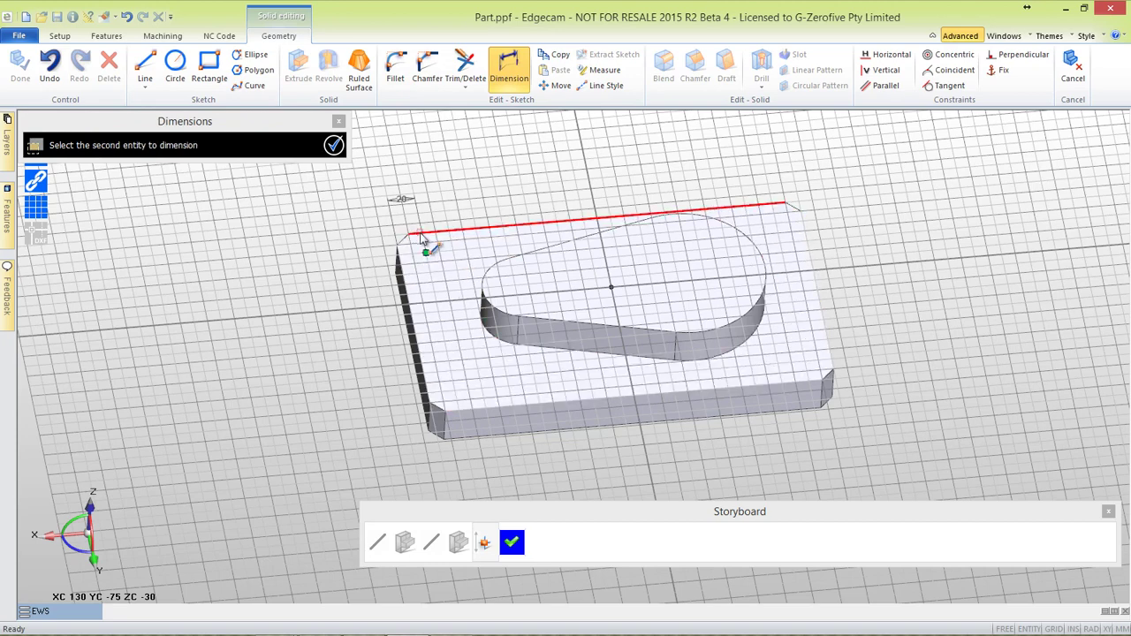
{"action": "left_click", "coordinate": [422, 235]}
{"action": "left_click", "coordinate": [351, 257]}
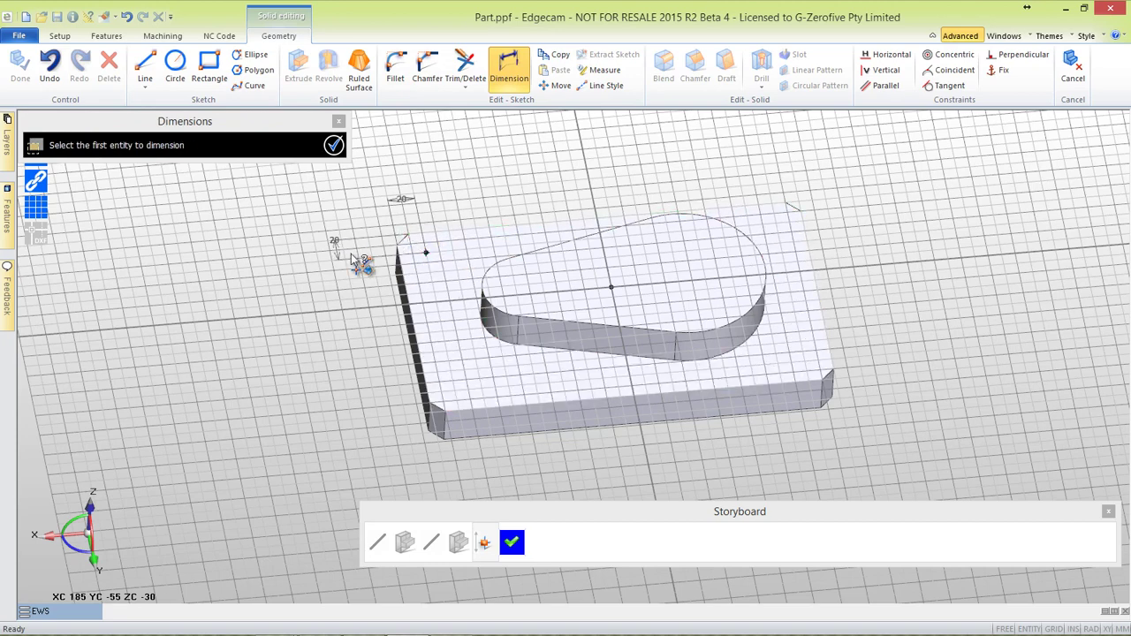
{"action": "key", "text": "Escape"}
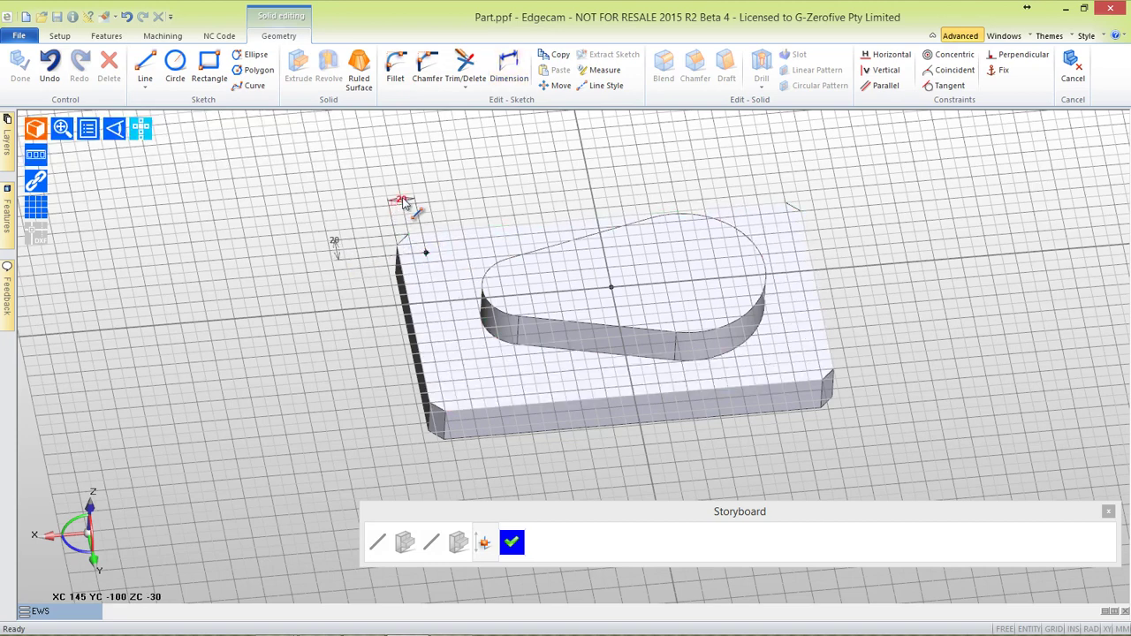
Change the top-edge distance to 30 mm and update the solid
{"action": "double_click", "coordinate": [336, 241]}
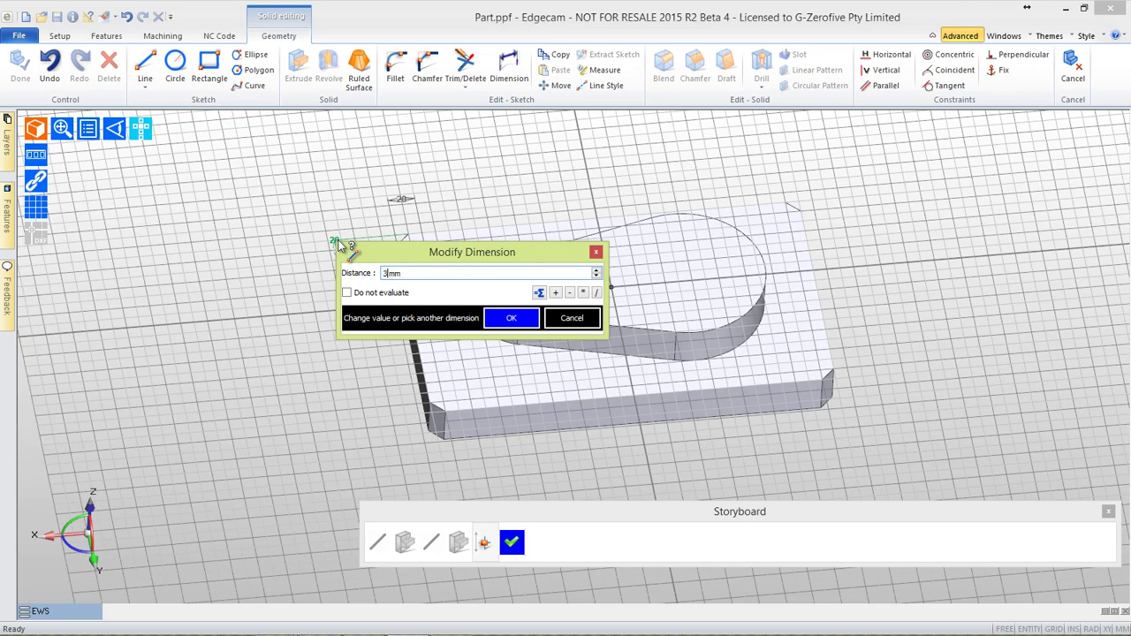
{"action": "left_click", "coordinate": [512, 317]}
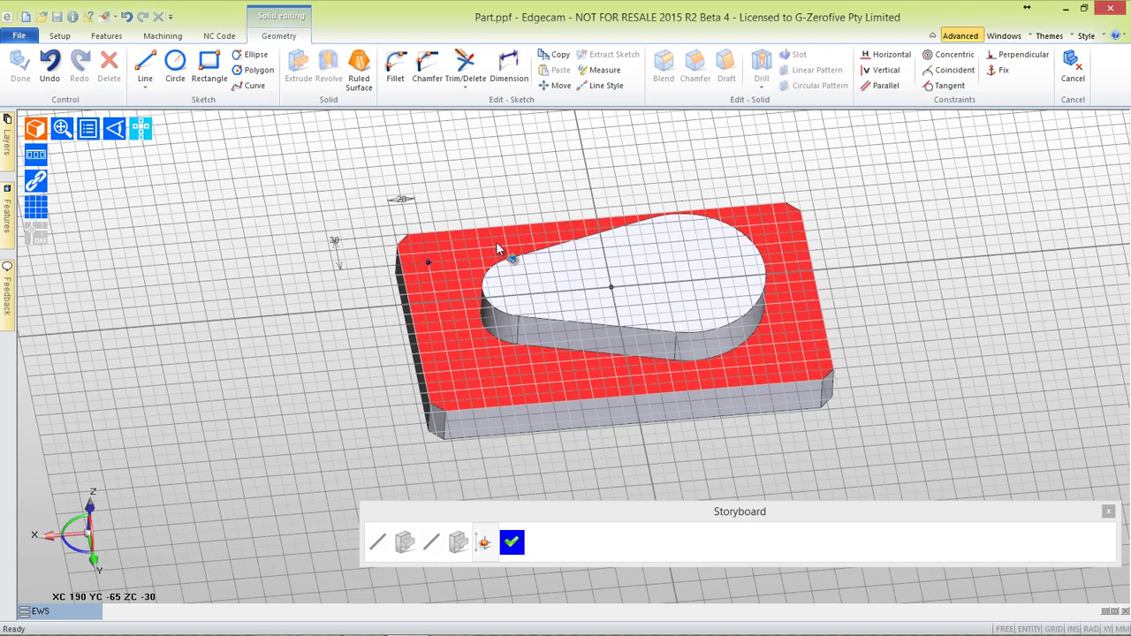
{"action": "left_click", "coordinate": [514, 541]}
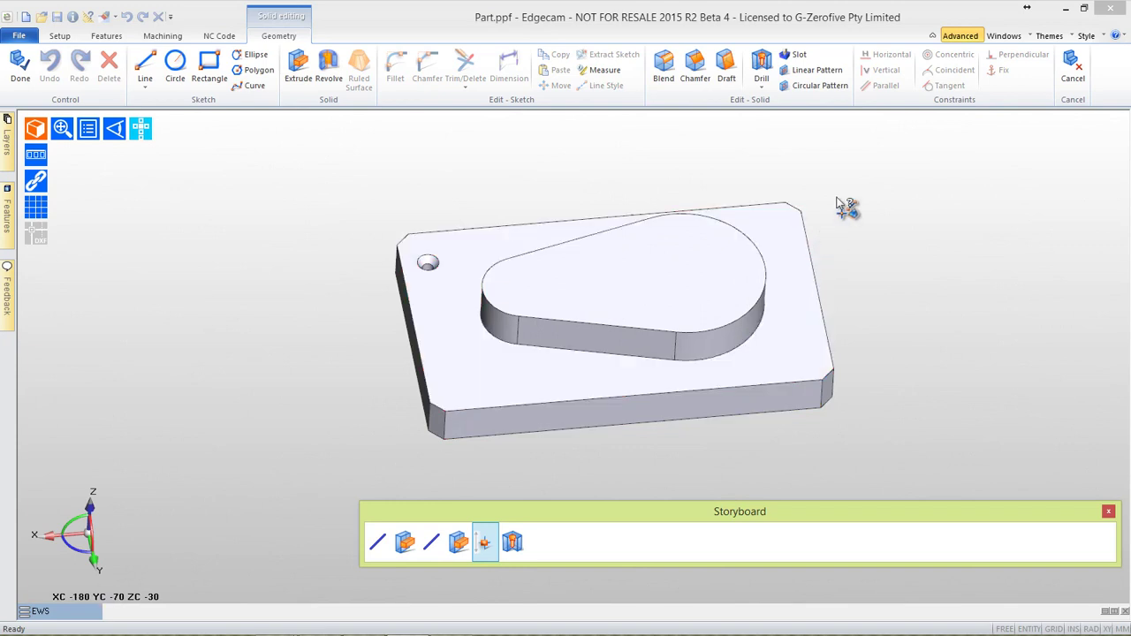
Linear-pattern the countersunk hole three times down the left edge, Y reversed, 50 mm gap
{"action": "left_click", "coordinate": [804, 73]}
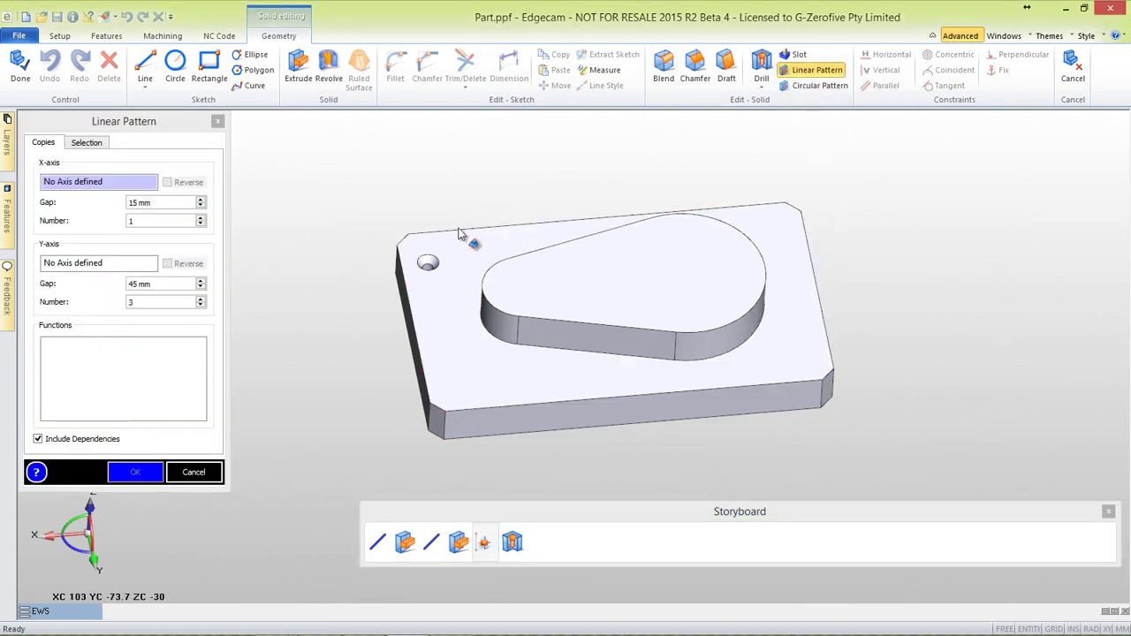
{"action": "left_click", "coordinate": [459, 233]}
{"action": "left_click", "coordinate": [409, 296]}
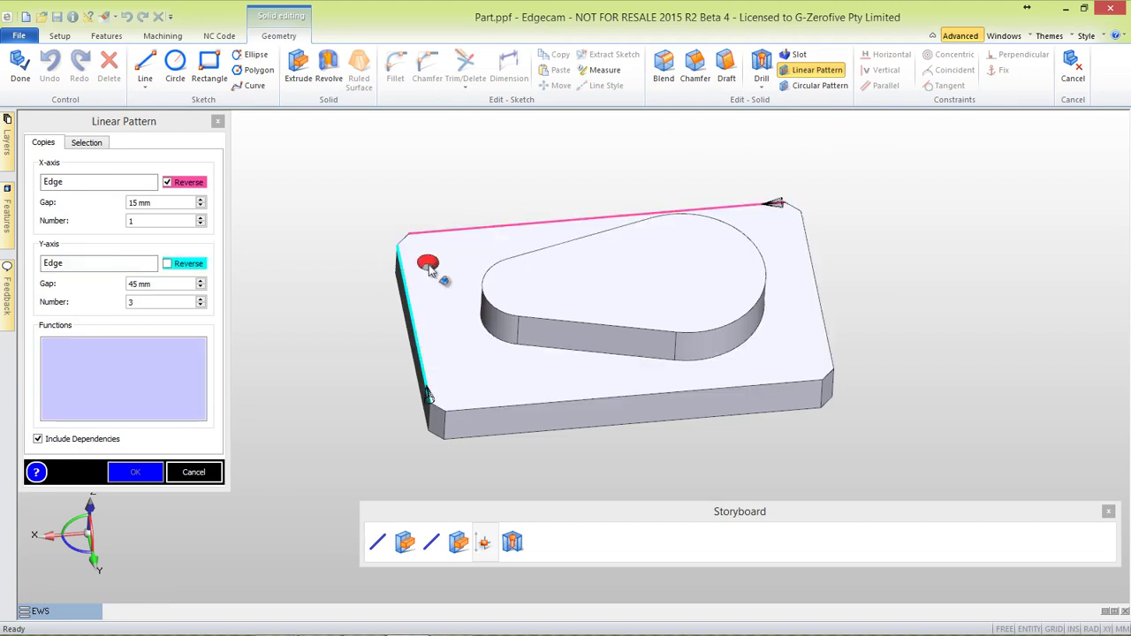
{"action": "left_click", "coordinate": [429, 268]}
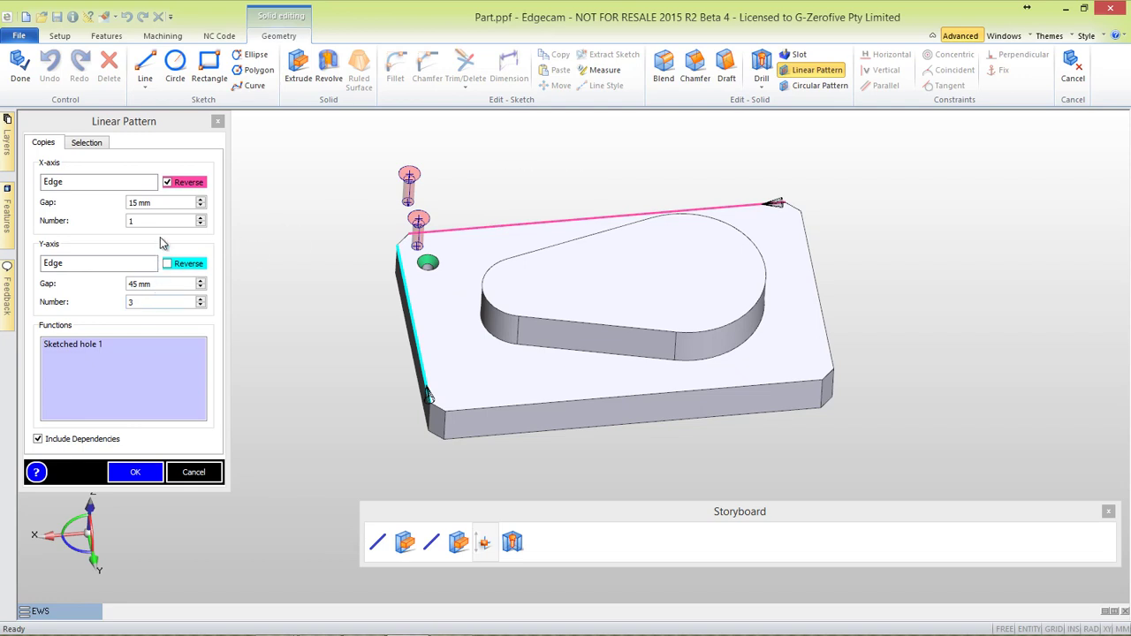
{"action": "left_click", "coordinate": [167, 265]}
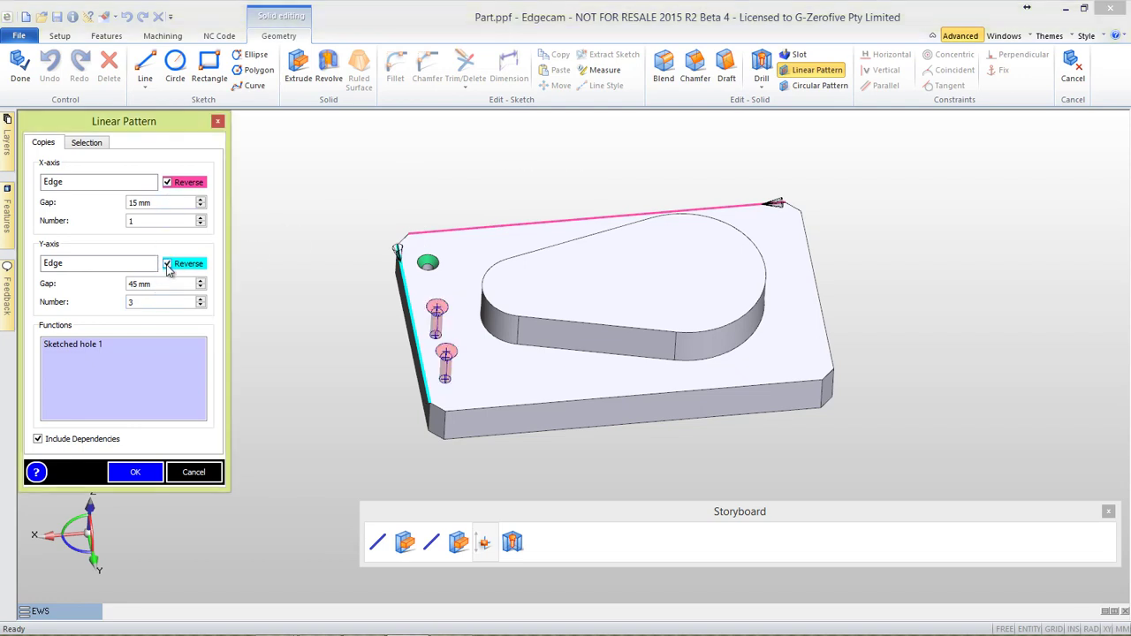
{"action": "middle_click_drag", "start_coordinate": [419, 245], "coordinate": [797, 300]}
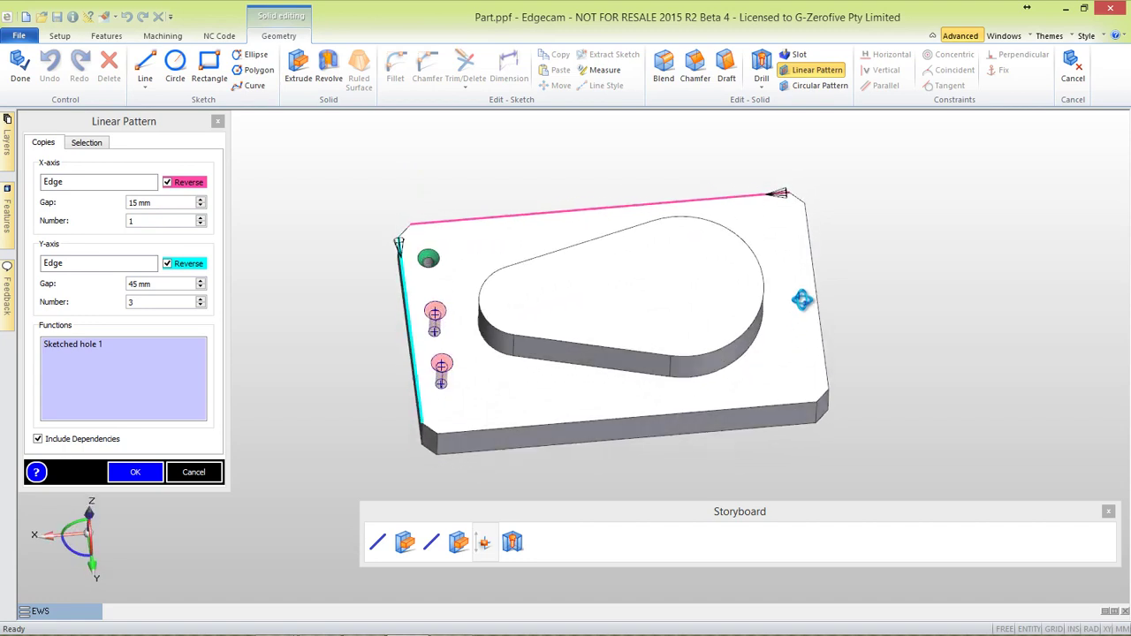
{"action": "left_click", "coordinate": [159, 283]}
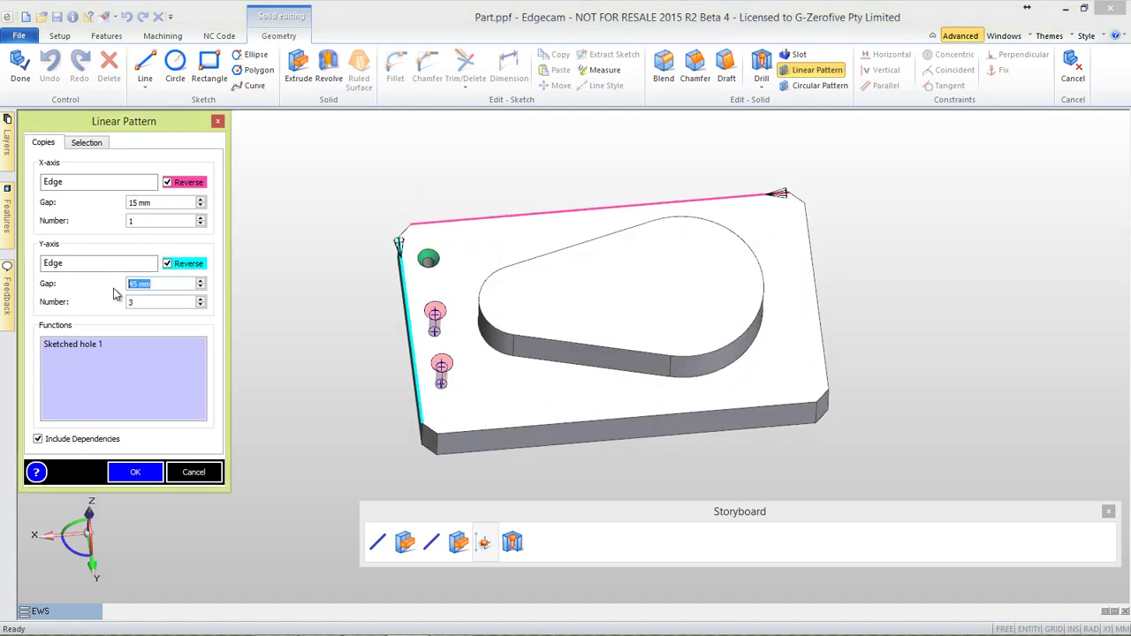
{"action": "type", "text": "50"}
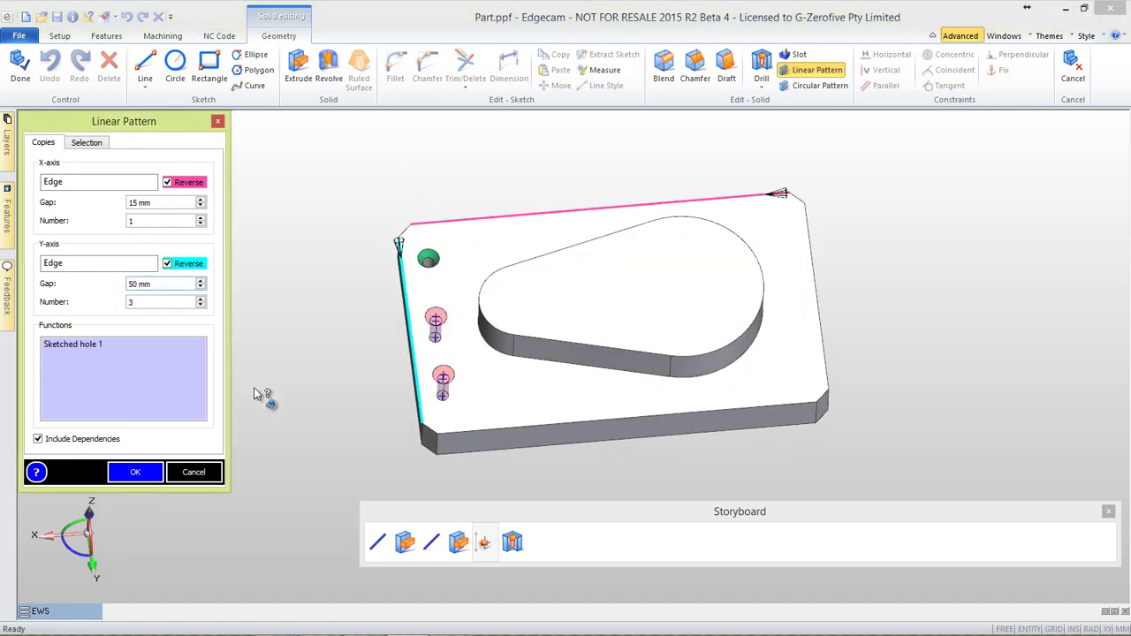
{"action": "left_click", "coordinate": [135, 475]}
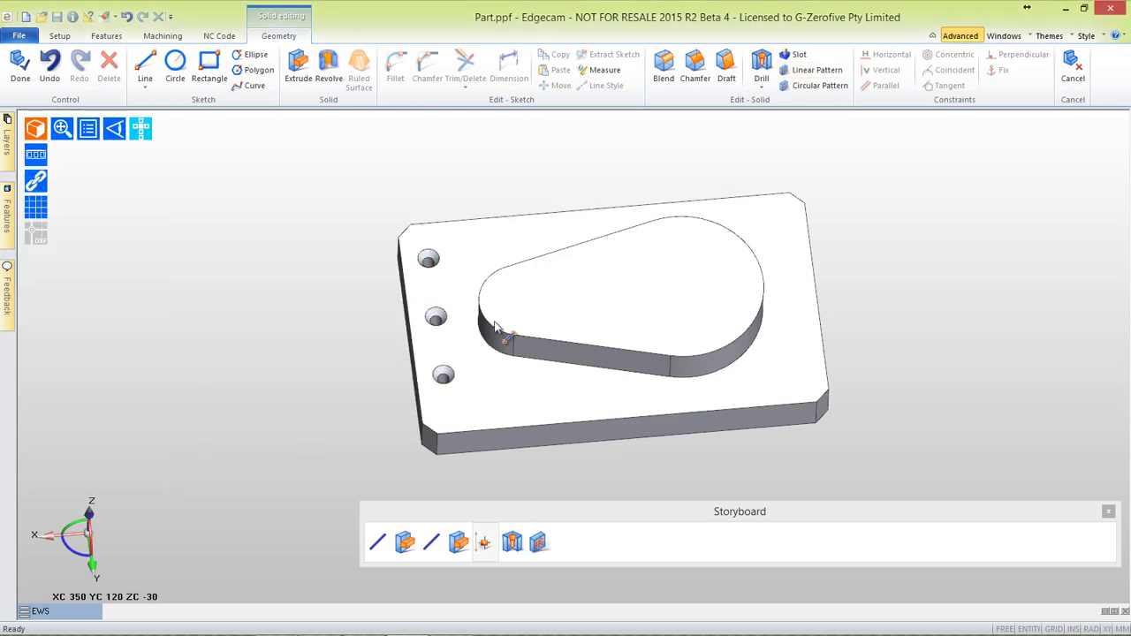
In top view, place a drilled hole's centre on the raised profile's rounded end
{"action": "left_click", "coordinate": [761, 66]}
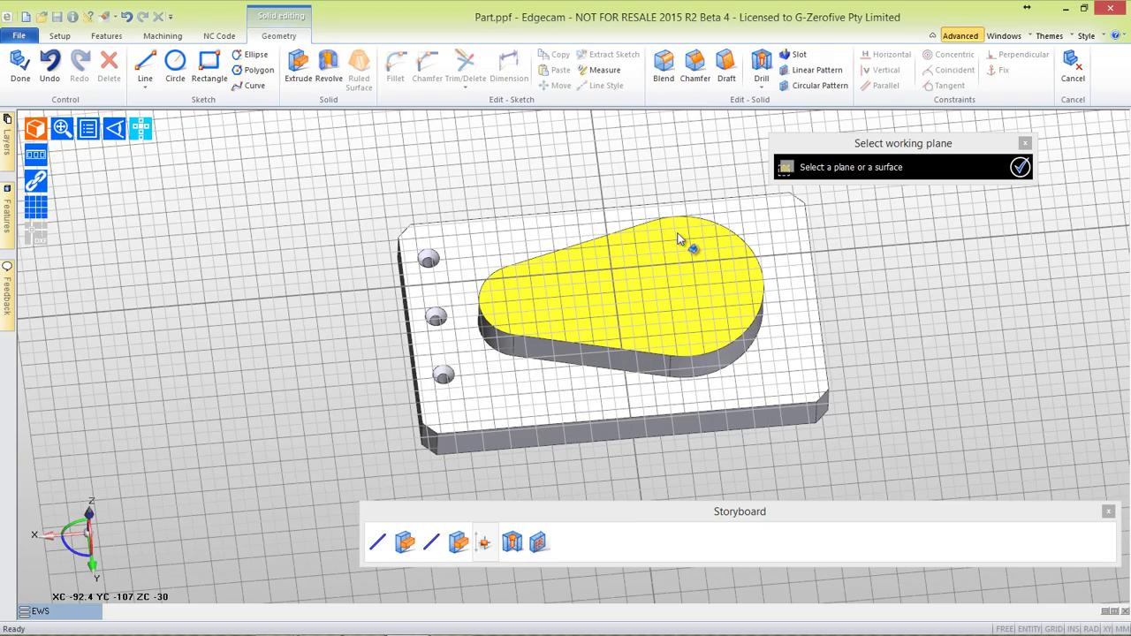
{"action": "left_click", "coordinate": [675, 235]}
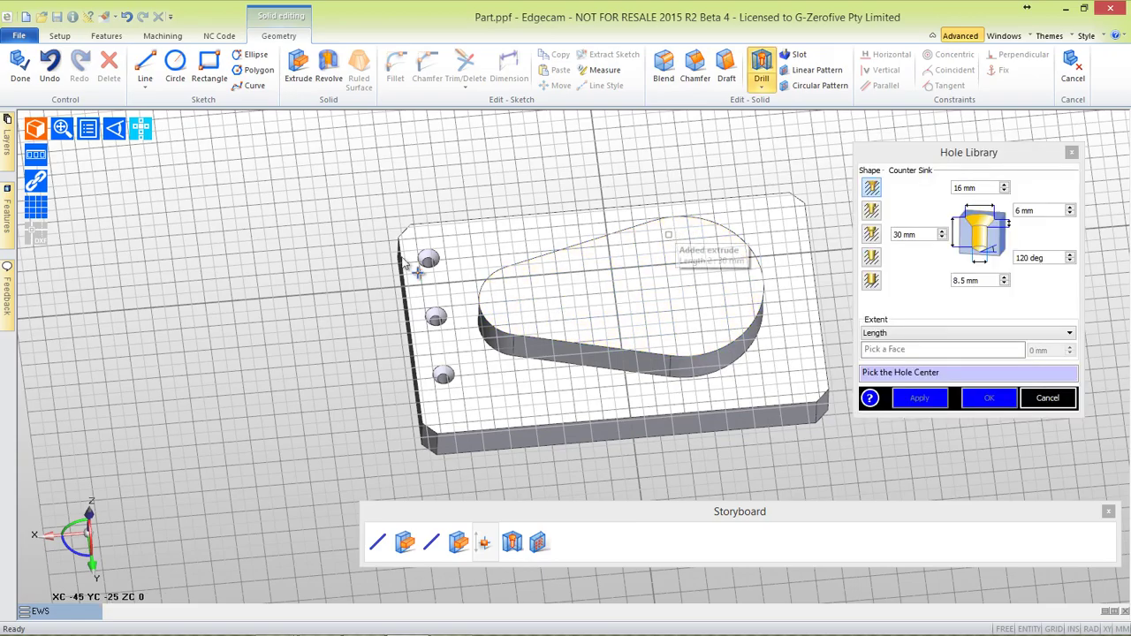
{"action": "left_click", "coordinate": [139, 132]}
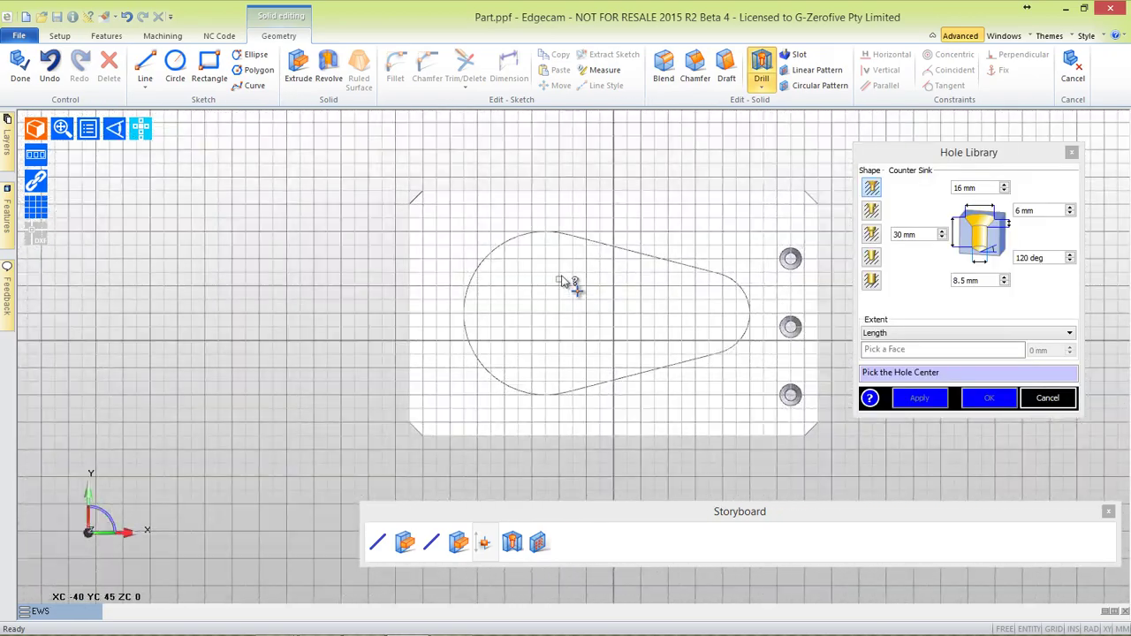
{"action": "left_click", "coordinate": [532, 383]}
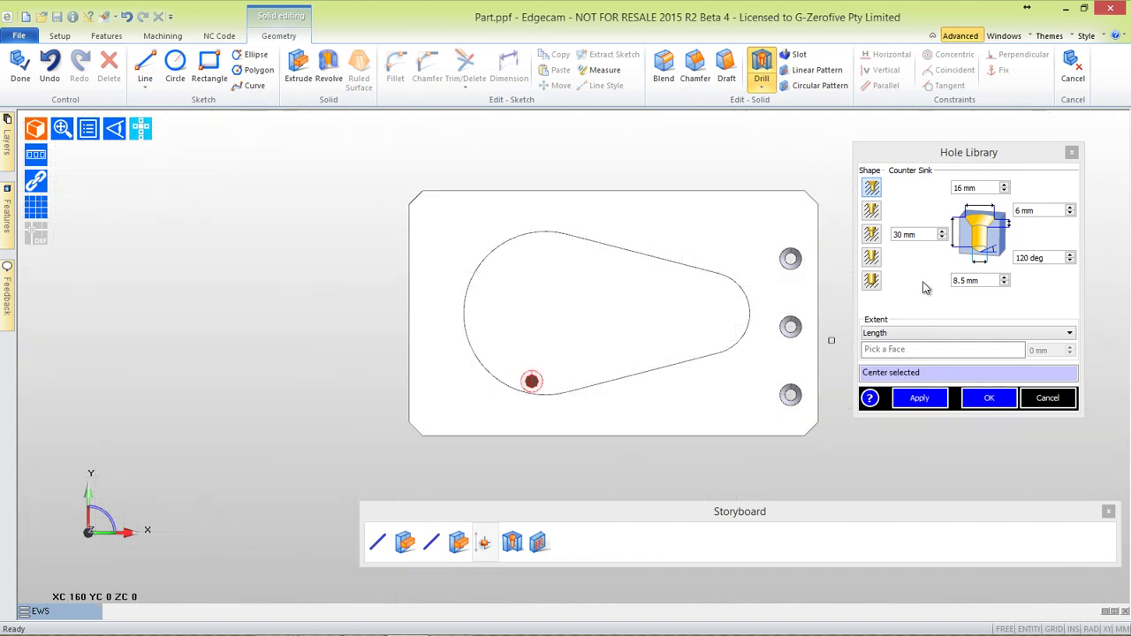
Confirm the hole and circular-pattern it to 6 copies, 30° apart, around the curved face
{"action": "left_click", "coordinate": [971, 401]}
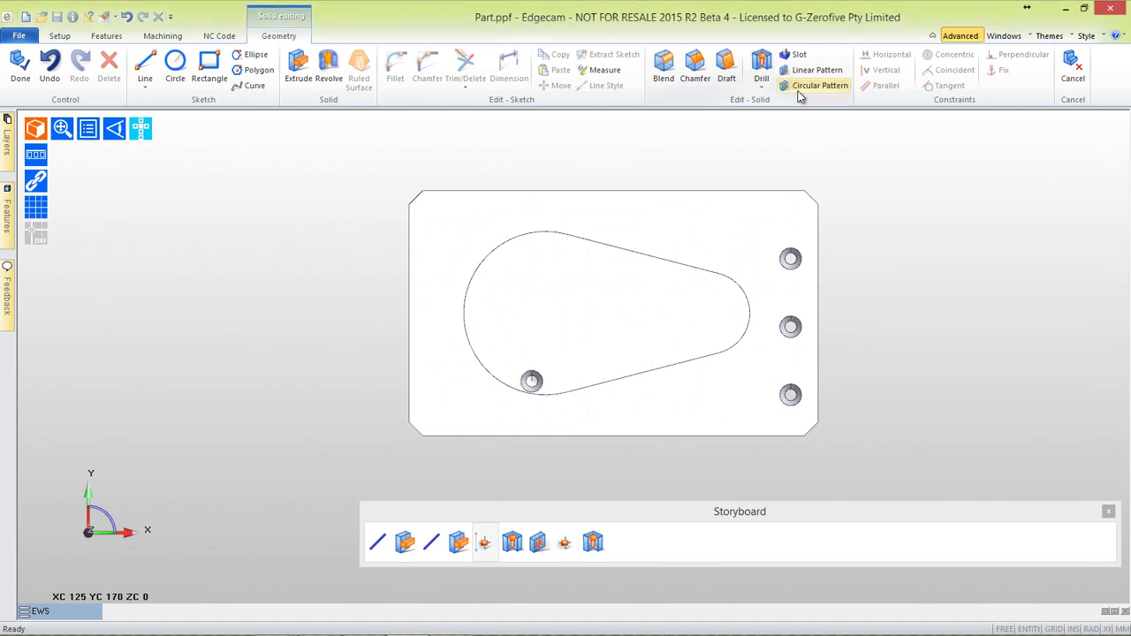
{"action": "left_click", "coordinate": [800, 88]}
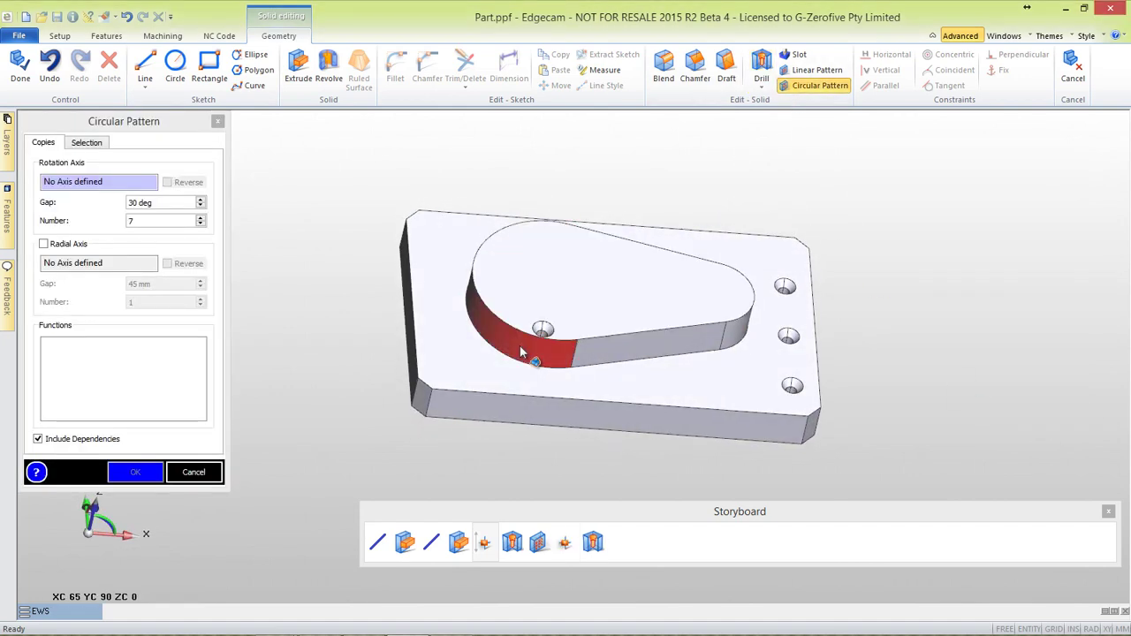
{"action": "left_click", "coordinate": [521, 351]}
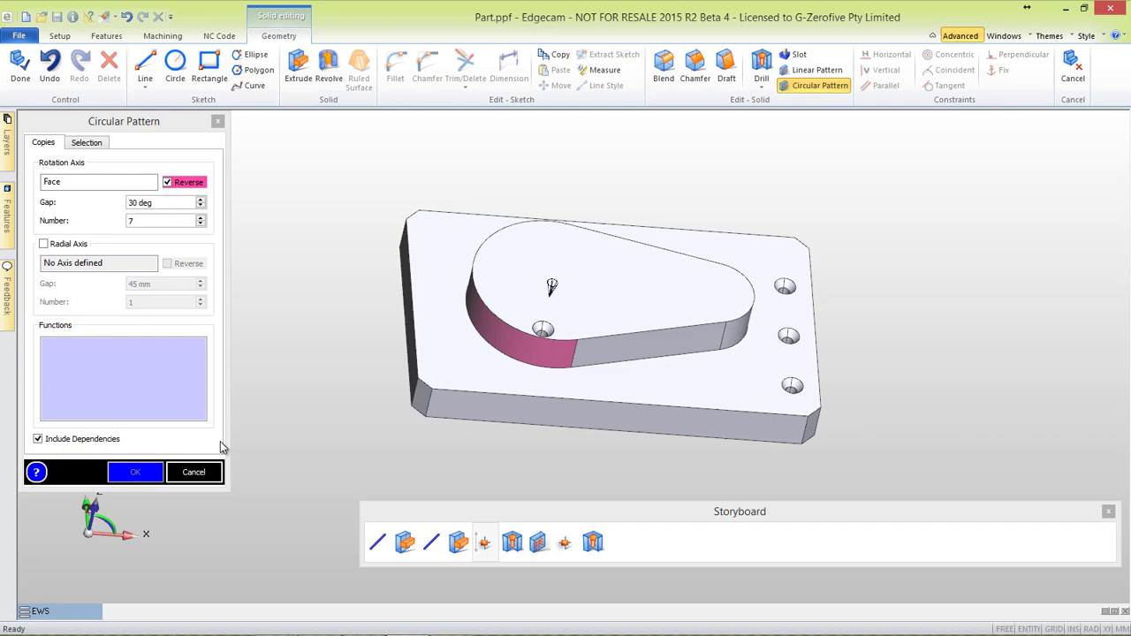
{"action": "left_click", "coordinate": [542, 332]}
{"action": "middle_click_drag", "start_coordinate": [865, 287], "coordinate": [802, 327]}
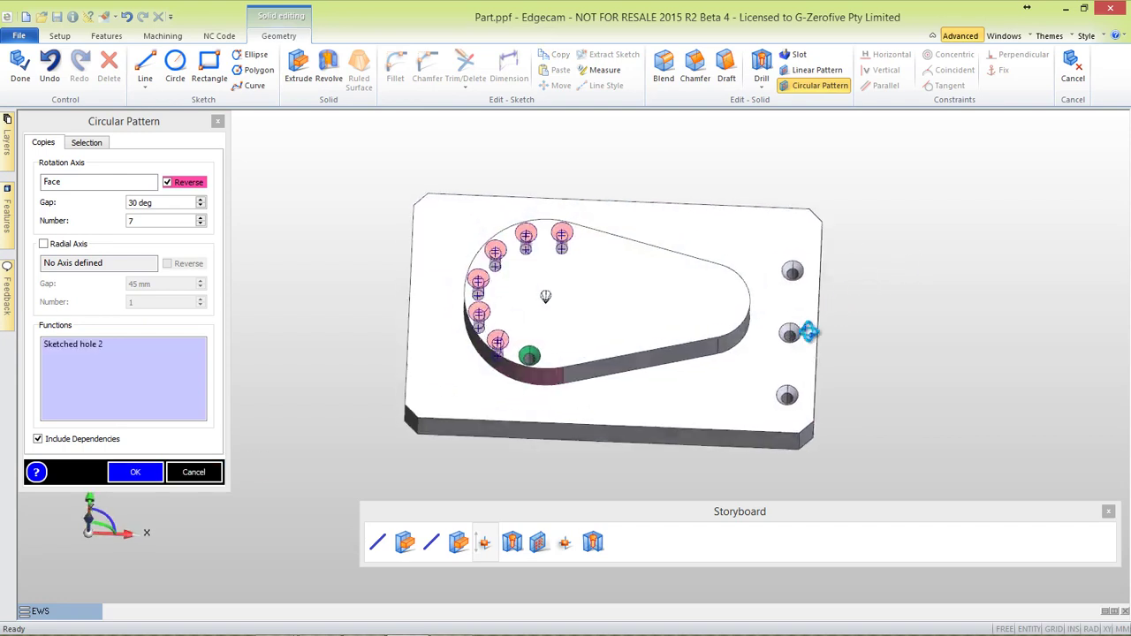
{"action": "double_click", "coordinate": [141, 222]}
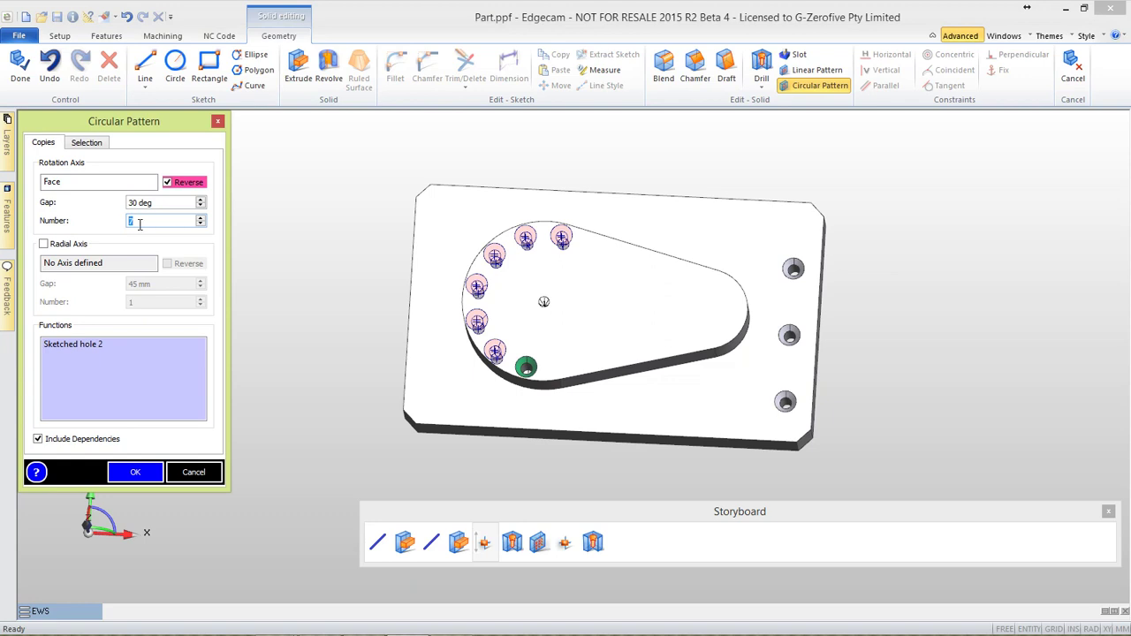
{"action": "type", "text": "6"}
{"action": "left_click", "coordinate": [663, 315]}
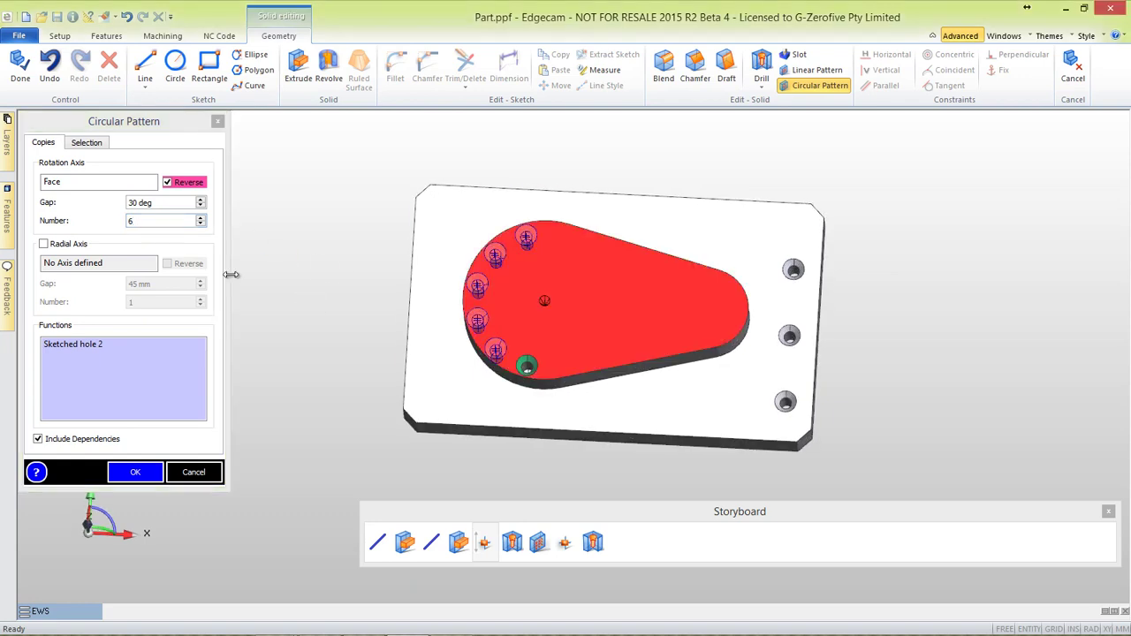
{"action": "left_click", "coordinate": [136, 472]}
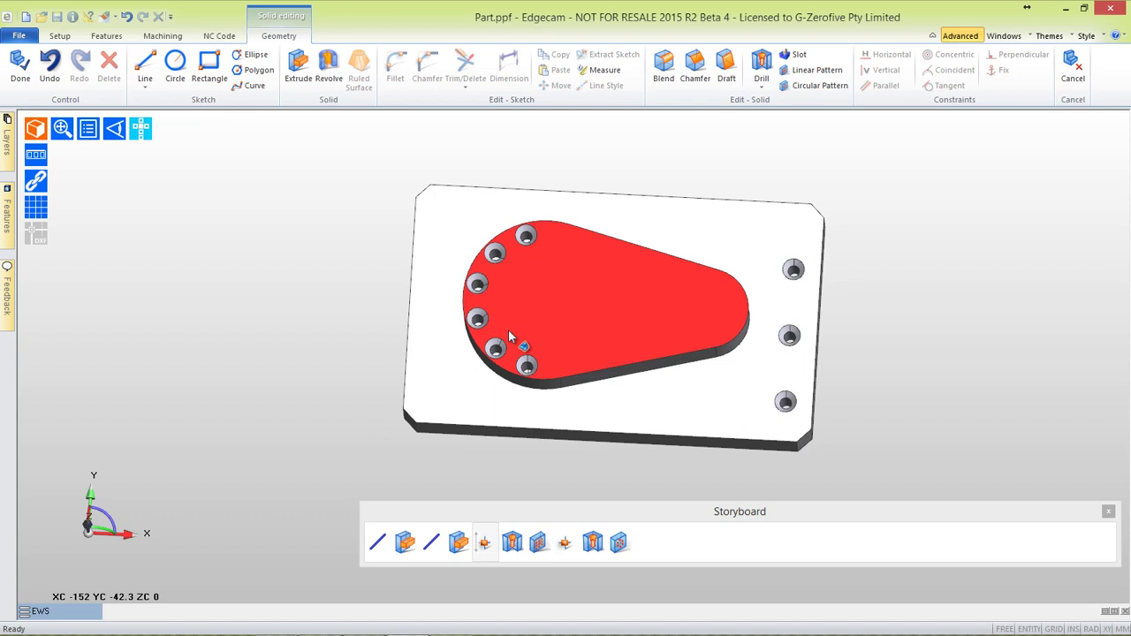
Set up an ISO M10x1.5 right-hand, 22 mm long thread on the first profile hole
{"action": "left_click", "coordinate": [760, 88]}
{"action": "left_click", "coordinate": [778, 103]}
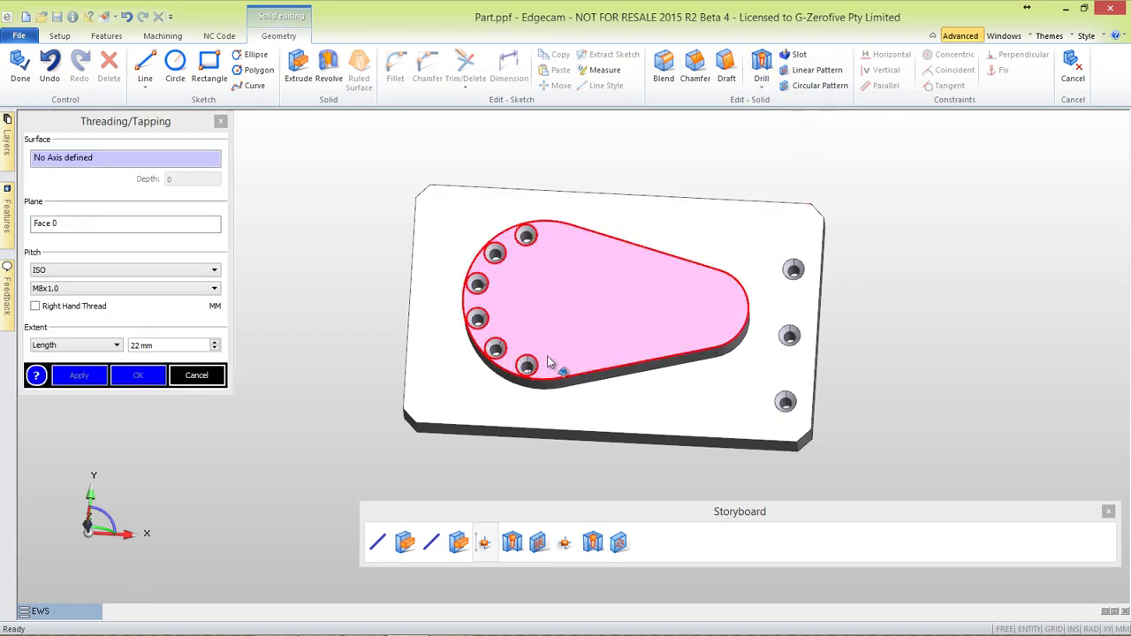
{"action": "left_click", "coordinate": [526, 367]}
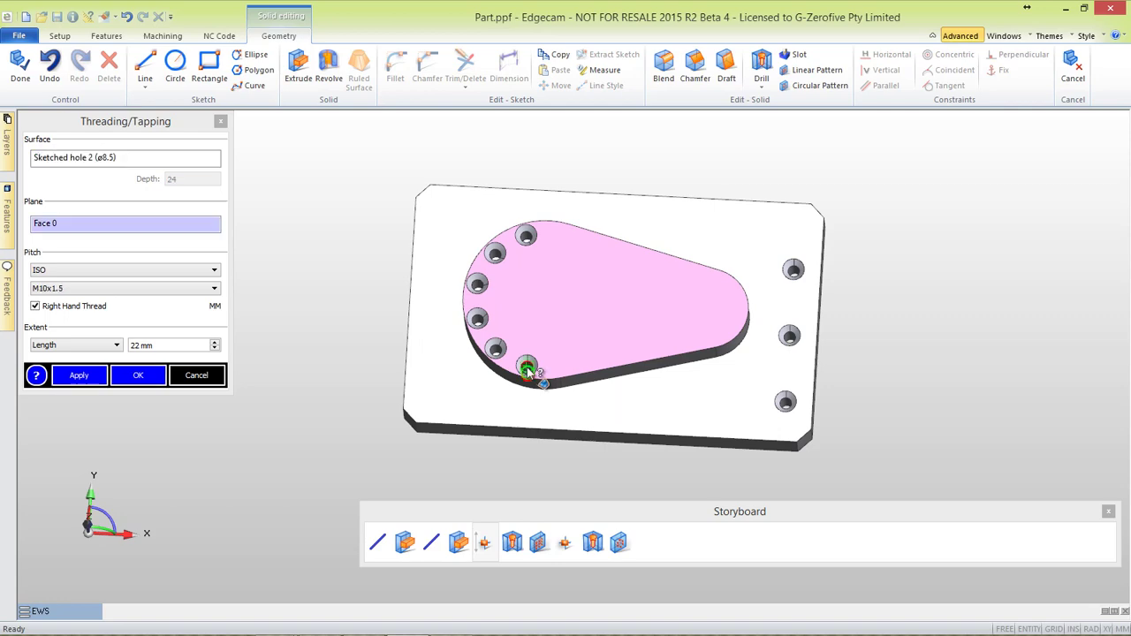
{"action": "mouse_move", "coordinate": [389, 384]}
{"action": "middle_mouse_down"}
{"action": "mouse_move", "coordinate": [368, 336]}
{"action": "mouse_move", "coordinate": [448, 309]}
{"action": "middle_mouse_up"}
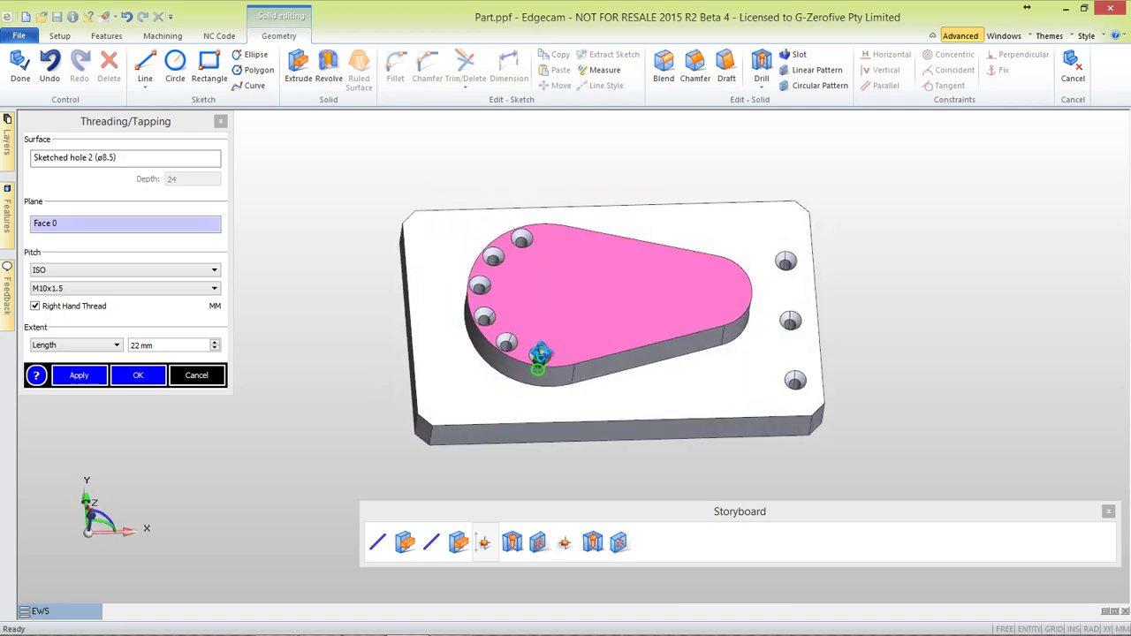
{"action": "scroll", "coordinate": [530, 353], "scroll_direction": "up", "scroll_amount": 5}
{"action": "middle_click_drag", "start_coordinate": [743, 343], "coordinate": [702, 348]}
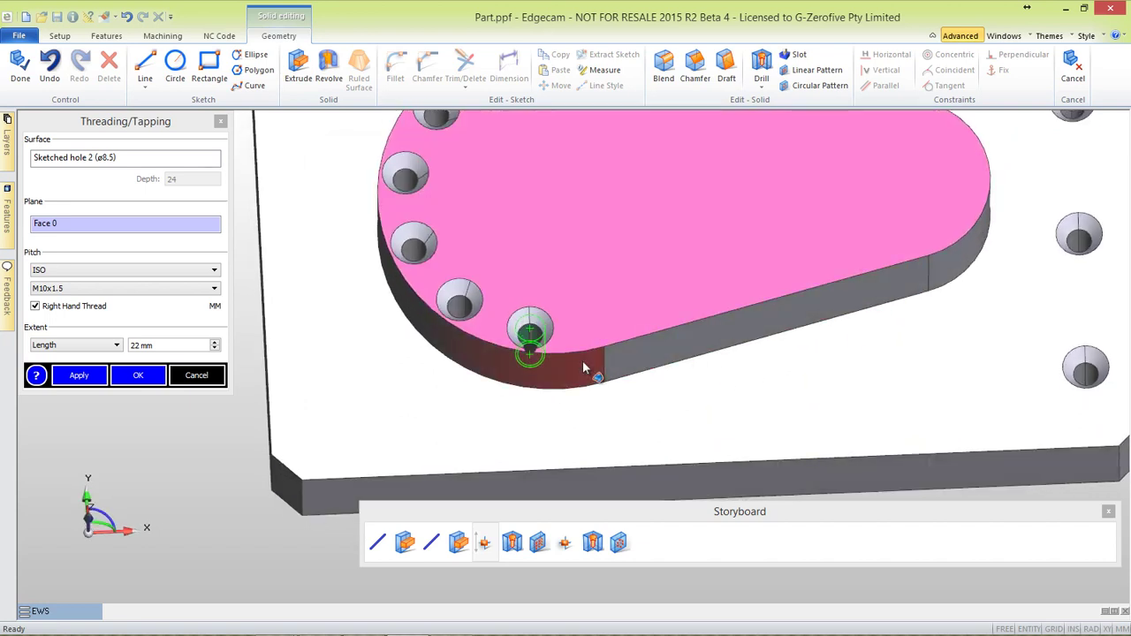
{"action": "left_click", "coordinate": [94, 271]}
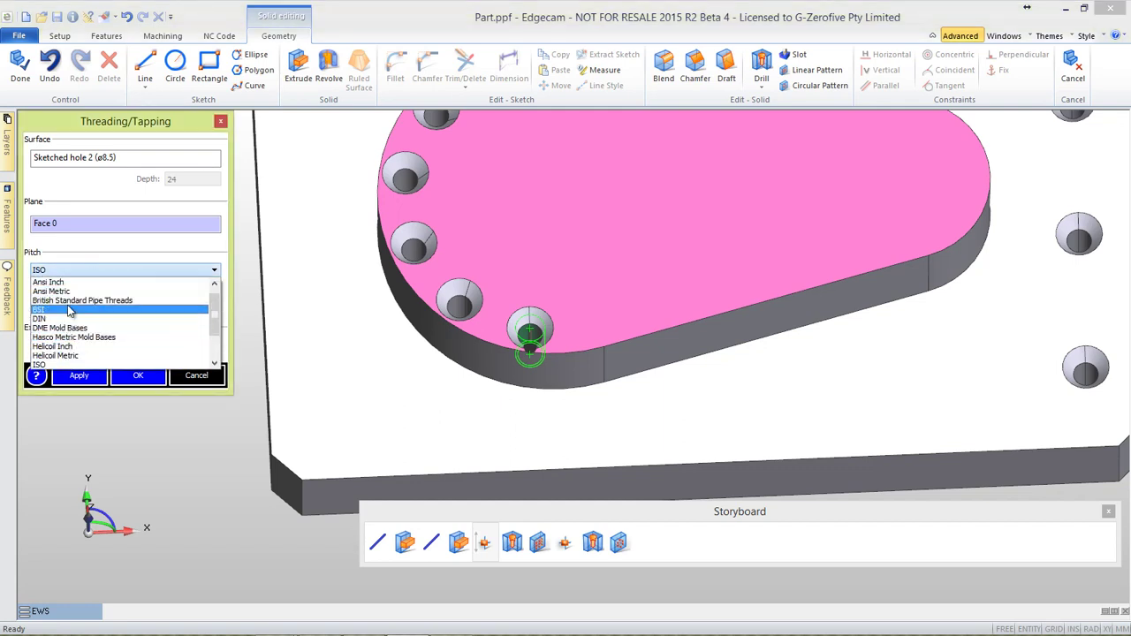
{"action": "left_click", "coordinate": [92, 253]}
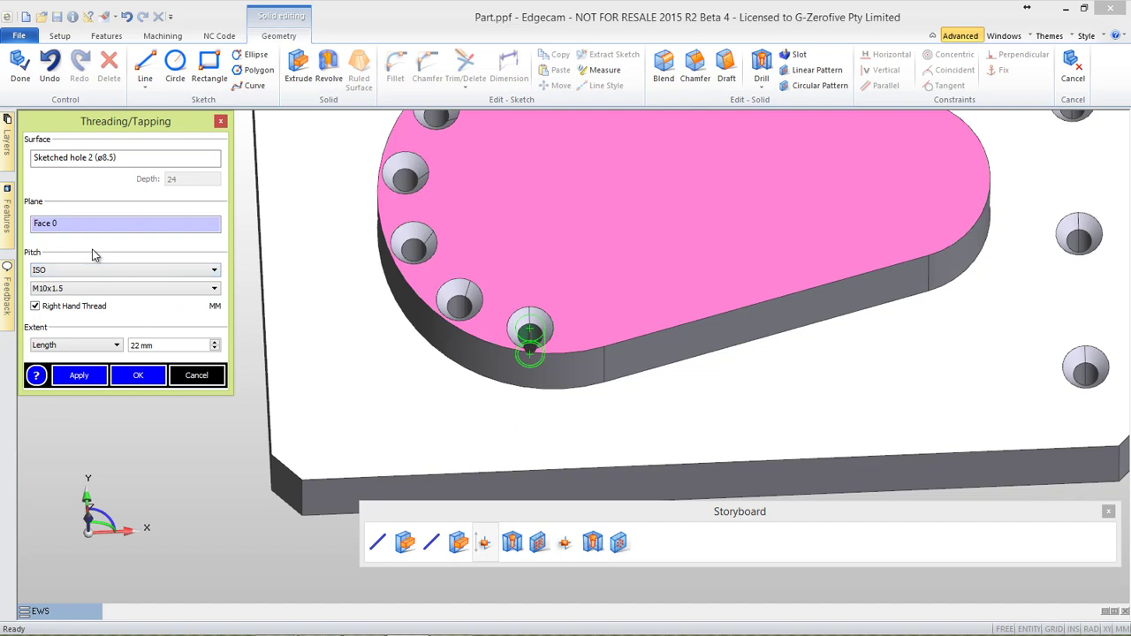
Apply the M10x1.5 thread to the first hole and to one Circular pattern 1 hole
{"action": "left_click", "coordinate": [135, 378]}
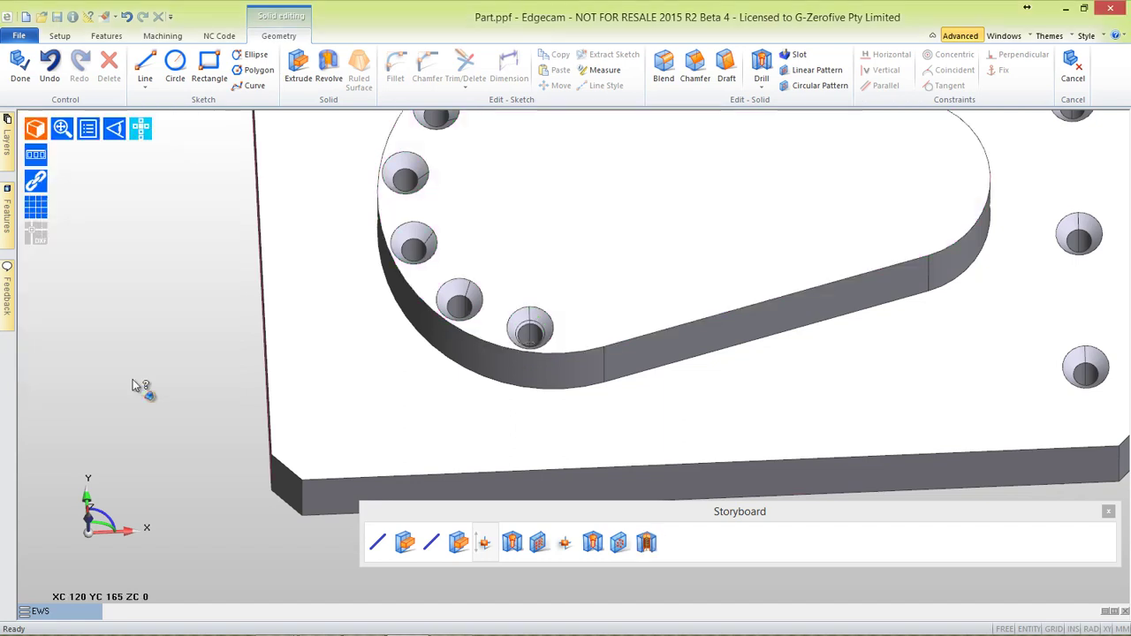
{"action": "left_click", "coordinate": [556, 142]}
{"action": "left_click", "coordinate": [760, 78]}
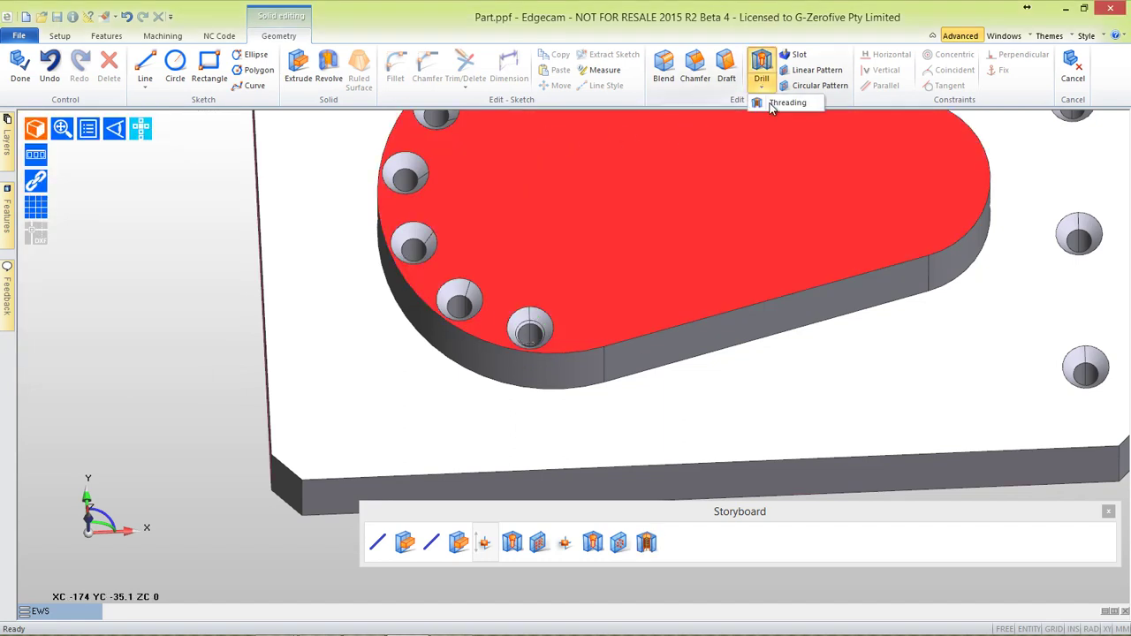
{"action": "left_click", "coordinate": [782, 108]}
{"action": "left_click", "coordinate": [416, 248]}
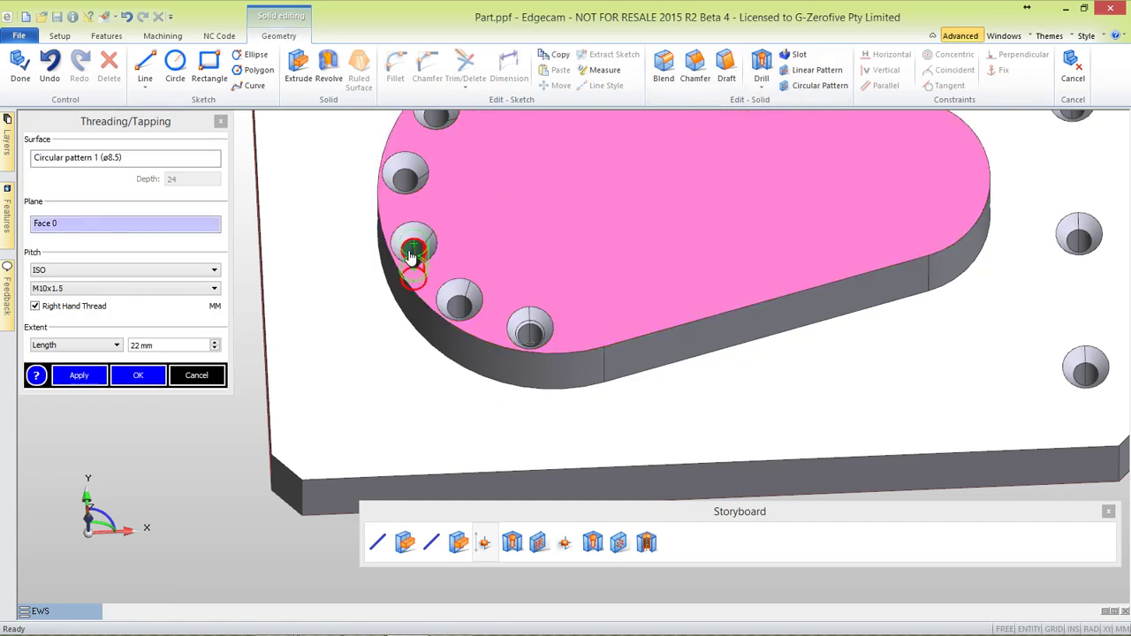
{"action": "left_click", "coordinate": [137, 378]}
Thread another Circular pattern 1 hole with the same M10x1.5 thread
{"action": "left_click", "coordinate": [565, 261]}
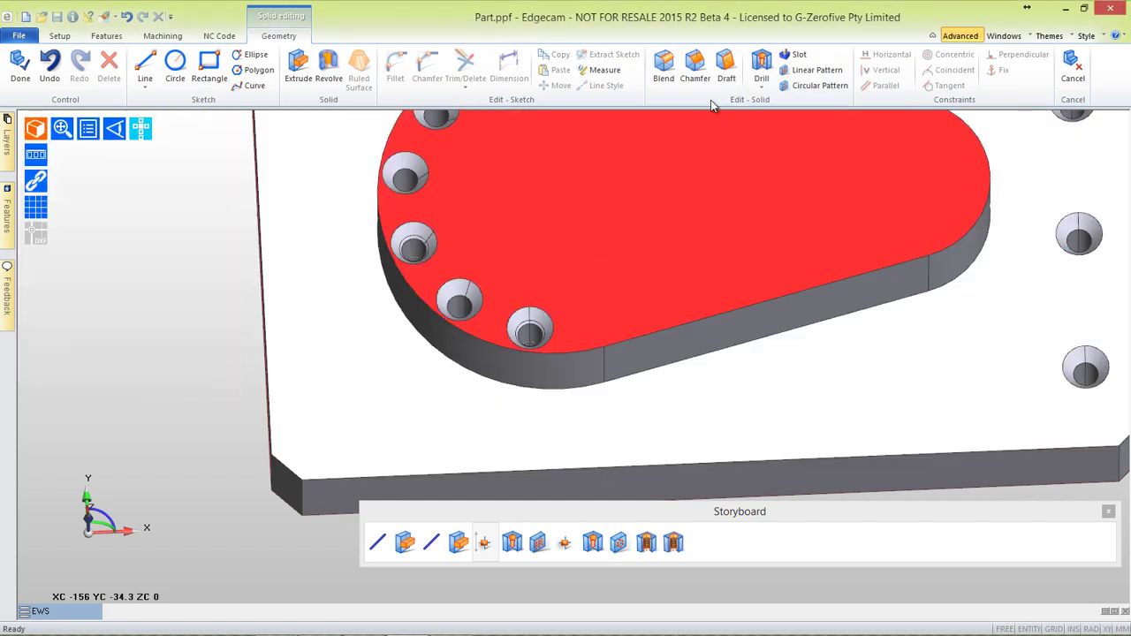
{"action": "left_click", "coordinate": [762, 95]}
{"action": "left_click", "coordinate": [784, 105]}
{"action": "scroll", "coordinate": [574, 221], "scroll_direction": "down", "scroll_amount": 2}
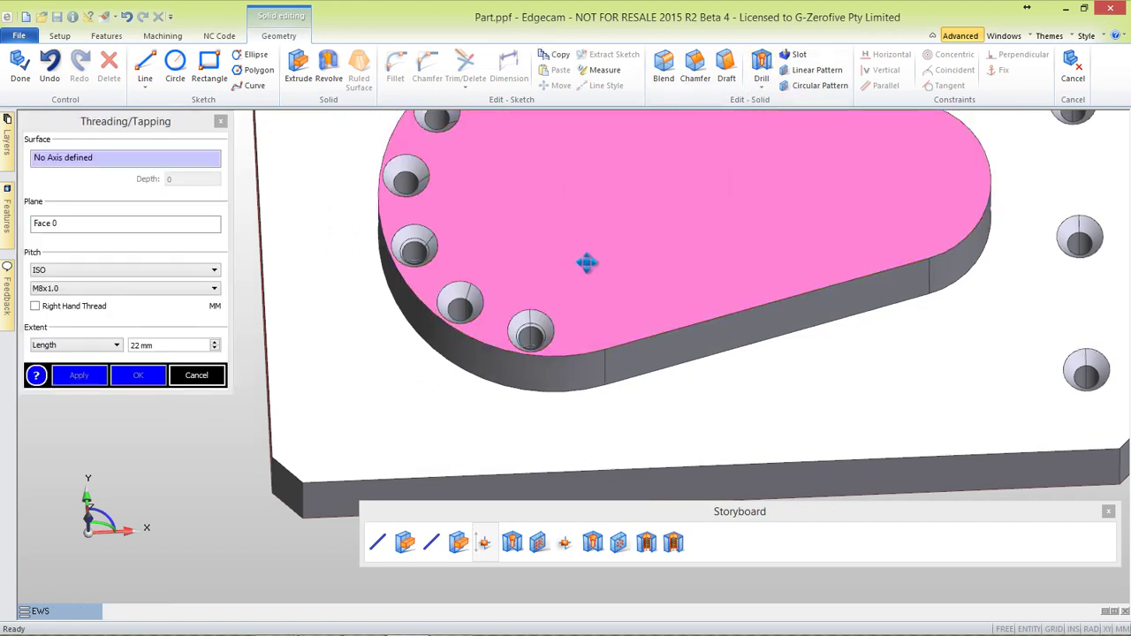
{"action": "middle_click_drag", "start_coordinate": [586, 259], "coordinate": [601, 323]}
{"action": "left_click", "coordinate": [499, 301]}
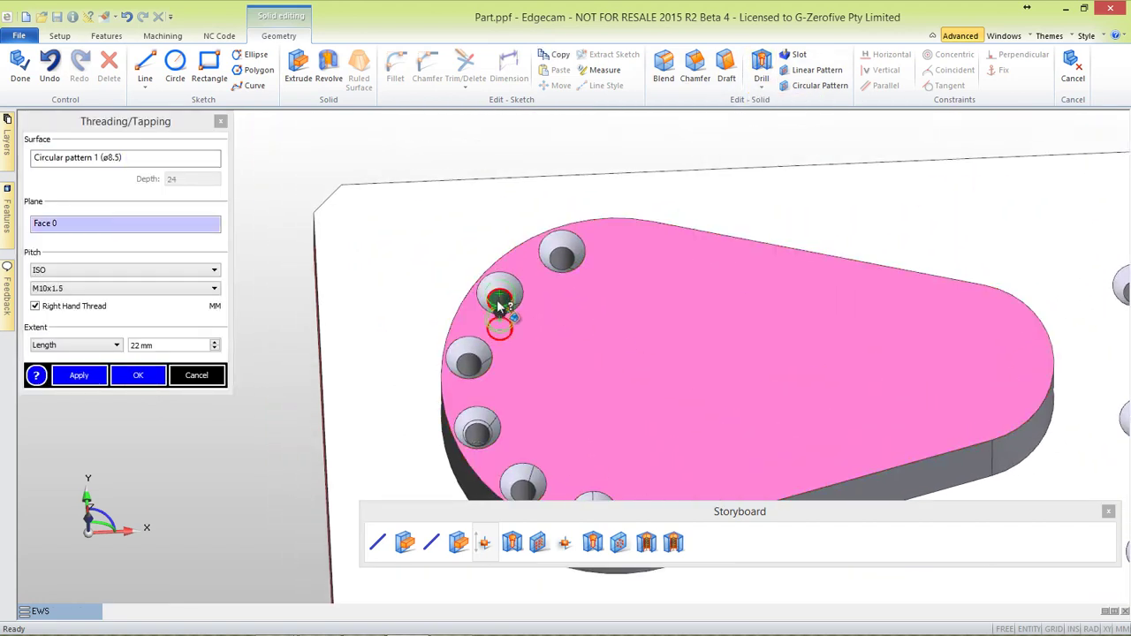
{"action": "left_click", "coordinate": [140, 378]}
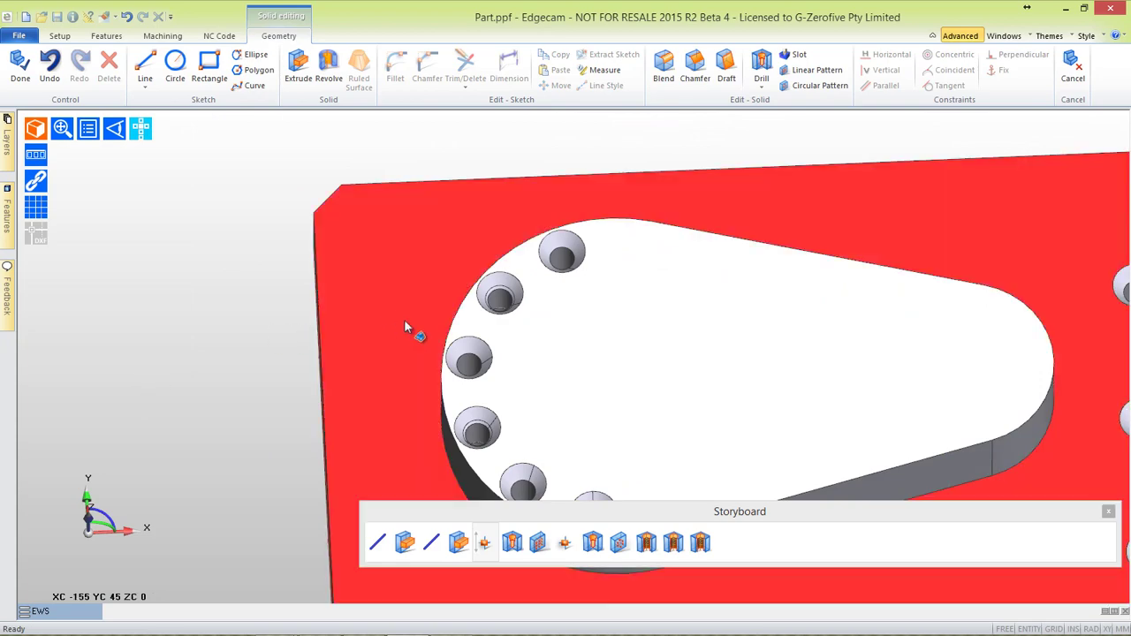
{"action": "middle_click_drag", "start_coordinate": [411, 326], "coordinate": [310, 267]}
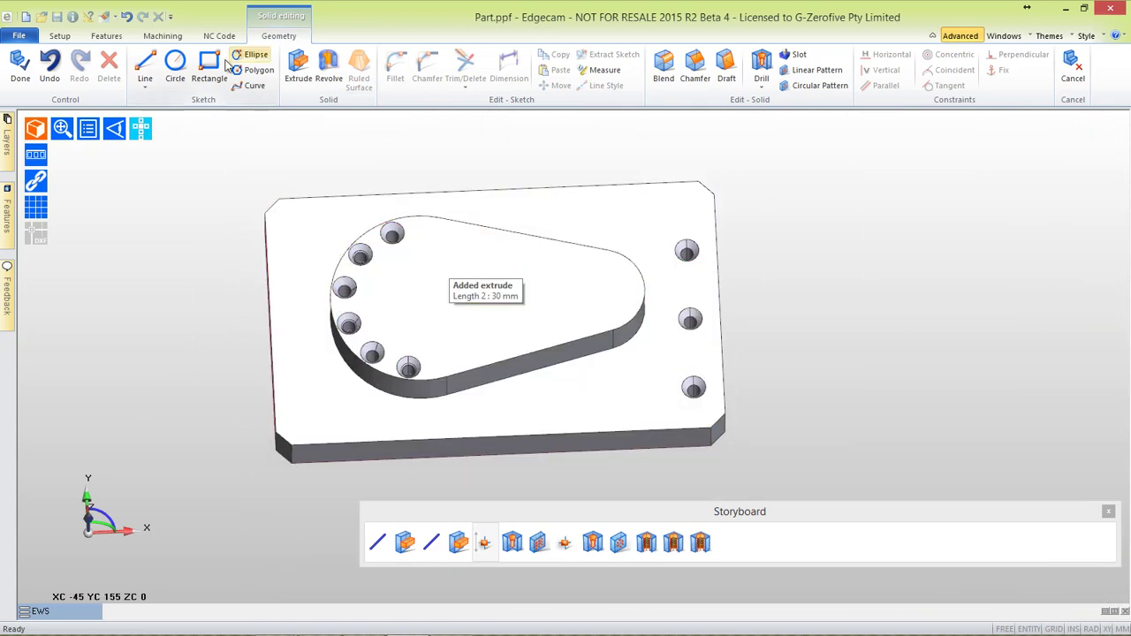
Sketch two circles on the raised profile's top face, roughly 76 mm and 42 mm
{"action": "left_click", "coordinate": [300, 256]}
{"action": "left_click", "coordinate": [175, 61]}
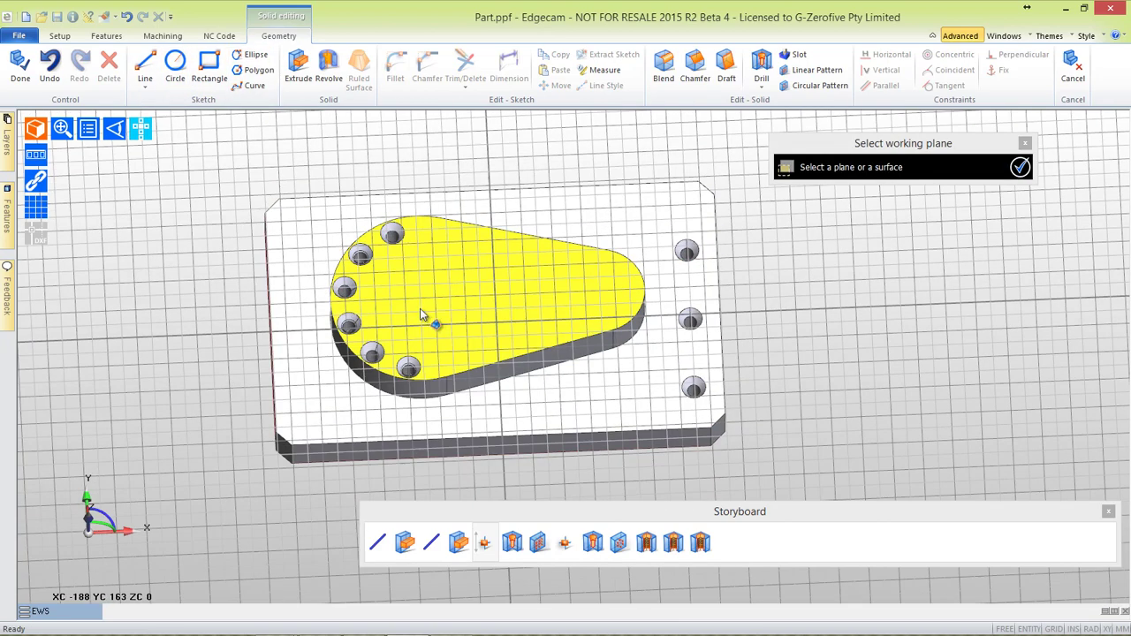
{"action": "left_click", "coordinate": [424, 316]}
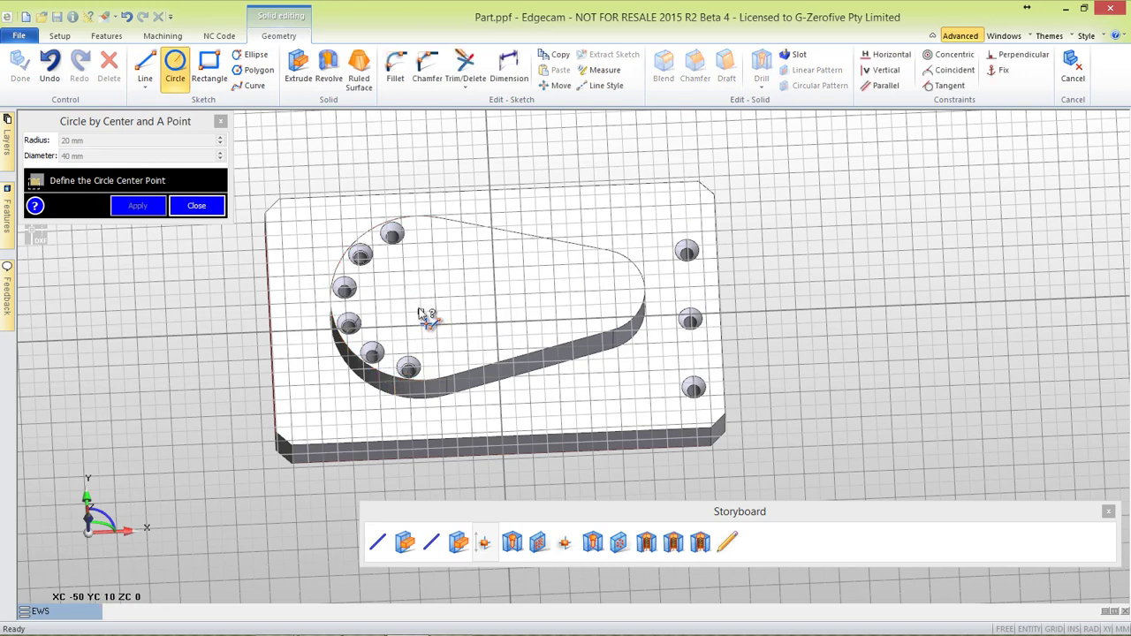
{"action": "left_click", "coordinate": [421, 299]}
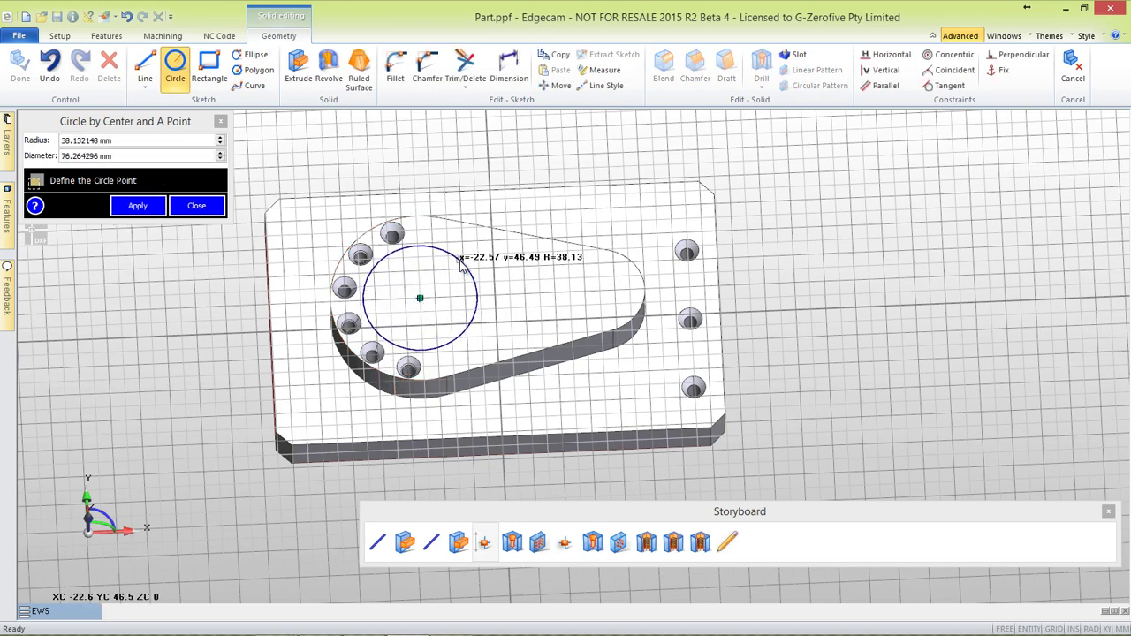
{"action": "left_click", "coordinate": [459, 258]}
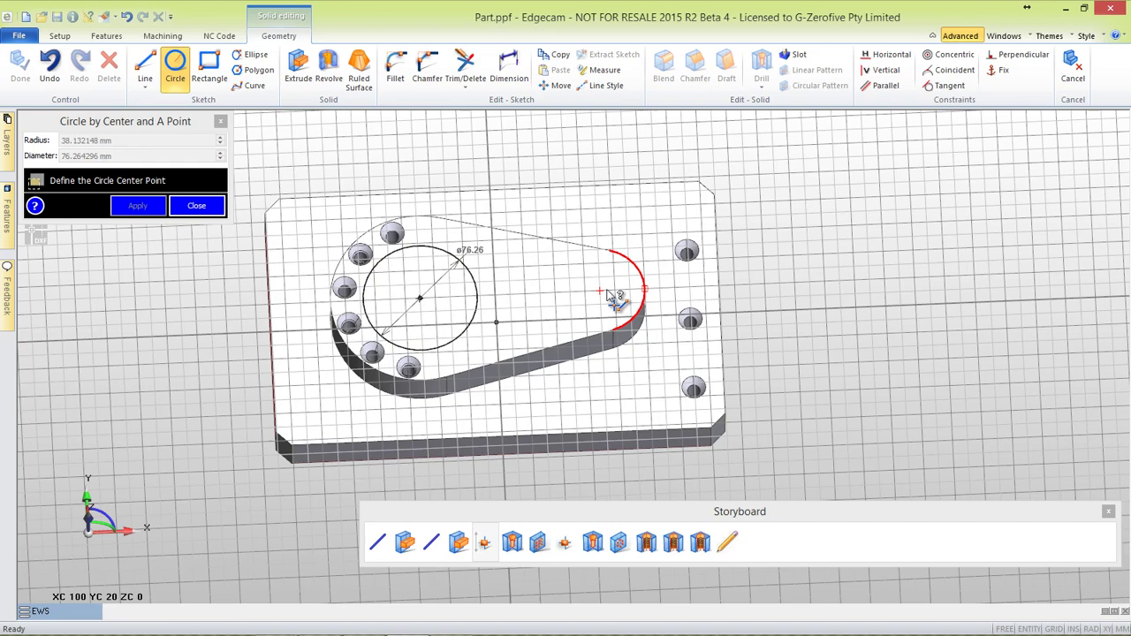
{"action": "left_click", "coordinate": [599, 290]}
{"action": "left_click", "coordinate": [624, 270]}
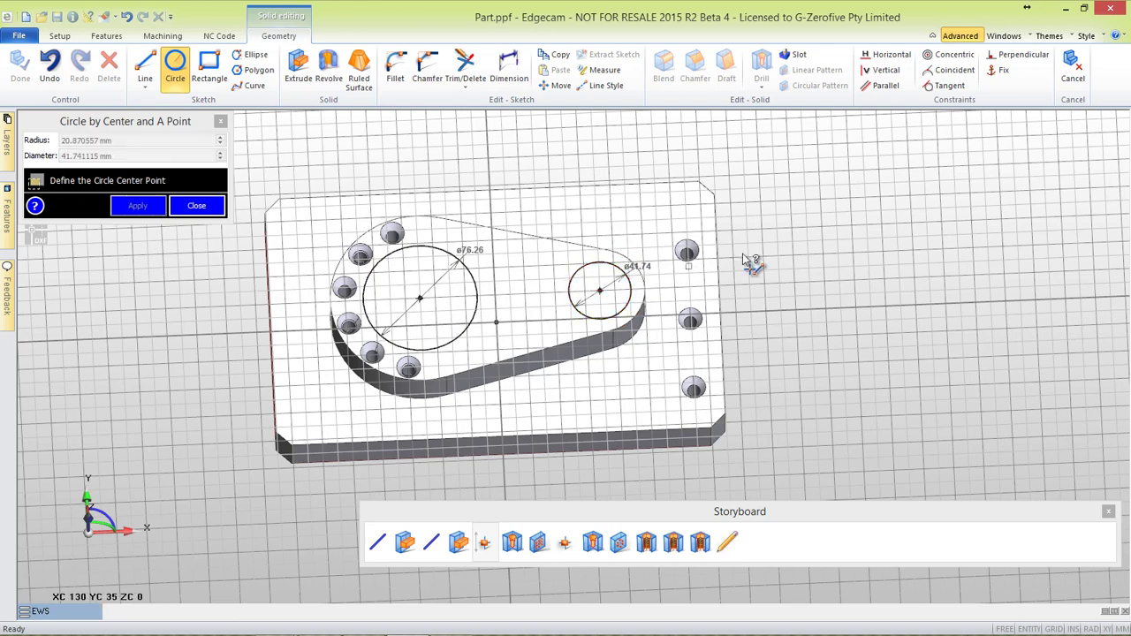
{"action": "key", "text": "Escape"}
Set the small circle's diameter to 40 mm and the large one's to 80 mm
{"action": "double_click", "coordinate": [646, 267]}
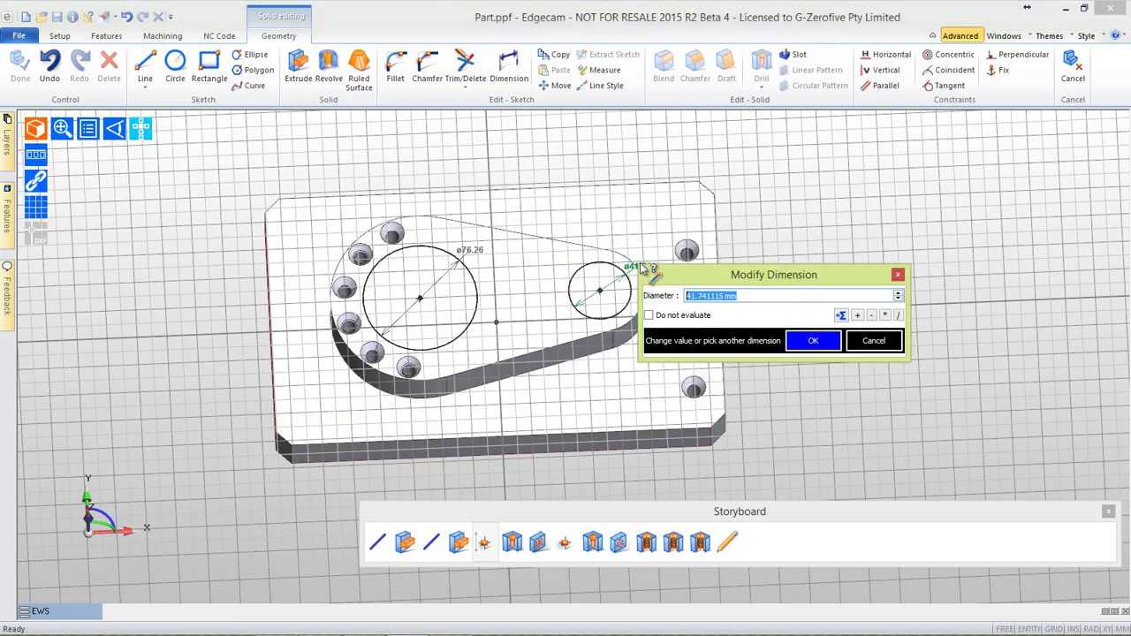
{"action": "type", "text": "40"}
{"action": "left_click", "coordinate": [813, 340]}
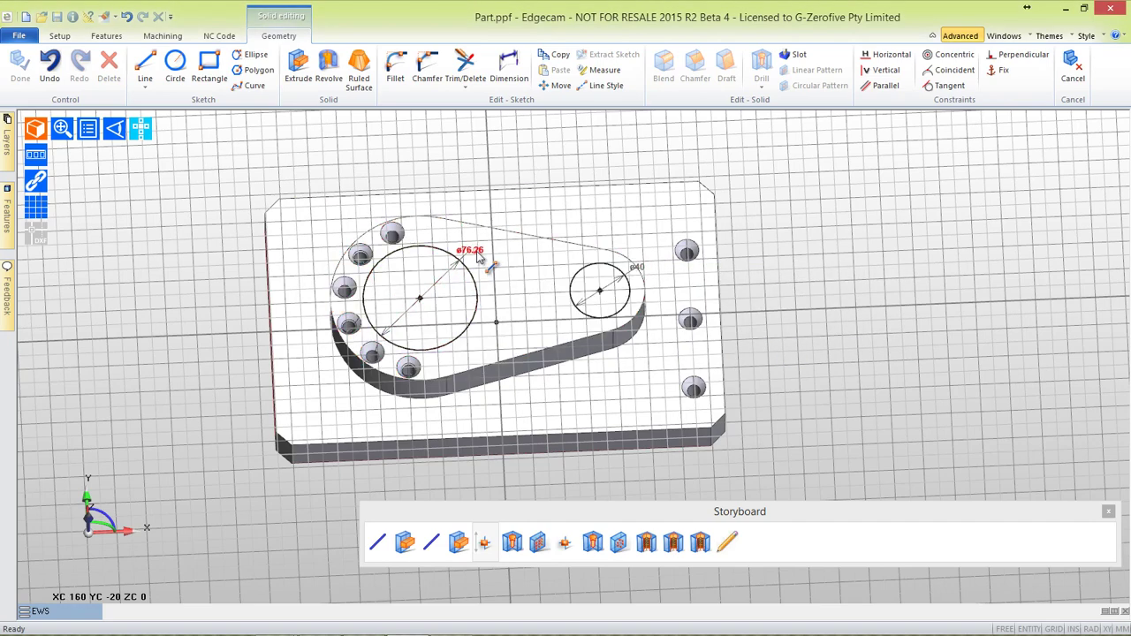
{"action": "double_click", "coordinate": [477, 252]}
{"action": "type", "text": "80mm"}
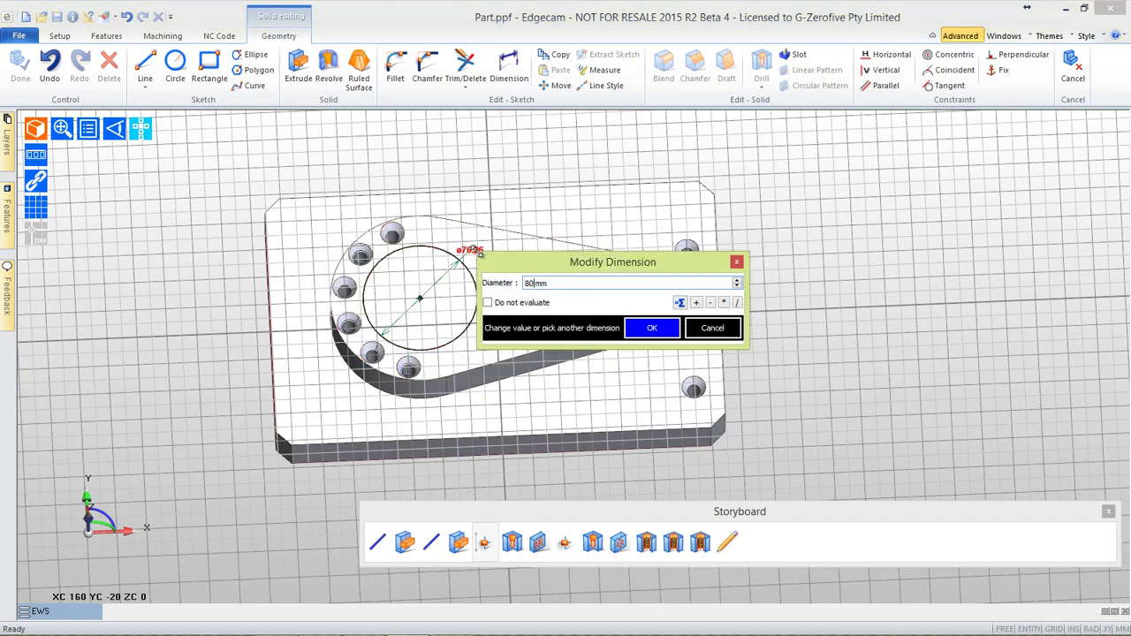
{"action": "left_click", "coordinate": [651, 326]}
Extrude the two circles as a cut 35 mm deep with a 5° draft
{"action": "left_click", "coordinate": [293, 72]}
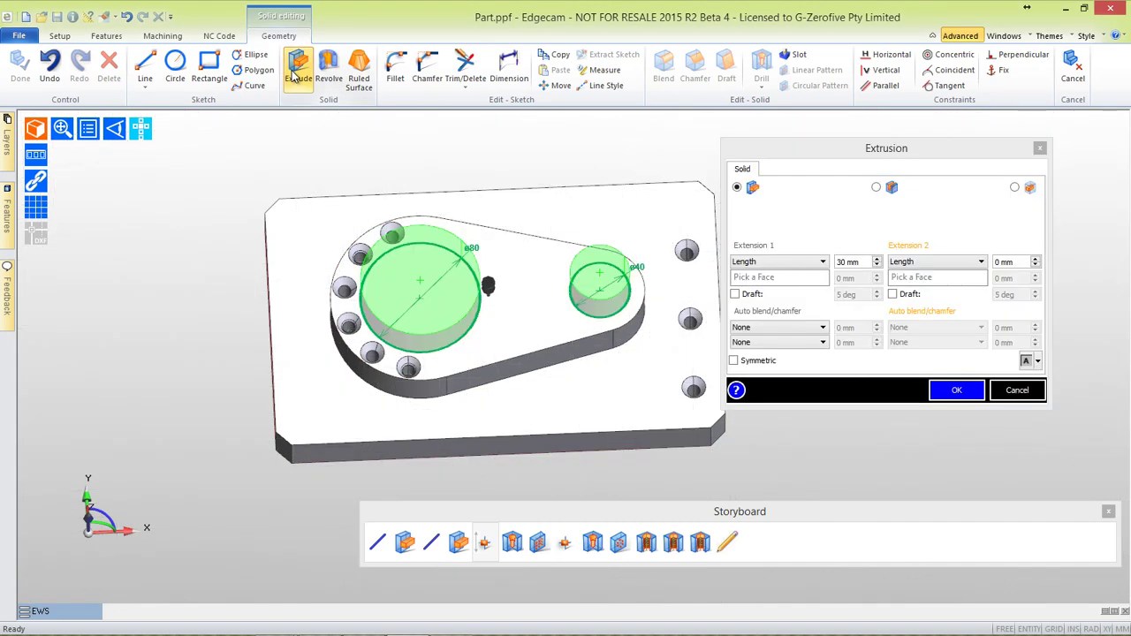
{"action": "left_click", "coordinate": [876, 187]}
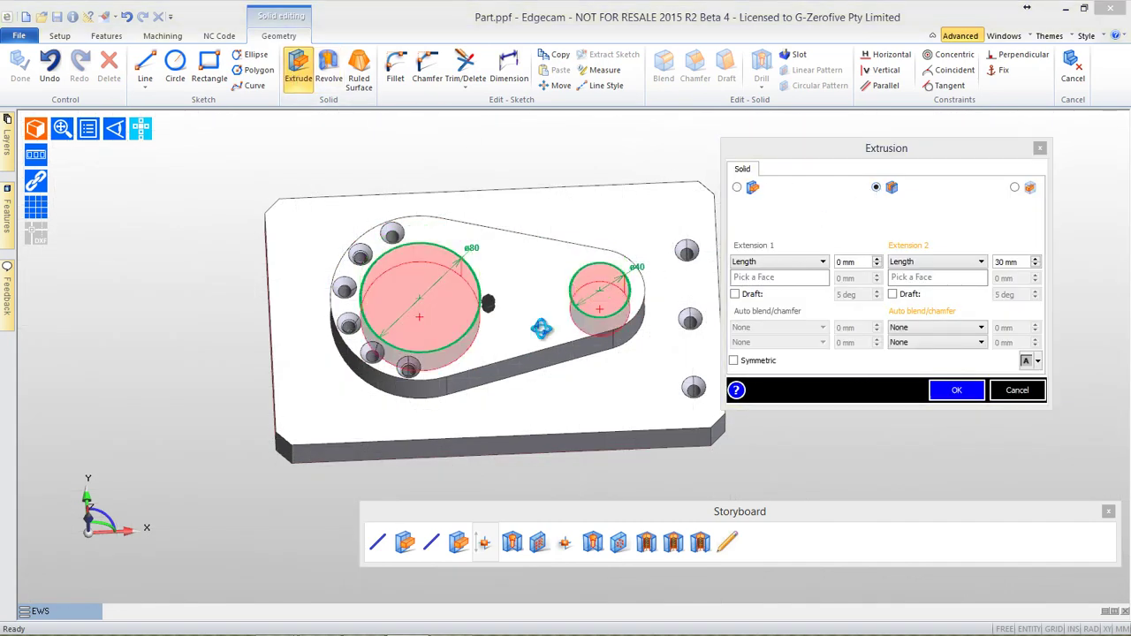
{"action": "middle_click_drag", "start_coordinate": [536, 324], "coordinate": [534, 364]}
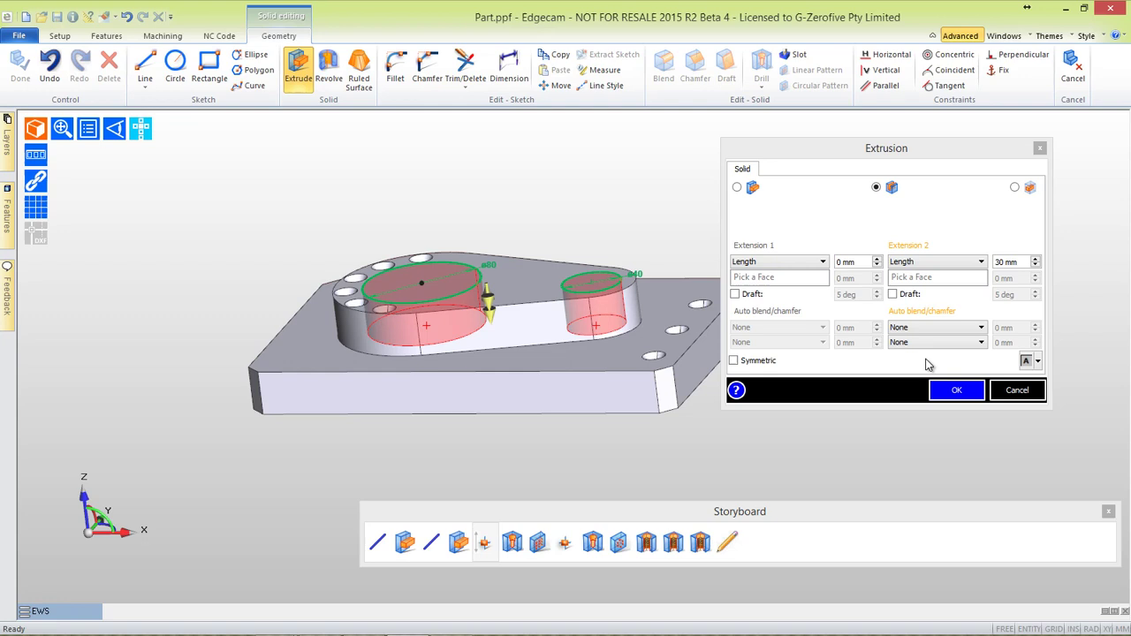
{"action": "left_click", "coordinate": [1016, 261]}
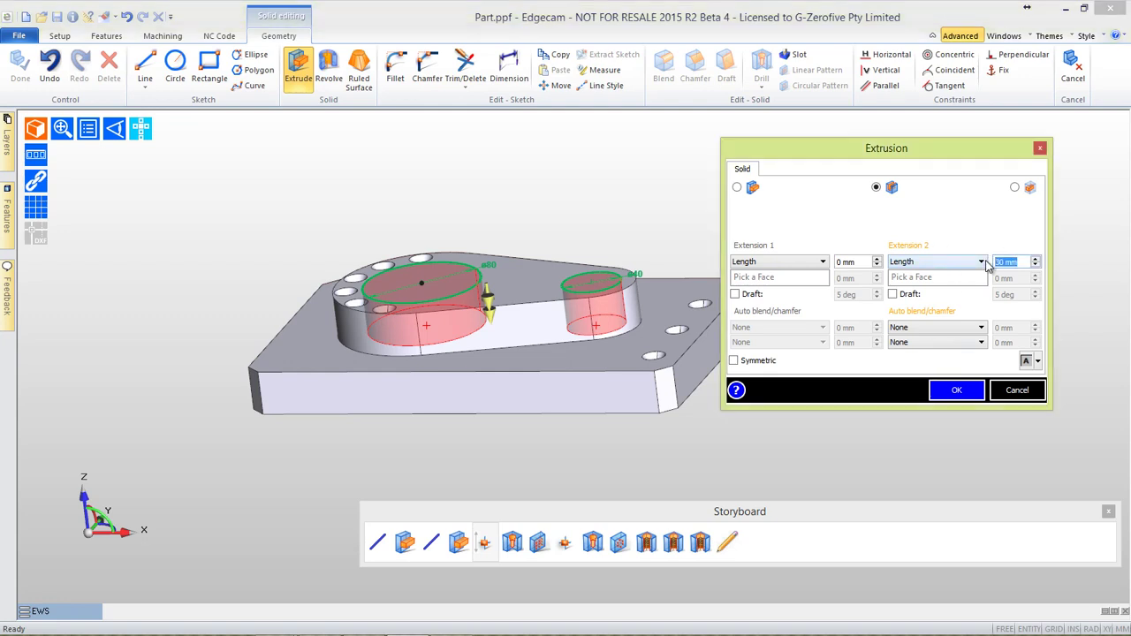
{"action": "type", "text": "35"}
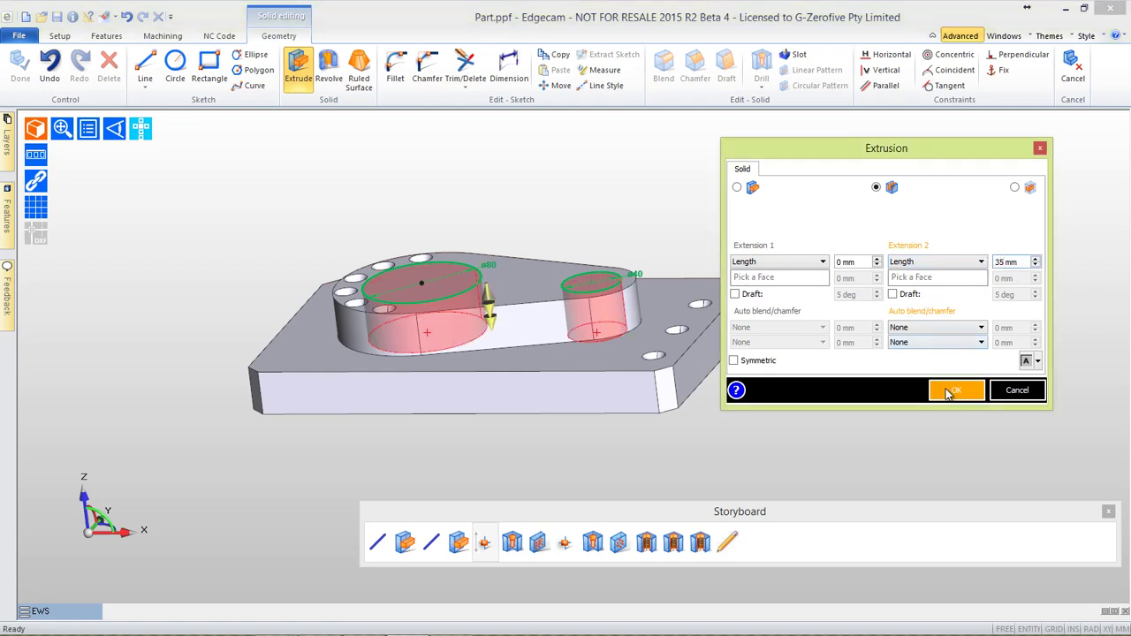
{"action": "left_click", "coordinate": [893, 294]}
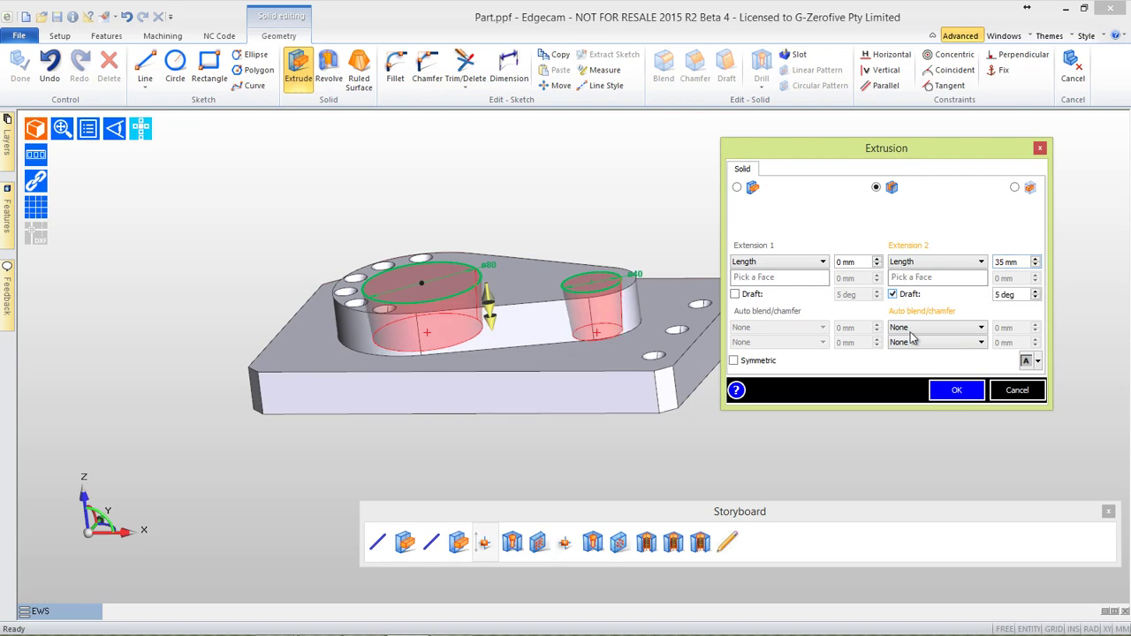
{"action": "middle_click_drag", "start_coordinate": [452, 329], "coordinate": [558, 429]}
Add a 2 mm auto blend to the cut edges and apply the cut
{"action": "left_click", "coordinate": [980, 328]}
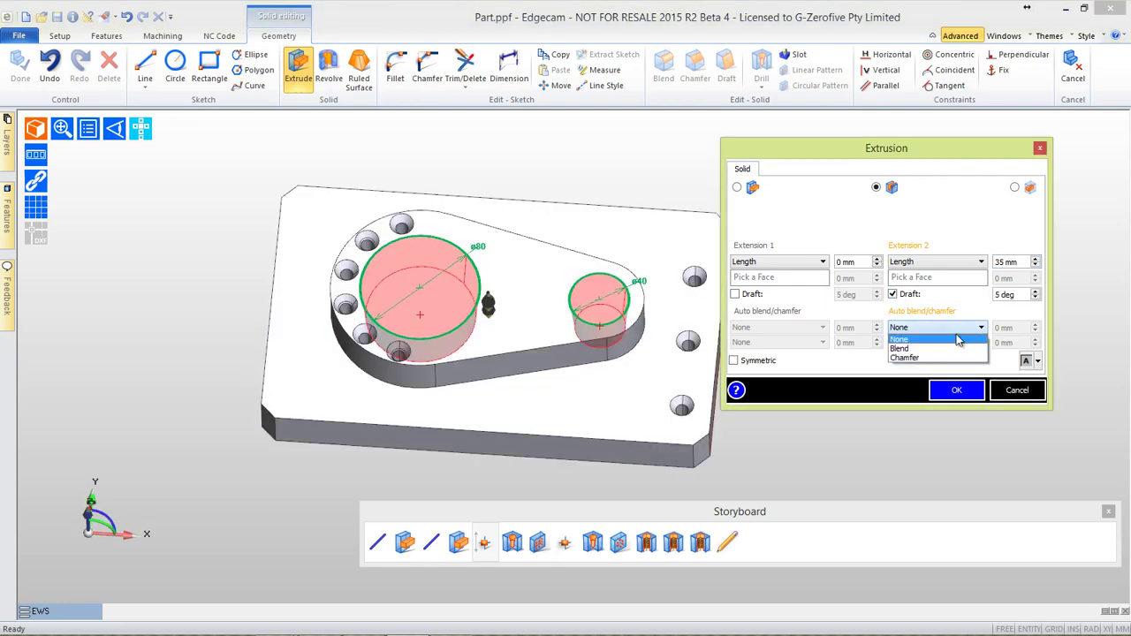
{"action": "left_click", "coordinate": [913, 348]}
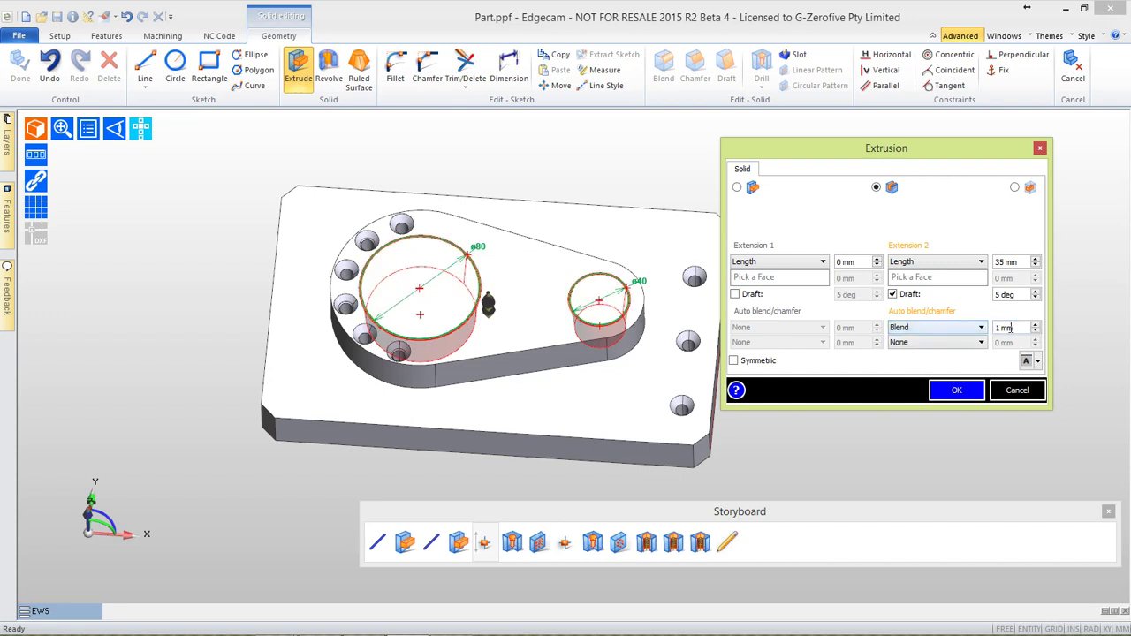
{"action": "left_click_drag", "start_coordinate": [1018, 329], "coordinate": [979, 334]}
{"action": "type", "text": "2"}
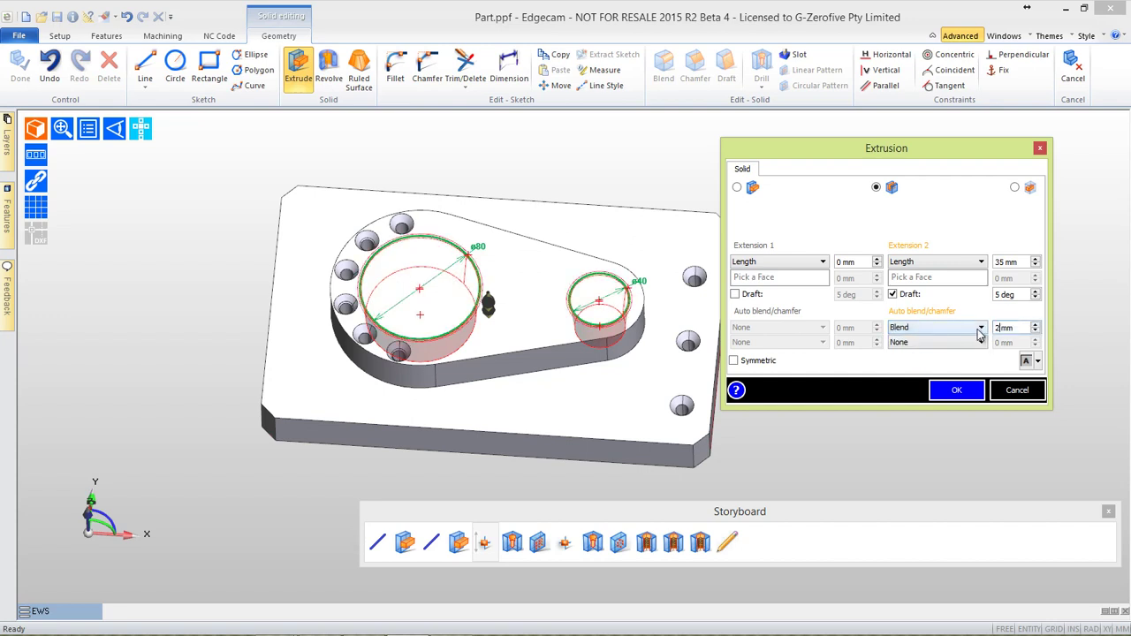
{"action": "left_click", "coordinate": [957, 389]}
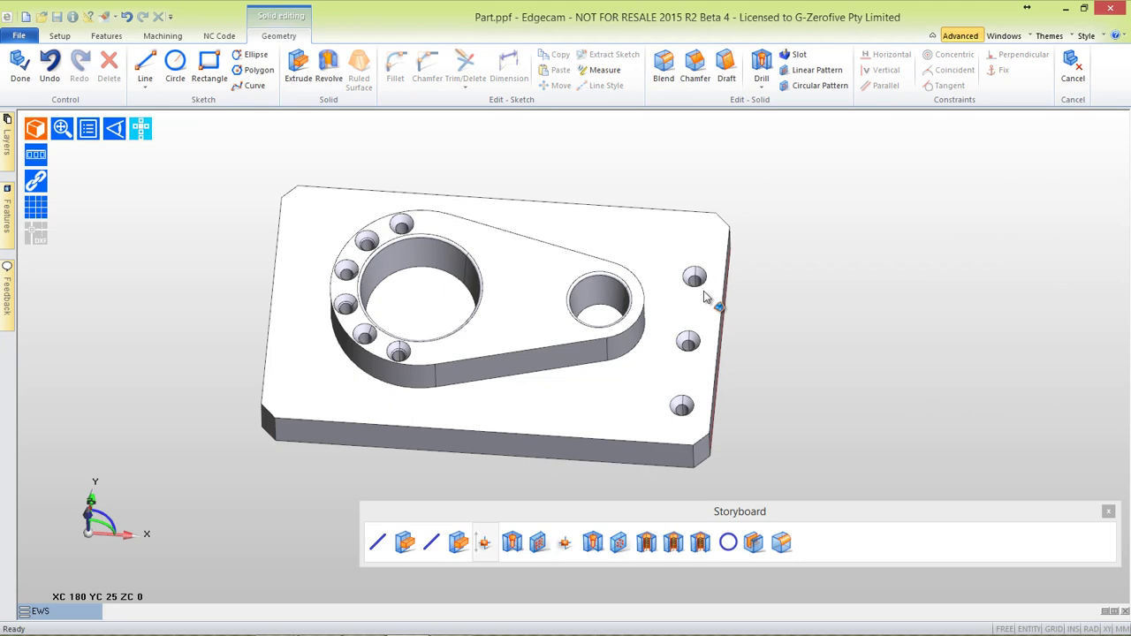
{"action": "middle_click_drag", "start_coordinate": [707, 298], "coordinate": [651, 283]}
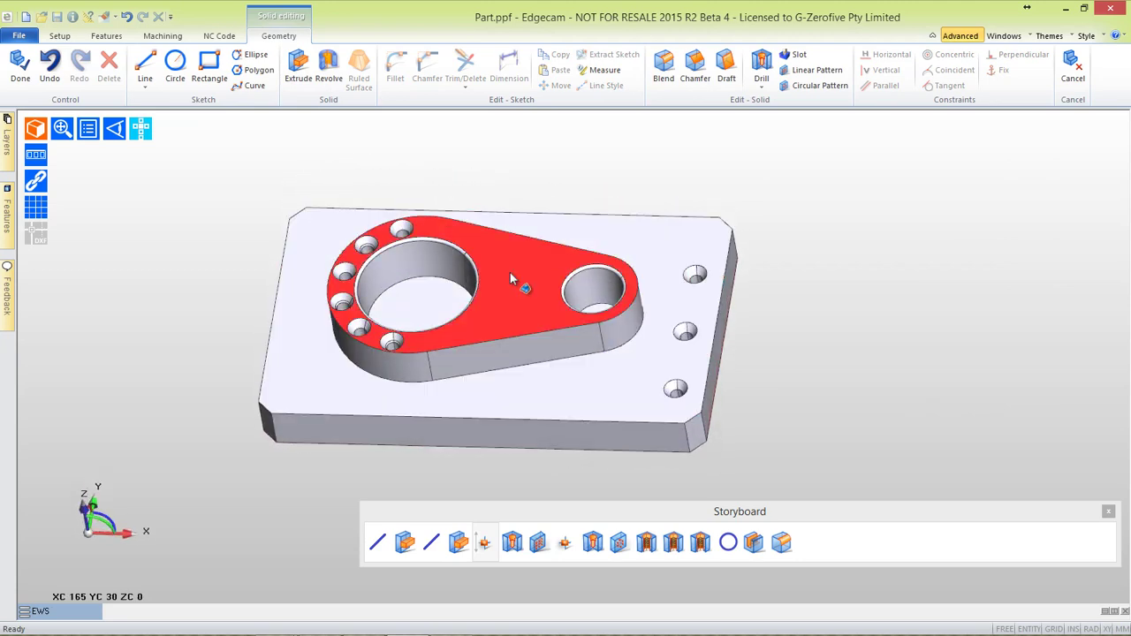
{"action": "scroll", "coordinate": [510, 279], "scroll_direction": "up", "scroll_amount": 2}
{"action": "scroll", "coordinate": [509, 279], "scroll_direction": "down", "scroll_amount": 2}
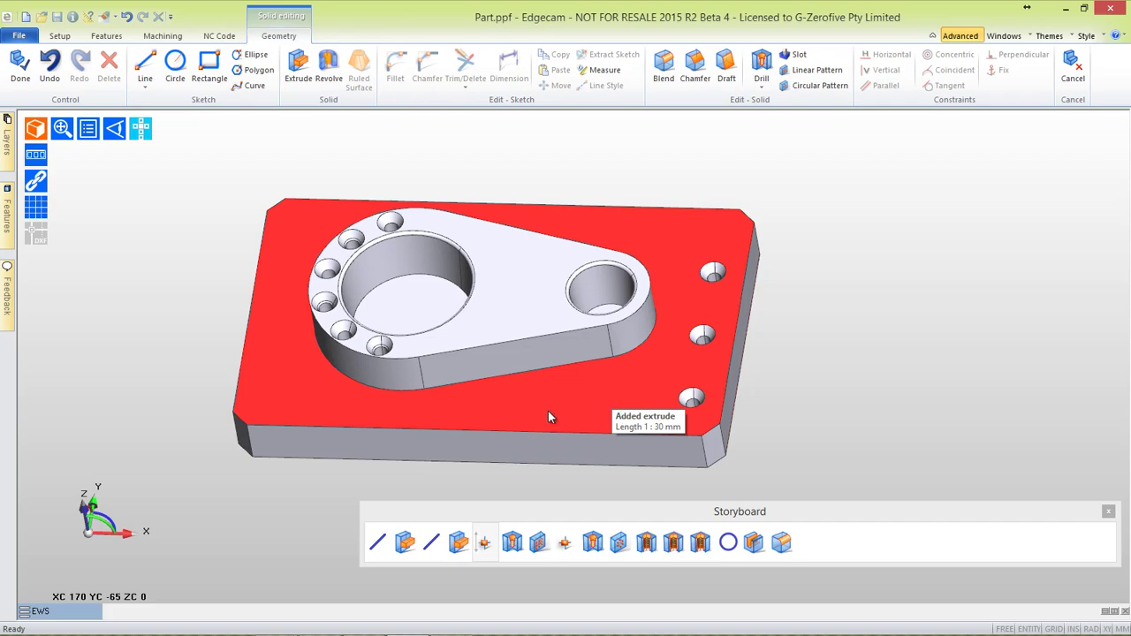
{"action": "middle_click_drag", "start_coordinate": [548, 412], "coordinate": [540, 373]}
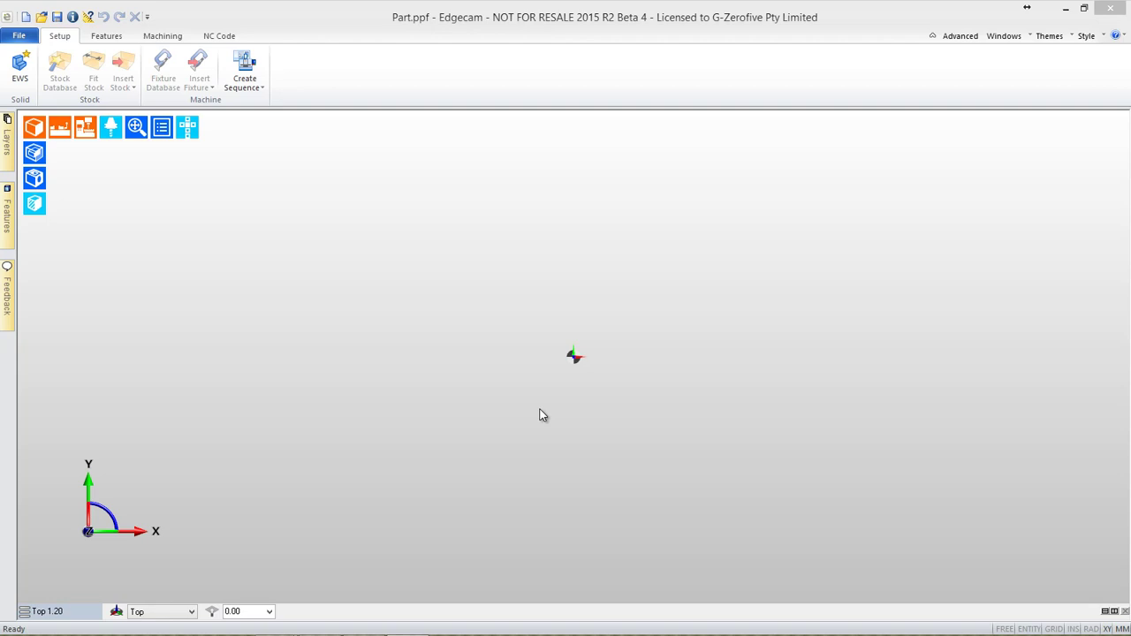
Open '1- Turning 2D example.dxf' from the DXF DWG folder and centre its views
{"action": "left_click", "coordinate": [43, 19]}
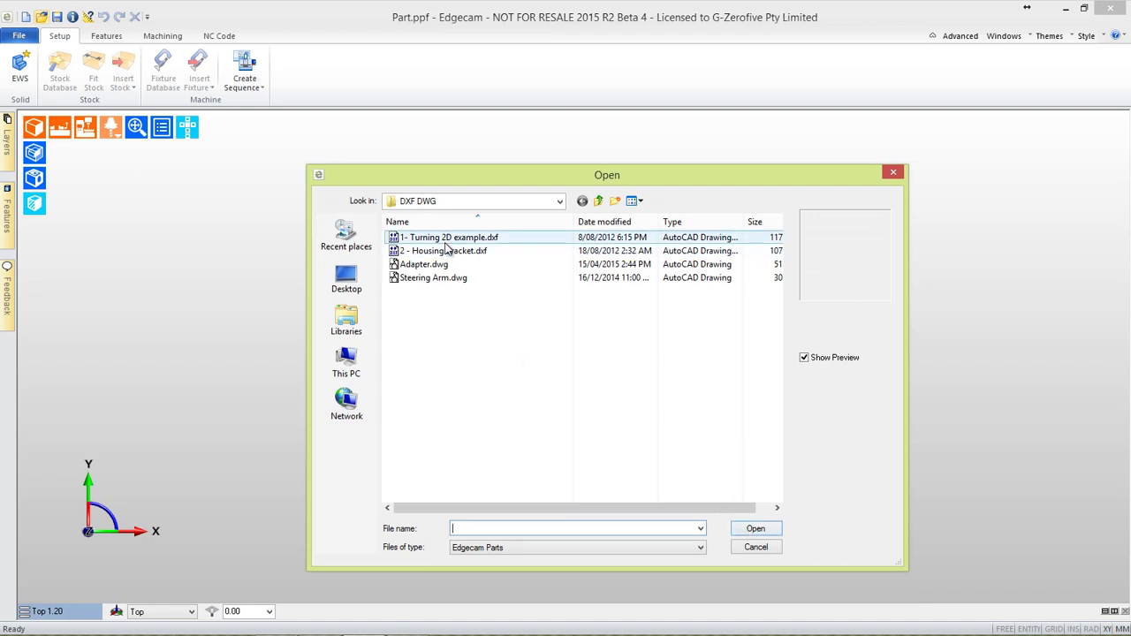
{"action": "left_click", "coordinate": [445, 242]}
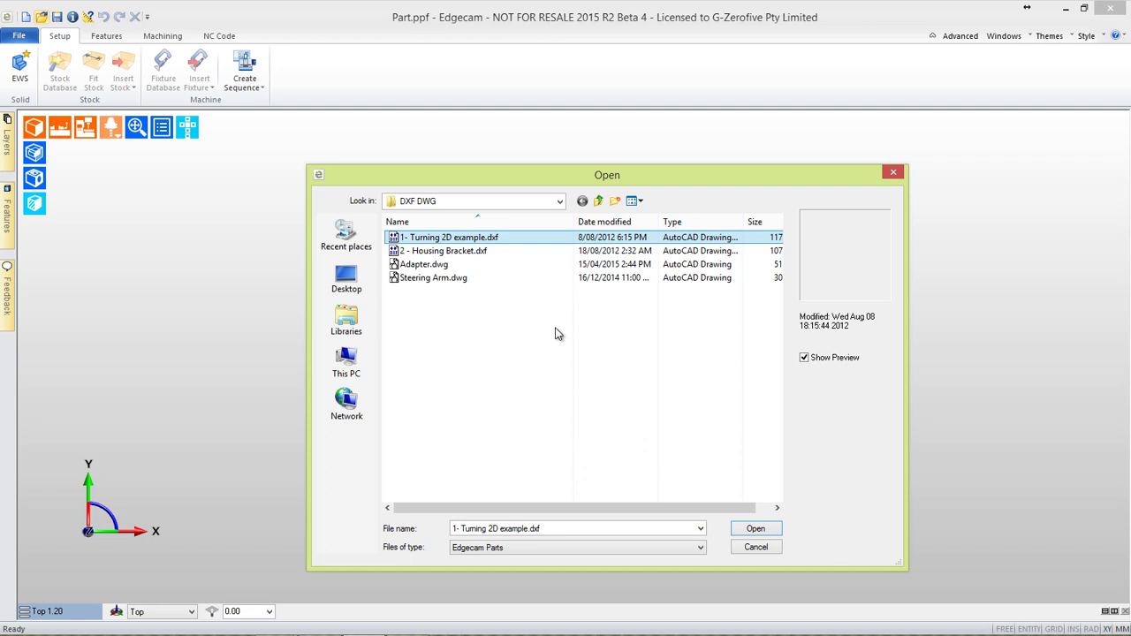
{"action": "left_click", "coordinate": [755, 529]}
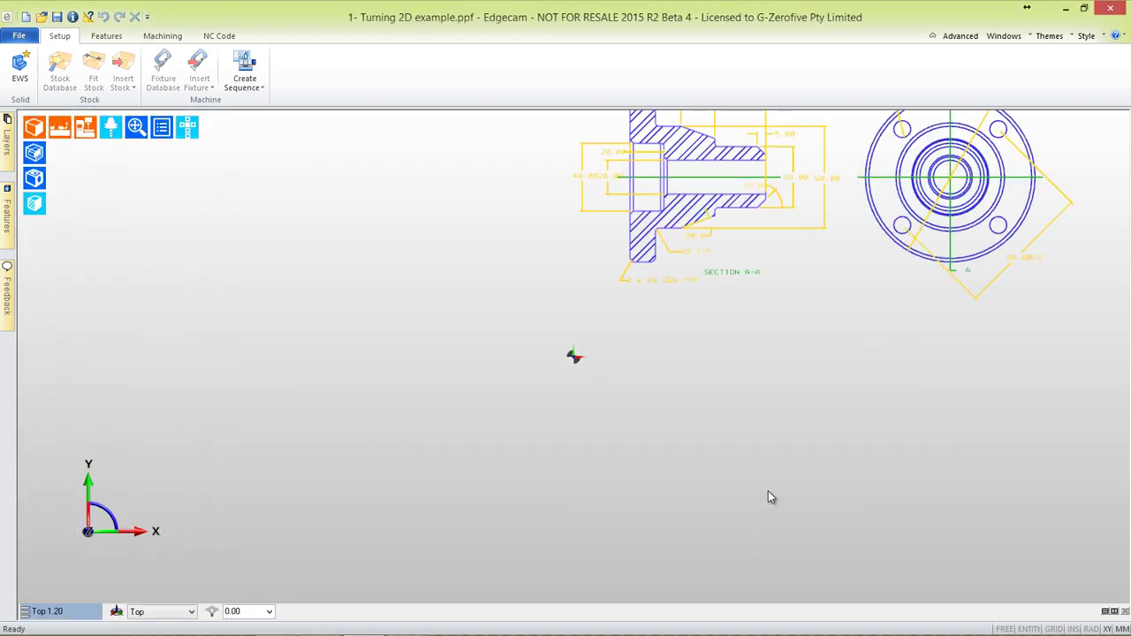
{"action": "middle_click_drag", "start_coordinate": [709, 391], "coordinate": [525, 479]}
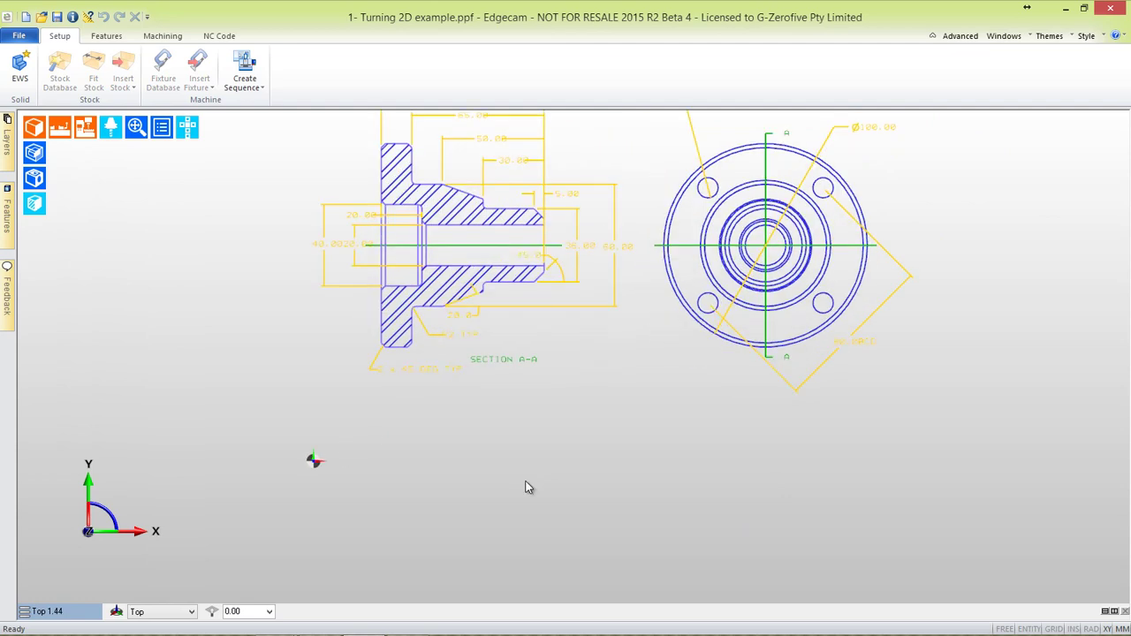
{"action": "scroll", "coordinate": [527, 487], "scroll_direction": "down", "scroll_amount": 2}
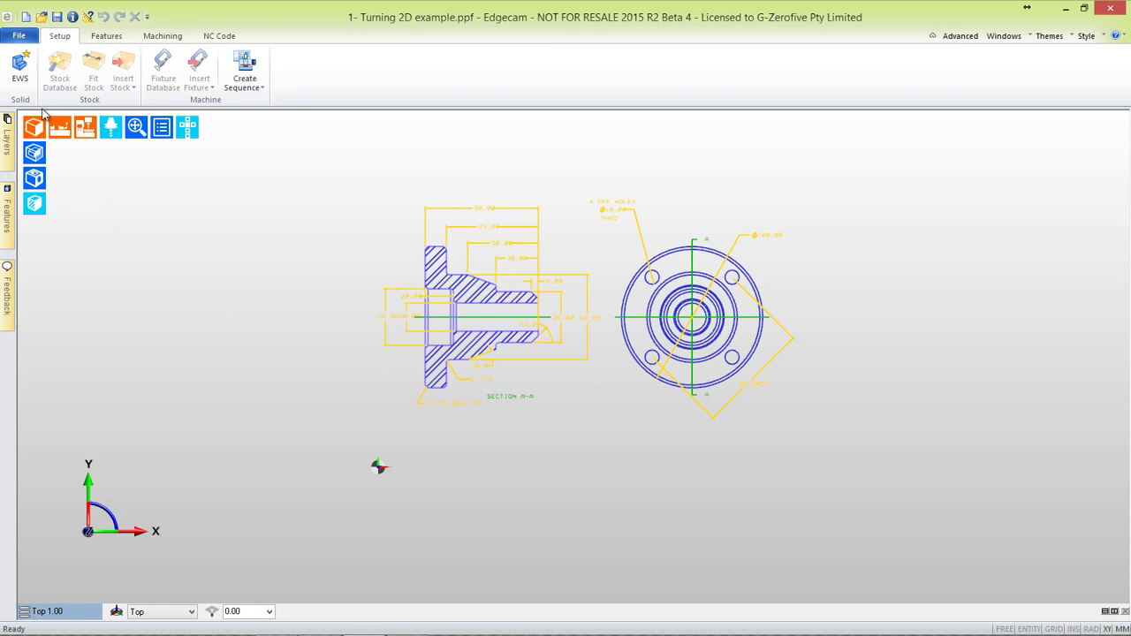
Hide every drawing layer except Section A-A 1, then window-select the upper half of the section outline
{"action": "left_click", "coordinate": [23, 78]}
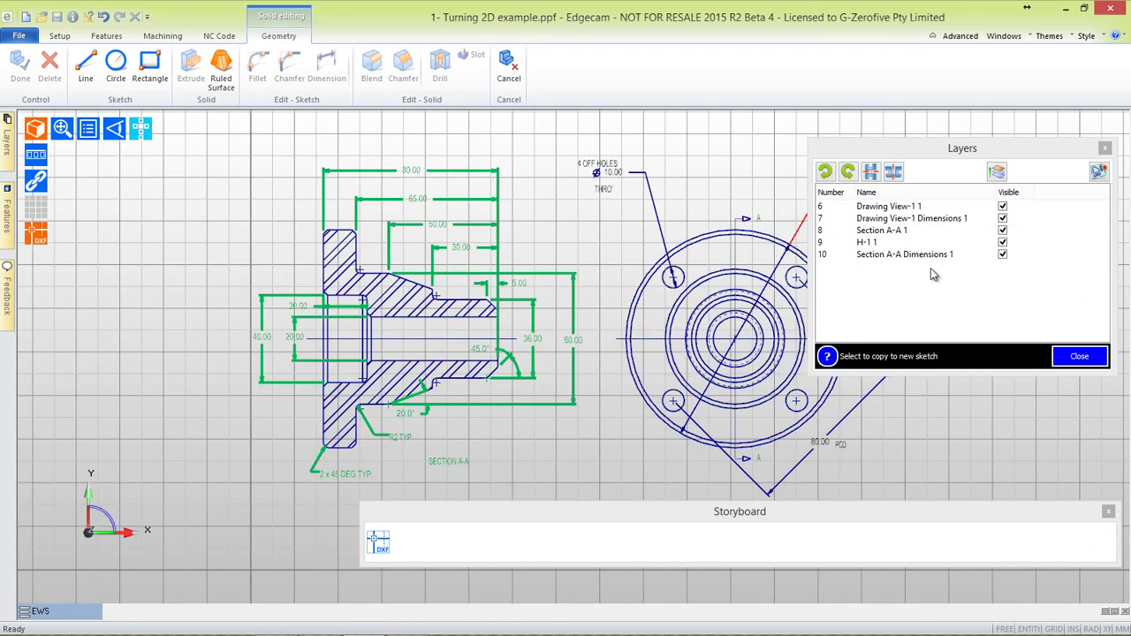
{"action": "left_click", "coordinate": [1003, 254]}
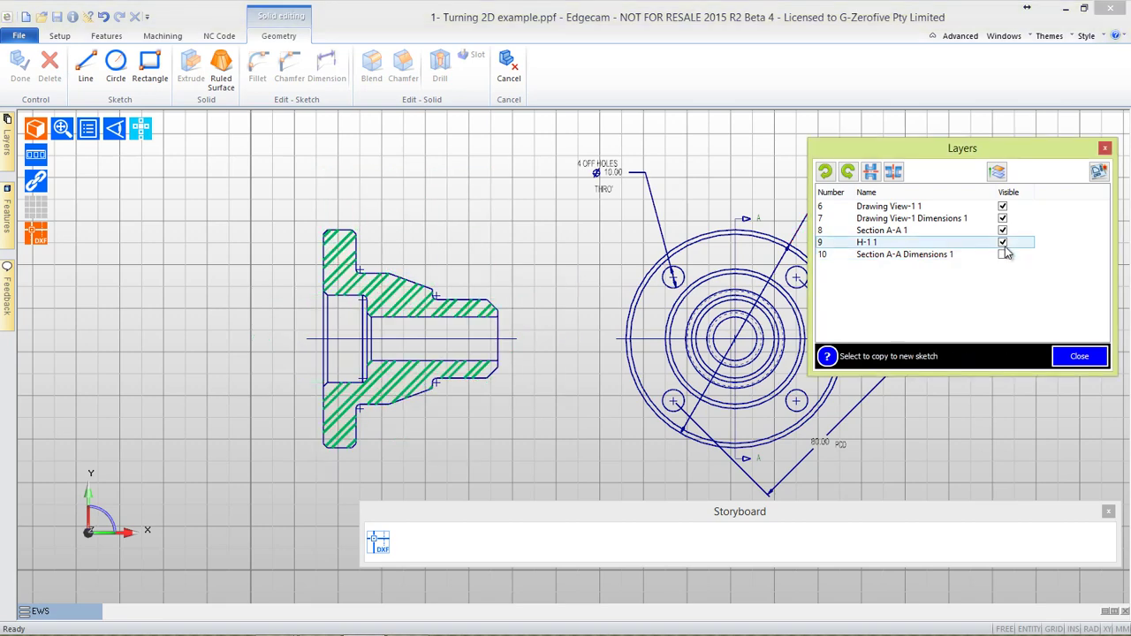
{"action": "left_click", "coordinate": [1003, 243]}
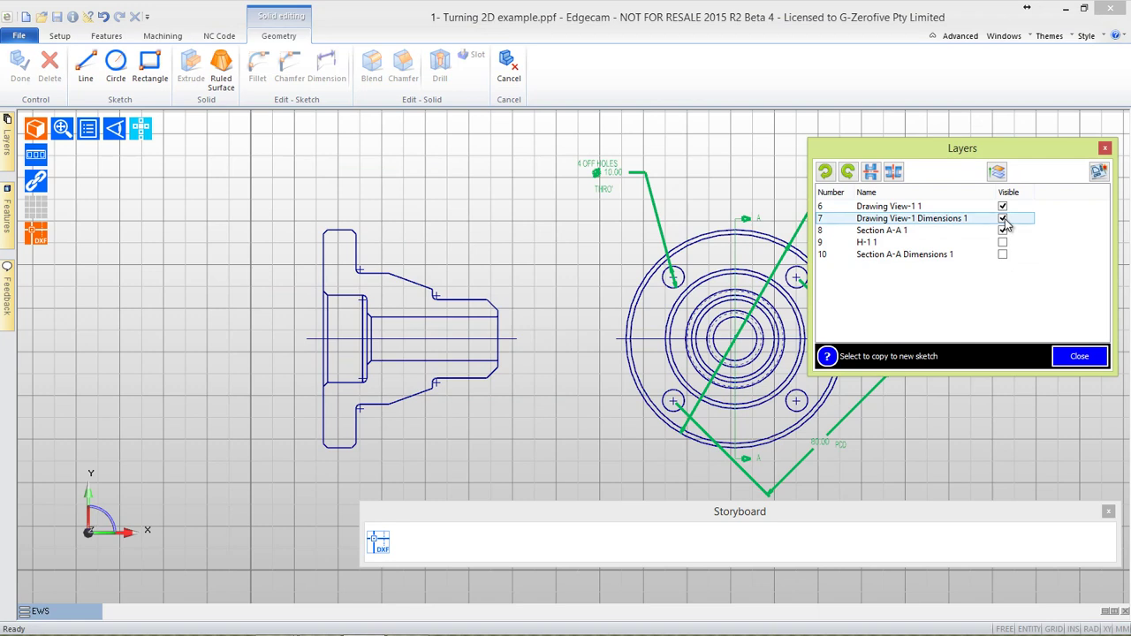
{"action": "left_click", "coordinate": [1003, 219]}
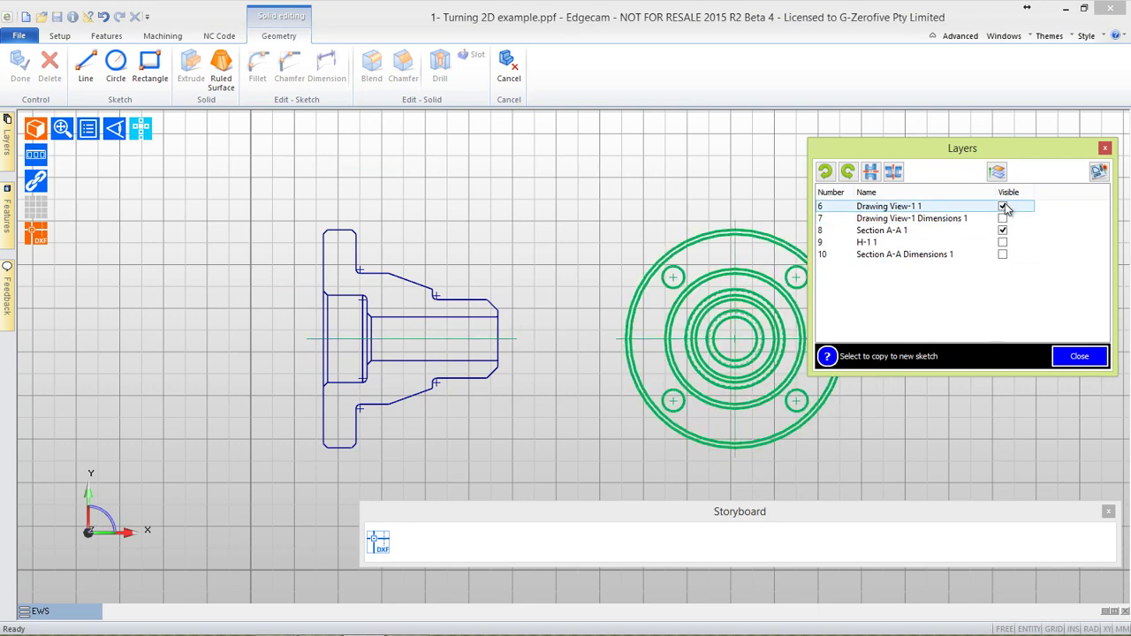
{"action": "left_click", "coordinate": [1003, 207]}
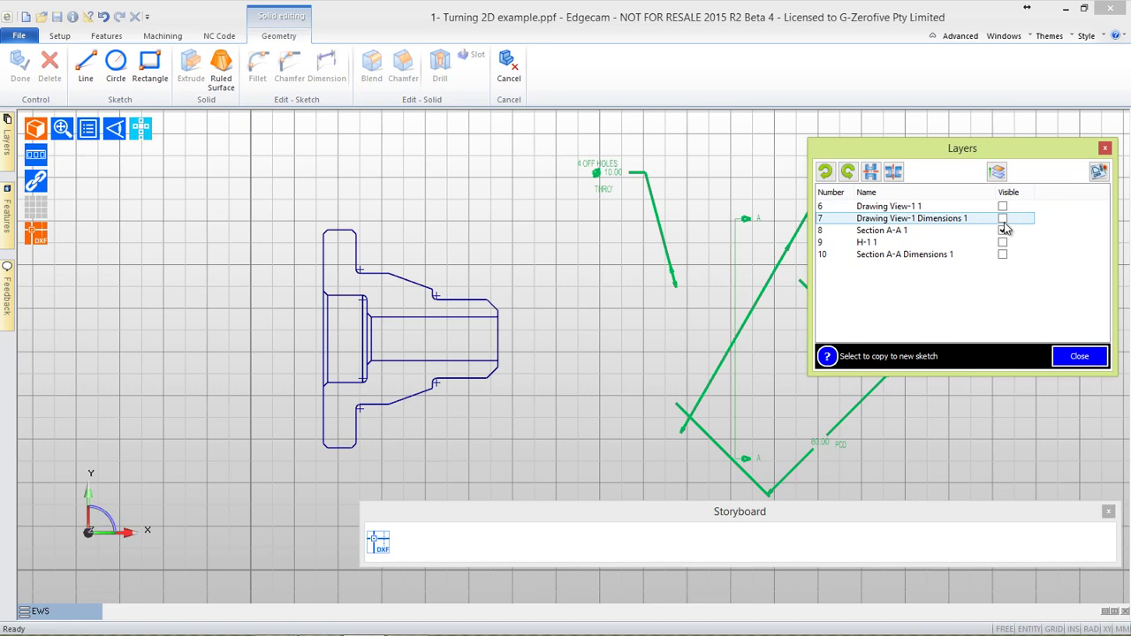
{"action": "left_click", "coordinate": [1003, 230]}
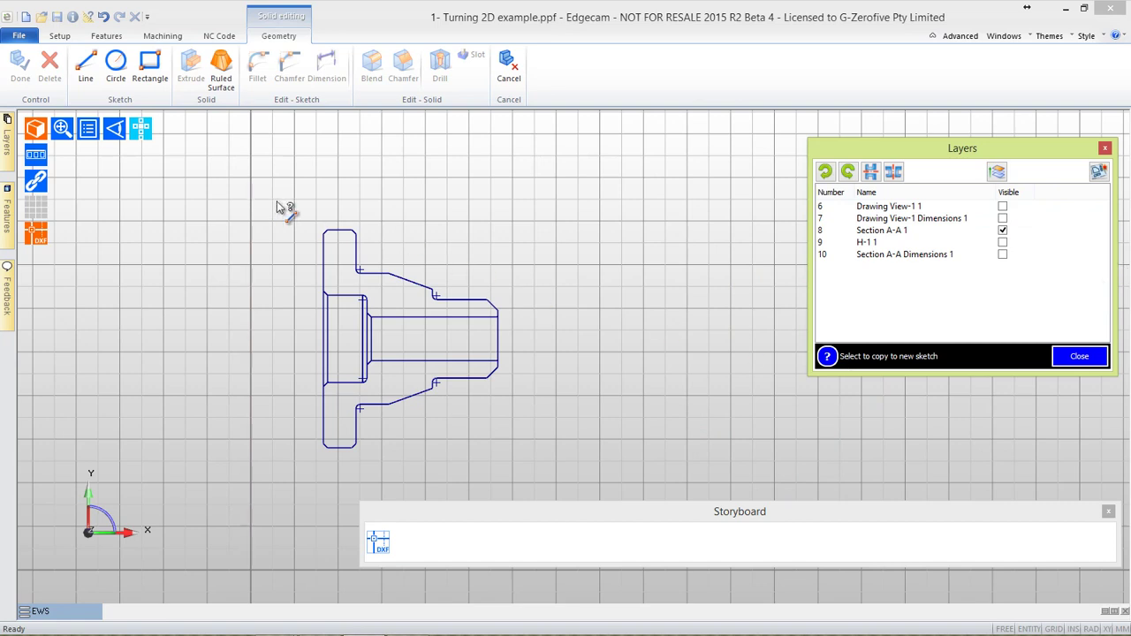
{"action": "mouse_move", "coordinate": [277, 200]}
{"action": "left_mouse_down"}
{"action": "mouse_move", "coordinate": [419, 296]}
{"action": "mouse_move", "coordinate": [530, 338]}
{"action": "left_mouse_up"}
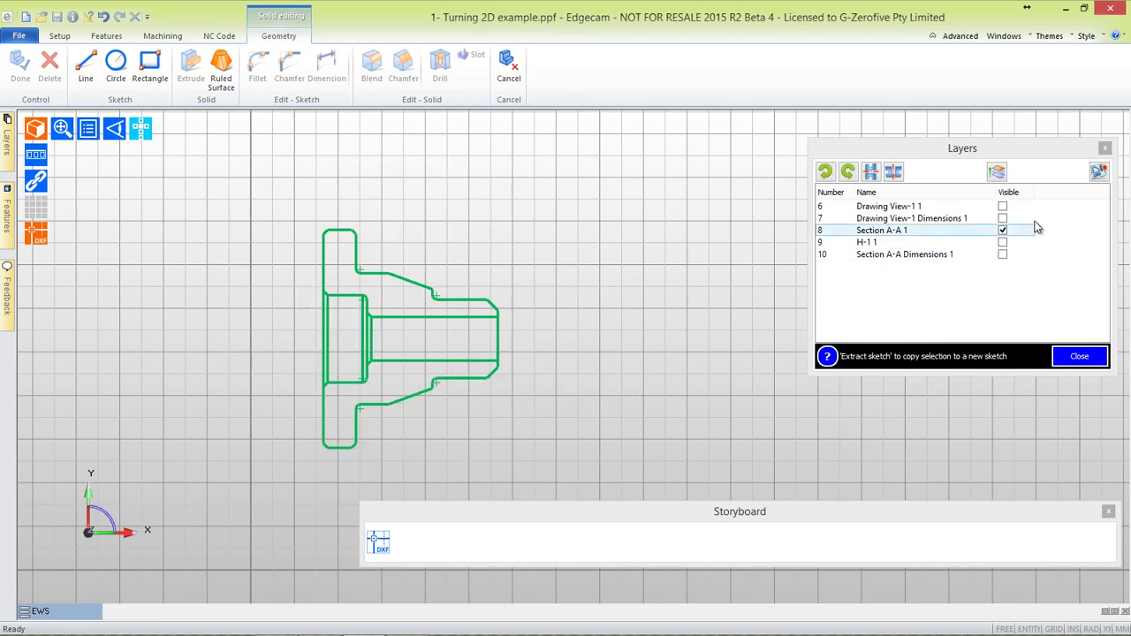
Extract the selected outline into a new sketch and draw a construction axis beneath it
{"action": "left_click", "coordinate": [1098, 172]}
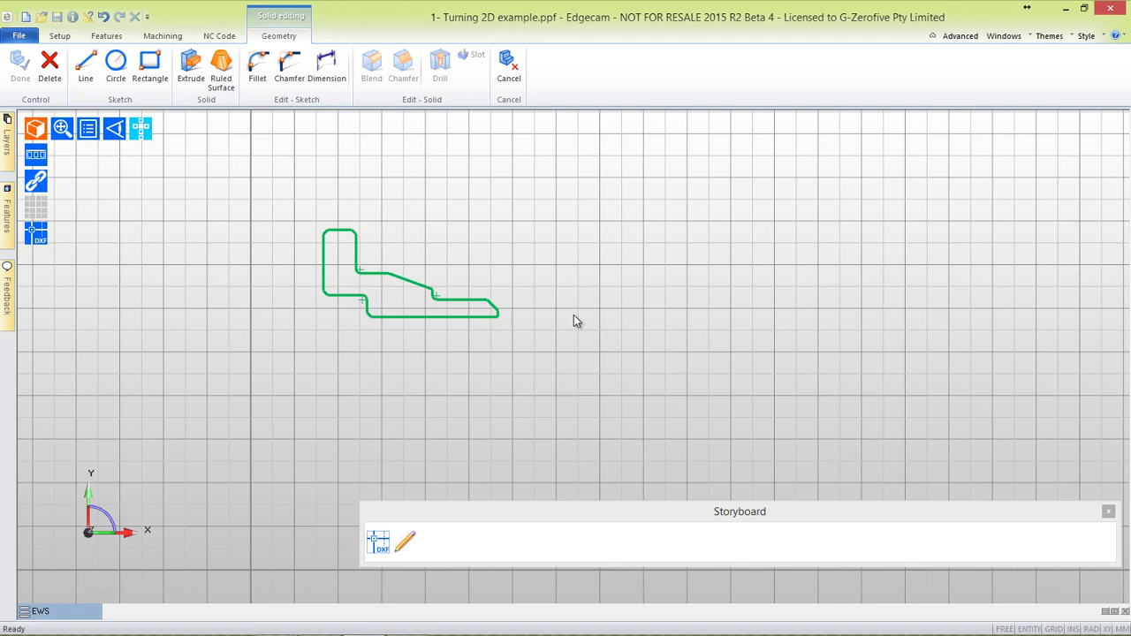
{"action": "left_click", "coordinate": [959, 36]}
{"action": "left_click", "coordinate": [145, 85]}
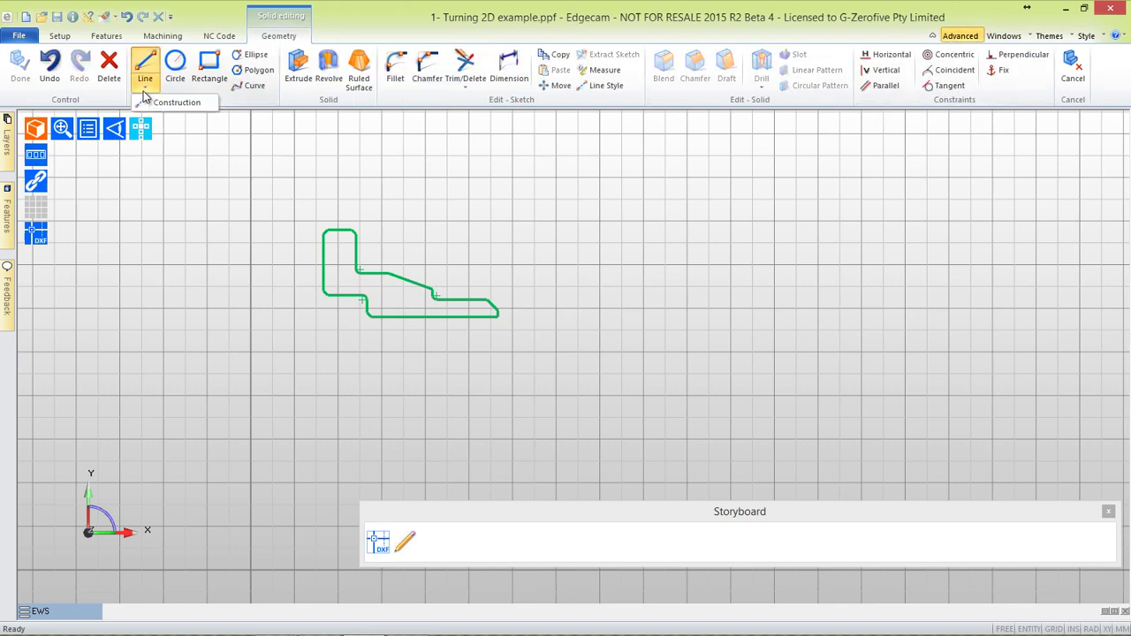
{"action": "left_click", "coordinate": [177, 101]}
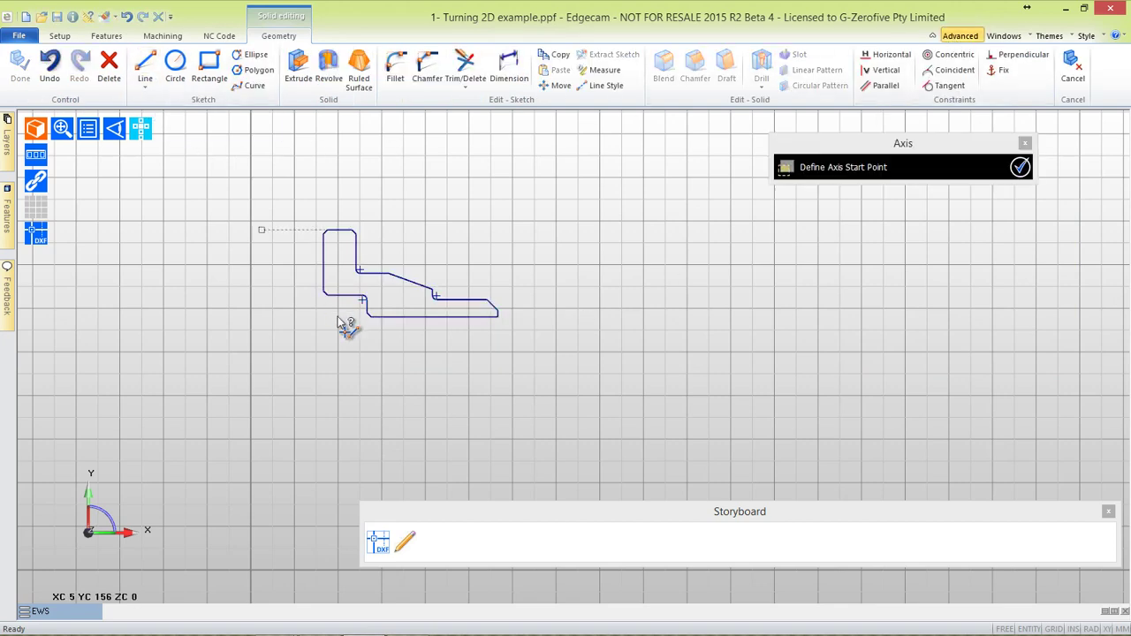
{"action": "left_click", "coordinate": [296, 354]}
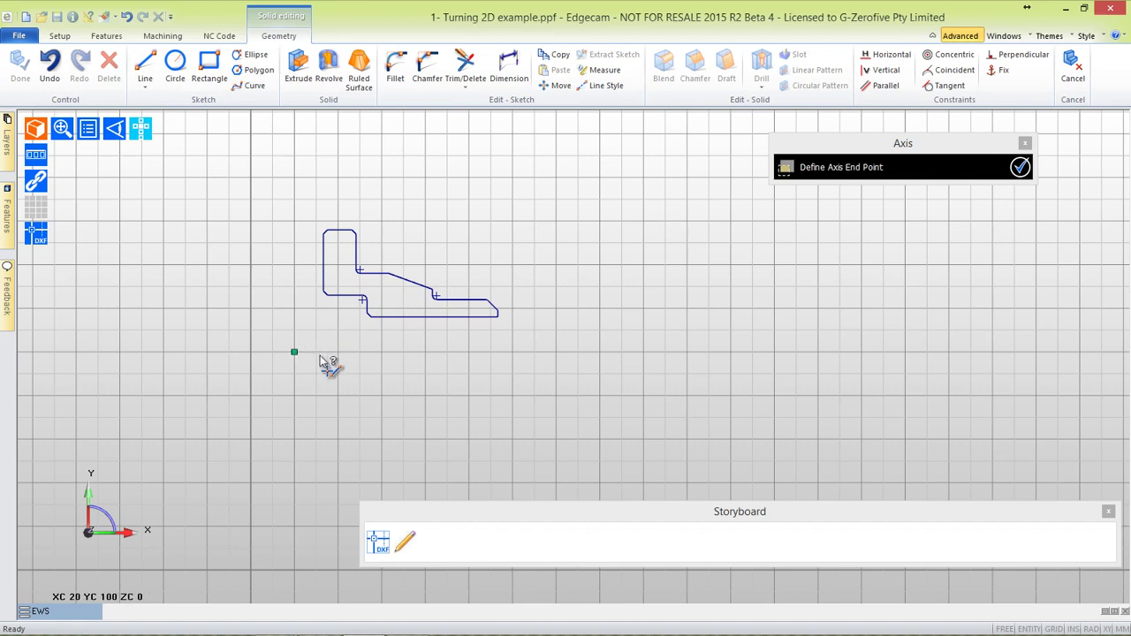
{"action": "left_click", "coordinate": [512, 354]}
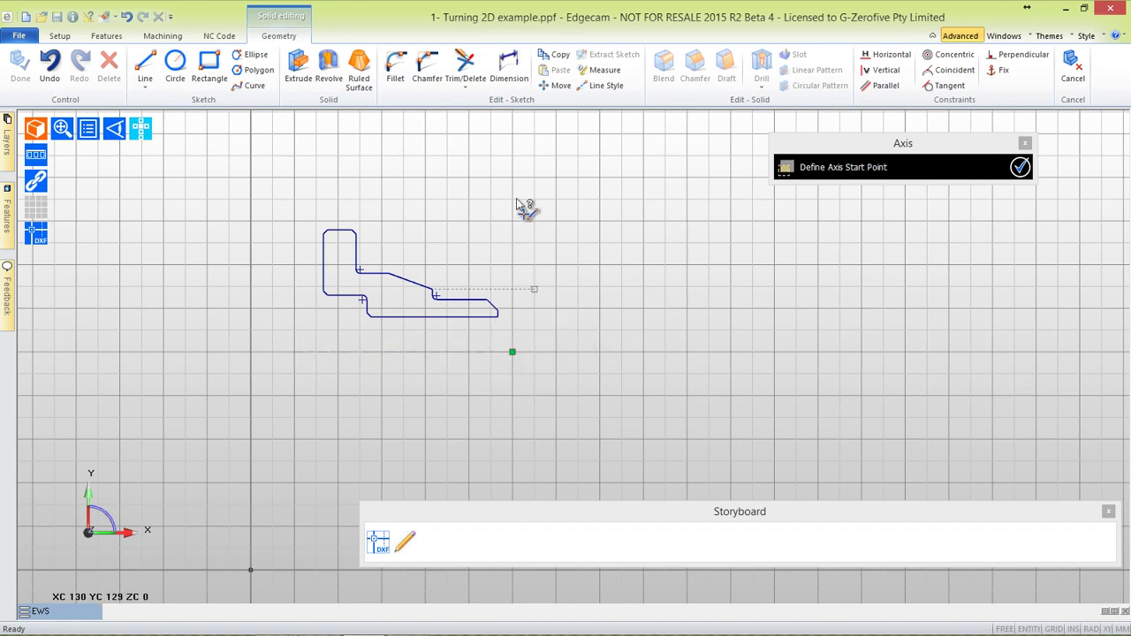
Dimension the axis to the profile's bottom edge and change the 15.99 distance to 13 mm
{"action": "left_click", "coordinate": [516, 78]}
{"action": "left_click", "coordinate": [515, 353]}
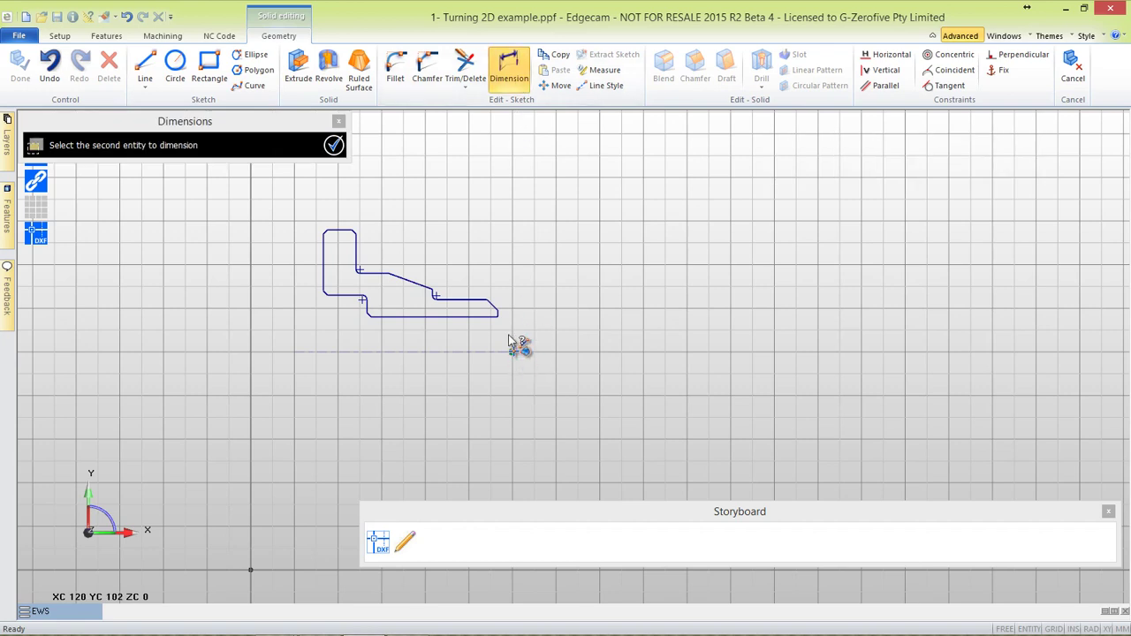
{"action": "left_click", "coordinate": [500, 321]}
{"action": "left_click", "coordinate": [556, 331]}
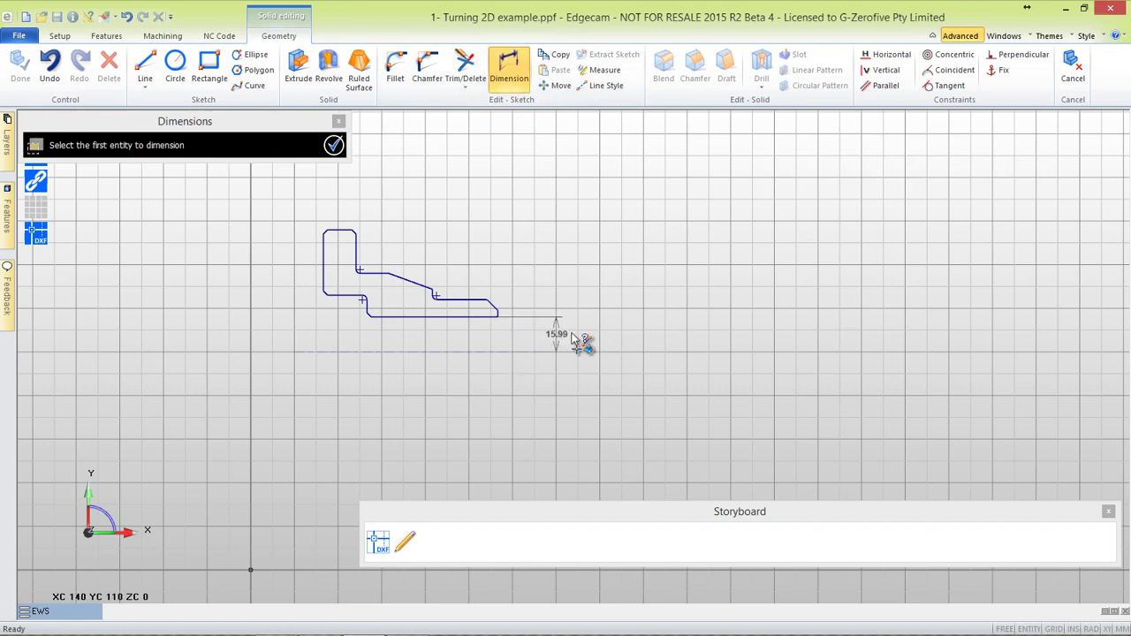
{"action": "key", "text": "Escape"}
{"action": "double_click", "coordinate": [561, 333]}
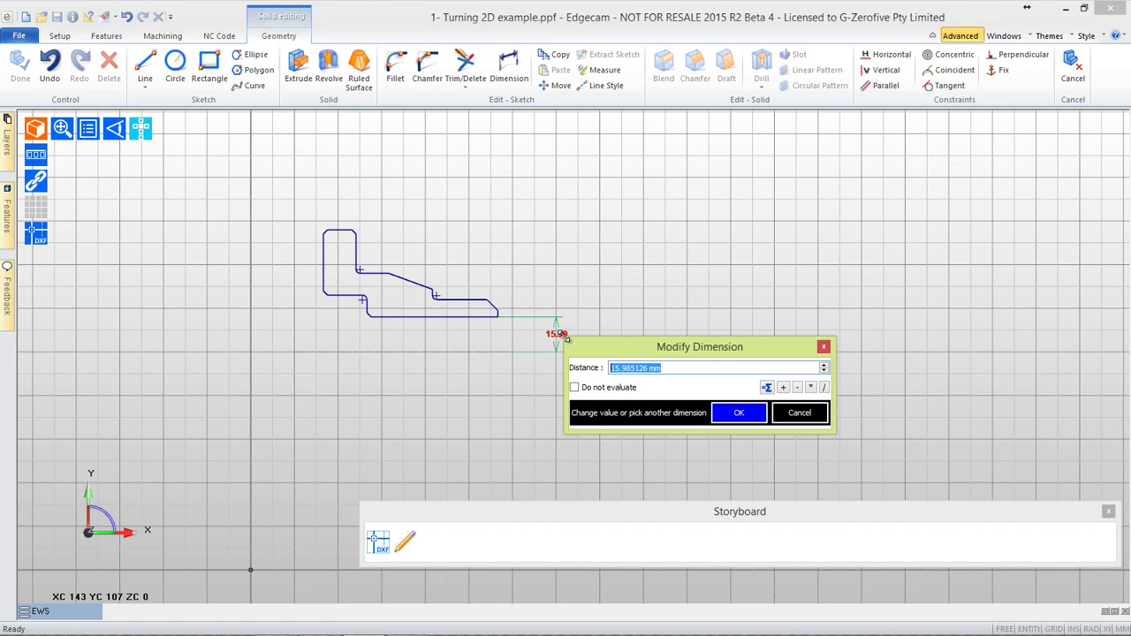
{"action": "type", "text": "13"}
{"action": "left_click", "coordinate": [733, 415]}
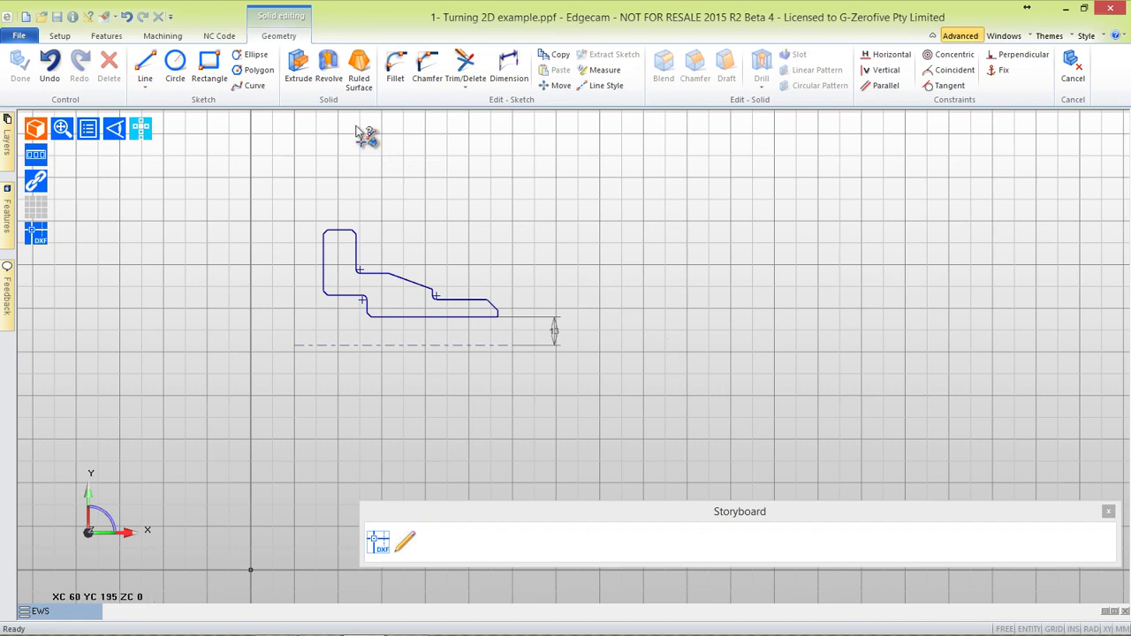
Revolve the section profile 360 degrees about the construction axis into a solid flange
{"action": "left_click", "coordinate": [333, 79]}
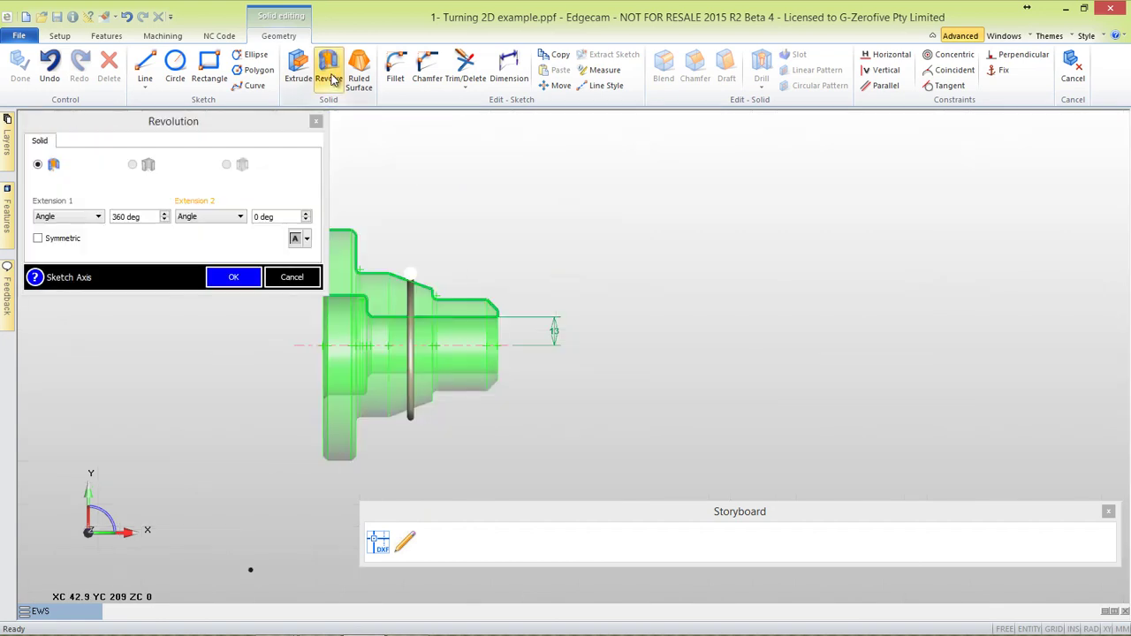
{"action": "middle_click_drag", "start_coordinate": [775, 328], "coordinate": [537, 208]}
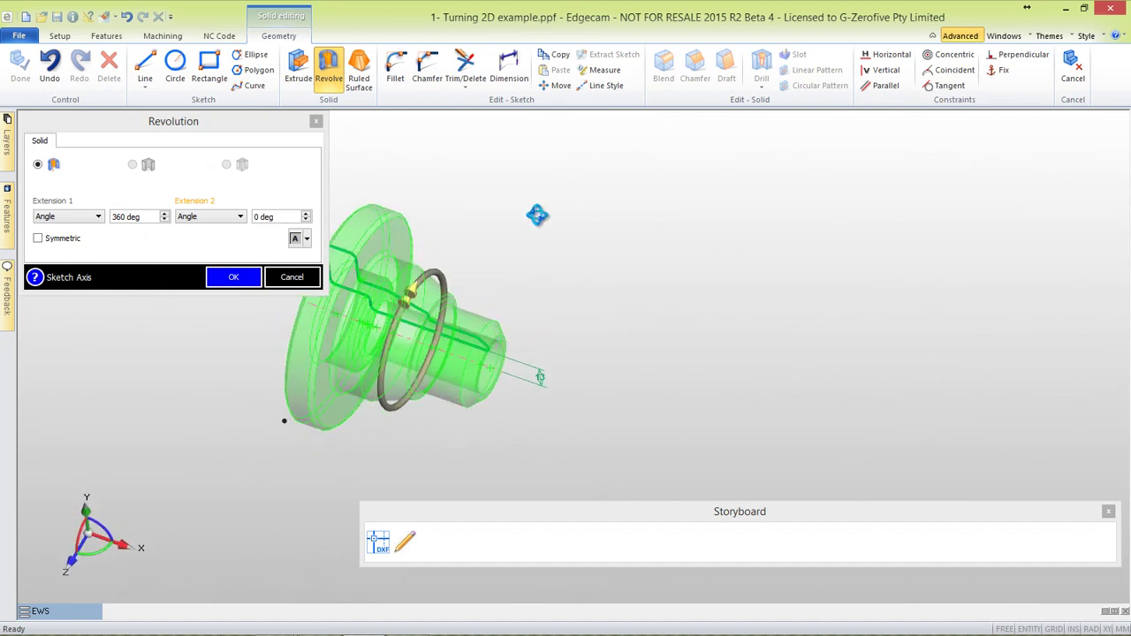
{"action": "middle_click_drag", "start_coordinate": [533, 260], "coordinate": [404, 240]}
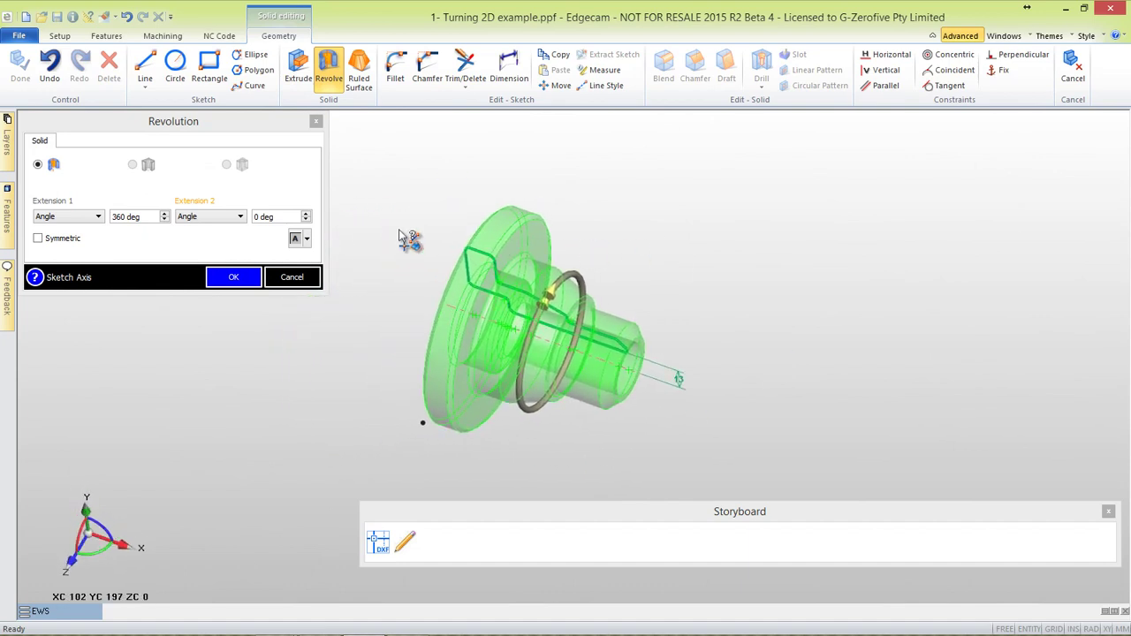
{"action": "left_click", "coordinate": [235, 275]}
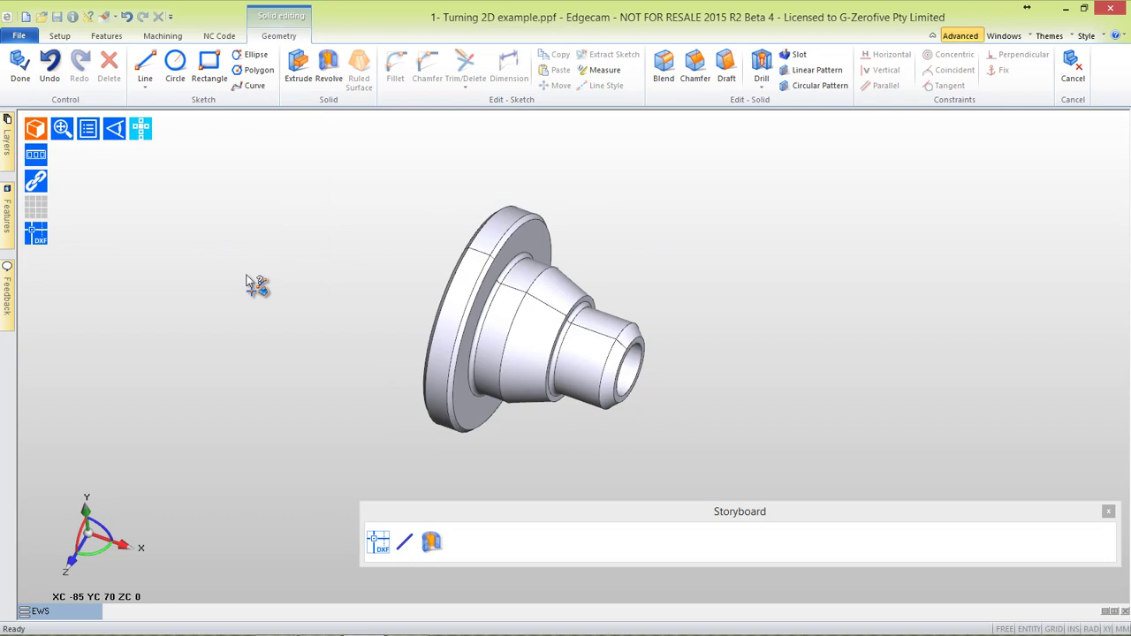
Edit the imported DXF sketch and switch layers so only the Drawing View-1 1 end view shows
{"action": "left_click", "coordinate": [378, 545]}
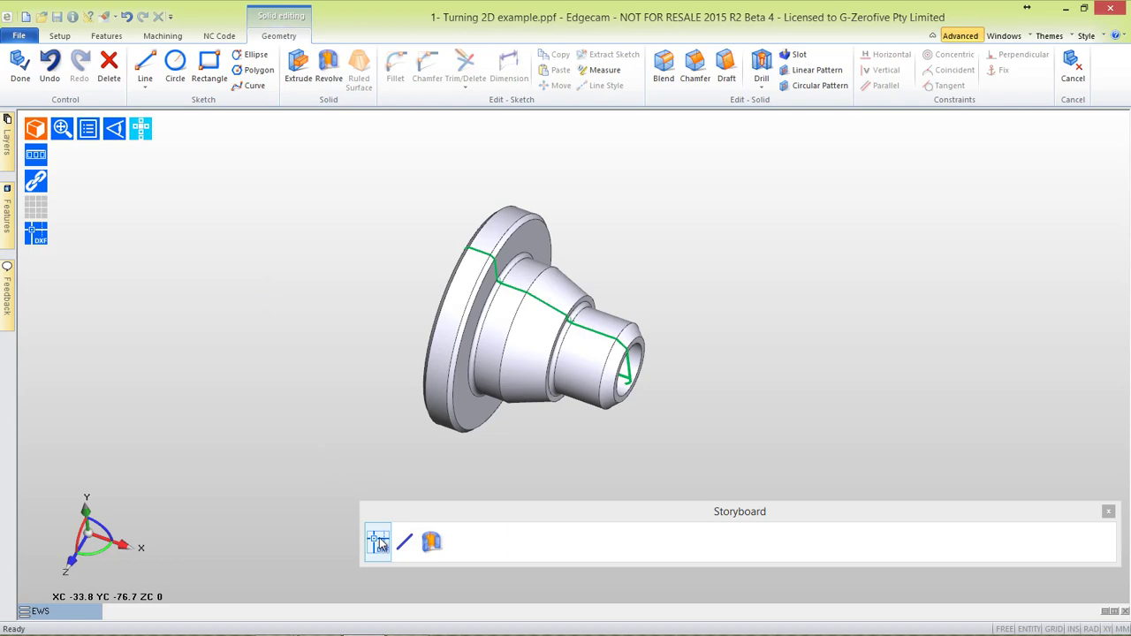
{"action": "double_click", "coordinate": [378, 544]}
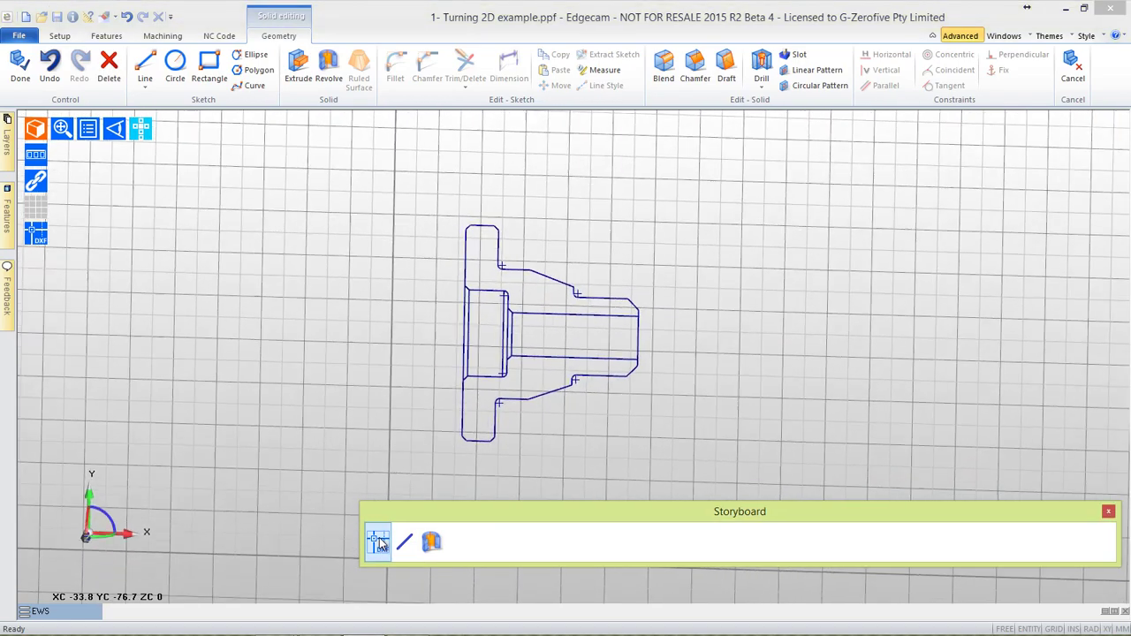
{"action": "left_click", "coordinate": [1004, 256]}
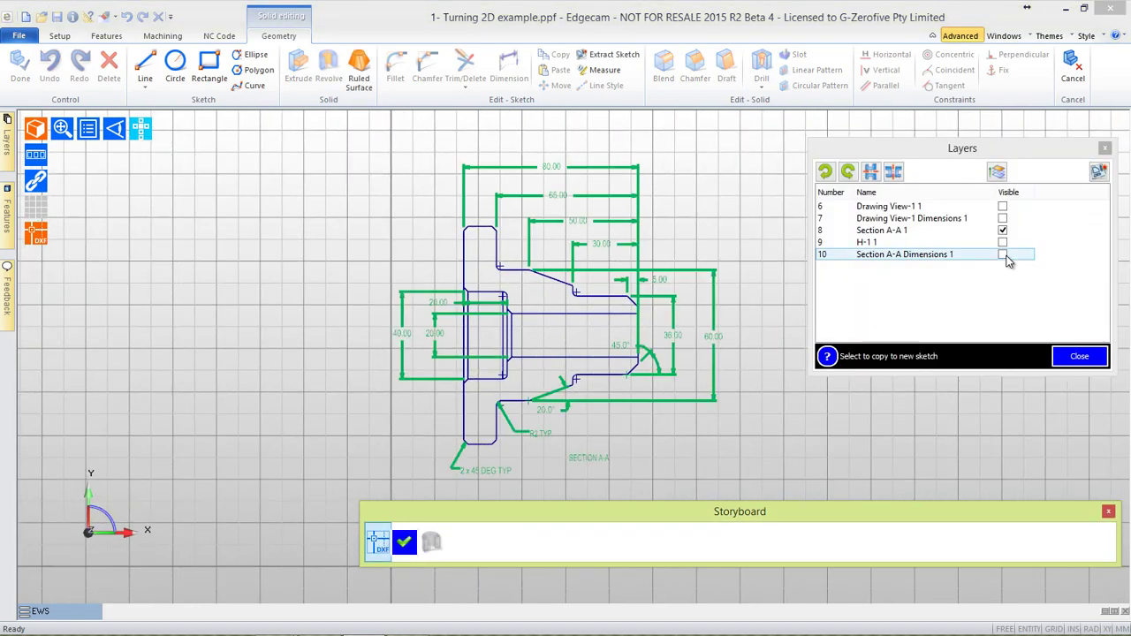
{"action": "left_click", "coordinate": [1003, 243]}
{"action": "left_click", "coordinate": [1002, 218]}
{"action": "left_click", "coordinate": [1003, 243]}
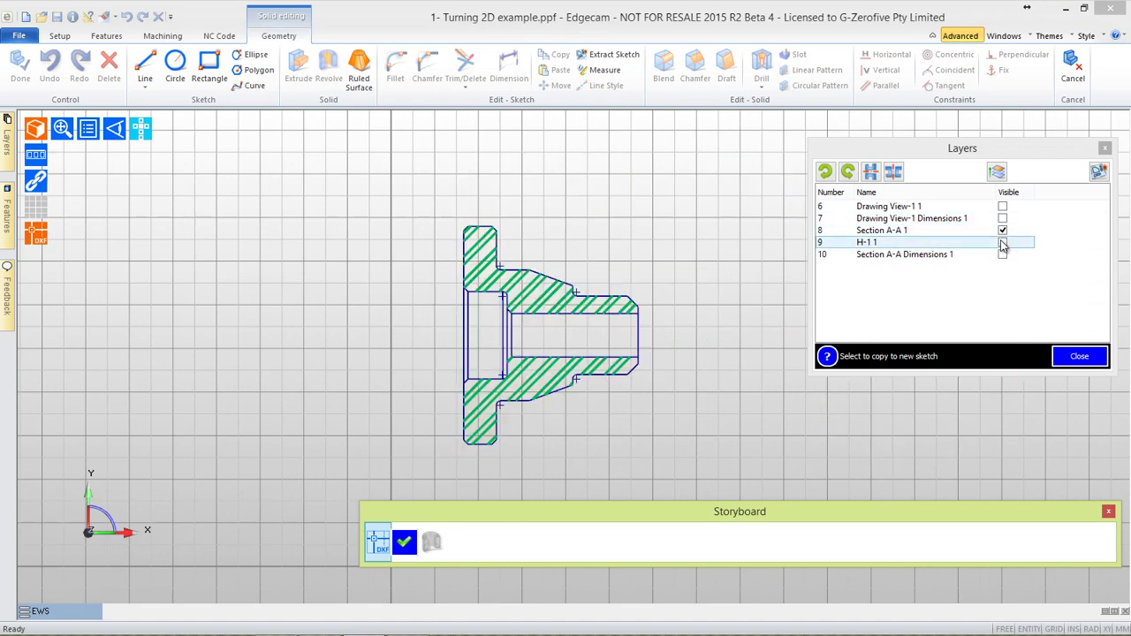
{"action": "left_click", "coordinate": [1003, 220]}
{"action": "left_click", "coordinate": [1003, 208]}
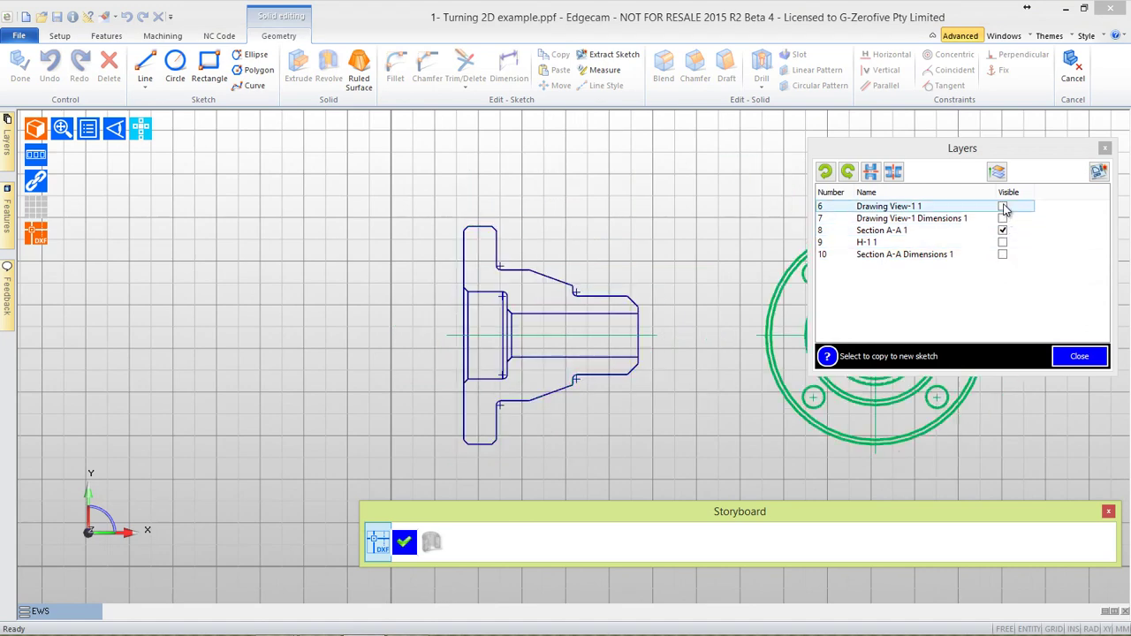
{"action": "mouse_move", "coordinate": [650, 224]}
{"action": "middle_mouse_down"}
{"action": "mouse_move", "coordinate": [404, 207]}
{"action": "mouse_move", "coordinate": [412, 220]}
{"action": "middle_mouse_up"}
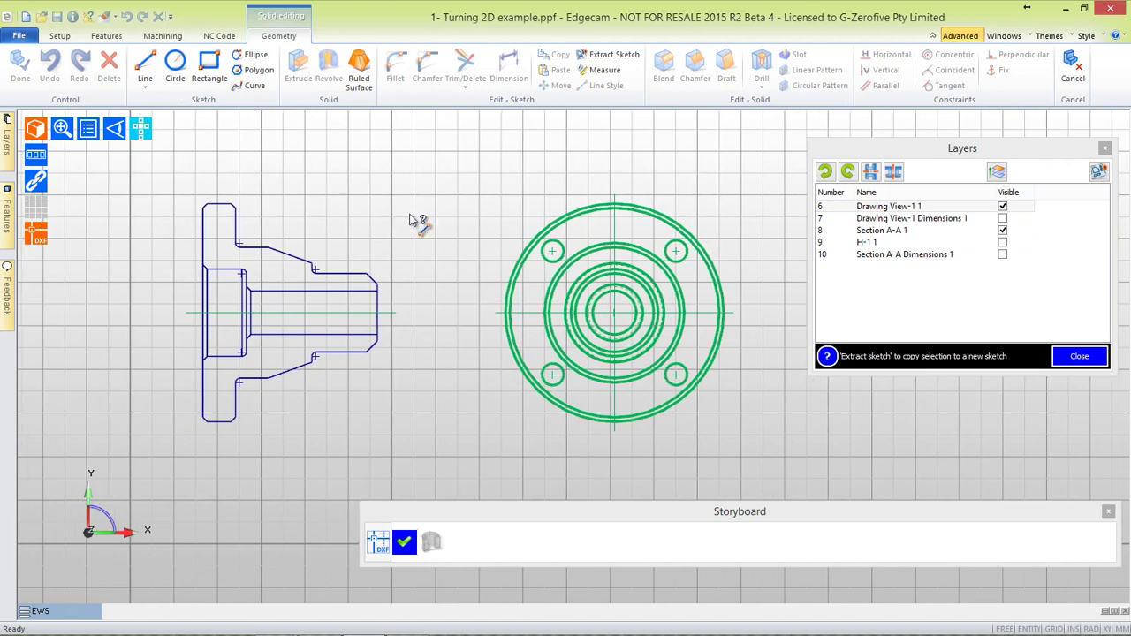
{"action": "left_click", "coordinate": [1003, 231]}
{"action": "left_click", "coordinate": [1003, 218]}
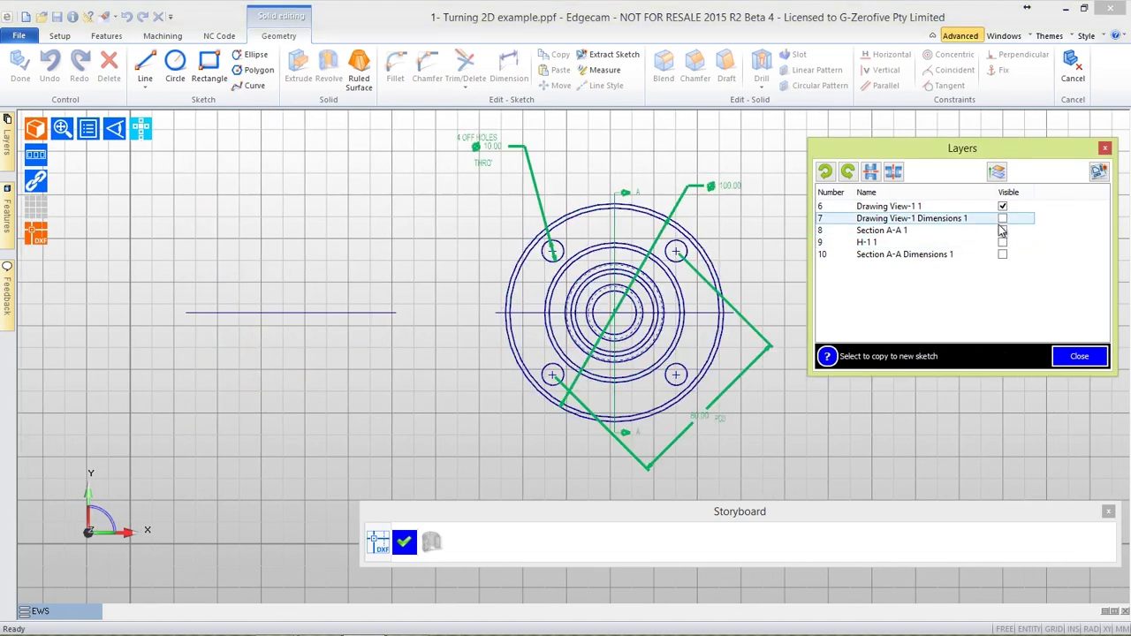
{"action": "left_click", "coordinate": [1003, 218]}
Select the four bolt-hole circles and extract them into a new sketch
{"action": "left_click", "coordinate": [681, 264]}
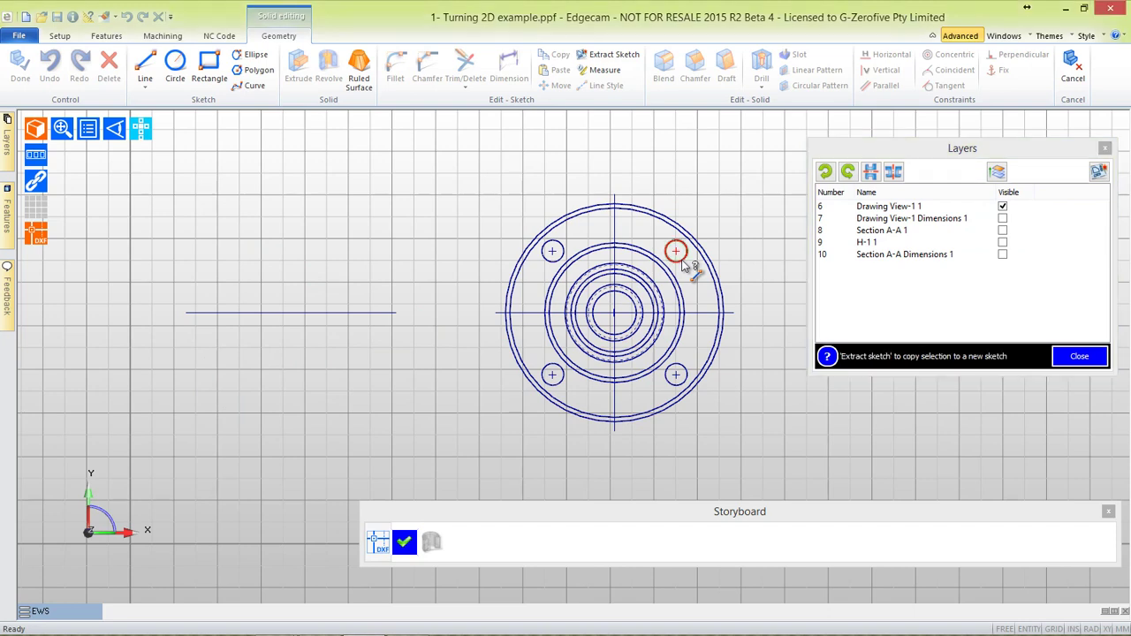
{"action": "left_click", "coordinate": [686, 378]}
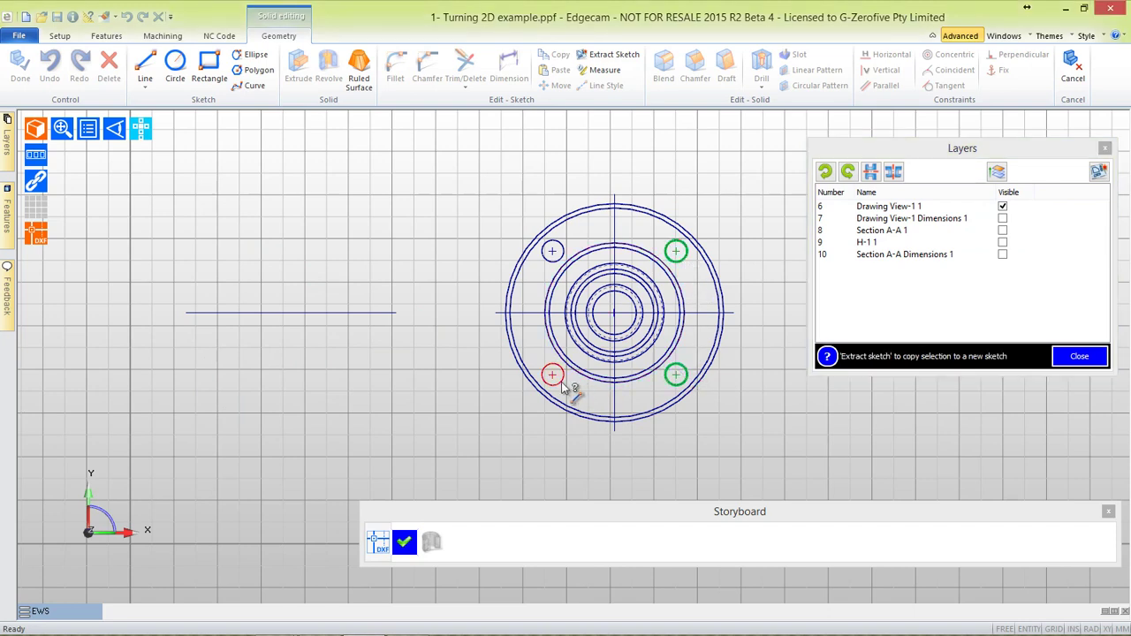
{"action": "left_click", "coordinate": [566, 382]}
{"action": "left_click", "coordinate": [565, 266]}
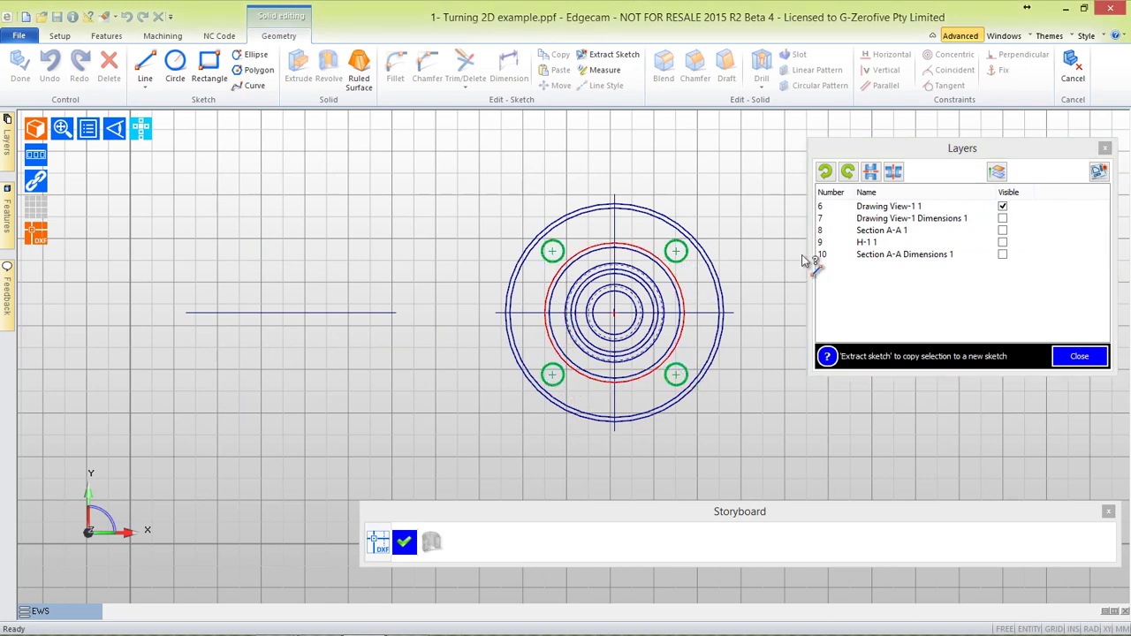
{"action": "left_click", "coordinate": [1099, 171]}
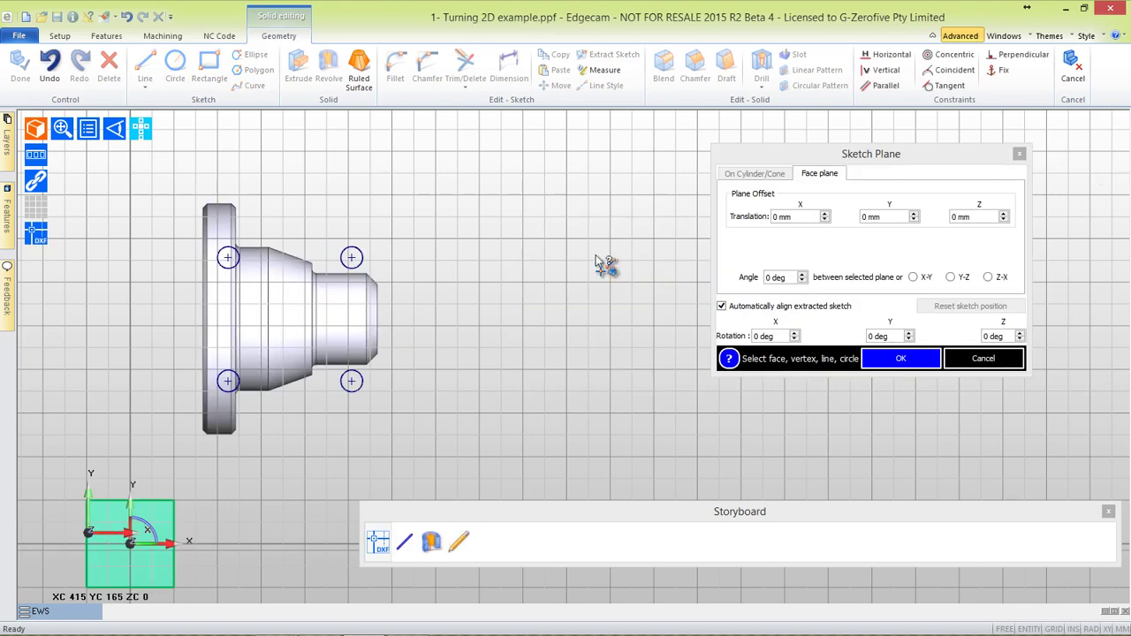
Put the bolt-hole sketch on the Y-Z plane against the flange and confirm the placement
{"action": "middle_click_drag", "start_coordinate": [474, 273], "coordinate": [662, 265]}
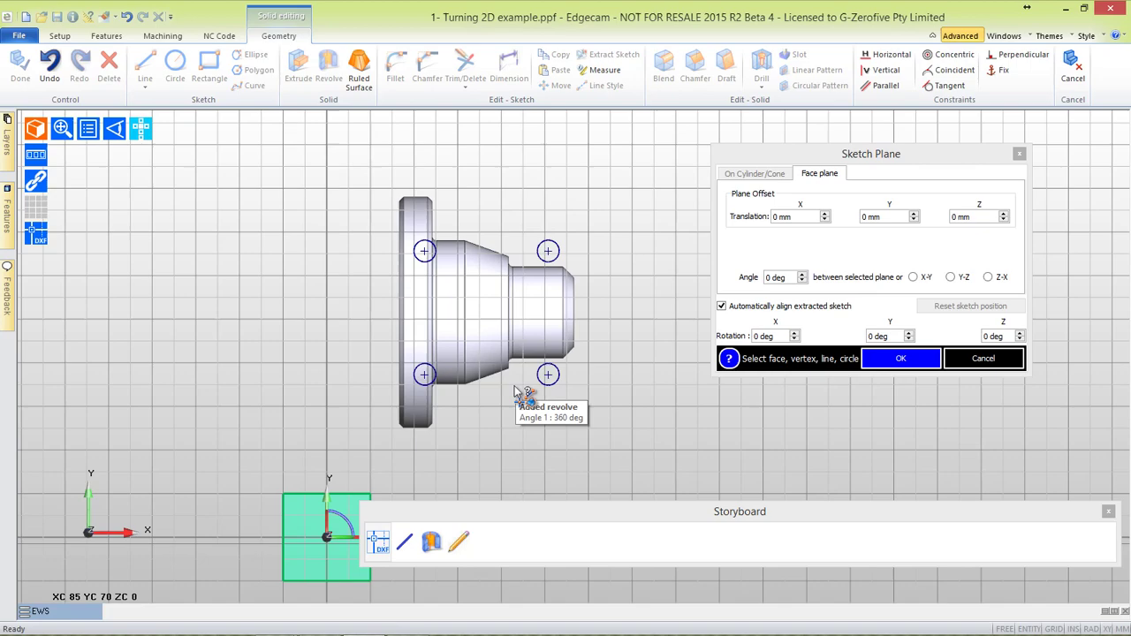
{"action": "middle_click_drag", "start_coordinate": [411, 347], "coordinate": [601, 294]}
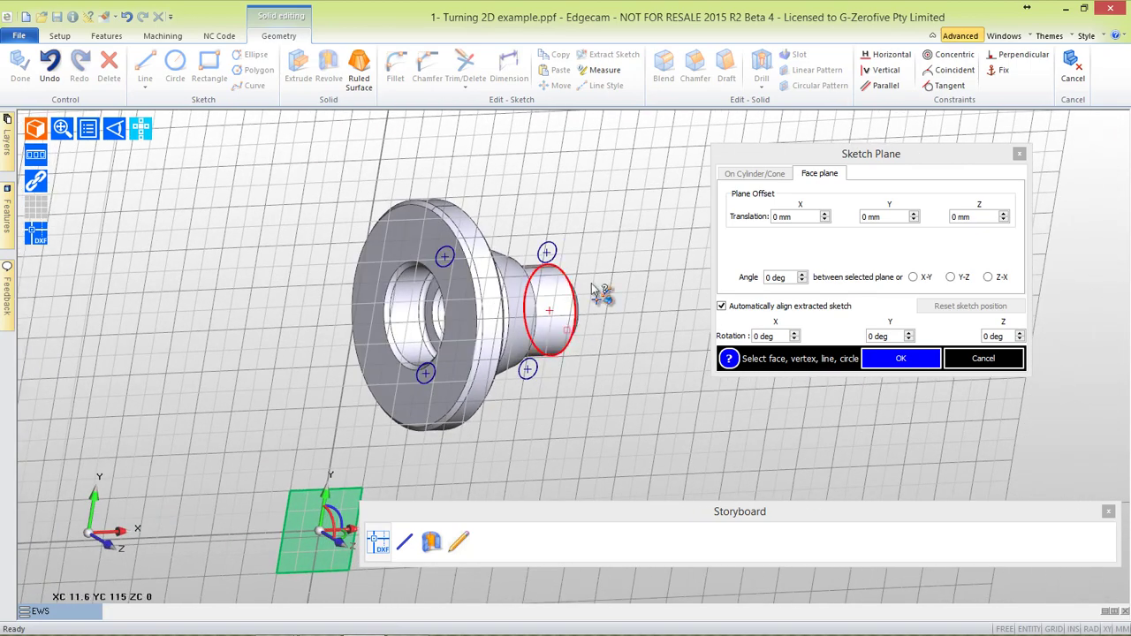
{"action": "mouse_move", "coordinate": [597, 227]}
{"action": "middle_mouse_down"}
{"action": "mouse_move", "coordinate": [560, 218]}
{"action": "mouse_move", "coordinate": [594, 228]}
{"action": "middle_mouse_up"}
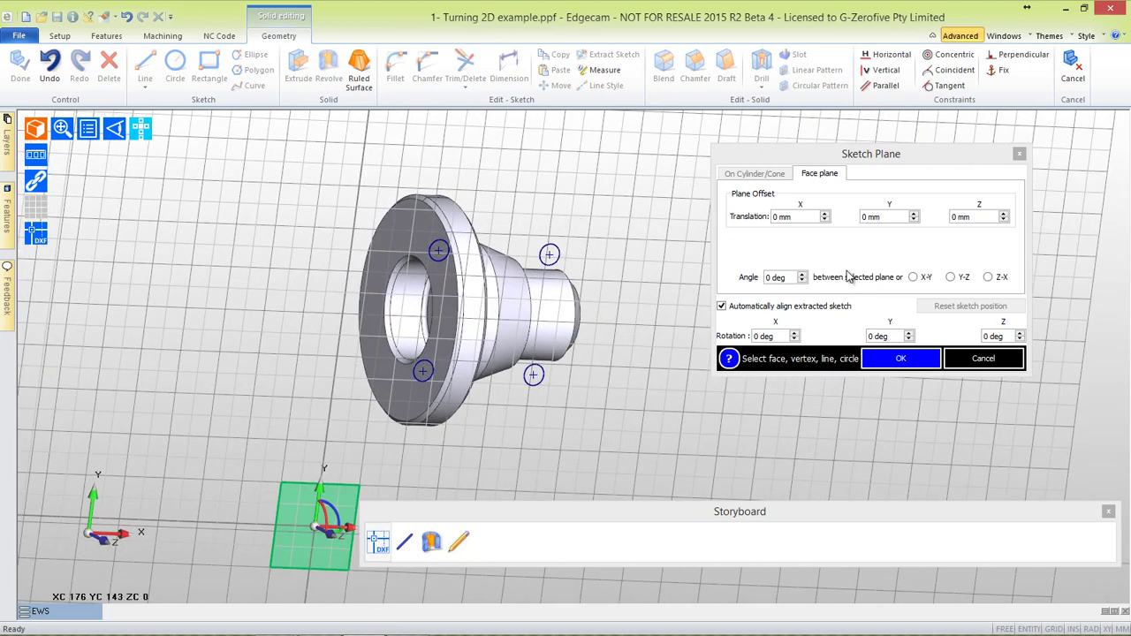
{"action": "left_click", "coordinate": [949, 277]}
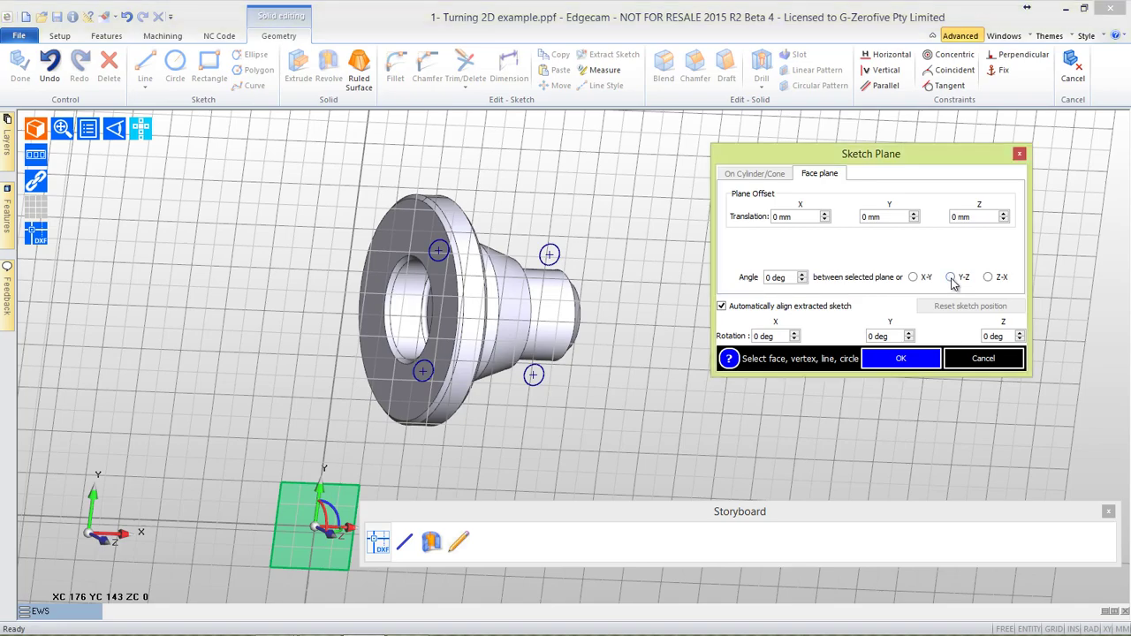
{"action": "mouse_move", "coordinate": [613, 279]}
{"action": "middle_mouse_down"}
{"action": "mouse_move", "coordinate": [303, 308]}
{"action": "mouse_move", "coordinate": [427, 336]}
{"action": "mouse_move", "coordinate": [625, 346]}
{"action": "middle_mouse_up"}
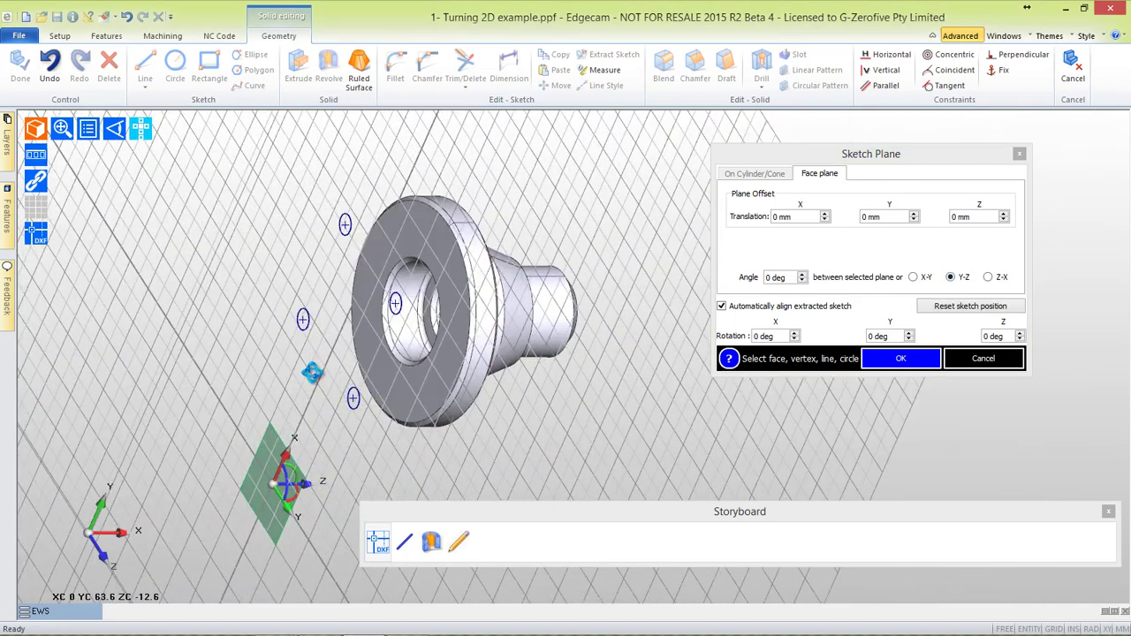
{"action": "middle_click_drag", "start_coordinate": [312, 374], "coordinate": [321, 382]}
{"action": "left_click", "coordinate": [897, 360]}
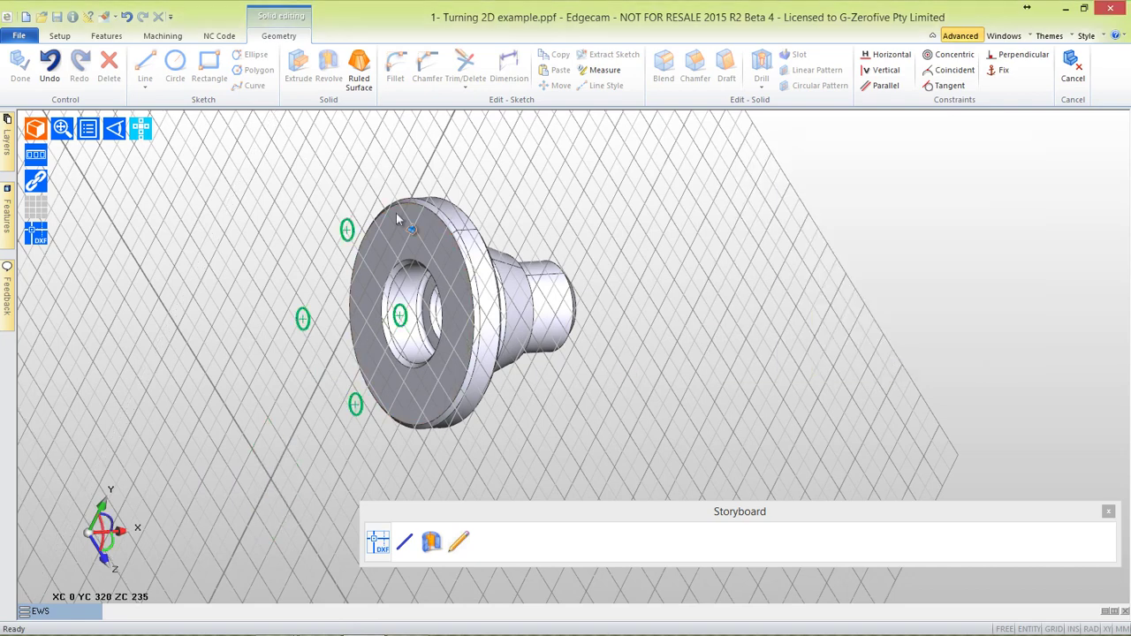
Extrude the four hole circles 115 mm through the flange to cut the bolt holes
{"action": "left_click", "coordinate": [305, 77]}
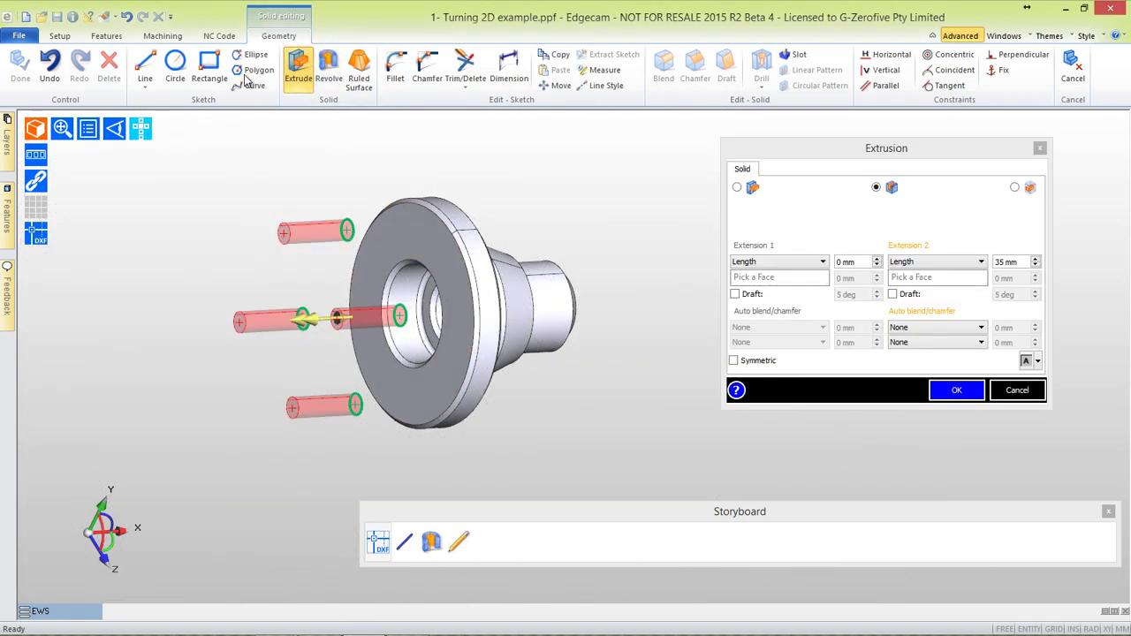
{"action": "middle_click_drag", "start_coordinate": [334, 329], "coordinate": [334, 331]}
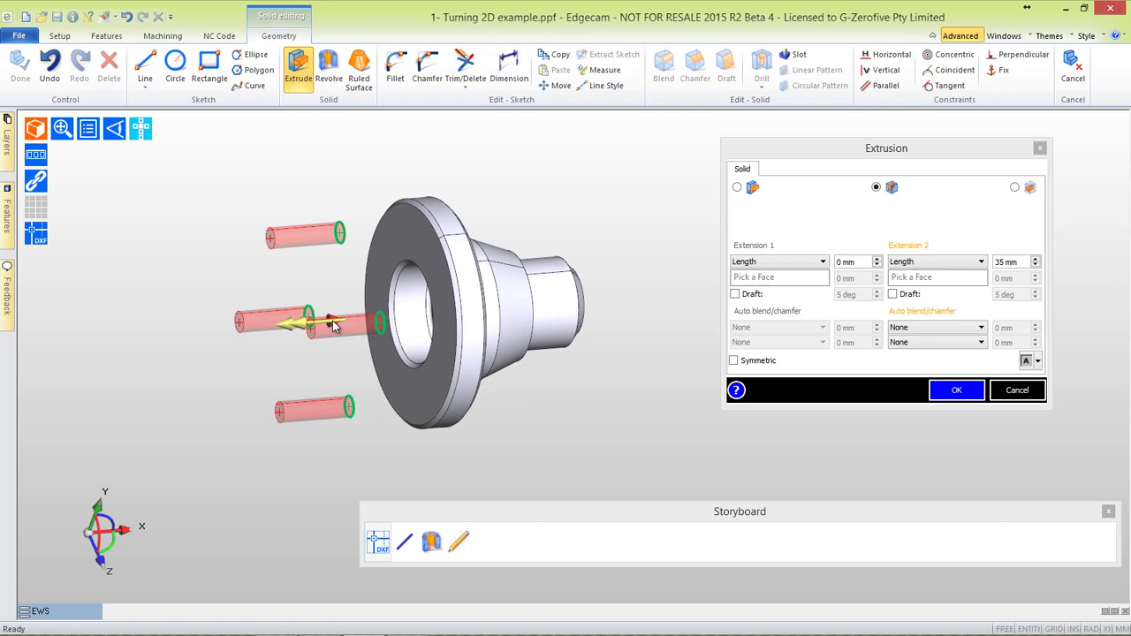
{"action": "left_click_drag", "start_coordinate": [334, 332], "coordinate": [578, 334]}
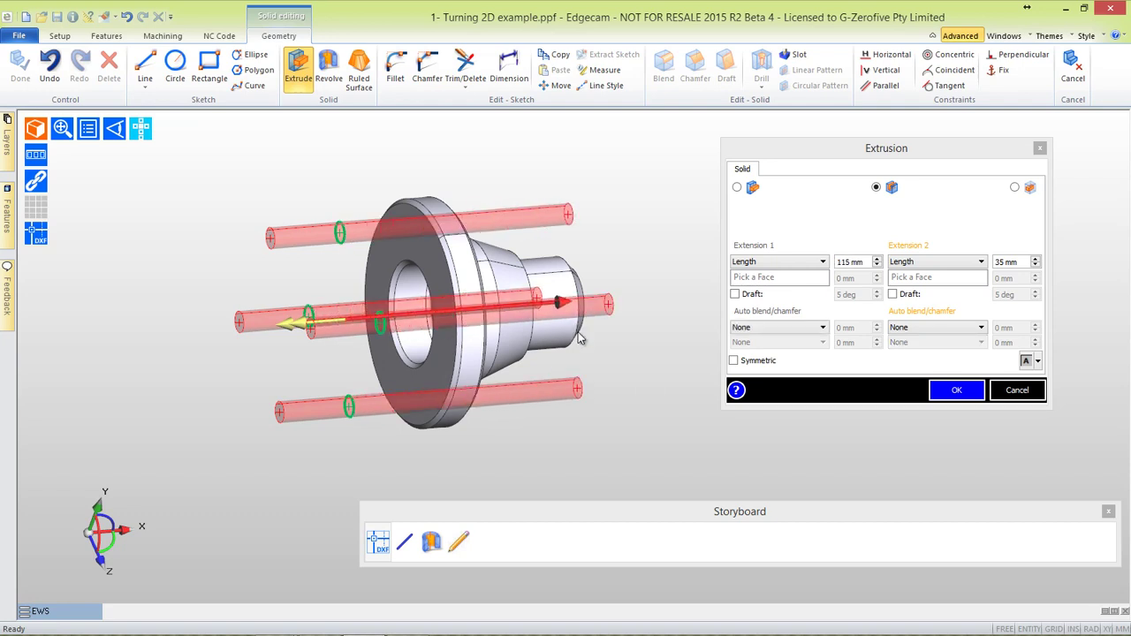
{"action": "left_click", "coordinate": [956, 391]}
{"action": "middle_click_drag", "start_coordinate": [734, 406], "coordinate": [248, 396]}
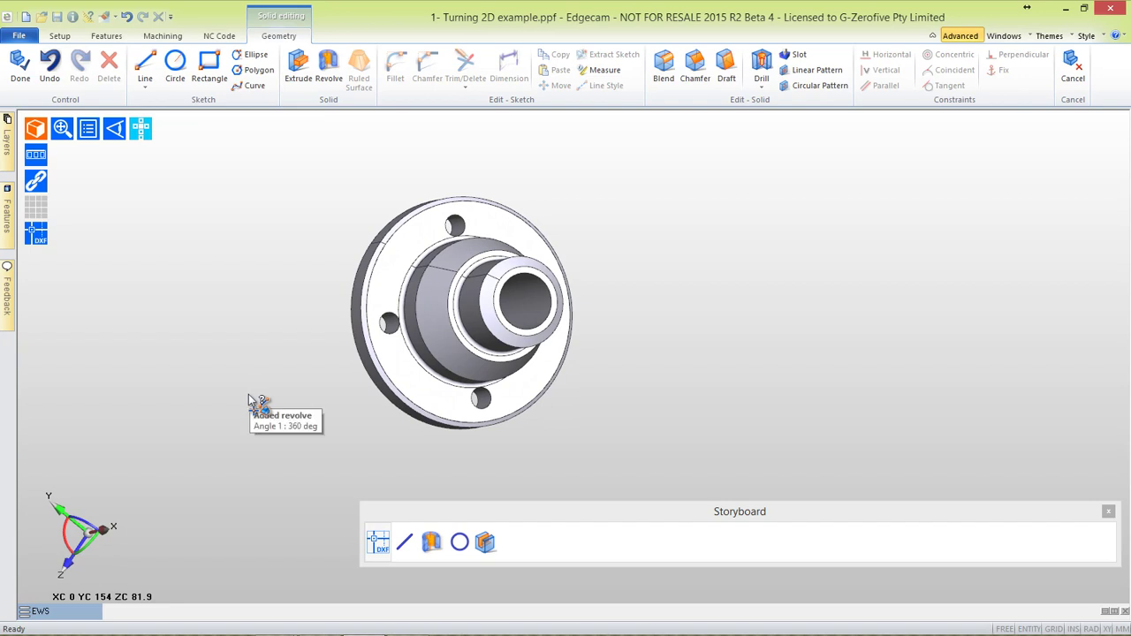
{"action": "left_click", "coordinate": [140, 129]}
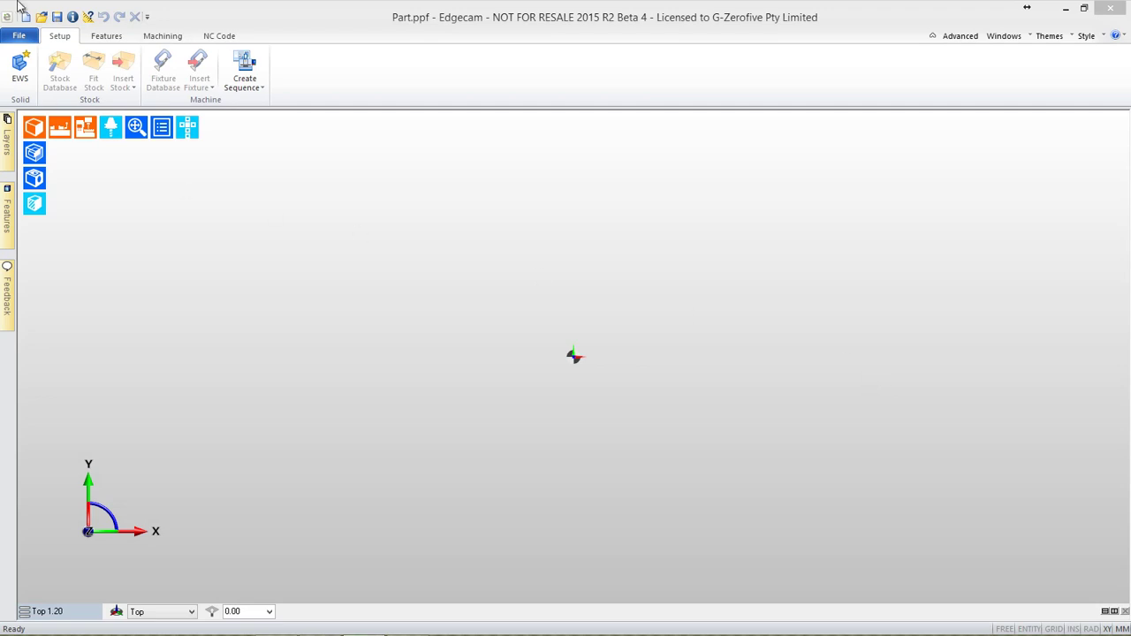
Load the Adapter.dwg drawing and bring up its layers with EWS
{"action": "left_click", "coordinate": [41, 17]}
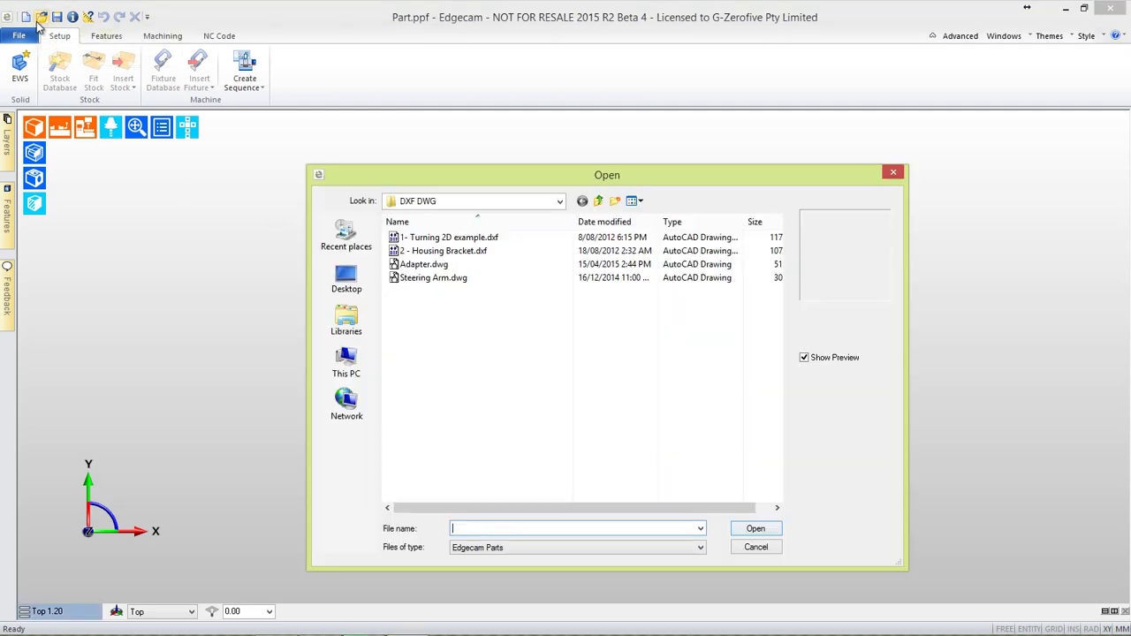
{"action": "left_click", "coordinate": [428, 266]}
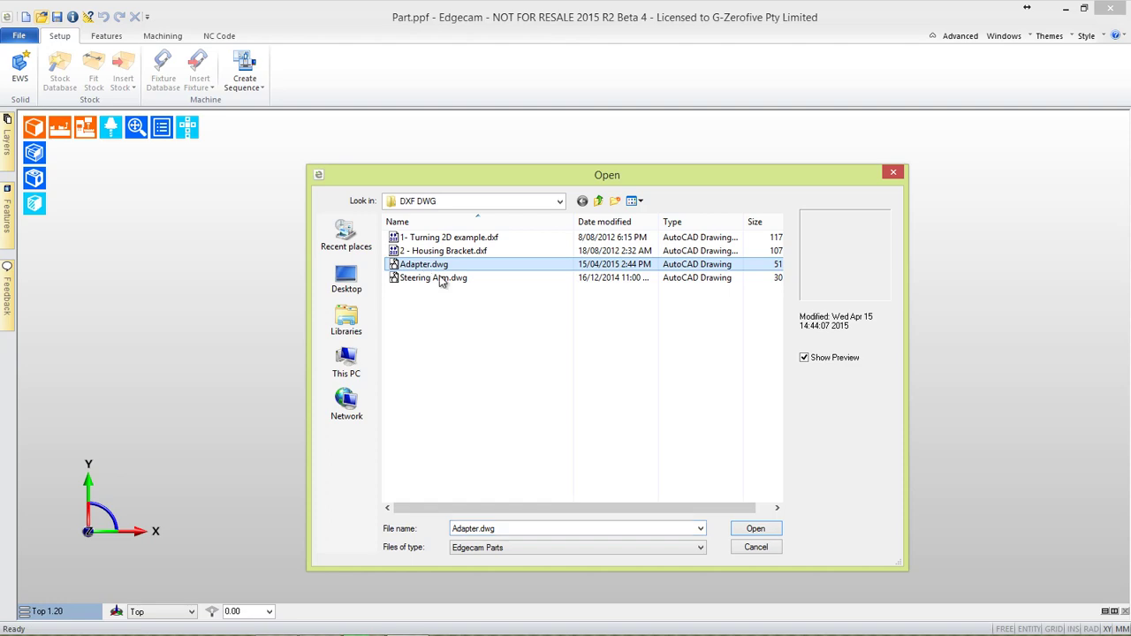
{"action": "left_click", "coordinate": [744, 533]}
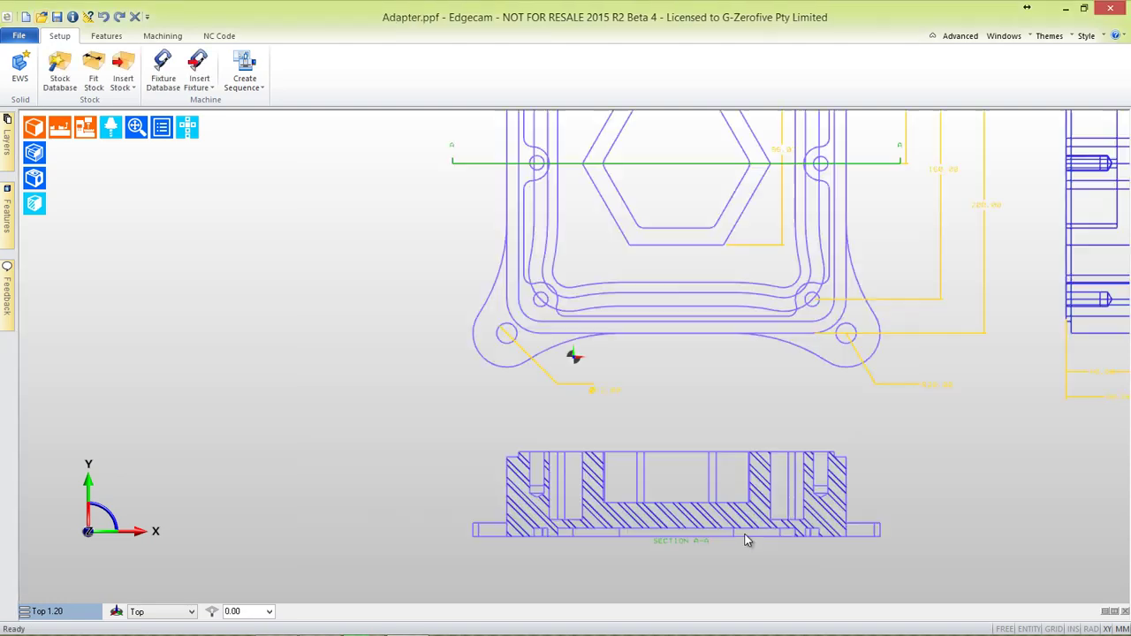
{"action": "scroll", "coordinate": [424, 280], "scroll_direction": "down", "scroll_amount": 4}
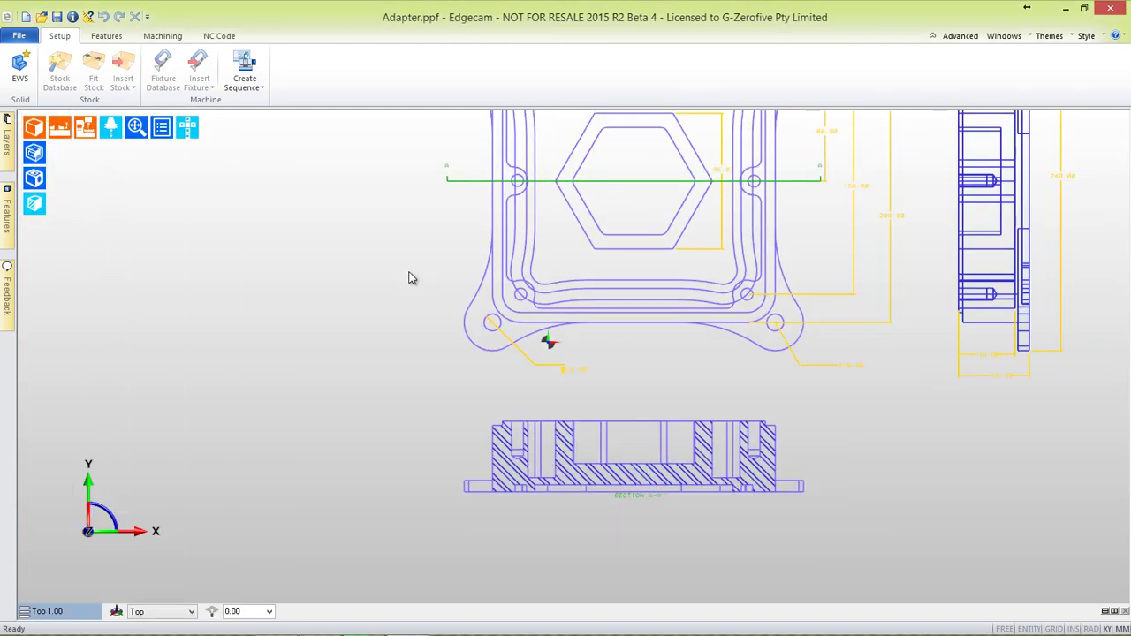
{"action": "scroll", "coordinate": [273, 295], "scroll_direction": "up", "scroll_amount": 2}
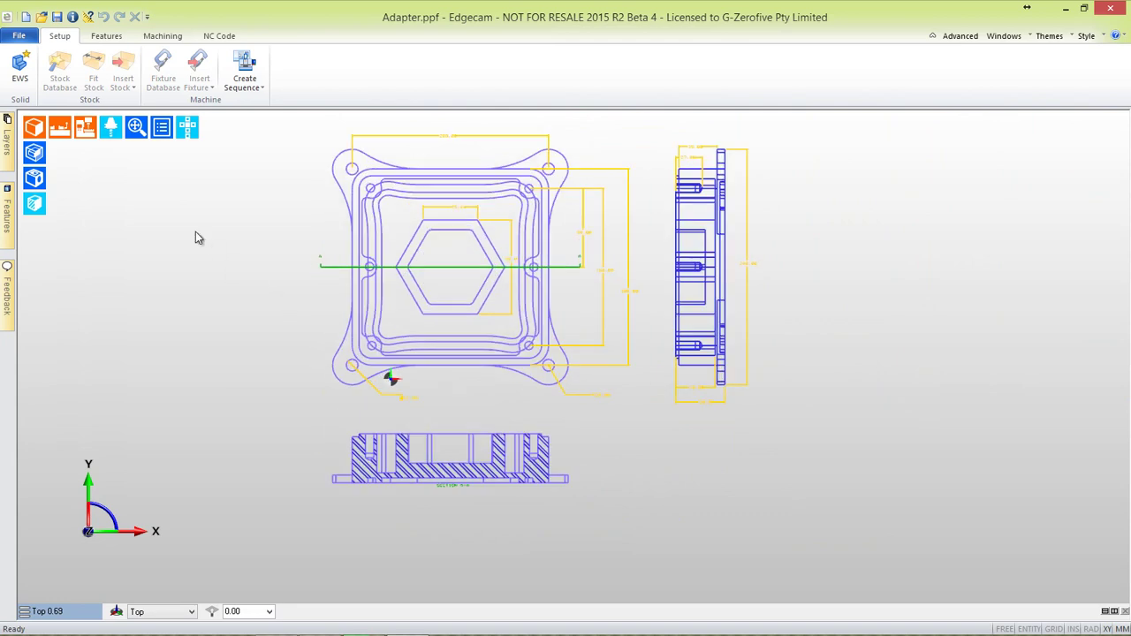
{"action": "left_click", "coordinate": [25, 78]}
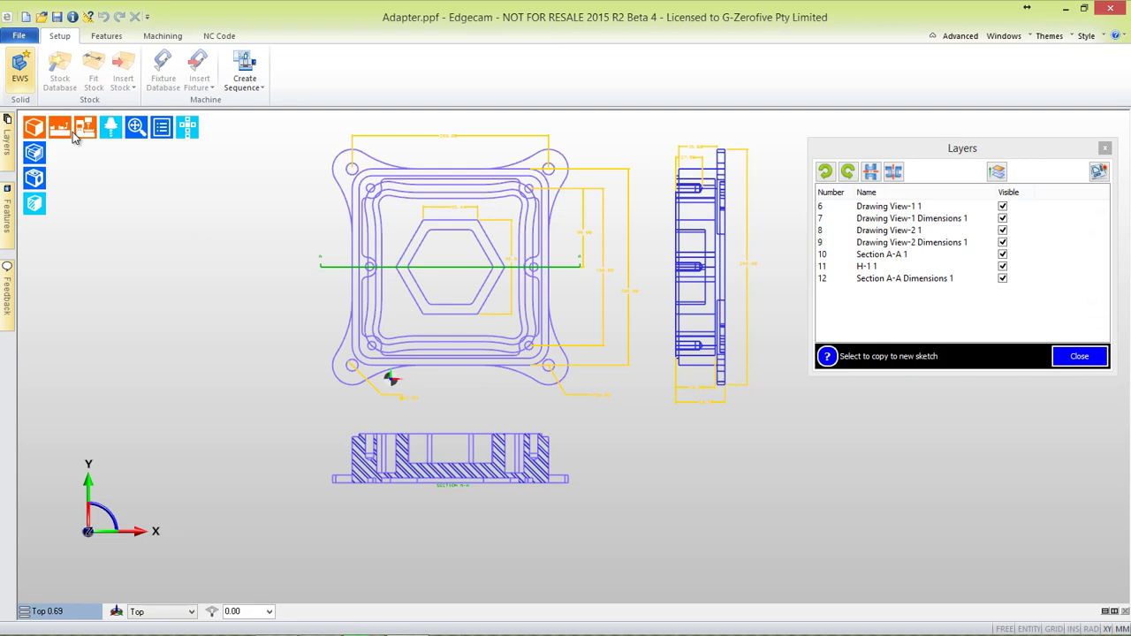
Start a drawing-based sketch and hide layers 7–12, leaving only the Drawing View-1 1 plan view
{"action": "left_click", "coordinate": [76, 133]}
{"action": "scroll", "coordinate": [188, 244], "scroll_direction": "down", "scroll_amount": 1}
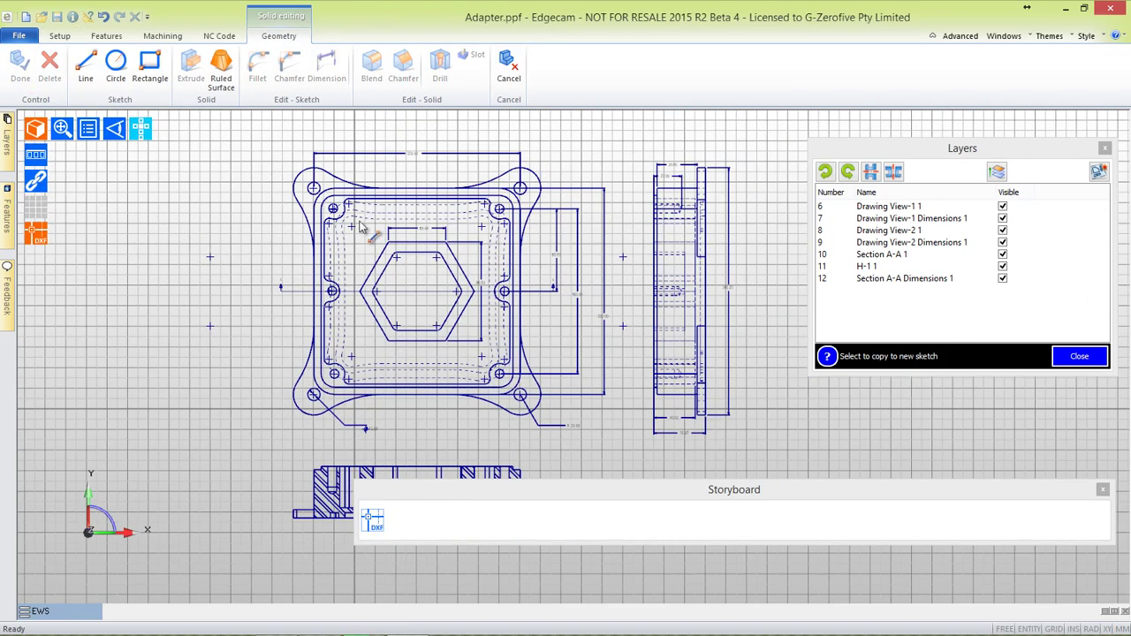
{"action": "left_click", "coordinate": [1002, 278]}
{"action": "left_click", "coordinate": [1002, 266]}
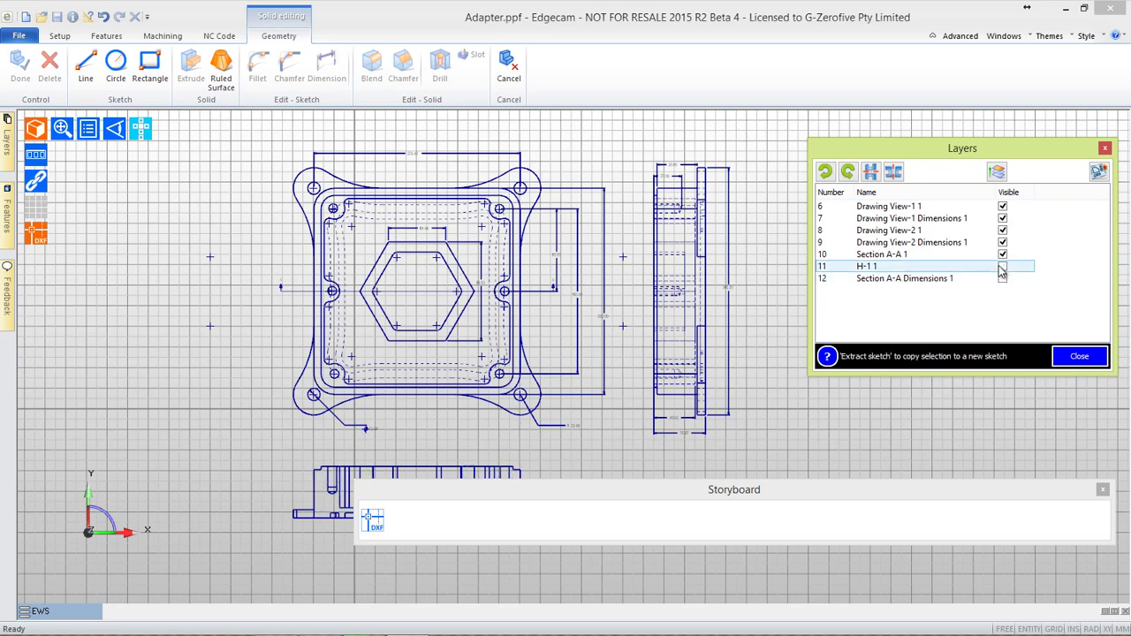
{"action": "left_click", "coordinate": [1002, 255]}
{"action": "left_click", "coordinate": [1002, 242]}
{"action": "left_click", "coordinate": [1002, 218]}
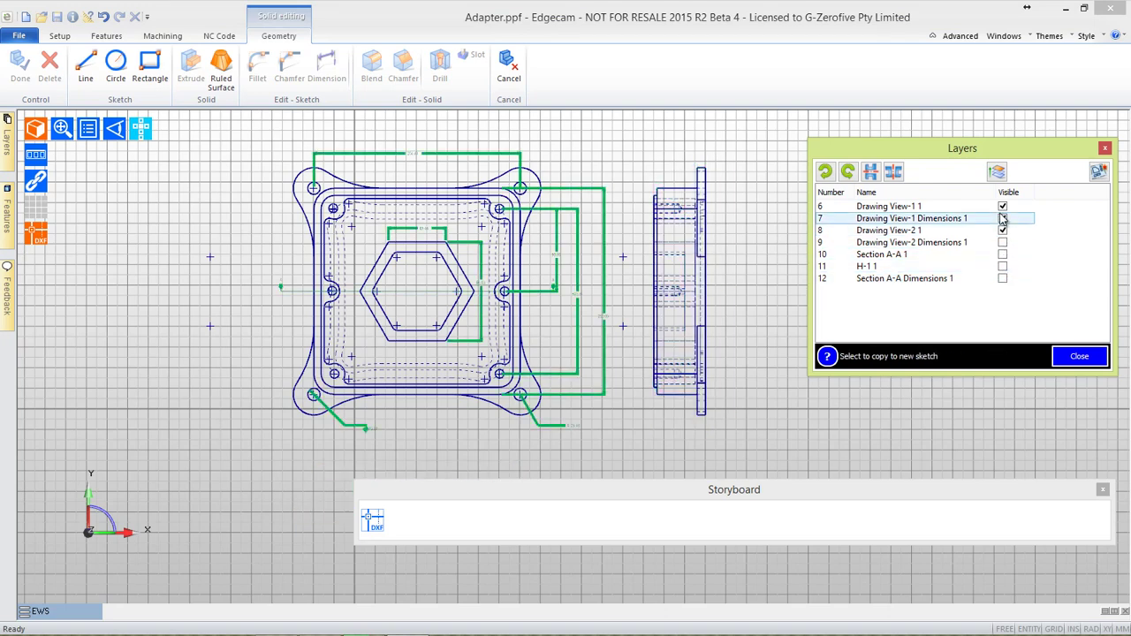
{"action": "left_click", "coordinate": [1001, 229]}
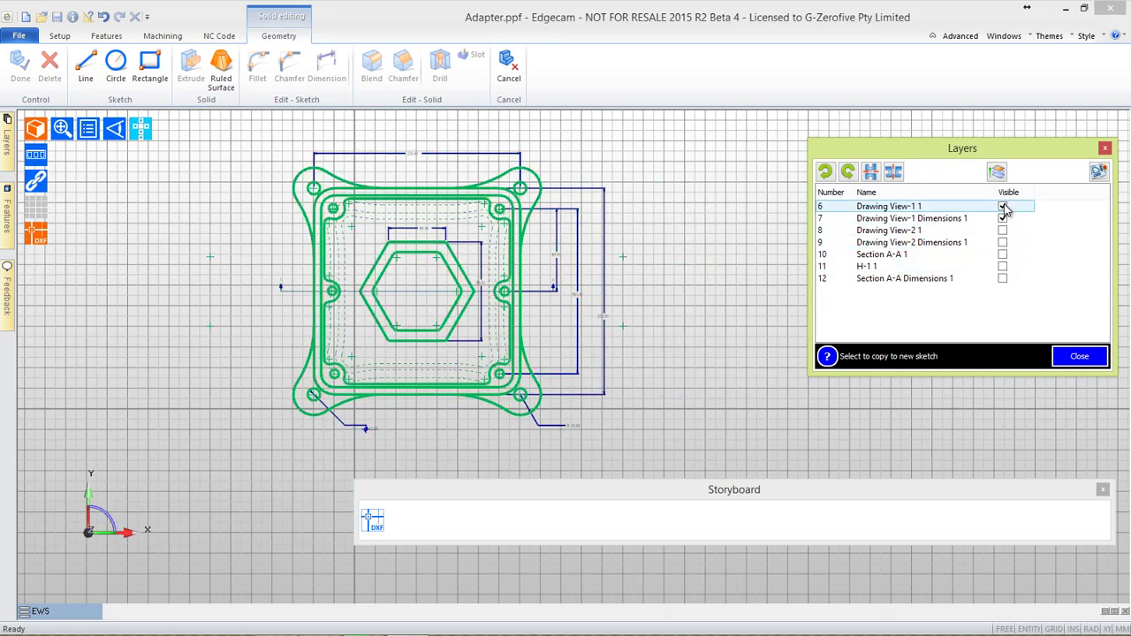
{"action": "left_click", "coordinate": [1002, 218]}
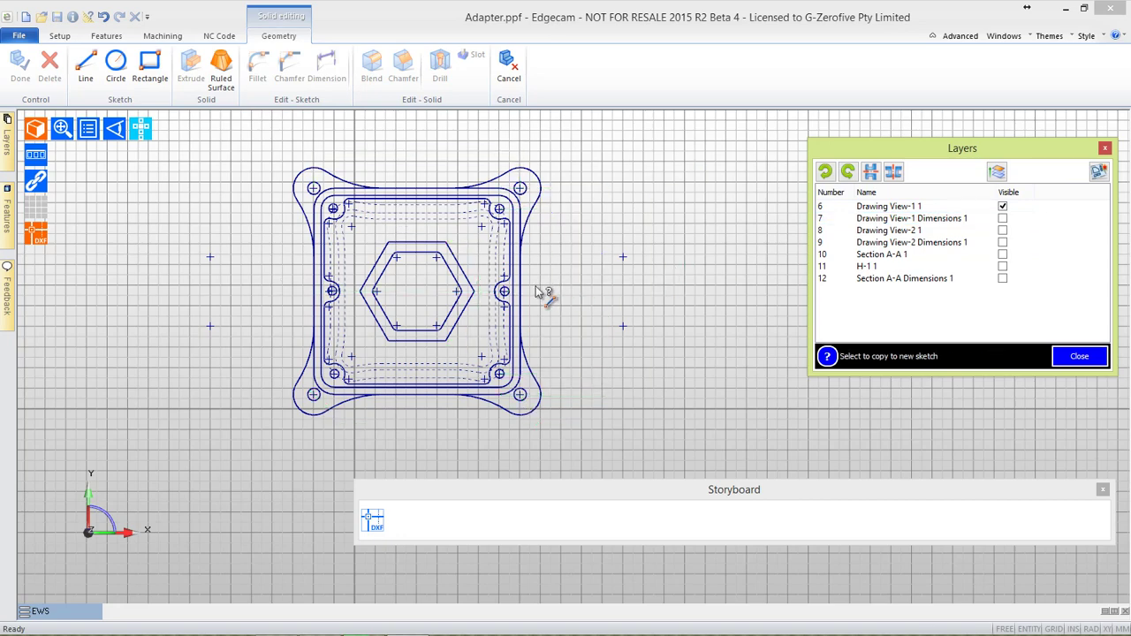
{"action": "scroll", "coordinate": [537, 296], "scroll_direction": "up", "scroll_amount": 2}
Select the rim's edges and corner arcs and extract the rounded-square outline into a new sketch
{"action": "left_click", "coordinate": [510, 185]}
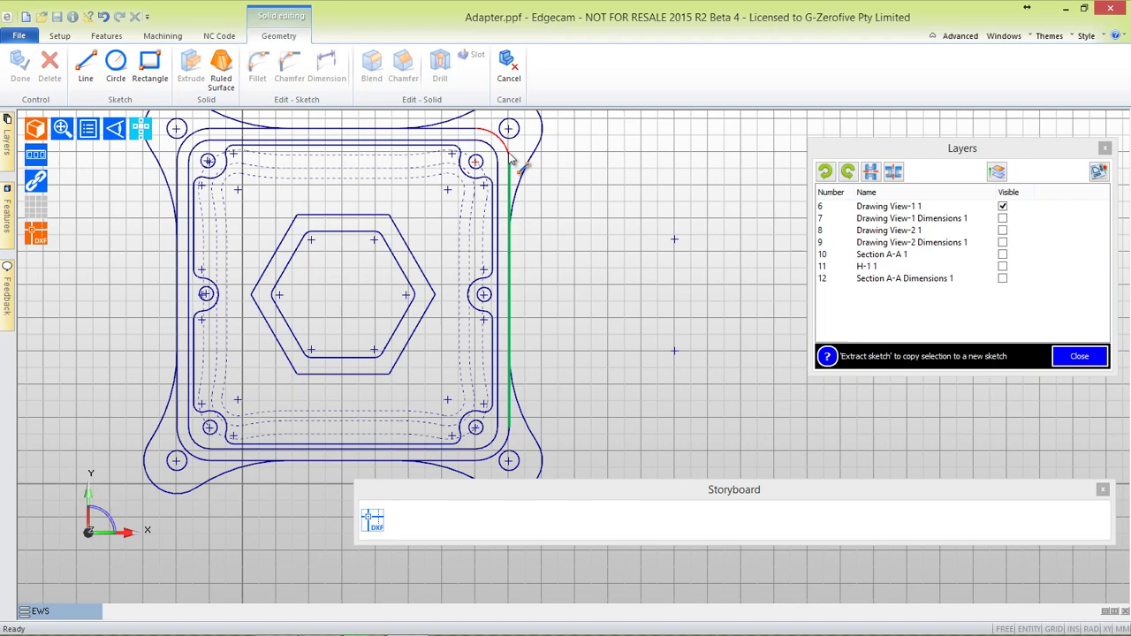
{"action": "left_click", "coordinate": [284, 133]}
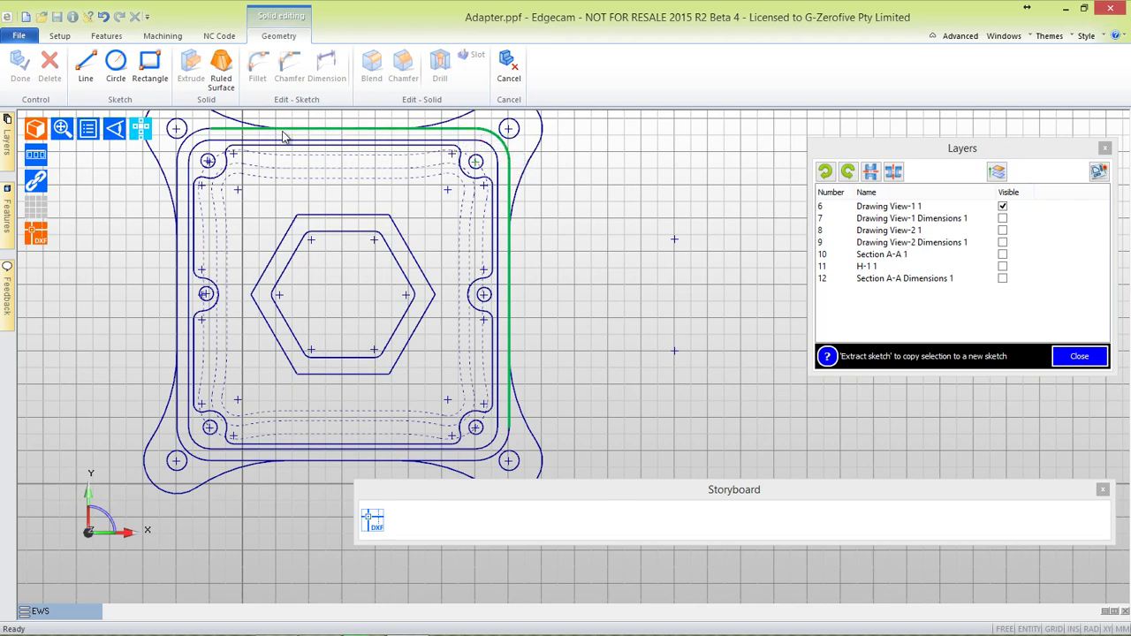
{"action": "left_click", "coordinate": [194, 136]}
{"action": "left_click", "coordinate": [180, 190]}
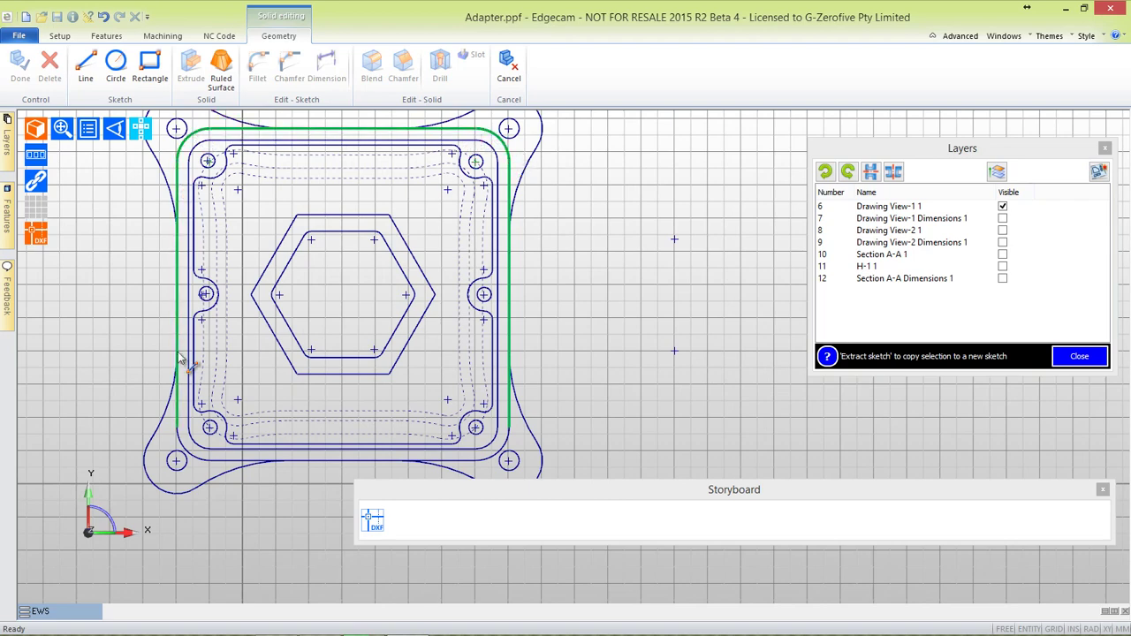
{"action": "left_click", "coordinate": [194, 454]}
{"action": "left_click", "coordinate": [231, 461]}
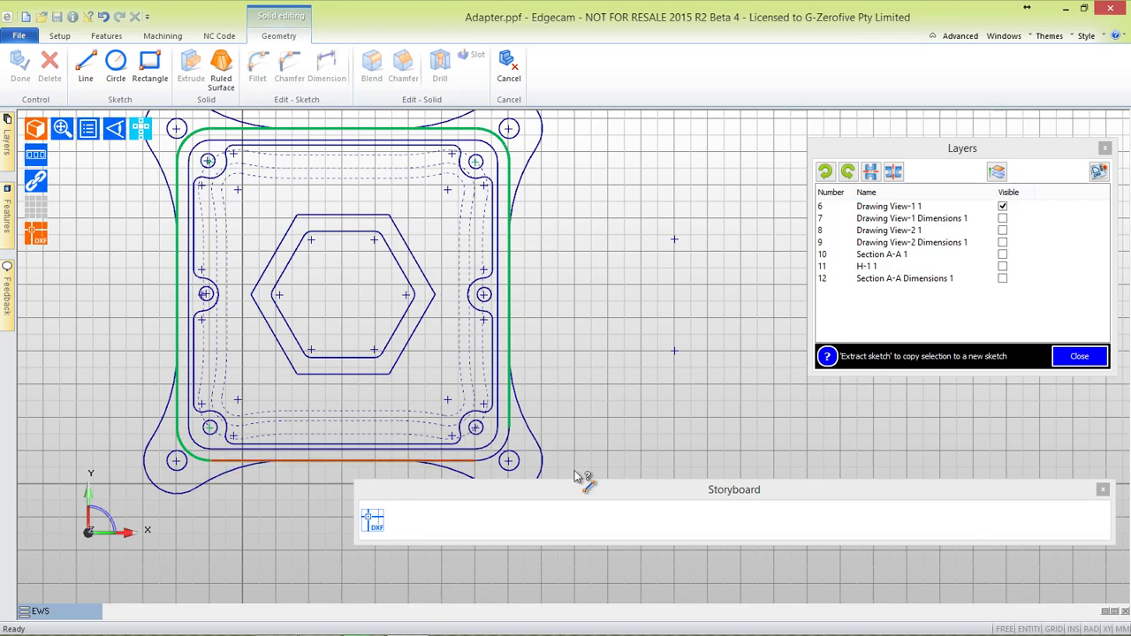
{"action": "left_click", "coordinate": [1099, 172]}
{"action": "mouse_move", "coordinate": [677, 361]}
{"action": "middle_mouse_down"}
{"action": "mouse_move", "coordinate": [688, 168]}
{"action": "mouse_move", "coordinate": [324, 407]}
{"action": "mouse_move", "coordinate": [583, 459]}
{"action": "mouse_move", "coordinate": [369, 224]}
{"action": "mouse_move", "coordinate": [286, 241]}
{"action": "middle_mouse_up"}
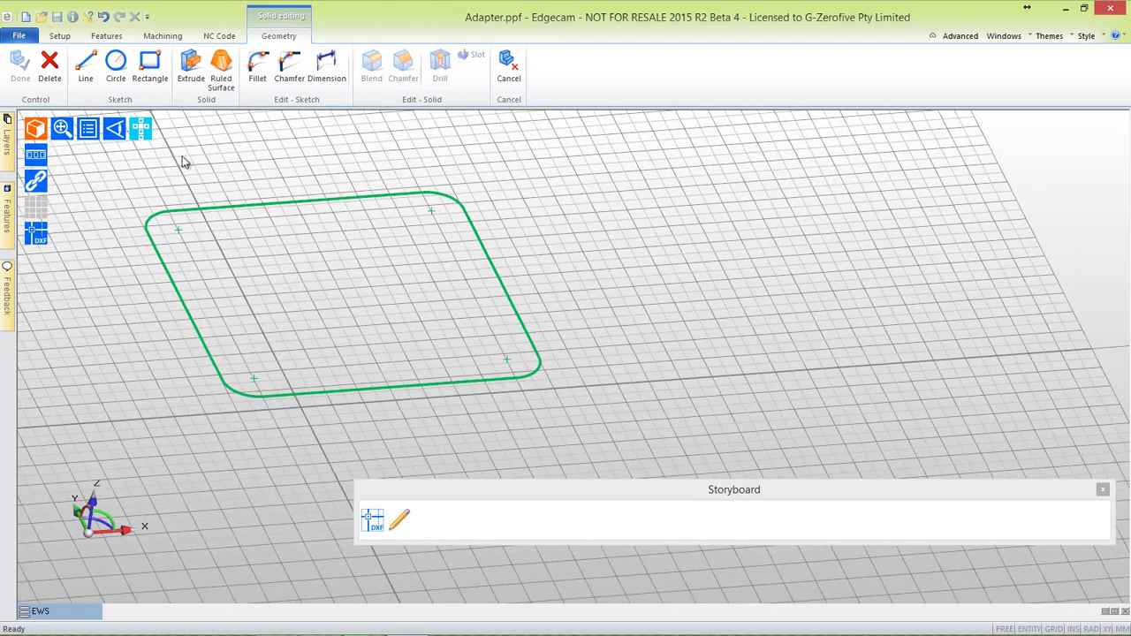
Extrude the rounded-square sketch into a solid slab with Extension 2 set to 500
{"action": "left_click", "coordinate": [191, 67]}
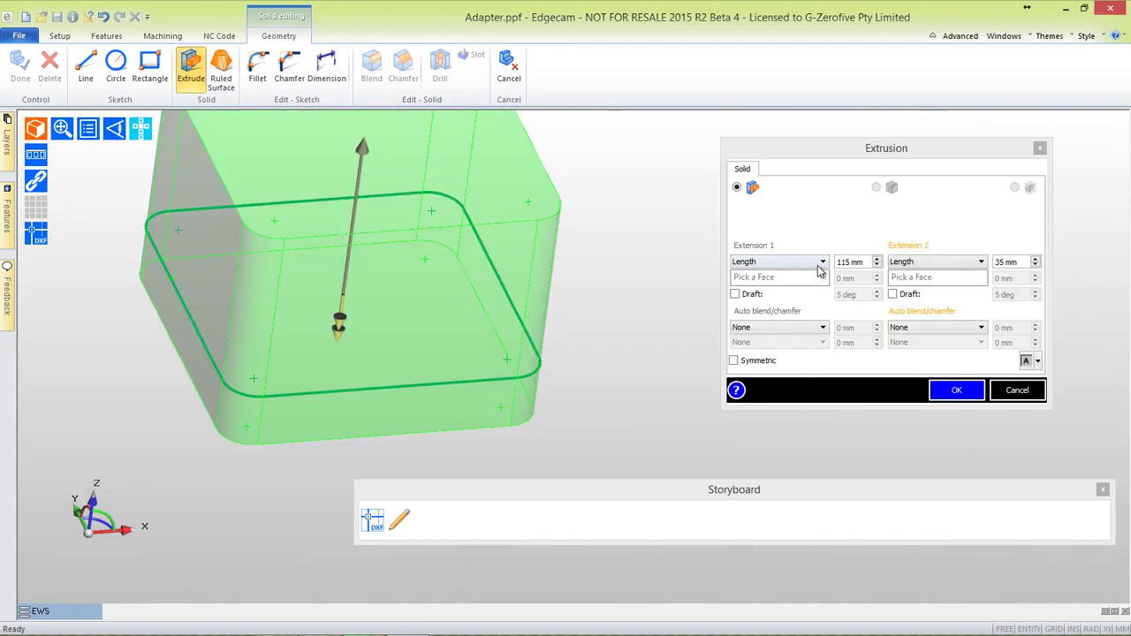
{"action": "left_click_drag", "start_coordinate": [341, 345], "coordinate": [343, 387]}
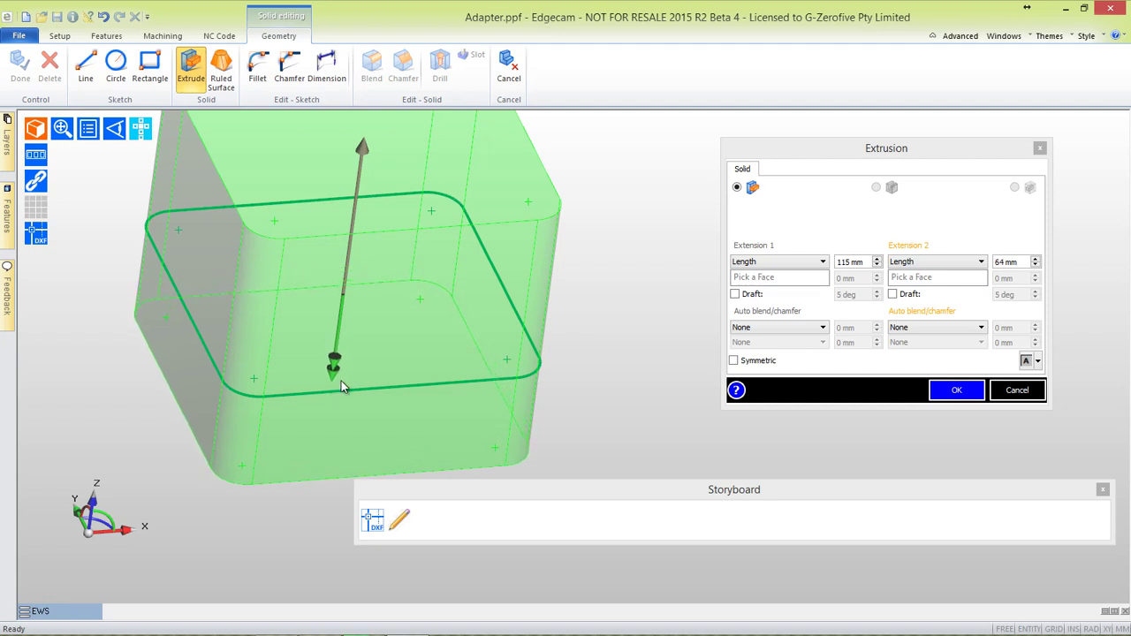
{"action": "left_click", "coordinate": [1028, 261]}
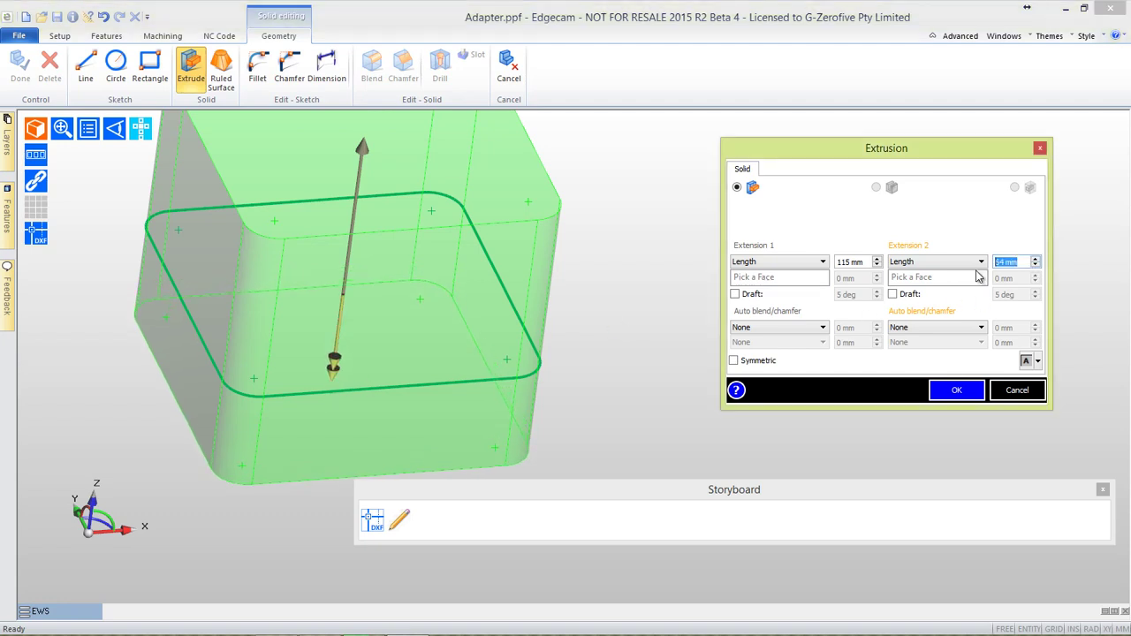
{"action": "type", "text": "50"}
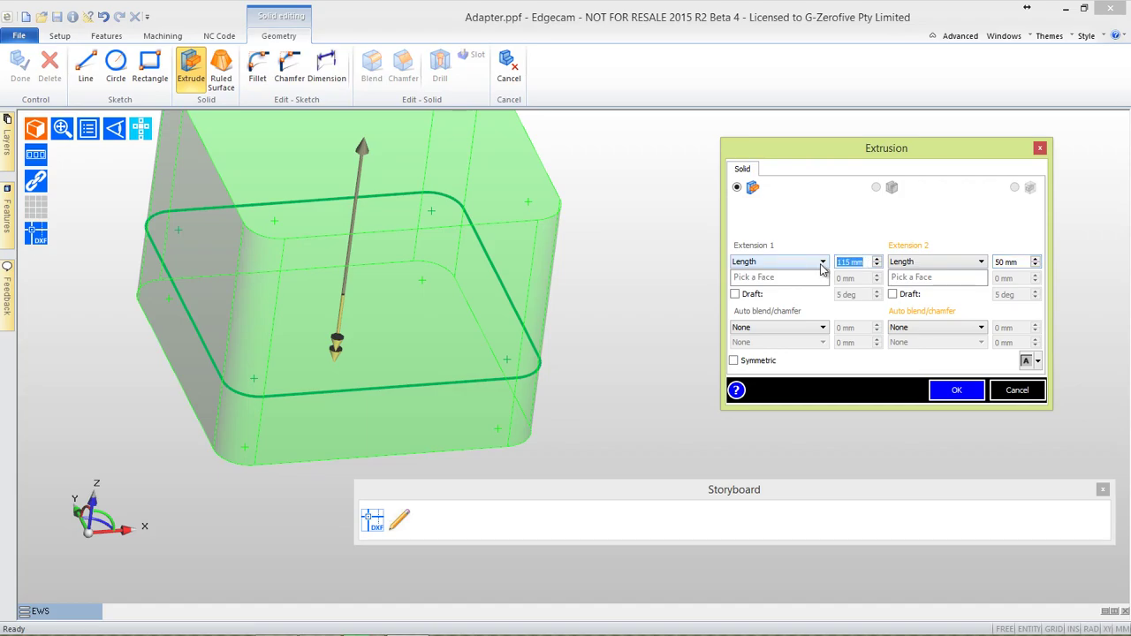
{"action": "type", "text": "0"}
{"action": "left_click", "coordinate": [956, 390]}
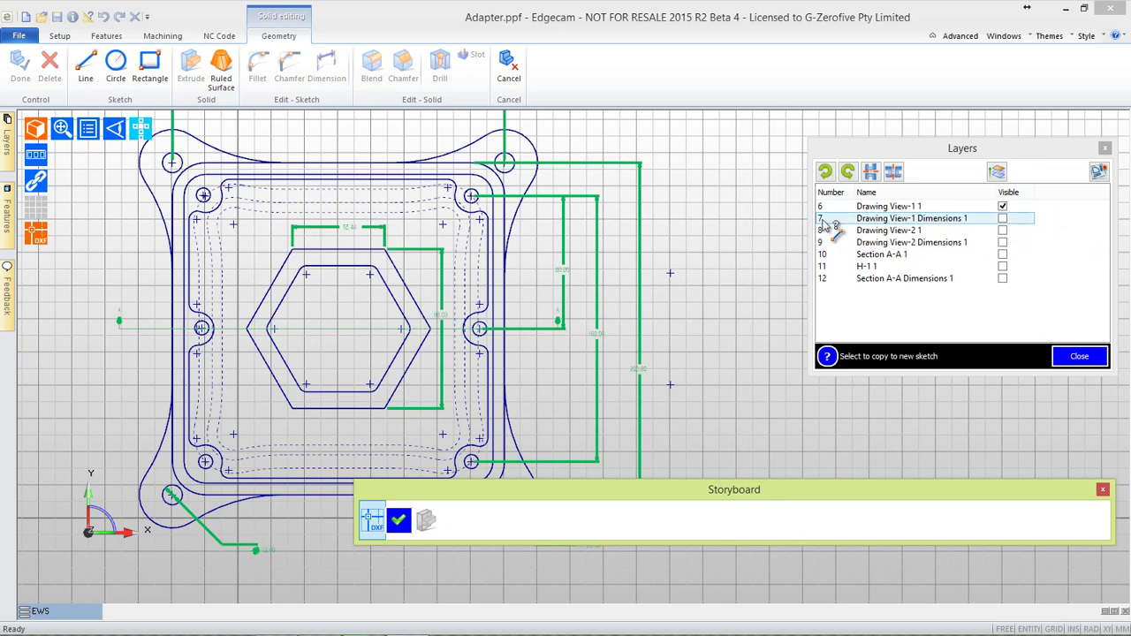
Select the upper-right arc, top edge, and left-side arcs and edge of the plate outline
{"action": "left_click", "coordinate": [541, 182]}
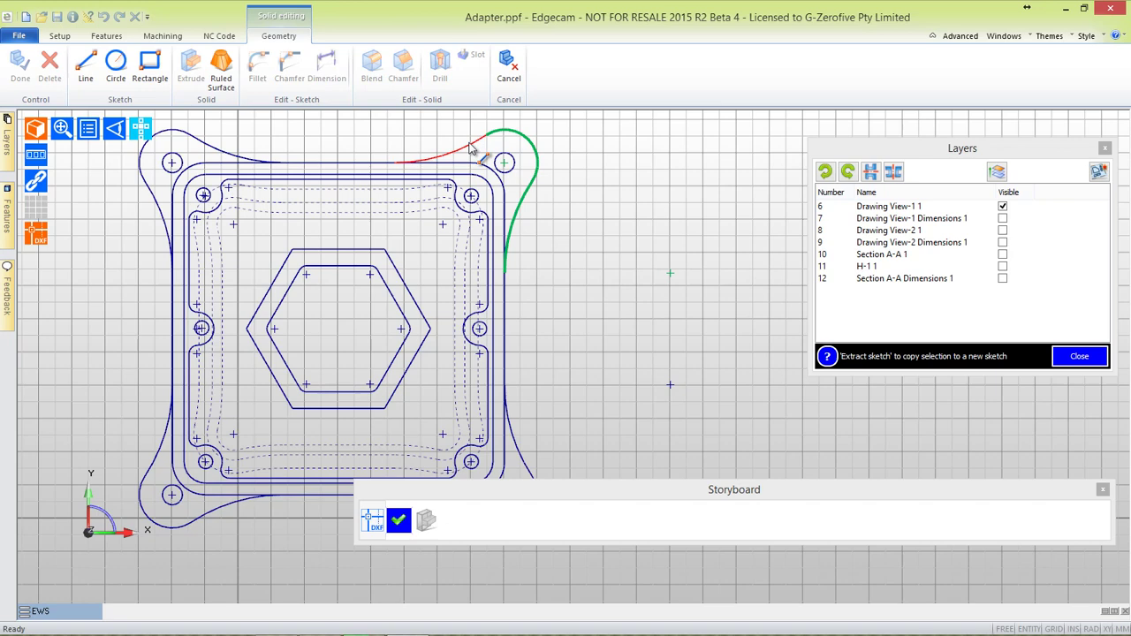
{"action": "left_click", "coordinate": [375, 164]}
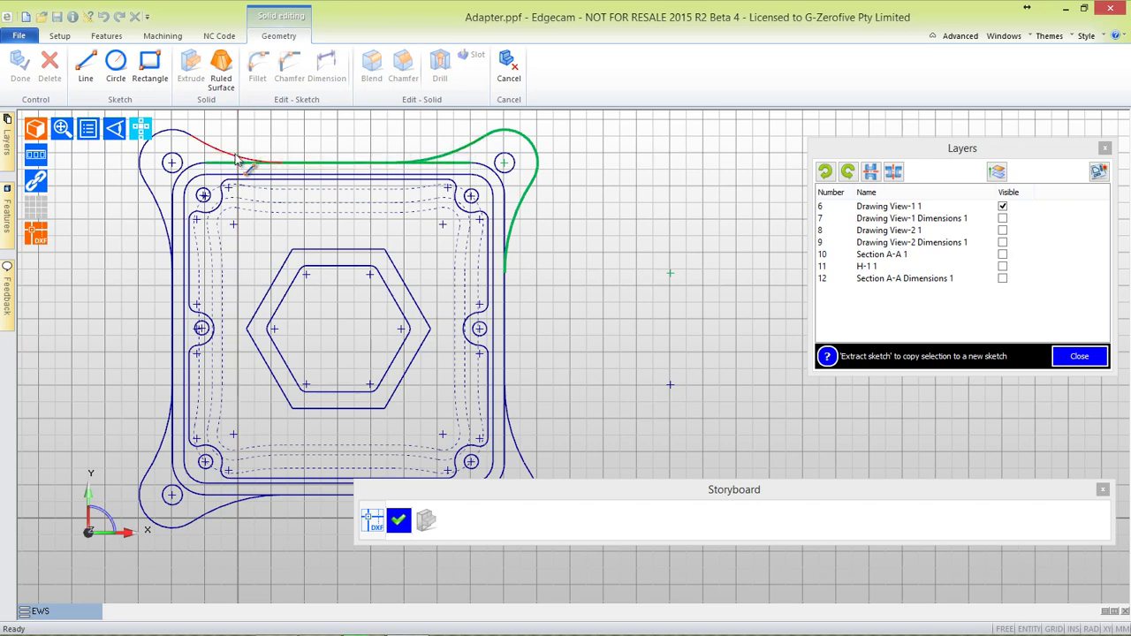
{"action": "left_click", "coordinate": [196, 139]}
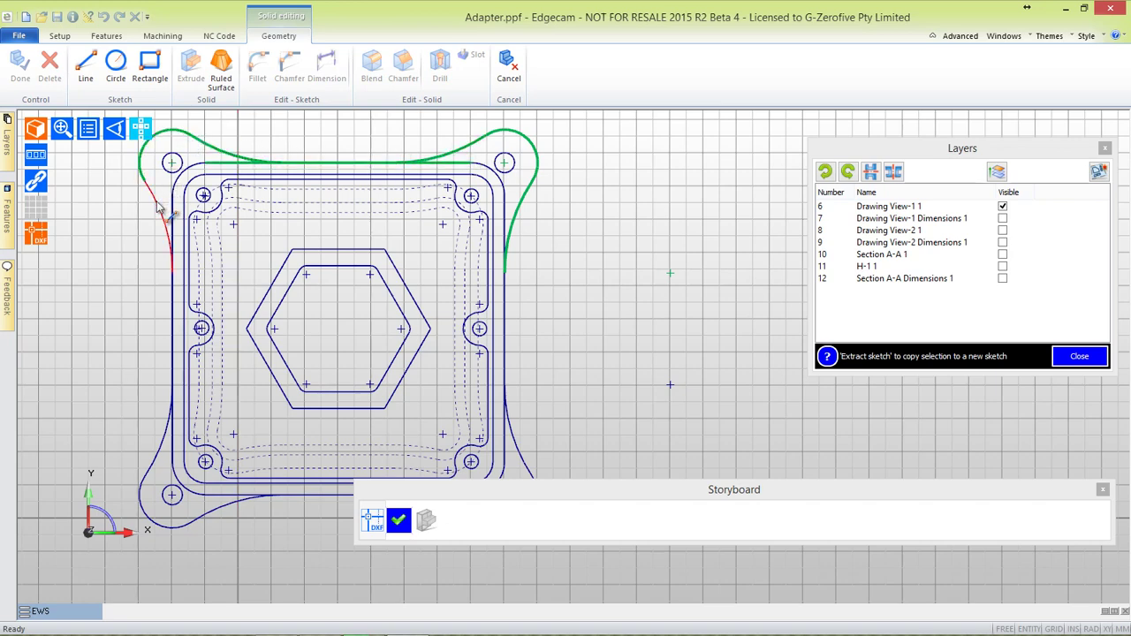
{"action": "left_click", "coordinate": [166, 232]}
{"action": "left_click", "coordinate": [173, 375]}
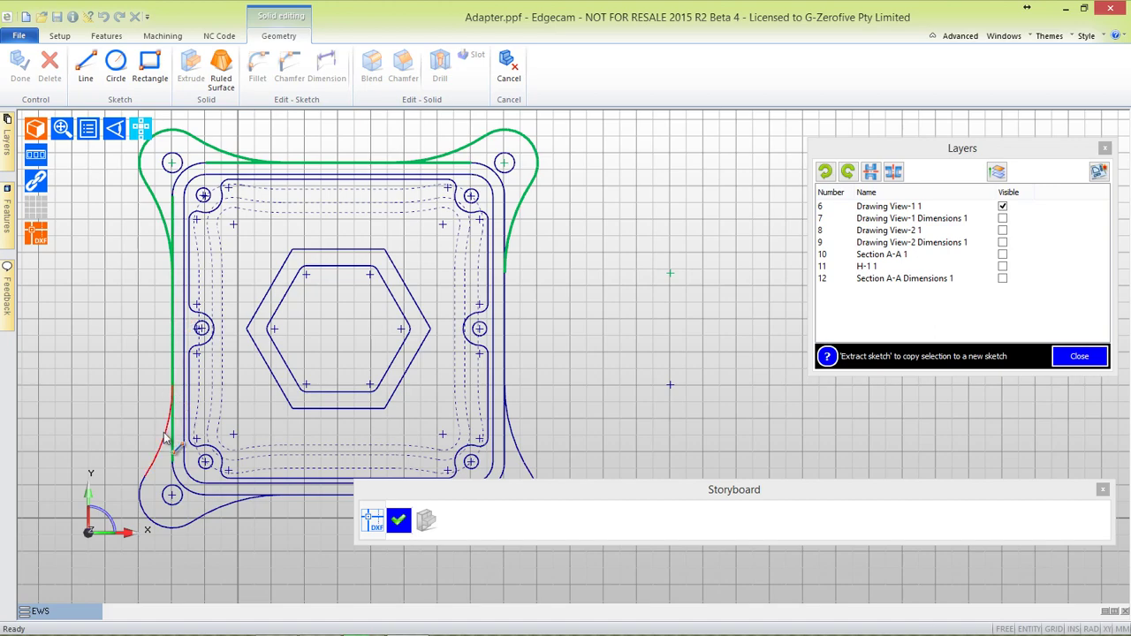
{"action": "left_click", "coordinate": [185, 523]}
Add the bottom edge, lower-right arcs and right edge, then extract the outline to a sketch
{"action": "middle_click_drag", "start_coordinate": [270, 361], "coordinate": [308, 223]}
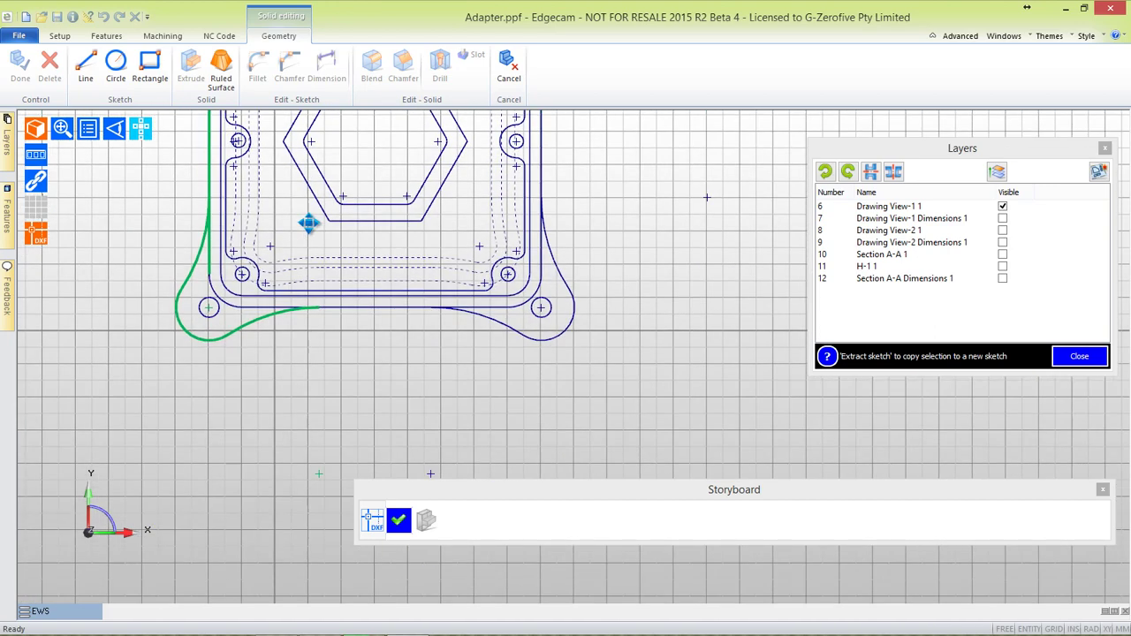
{"action": "left_click", "coordinate": [334, 308]}
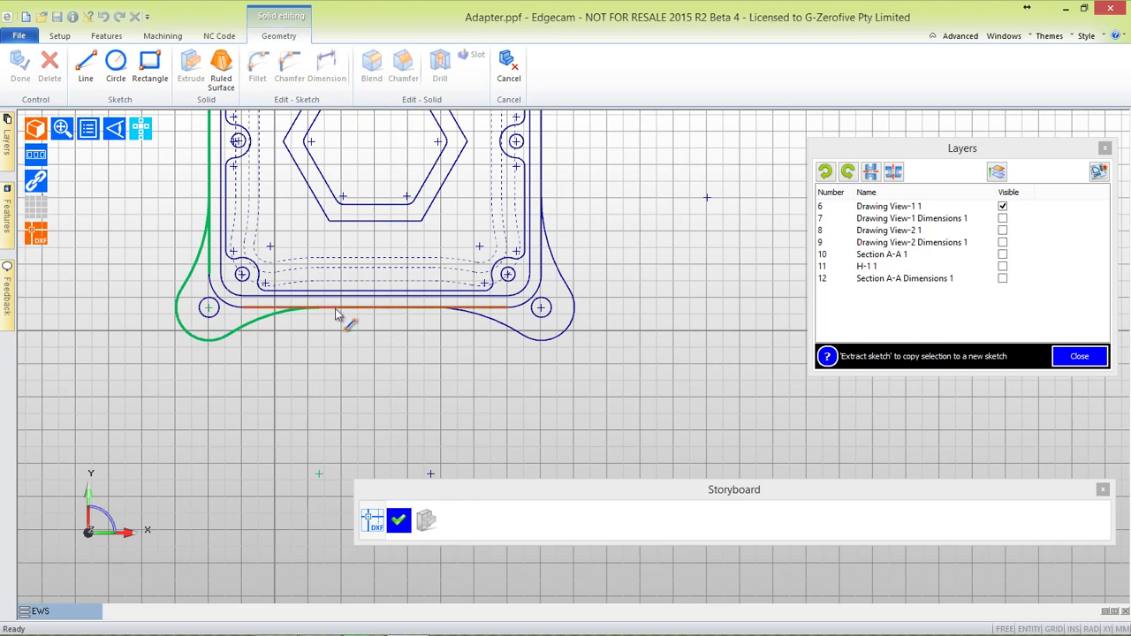
{"action": "left_click", "coordinate": [469, 318]}
{"action": "left_click", "coordinate": [543, 342]}
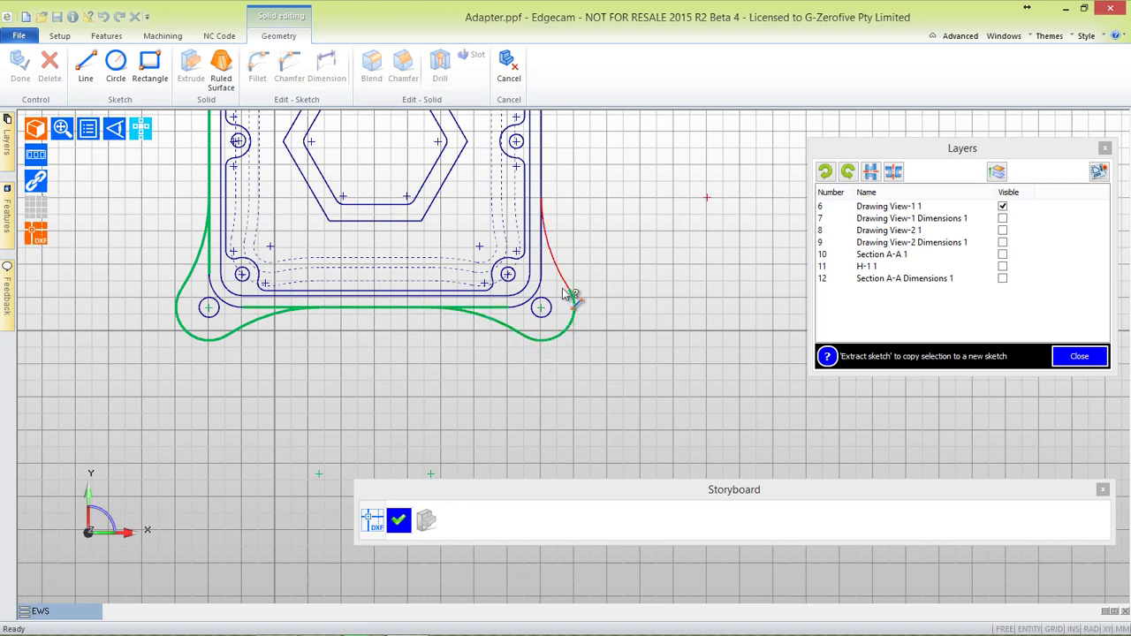
{"action": "left_click", "coordinate": [542, 184]}
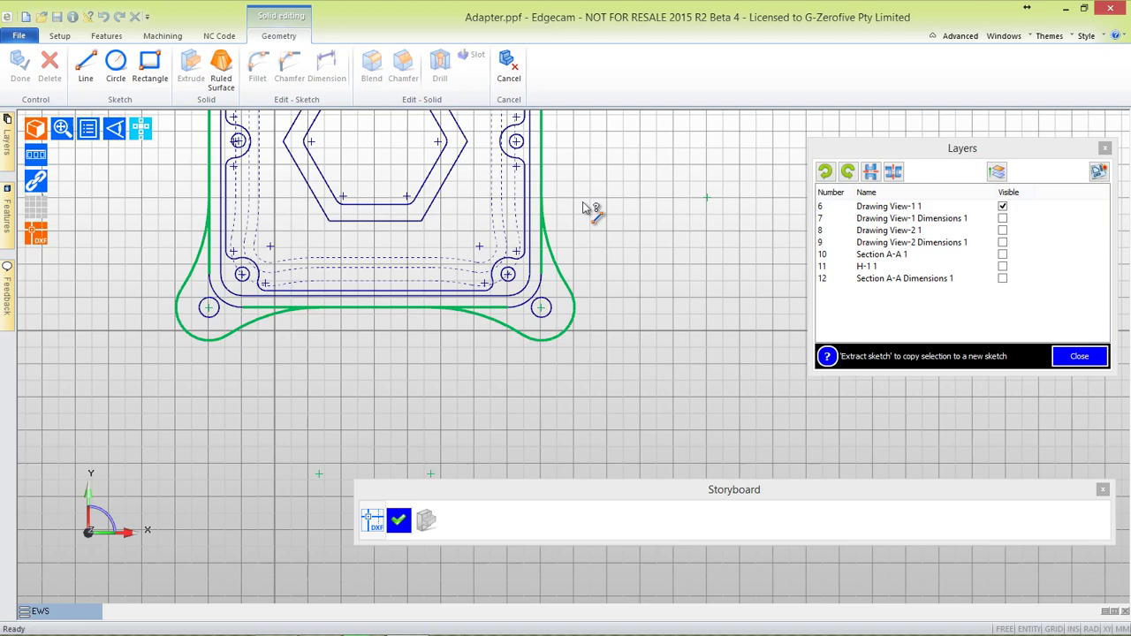
{"action": "scroll", "coordinate": [588, 211], "scroll_direction": "down", "scroll_amount": 4}
{"action": "scroll", "coordinate": [617, 327], "scroll_direction": "up", "scroll_amount": 2}
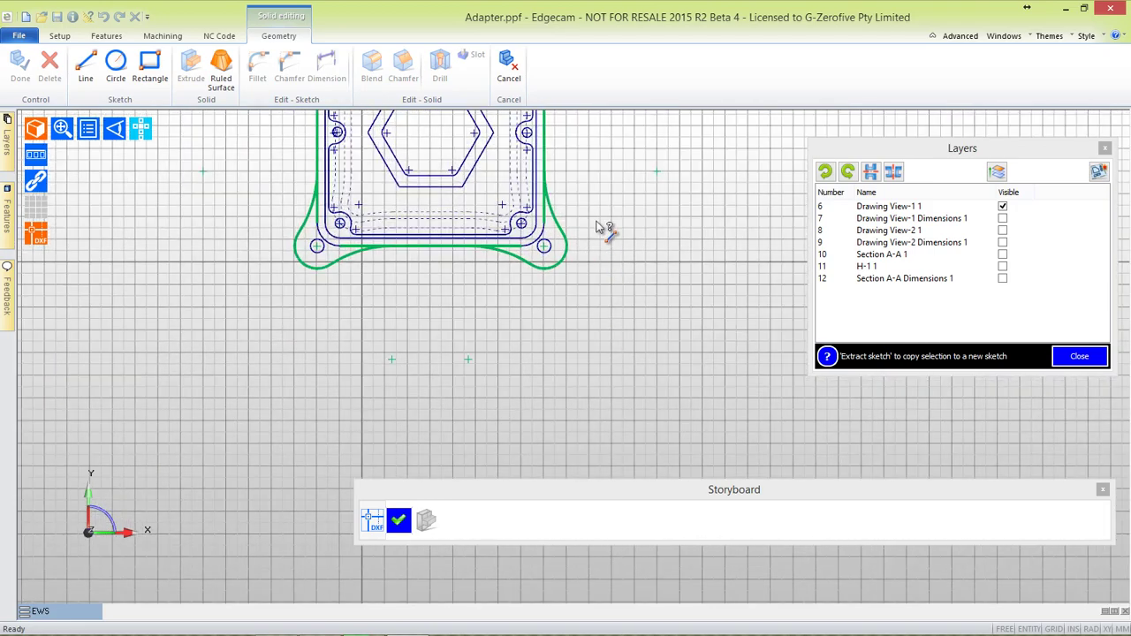
{"action": "mouse_move", "coordinate": [606, 232]}
{"action": "middle_mouse_down"}
{"action": "mouse_move", "coordinate": [627, 308]}
{"action": "mouse_move", "coordinate": [694, 404]}
{"action": "middle_mouse_up"}
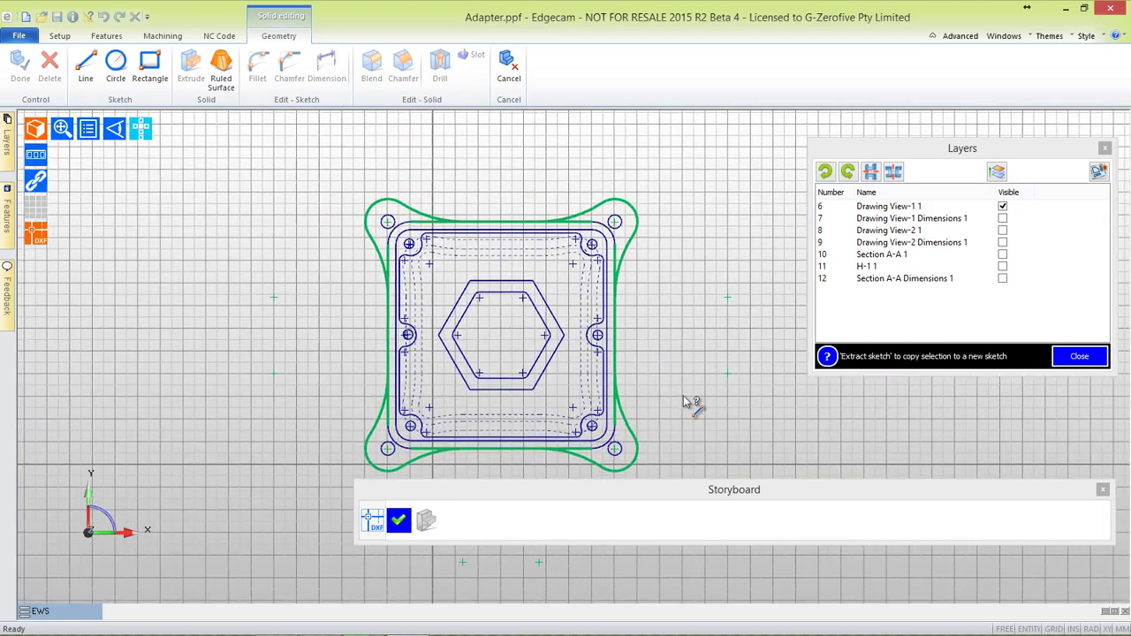
{"action": "left_click", "coordinate": [1098, 171]}
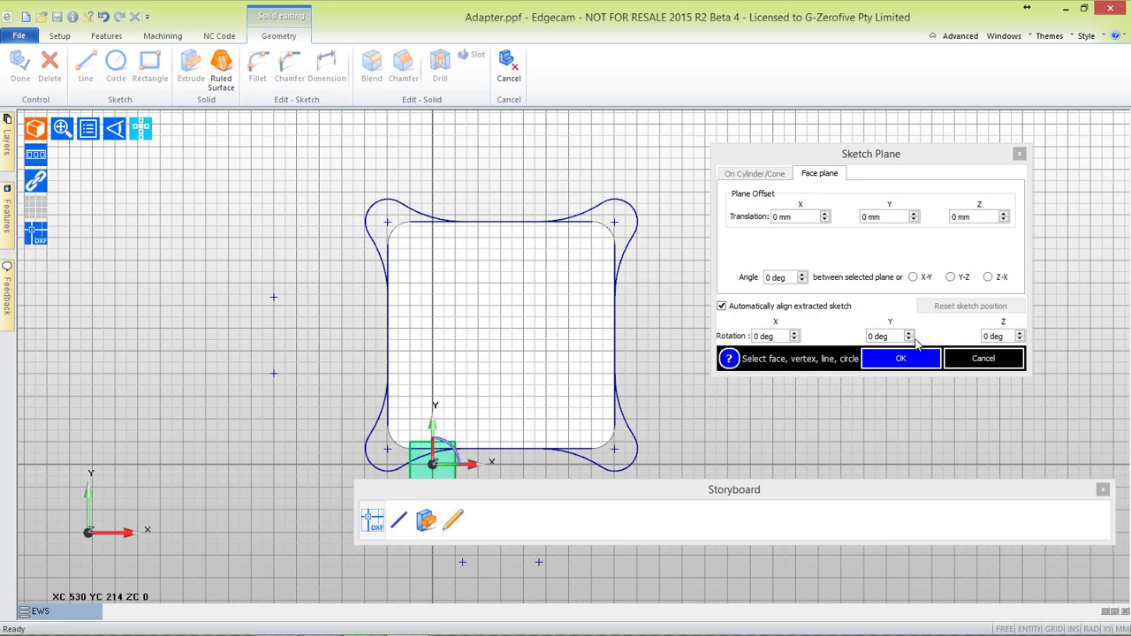
Offset the extracted outline's sketch plane to Z = -42 mm
{"action": "mouse_move", "coordinate": [682, 341]}
{"action": "middle_mouse_down"}
{"action": "mouse_move", "coordinate": [512, 255]}
{"action": "mouse_move", "coordinate": [500, 221]}
{"action": "middle_mouse_up"}
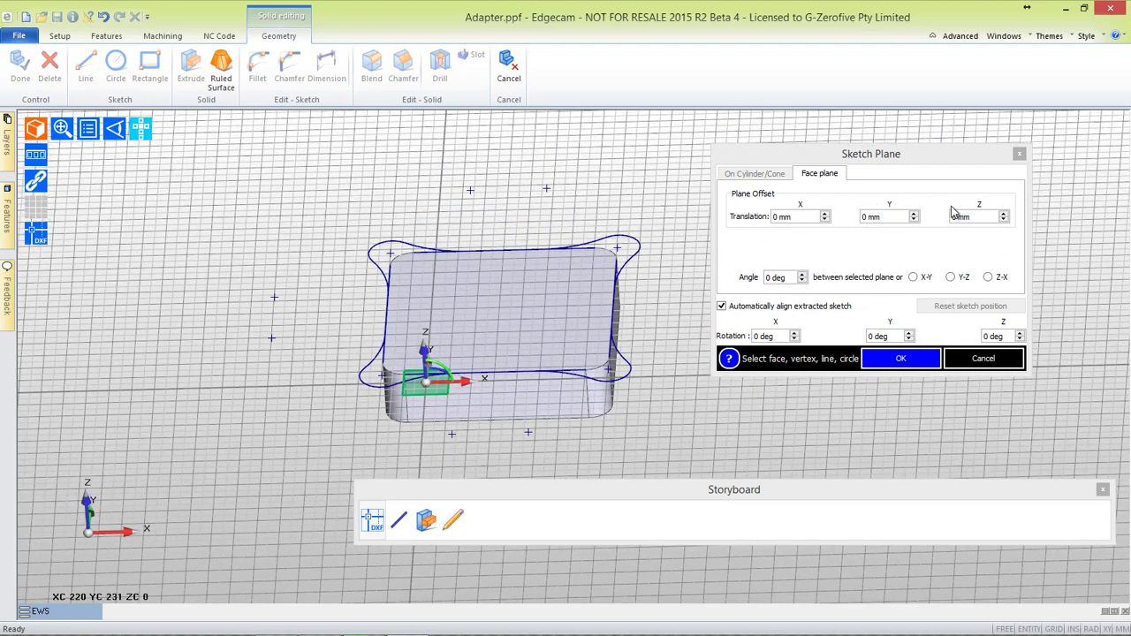
{"action": "left_click", "coordinate": [979, 216]}
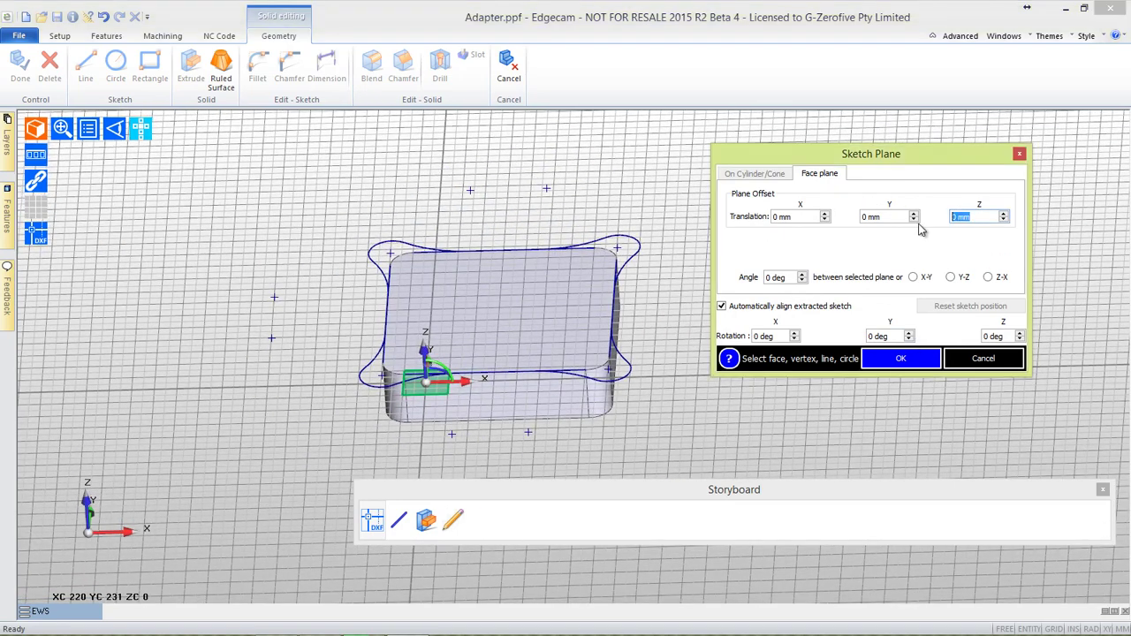
{"action": "type", "text": "-42"}
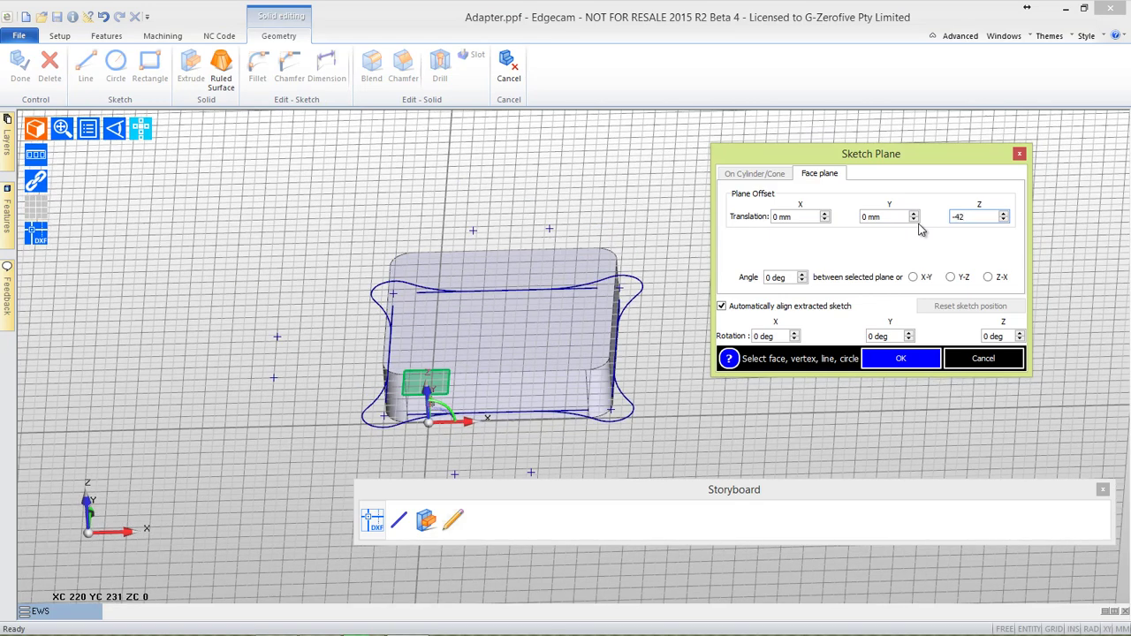
{"action": "left_click", "coordinate": [890, 365]}
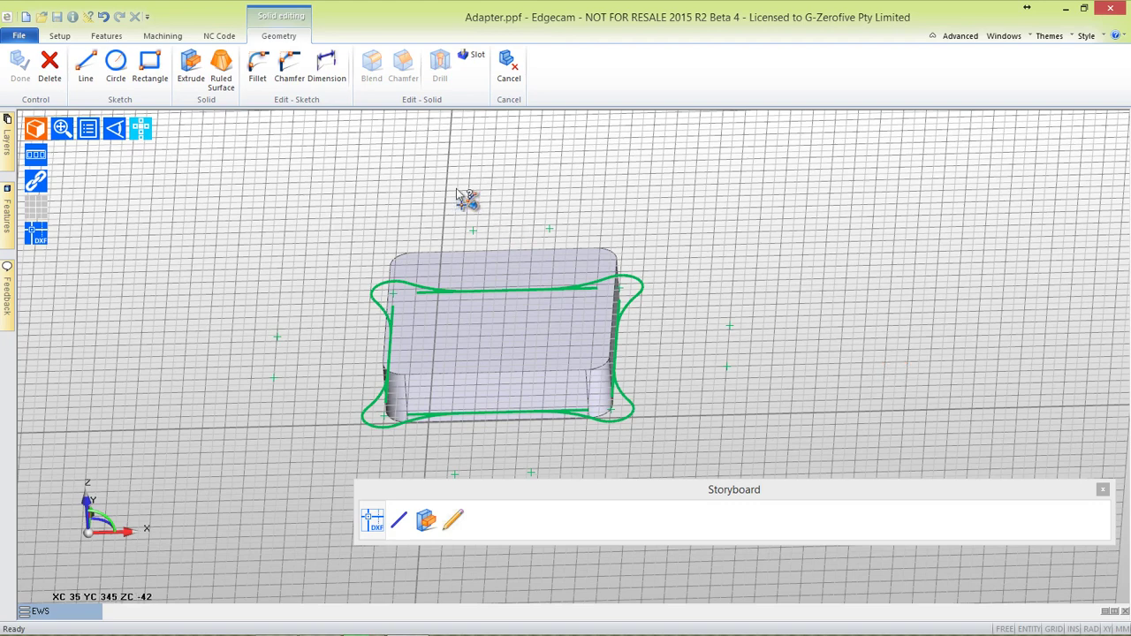
Trim away the top, right, bottom and left straight segments from the outline sketch
{"action": "left_click", "coordinate": [959, 38]}
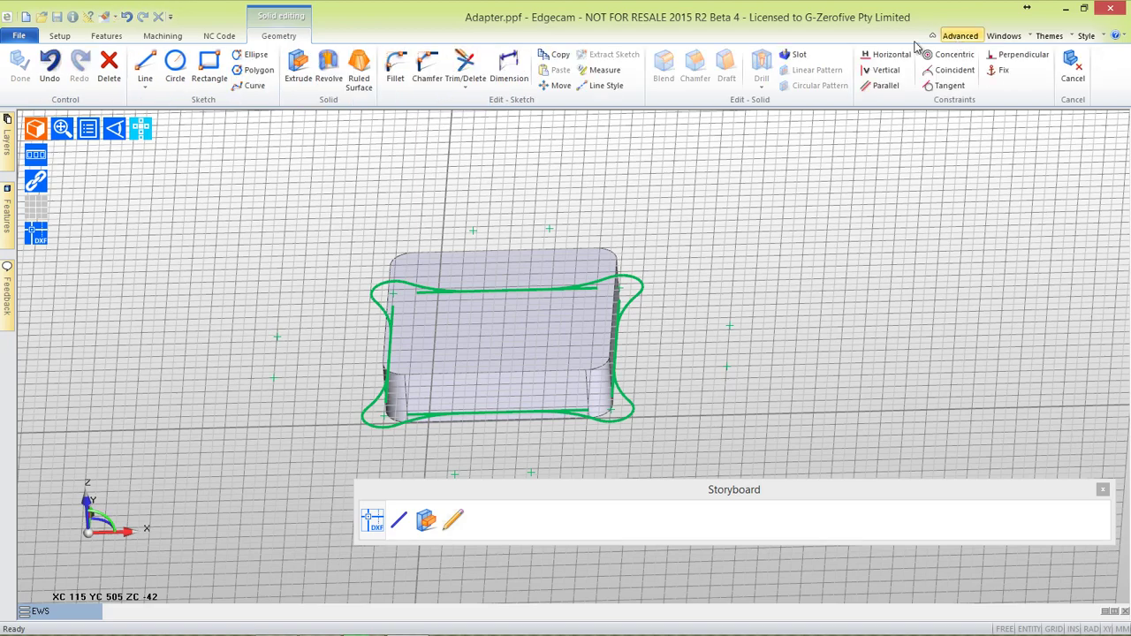
{"action": "left_click", "coordinate": [463, 69]}
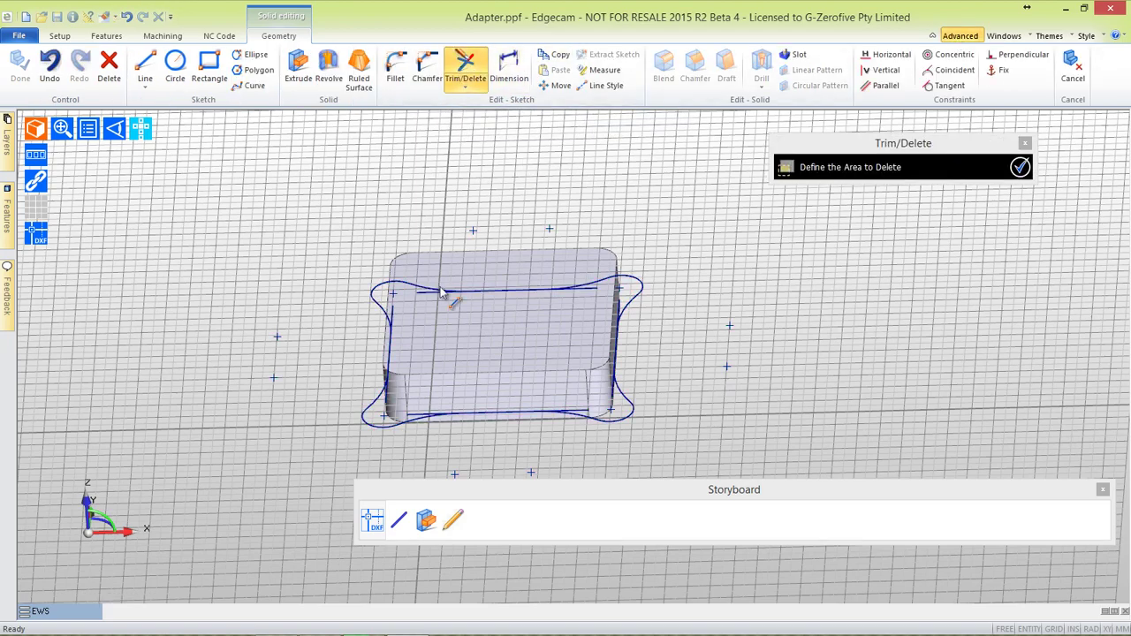
{"action": "left_click", "coordinate": [433, 301]}
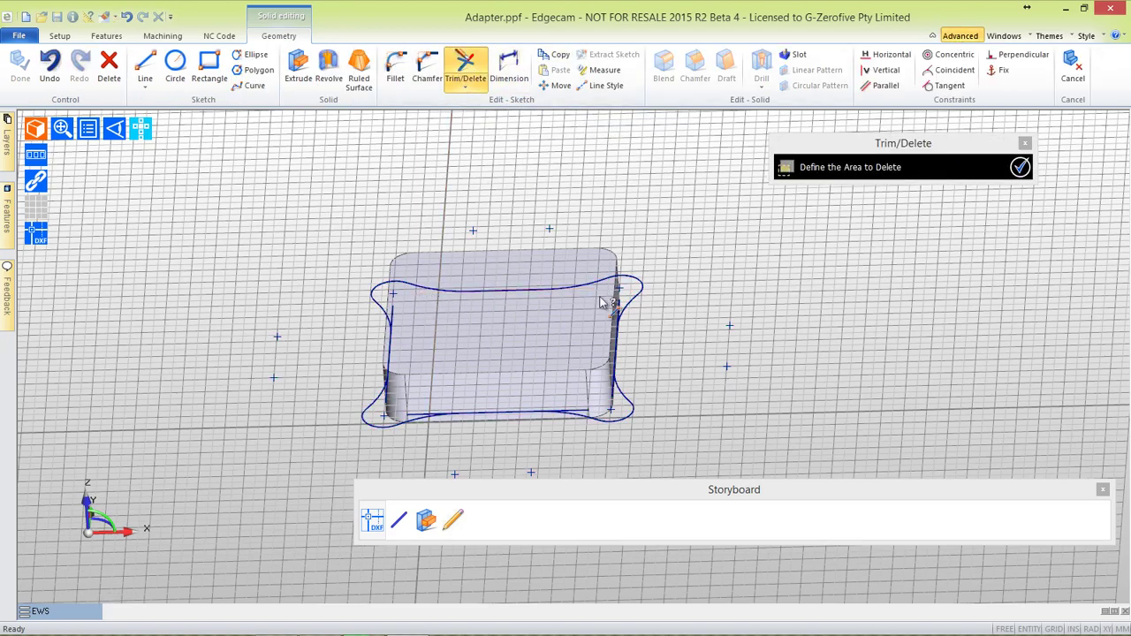
{"action": "left_click", "coordinate": [614, 400]}
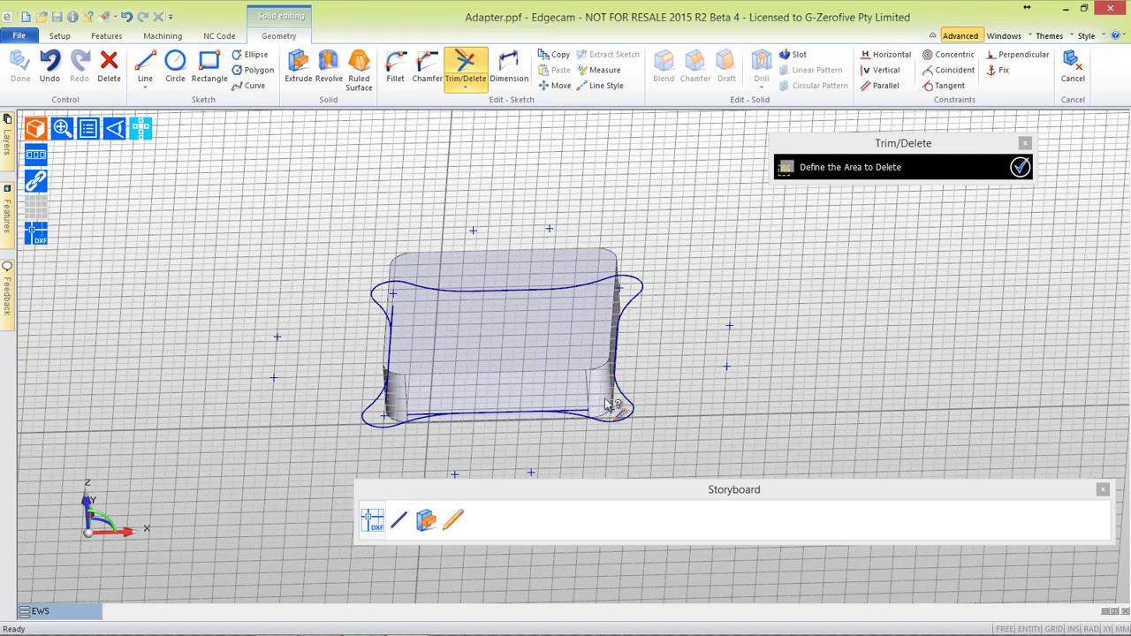
{"action": "left_click", "coordinate": [420, 416]}
{"action": "left_click", "coordinate": [386, 400]}
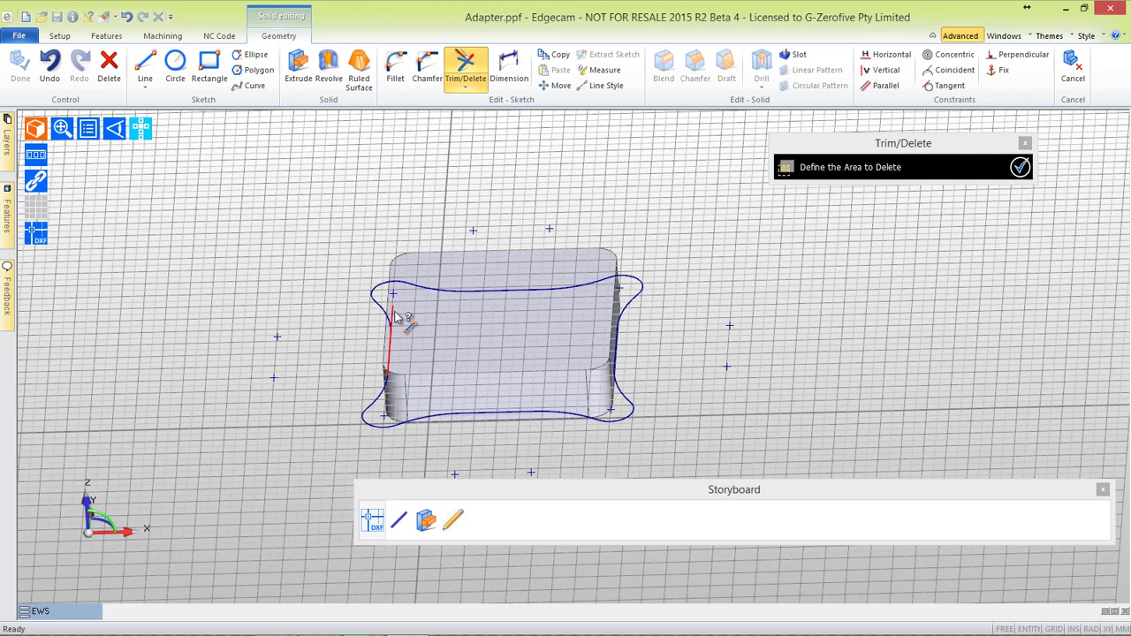
{"action": "left_click", "coordinate": [395, 316]}
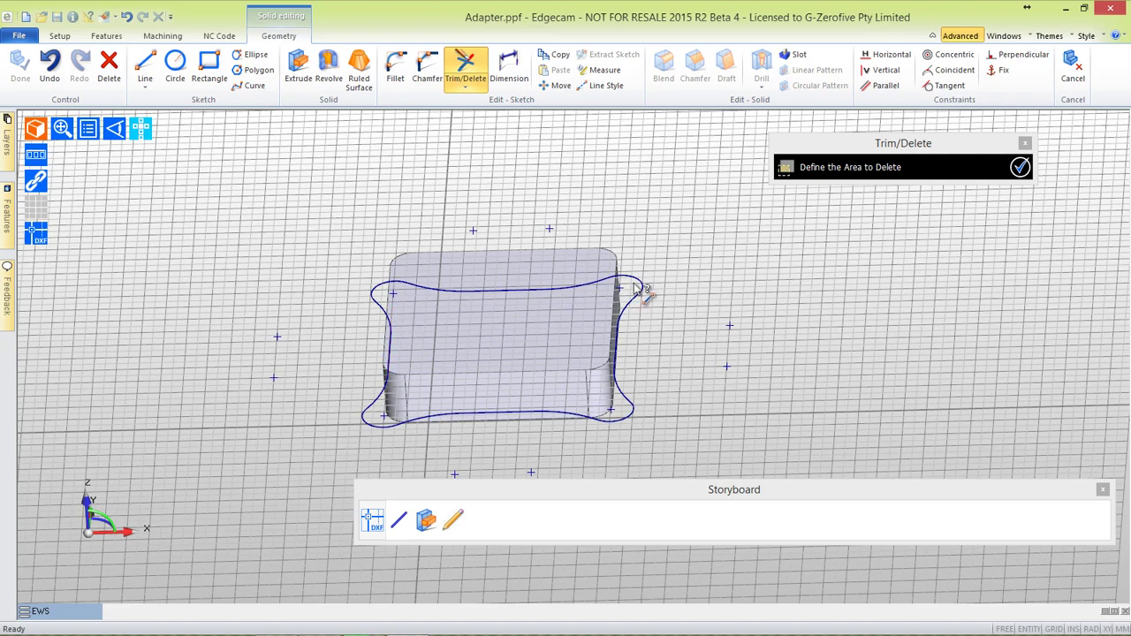
Dismiss the open-contour error and trim the faulty corner so the outline can be extruded
{"action": "left_click", "coordinate": [294, 71]}
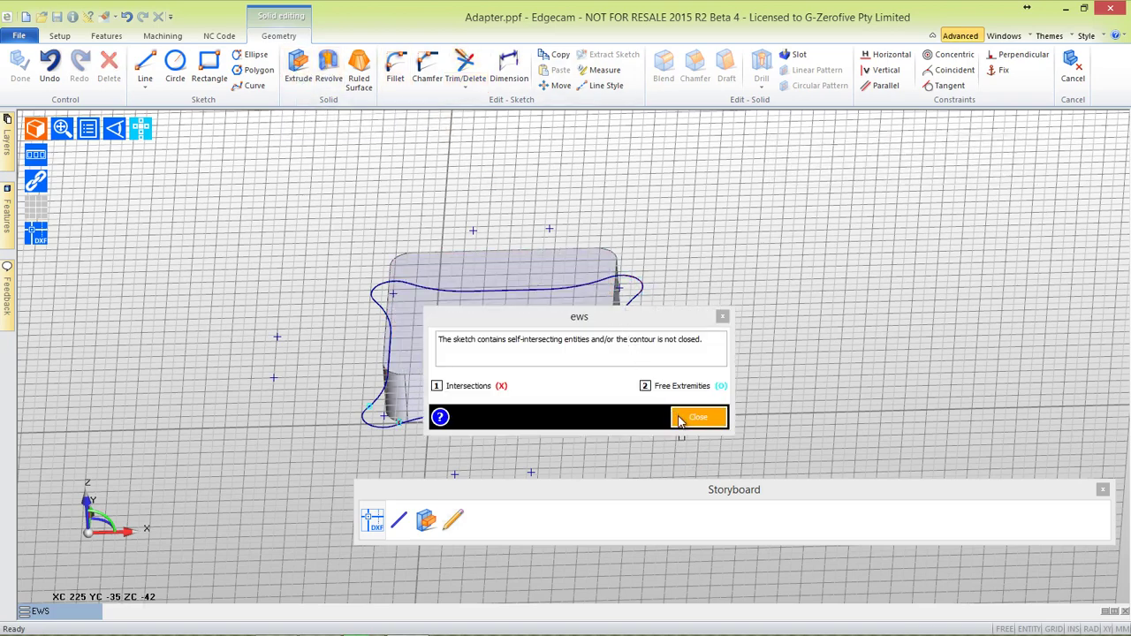
{"action": "left_click_drag", "start_coordinate": [593, 316], "coordinate": [831, 225]}
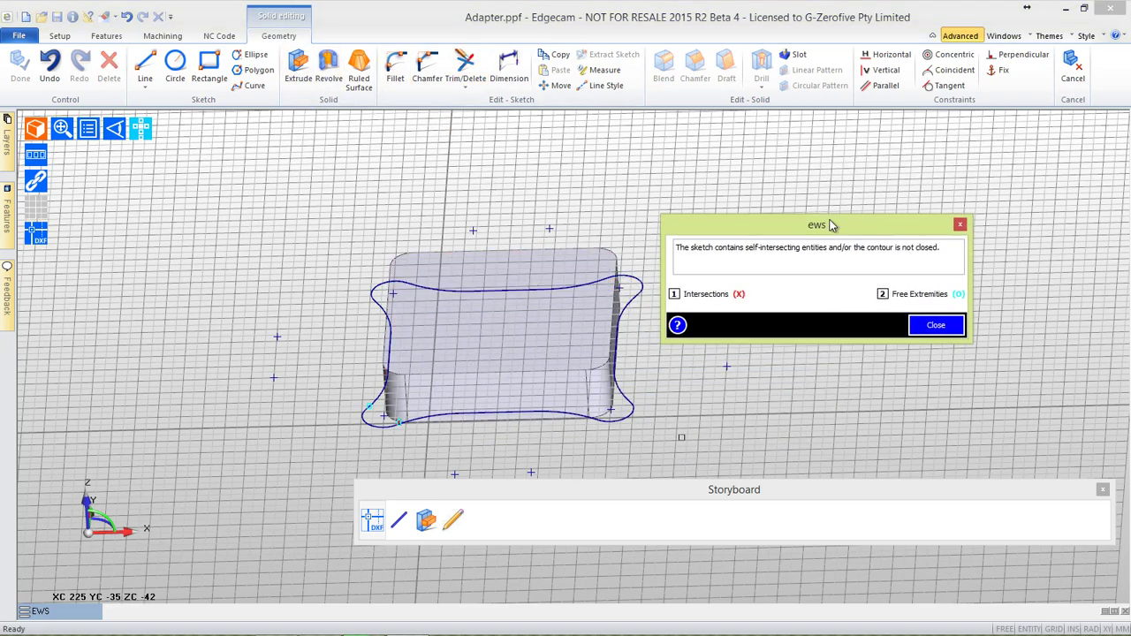
{"action": "left_click", "coordinate": [936, 326]}
{"action": "scroll", "coordinate": [410, 441], "scroll_direction": "up", "scroll_amount": 5}
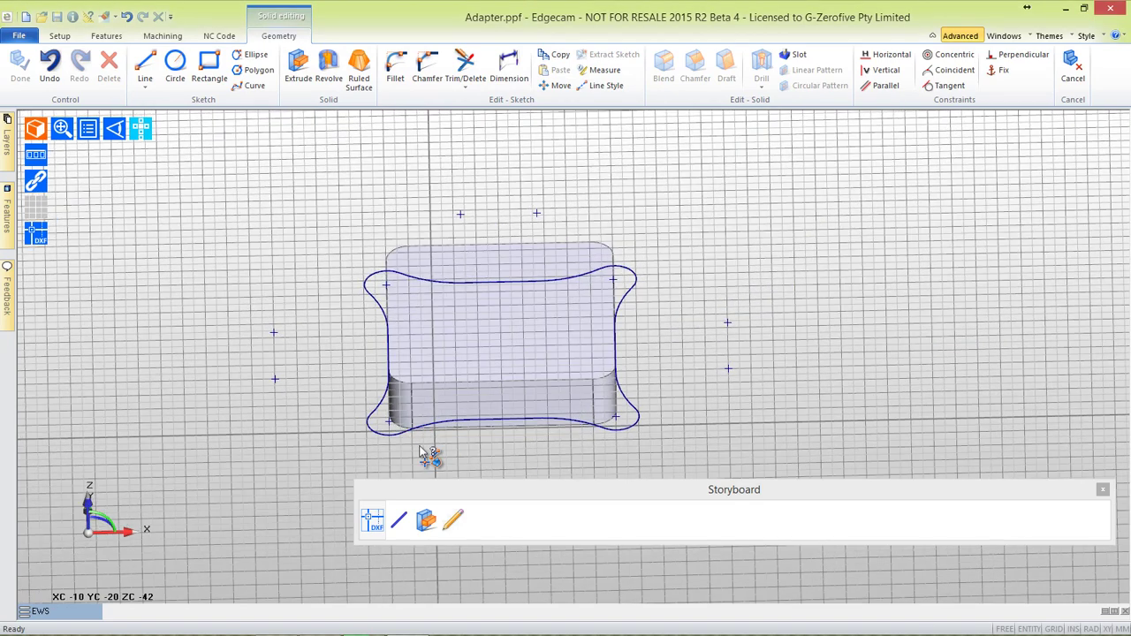
{"action": "scroll", "coordinate": [411, 441], "scroll_direction": "up", "scroll_amount": 3}
{"action": "key", "text": "t"}
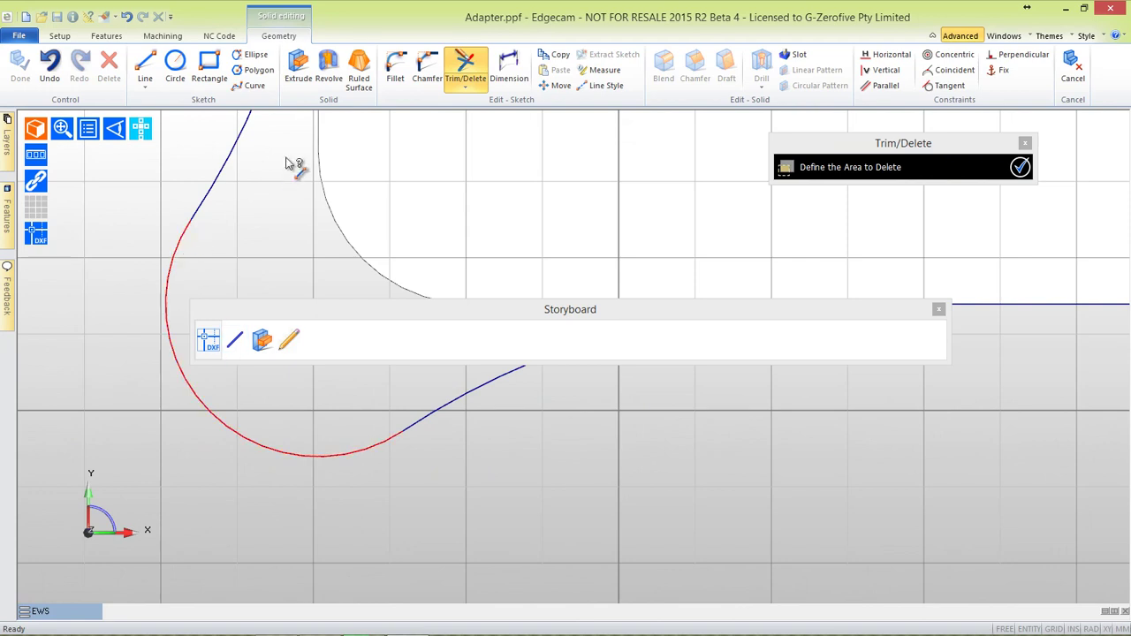
{"action": "left_click", "coordinate": [296, 69]}
Extrude the four-lobed outline with an 8 mm Extension 2 length to form the base flange
{"action": "scroll", "coordinate": [479, 229], "scroll_direction": "down", "scroll_amount": 3}
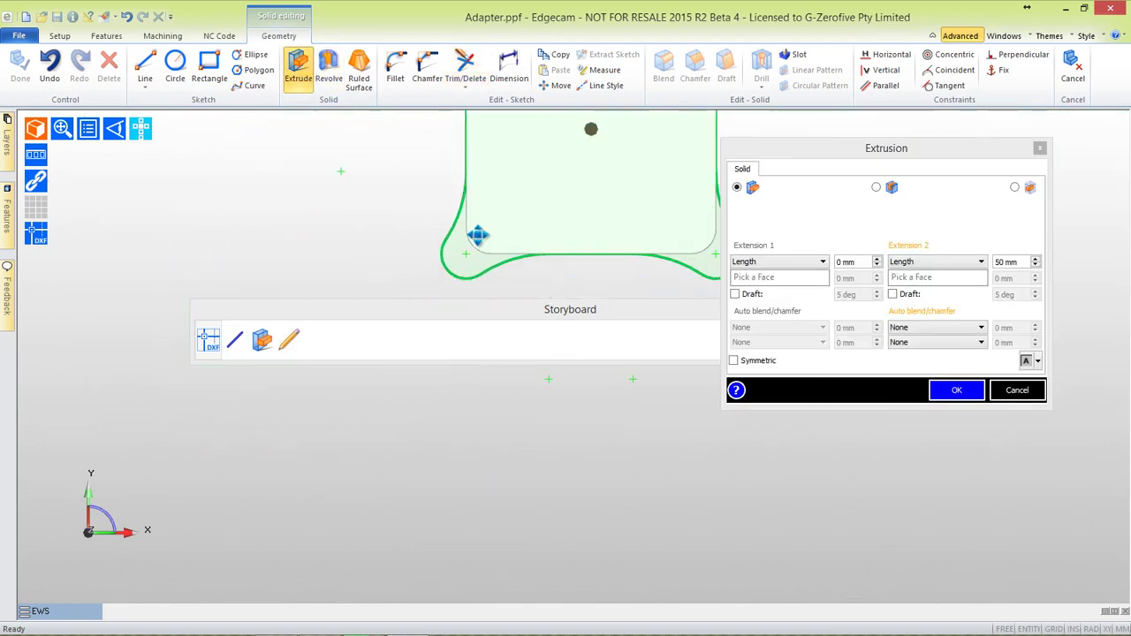
{"action": "middle_click_drag", "start_coordinate": [530, 200], "coordinate": [436, 318]}
{"action": "left_click_drag", "start_coordinate": [437, 313], "coordinate": [642, 492]}
{"action": "mouse_move", "coordinate": [457, 288]}
{"action": "middle_mouse_down"}
{"action": "mouse_move", "coordinate": [433, 345]}
{"action": "mouse_move", "coordinate": [382, 314]}
{"action": "mouse_move", "coordinate": [402, 234]}
{"action": "middle_mouse_up"}
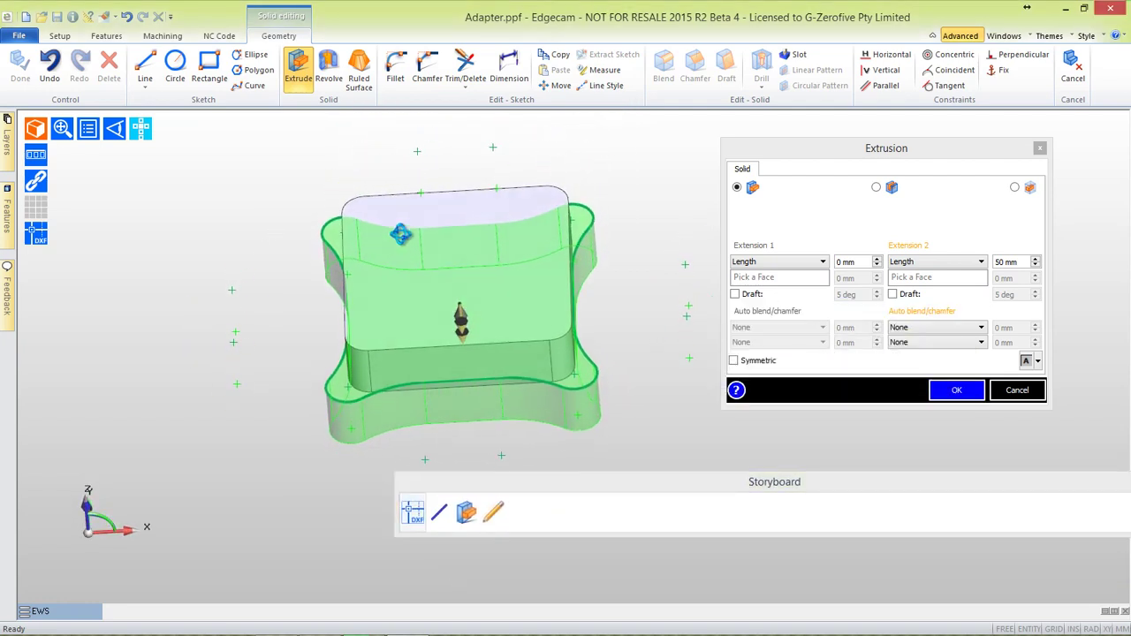
{"action": "left_click", "coordinate": [1008, 262]}
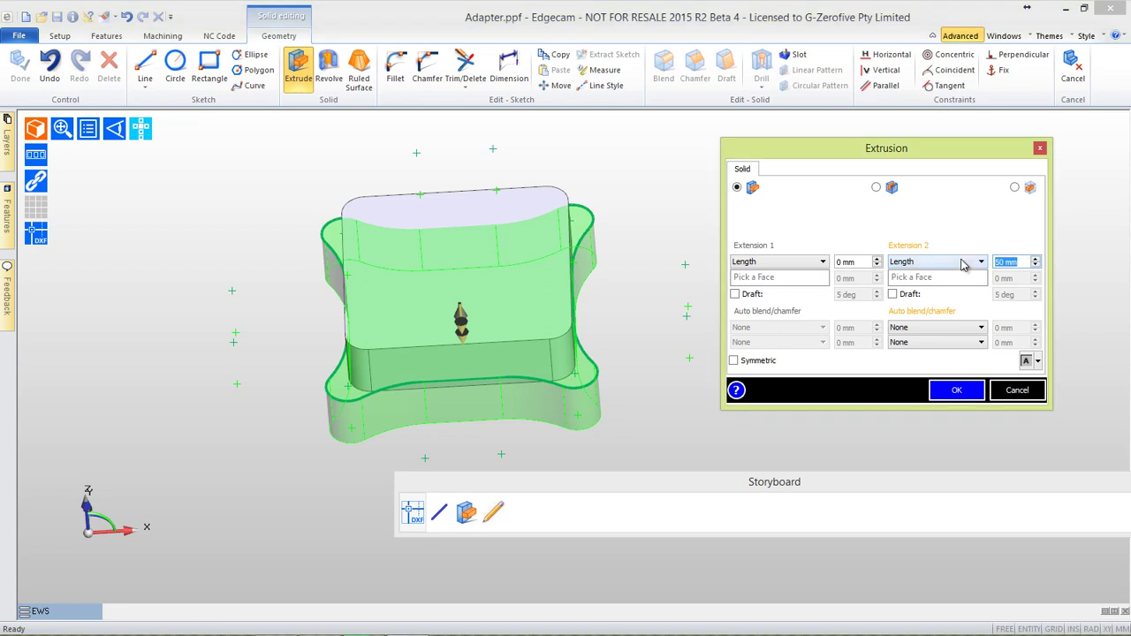
{"action": "type", "text": "8"}
{"action": "left_click", "coordinate": [970, 386]}
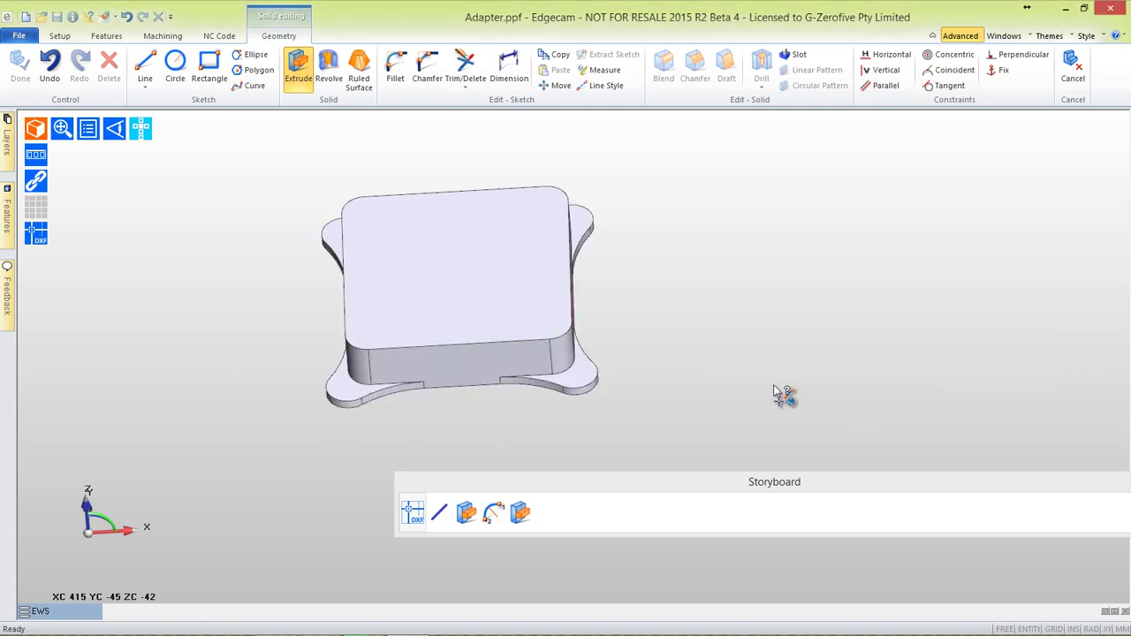
{"action": "middle_click_drag", "start_coordinate": [836, 371], "coordinate": [678, 310]}
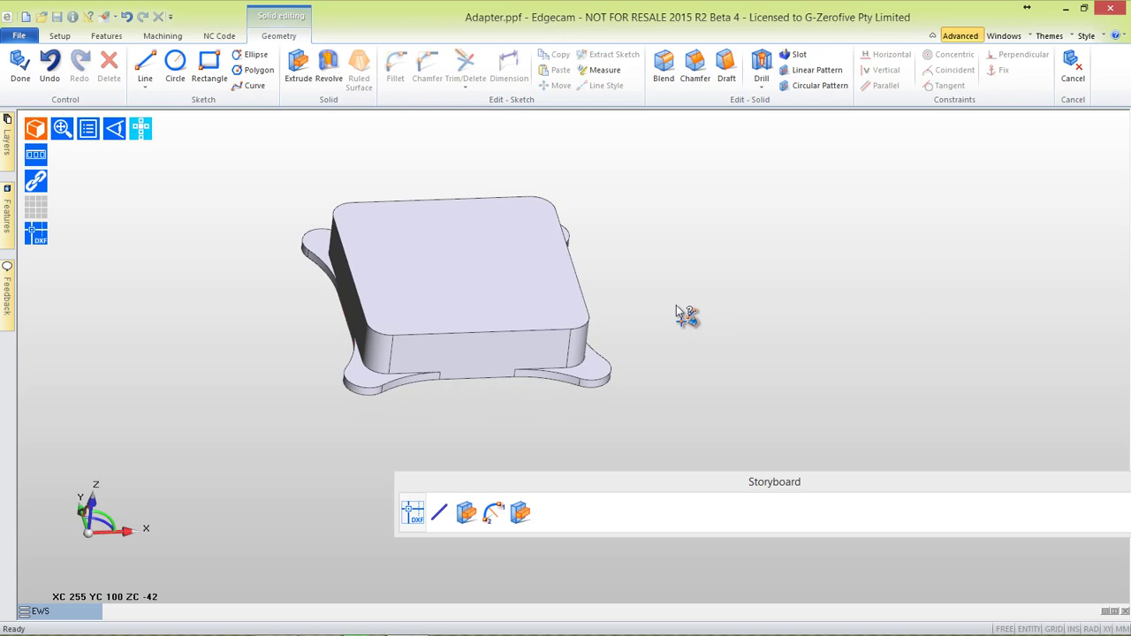
Extract the DXF's inner rounded-square and hexagon profiles into a new sketch
{"action": "left_click", "coordinate": [421, 517]}
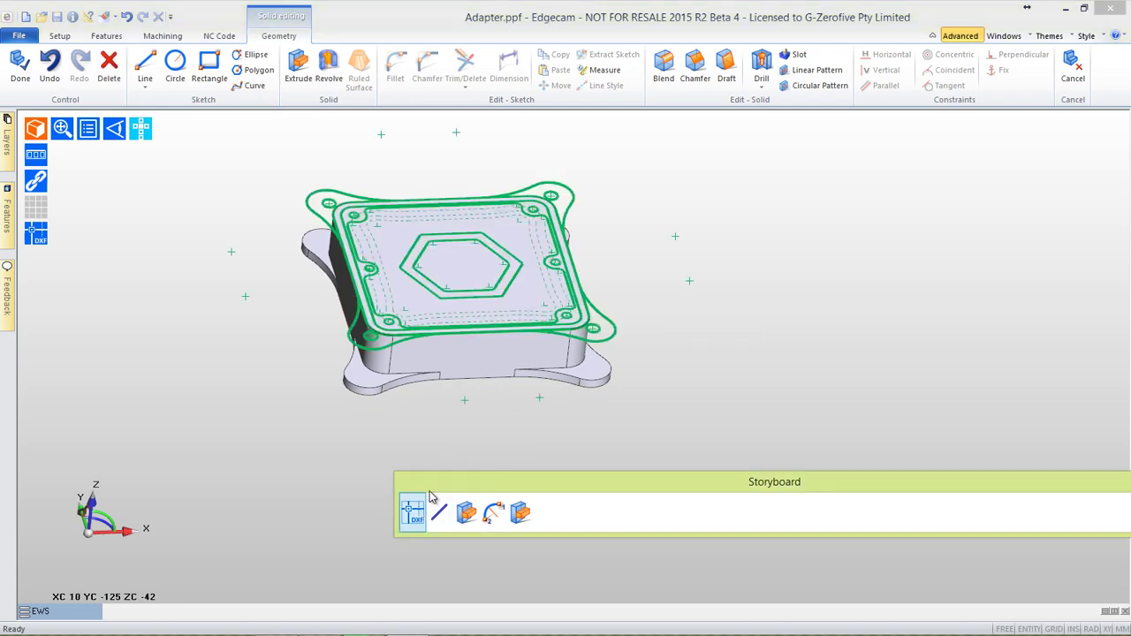
{"action": "double_click", "coordinate": [414, 518]}
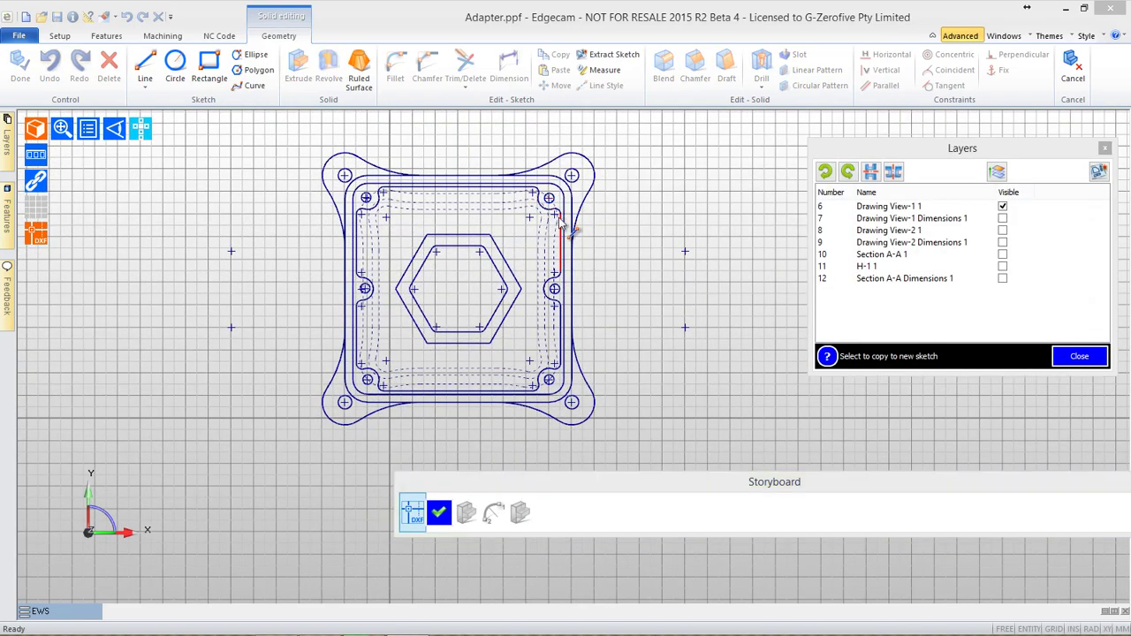
{"action": "left_click", "coordinate": [558, 223]}
{"action": "left_click", "coordinate": [519, 285]}
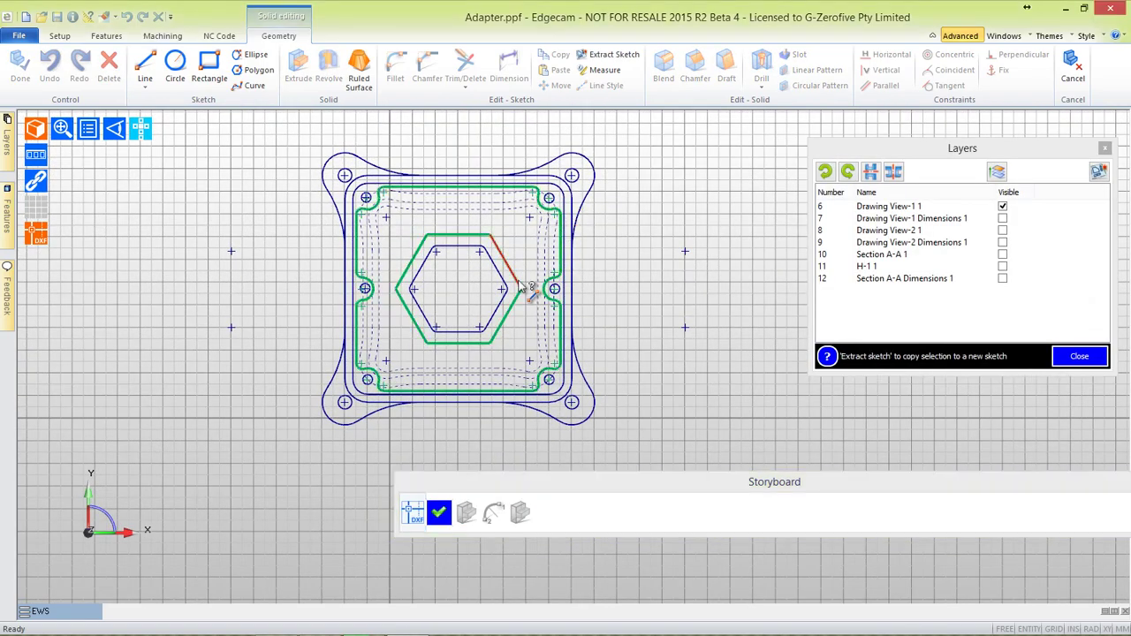
{"action": "left_click", "coordinate": [1099, 172]}
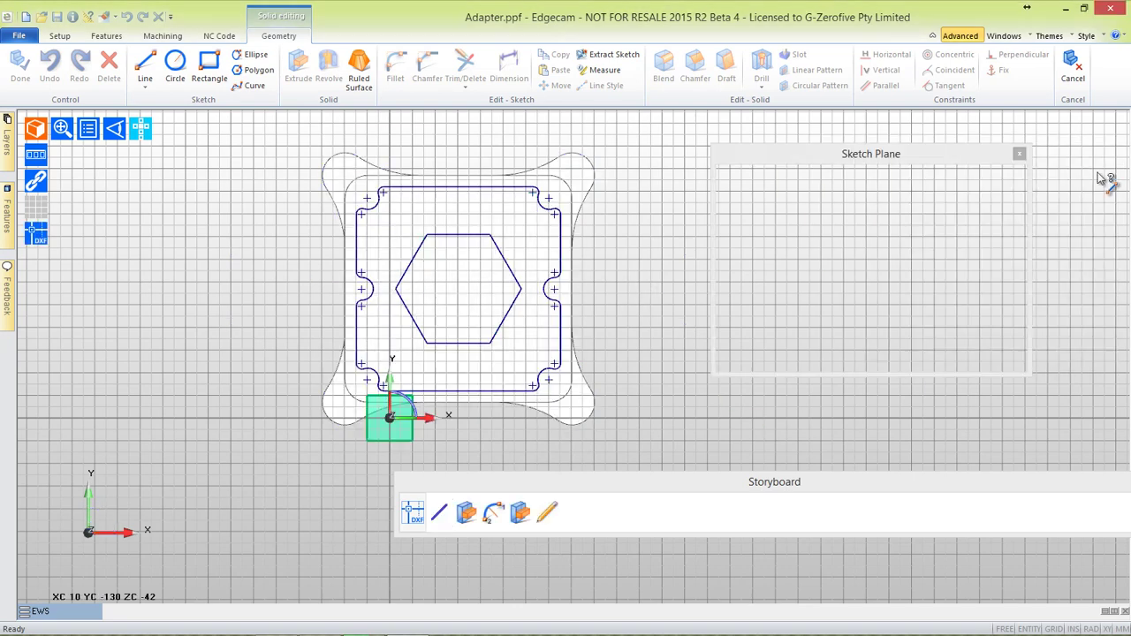
{"action": "right_click", "coordinate": [835, 337]}
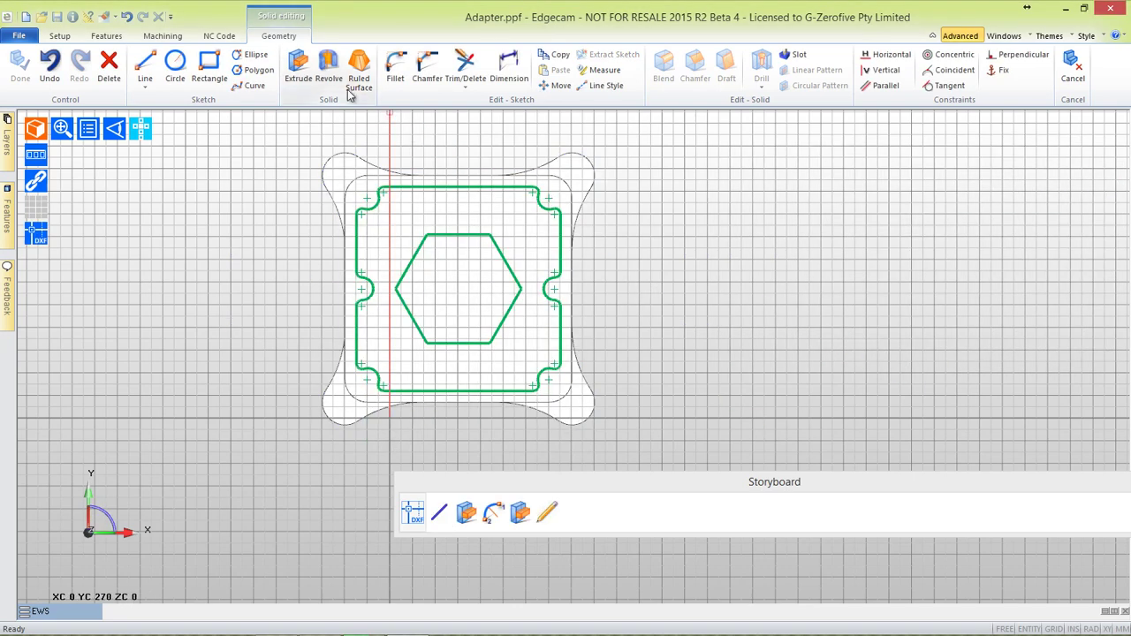
Extrude the profiles as a cut 40 mm into the block to form the pocket
{"action": "left_click", "coordinate": [298, 66]}
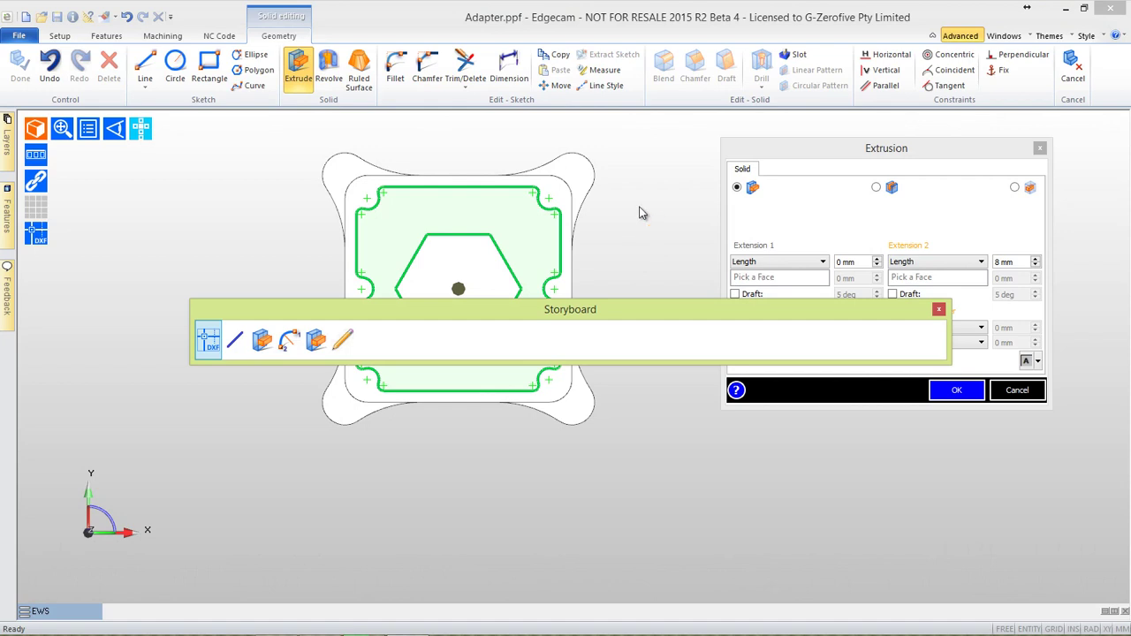
{"action": "middle_click_drag", "start_coordinate": [642, 212], "coordinate": [669, 149]}
{"action": "left_click", "coordinate": [875, 187]}
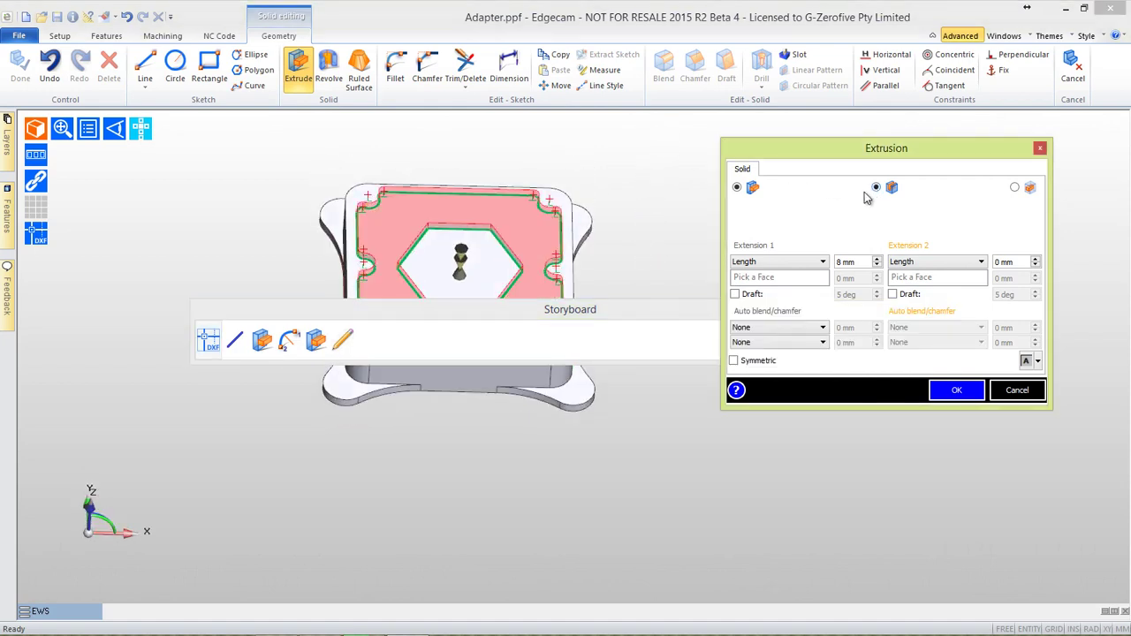
{"action": "left_click_drag", "start_coordinate": [461, 276], "coordinate": [460, 307]}
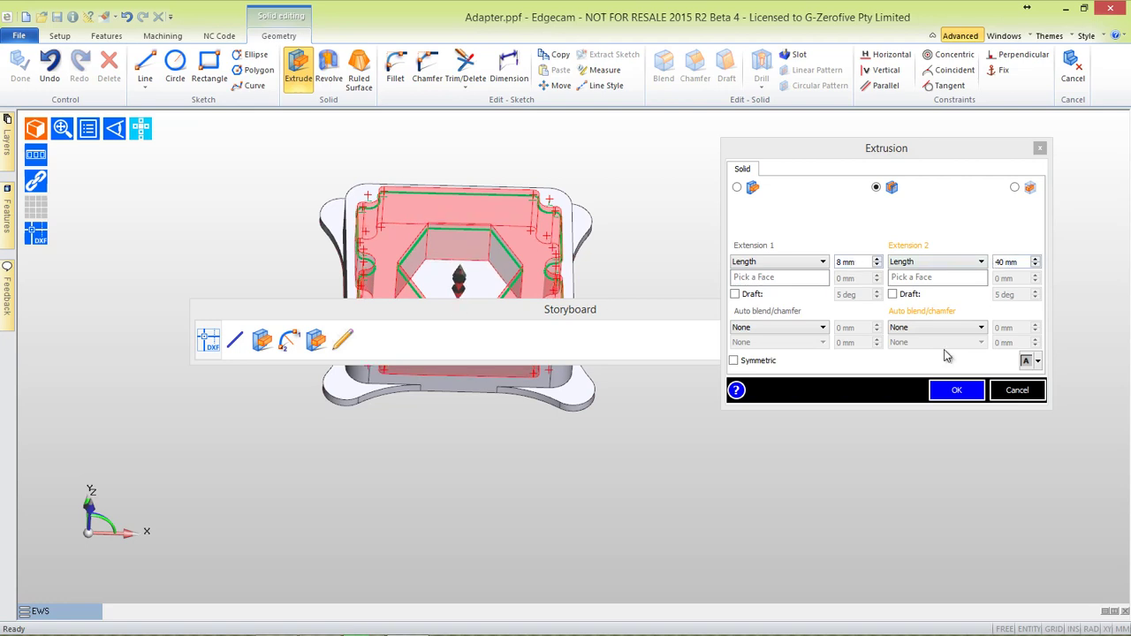
{"action": "left_click", "coordinate": [955, 390]}
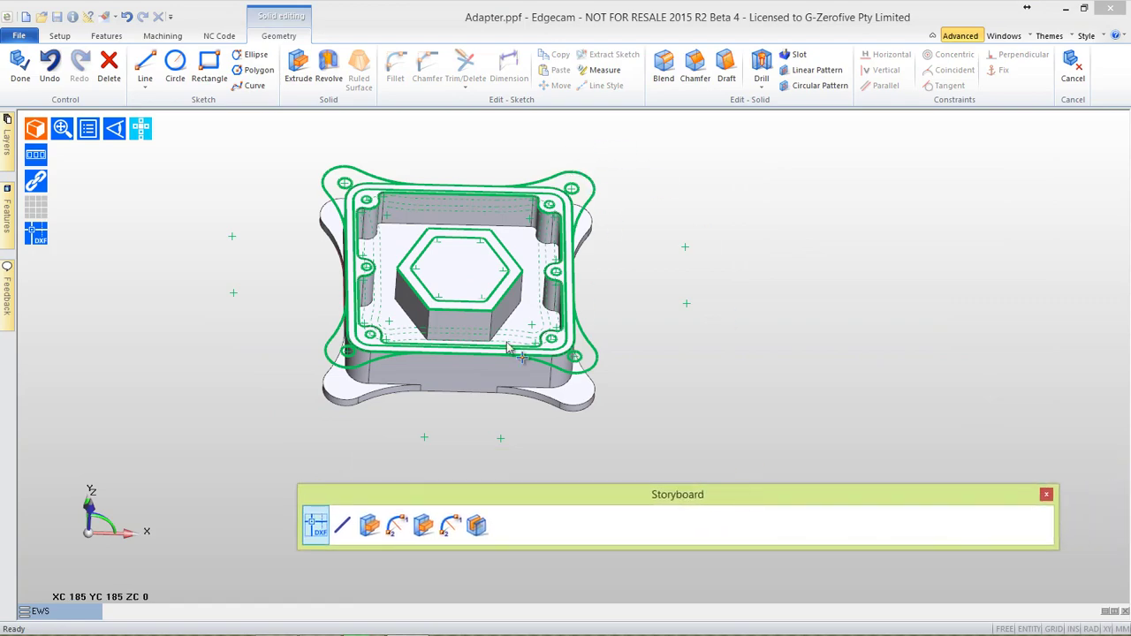
Extract the DXF hexagon into its own sketch and extrude it with 8 mm and 40 mm extensions
{"action": "left_click", "coordinate": [315, 540]}
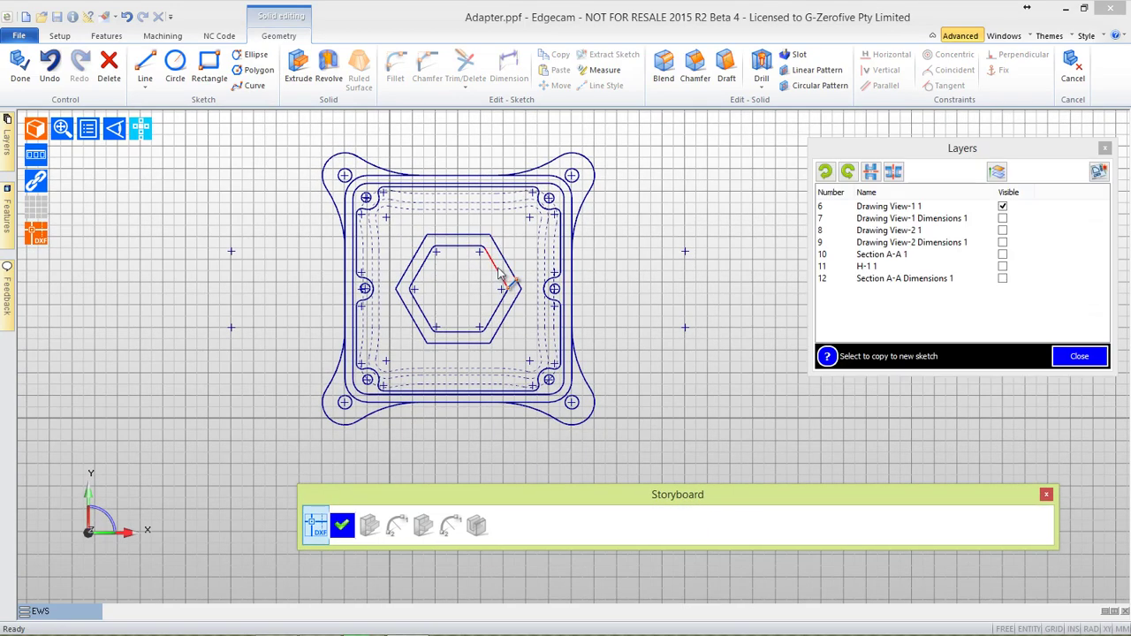
{"action": "left_click", "coordinate": [495, 269]}
{"action": "left_click", "coordinate": [1033, 229]}
{"action": "left_click", "coordinate": [1098, 171]}
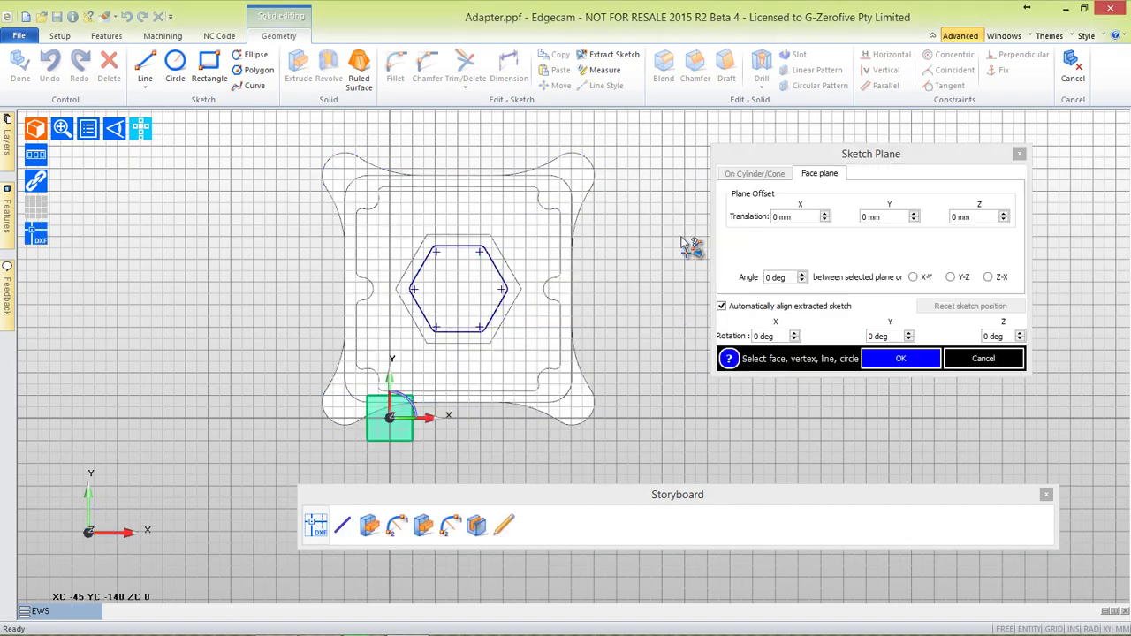
{"action": "left_click", "coordinate": [900, 358]}
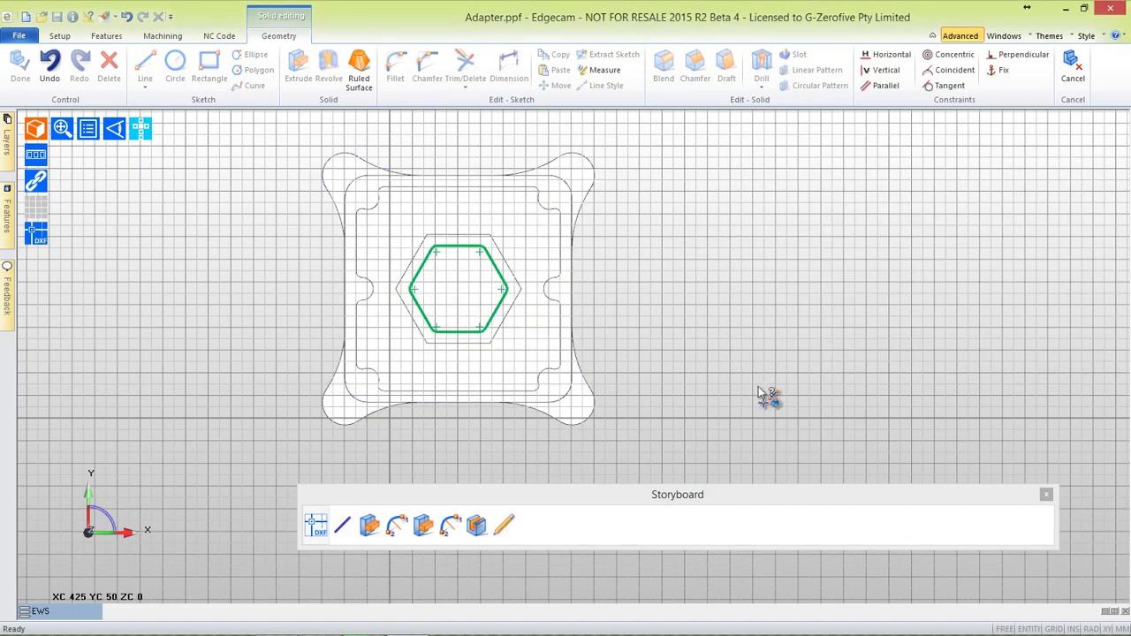
{"action": "left_click", "coordinate": [297, 75]}
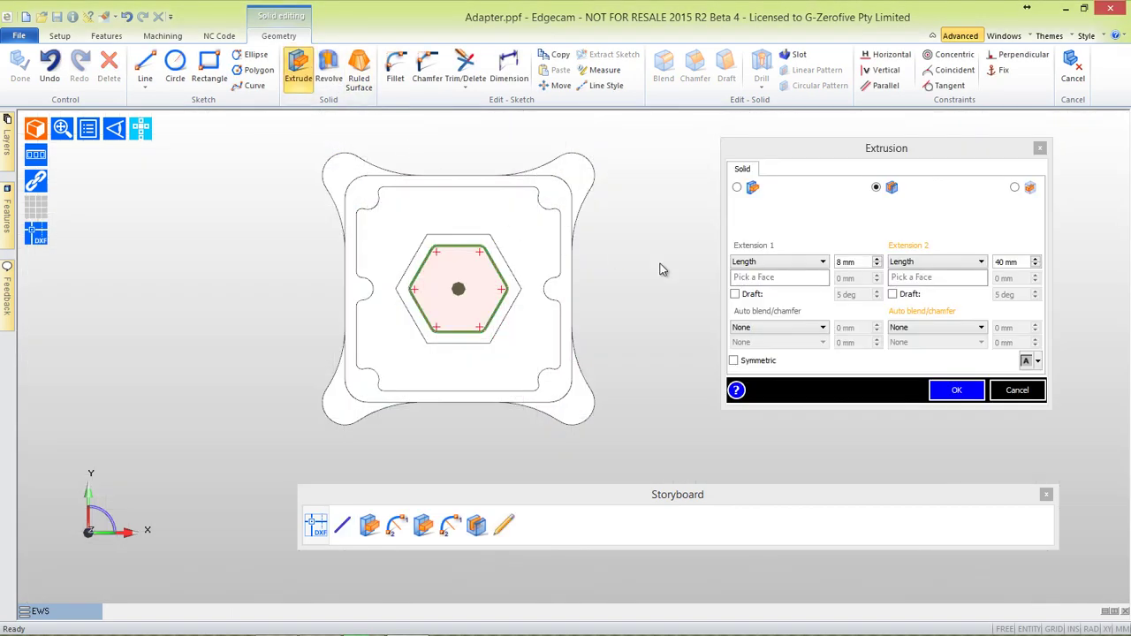
{"action": "left_click", "coordinate": [958, 391]}
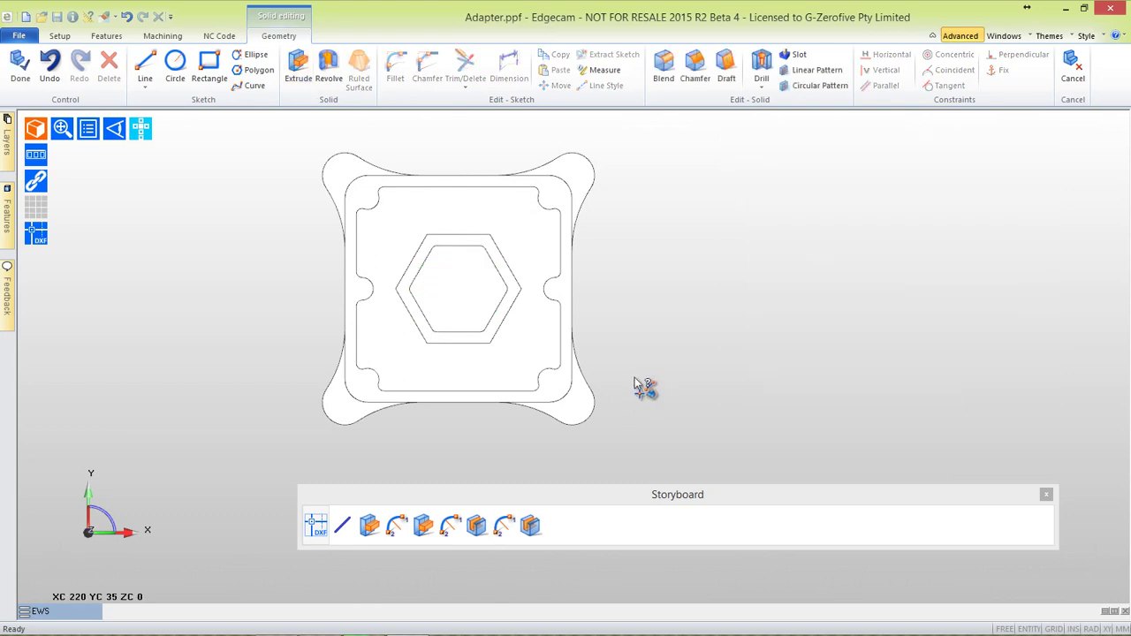
Extract the small side circles from the DXF drawing into a new sketch
{"action": "left_click", "coordinate": [313, 526]}
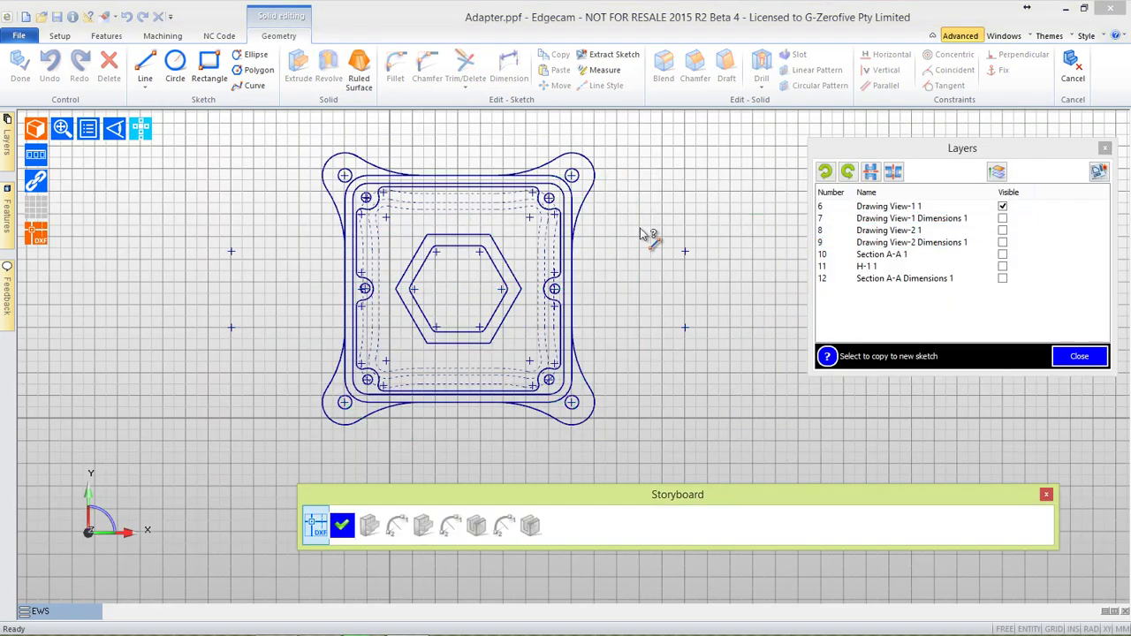
{"action": "left_click", "coordinate": [555, 200]}
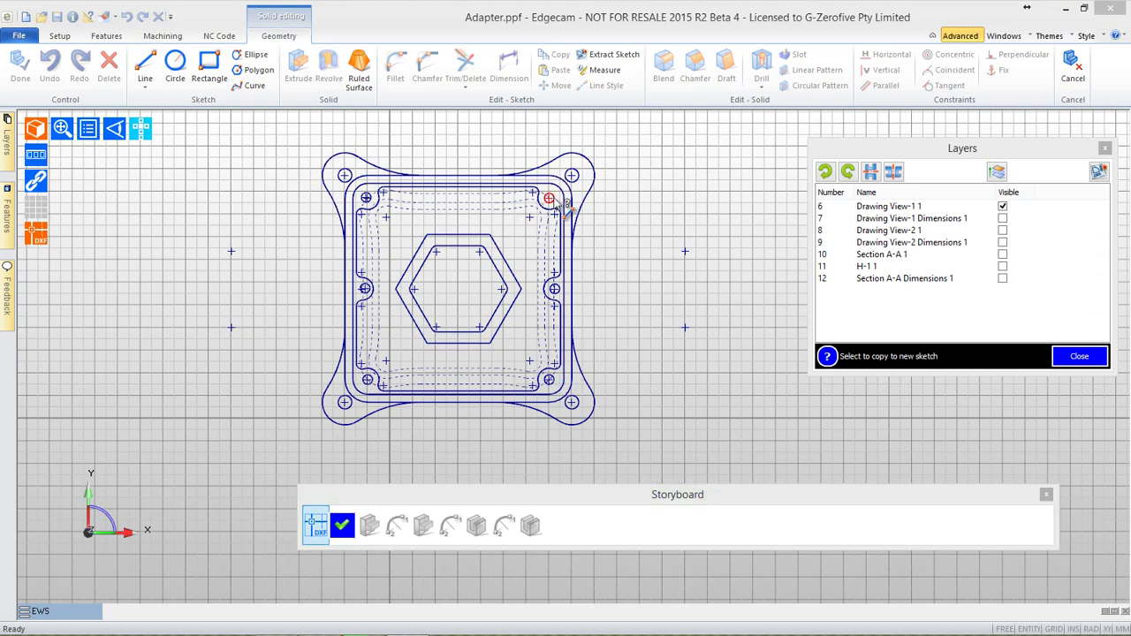
{"action": "left_click", "coordinate": [557, 290]}
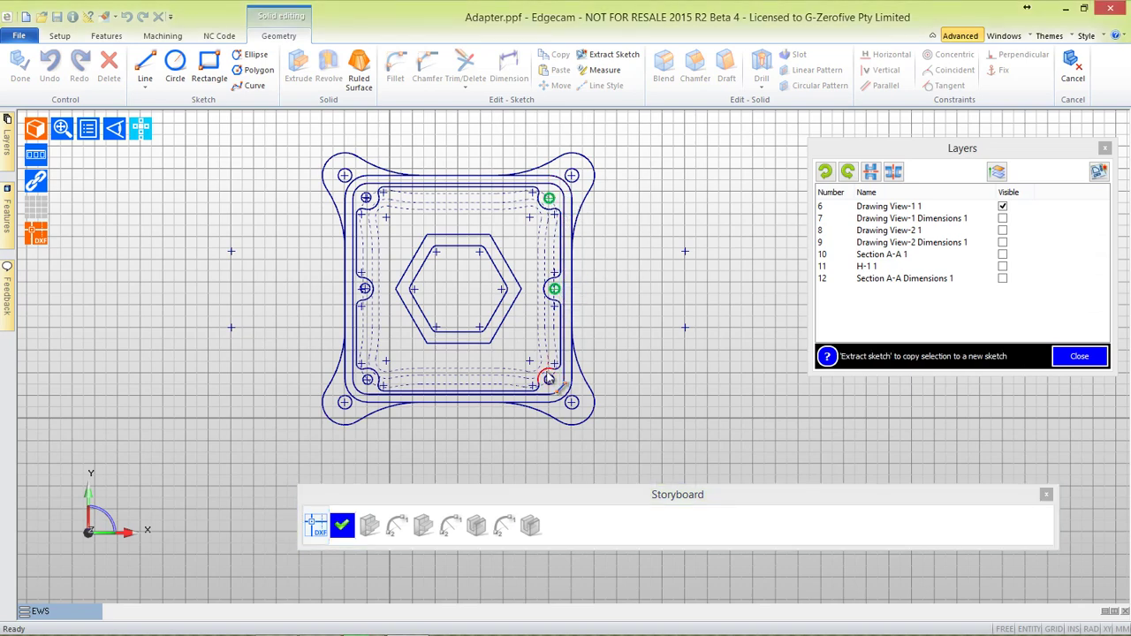
{"action": "left_click", "coordinate": [368, 385]}
{"action": "left_click", "coordinate": [366, 291]}
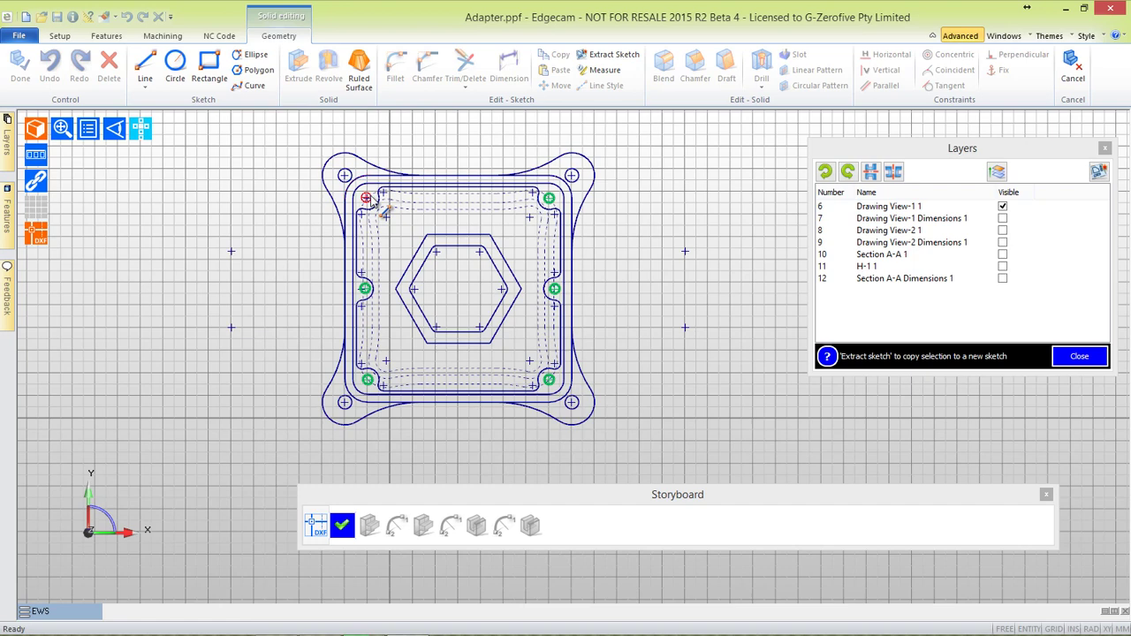
{"action": "left_click", "coordinate": [366, 198]}
{"action": "left_click", "coordinate": [1099, 173]}
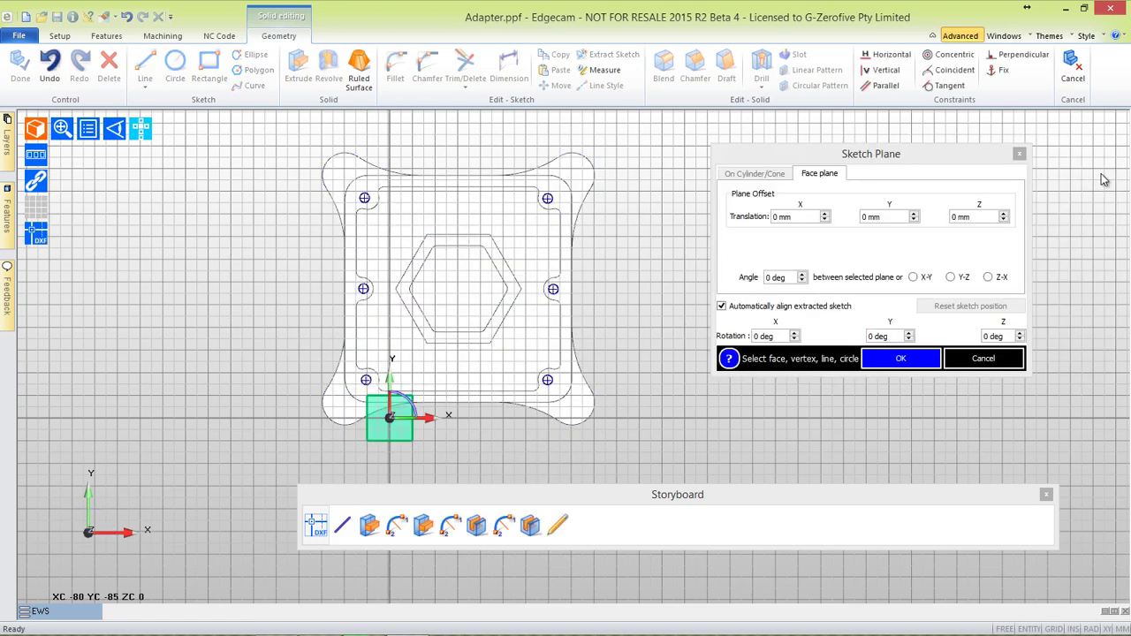
{"action": "left_click", "coordinate": [905, 360]}
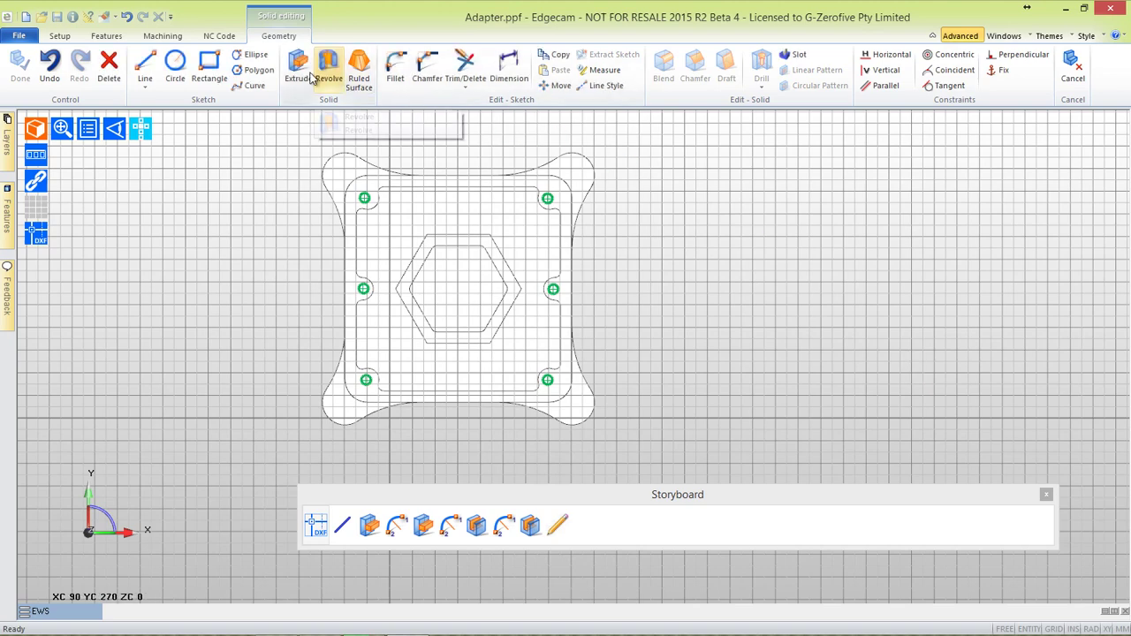
Extrude the side circles to cut the holes into the adapter
{"action": "left_click", "coordinate": [299, 68]}
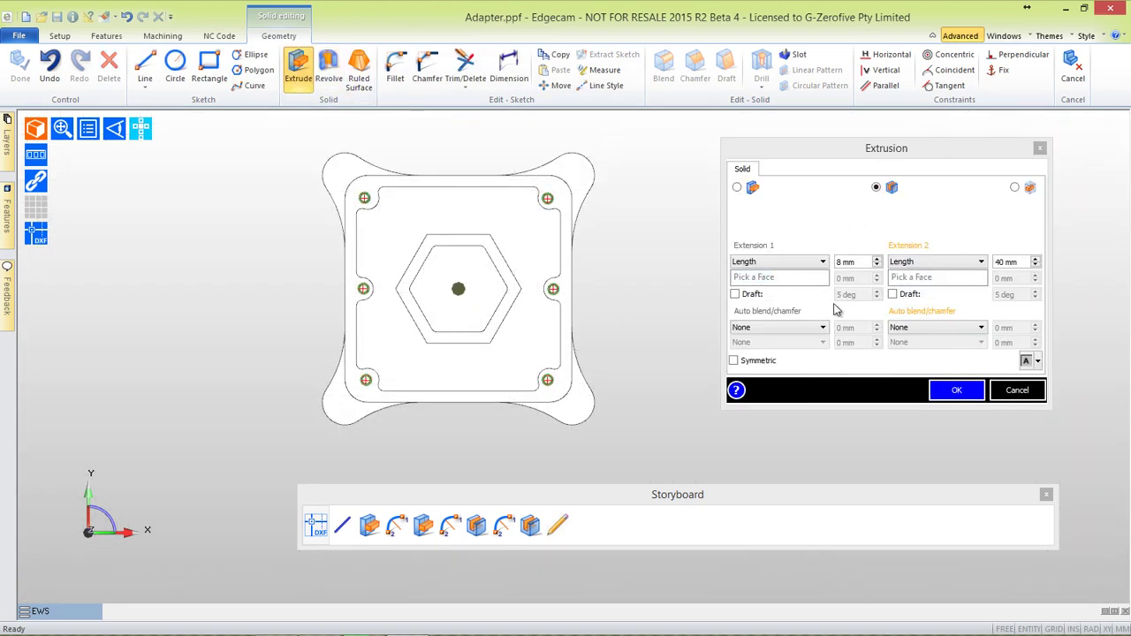
{"action": "left_click", "coordinate": [1016, 261]}
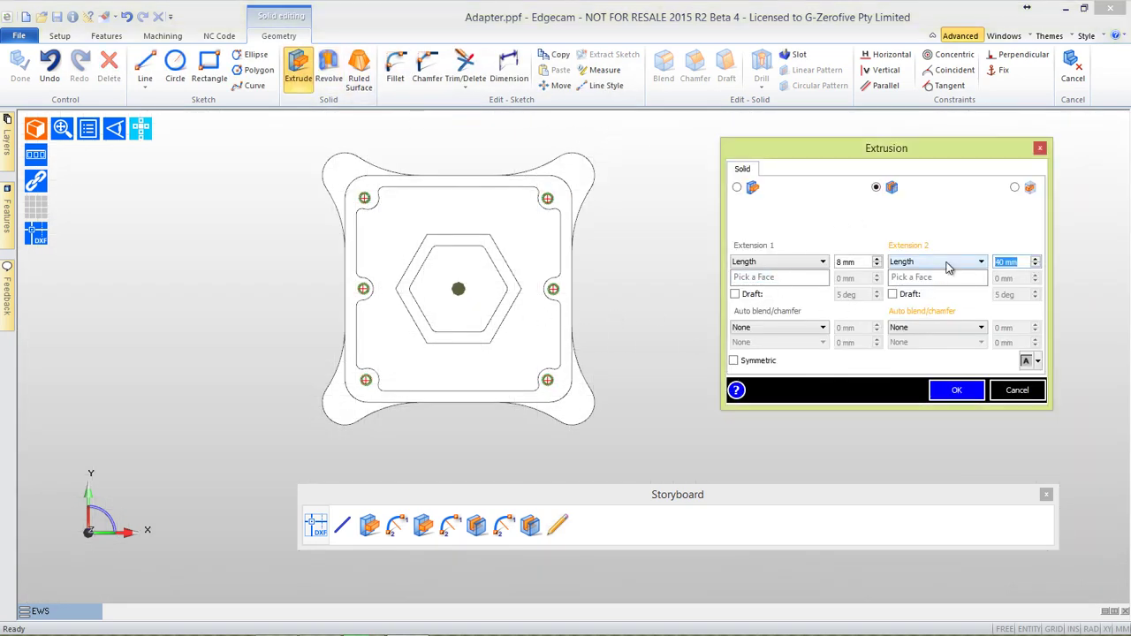
{"action": "left_click", "coordinate": [953, 390]}
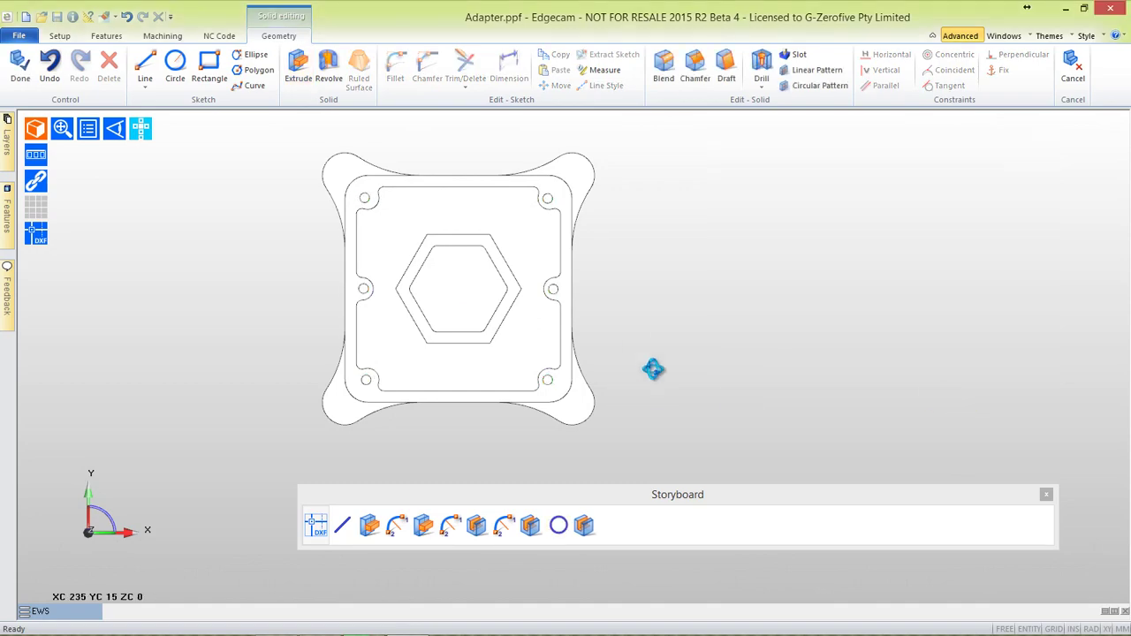
Extract the flange-lobe corner circles from the DXF drawing into a new sketch
{"action": "double_click", "coordinate": [314, 525]}
{"action": "left_click", "coordinate": [571, 402]}
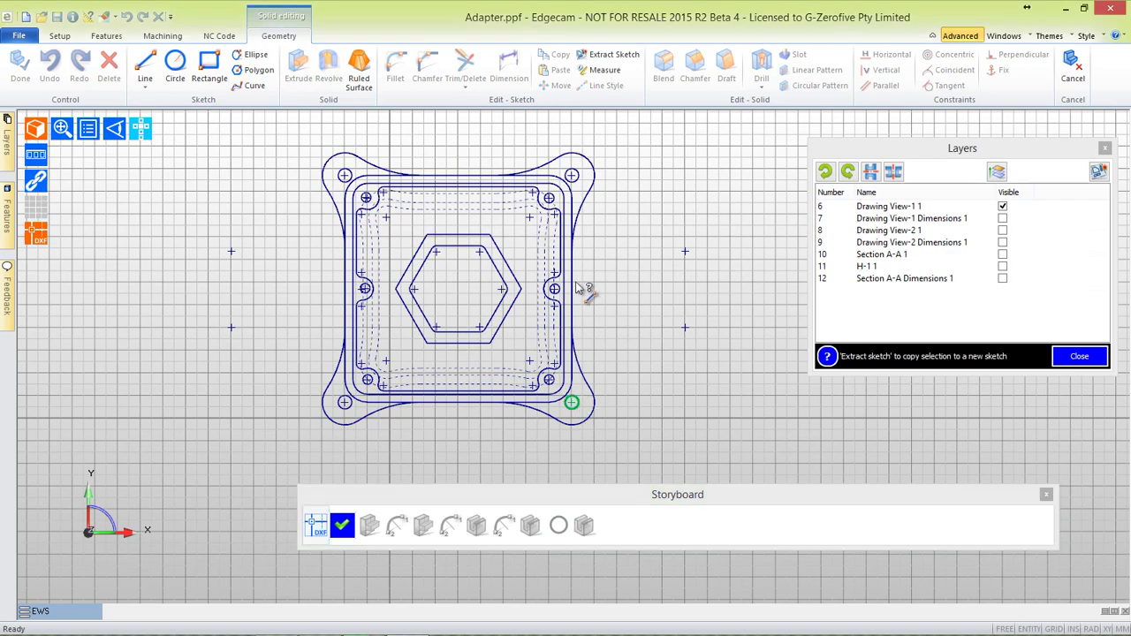
{"action": "left_click", "coordinate": [574, 177]}
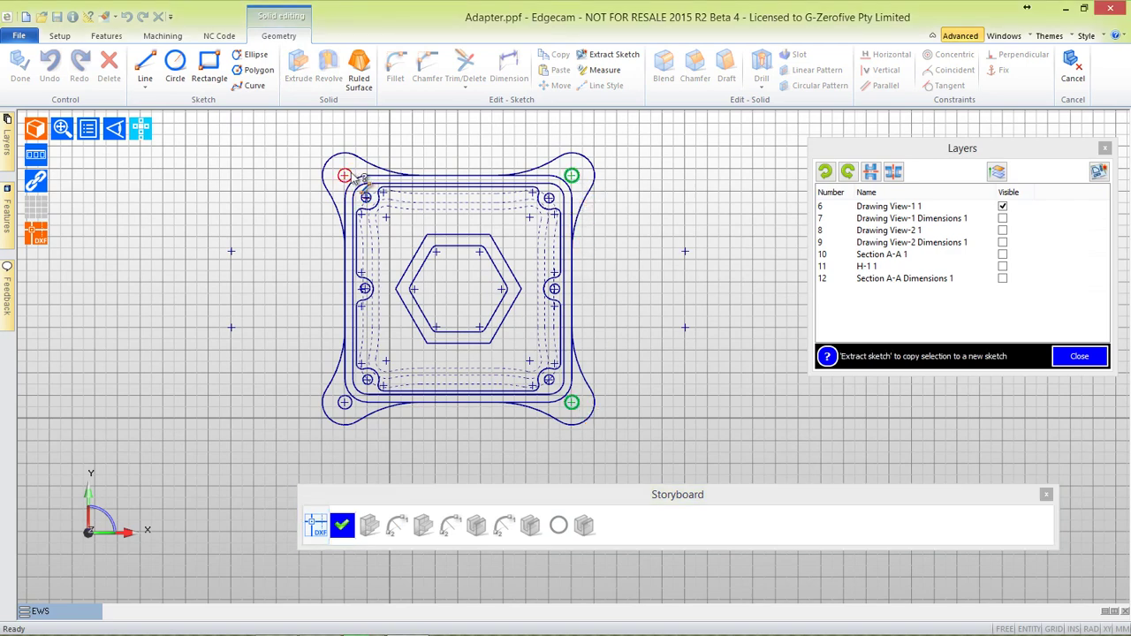
{"action": "left_click", "coordinate": [354, 176]}
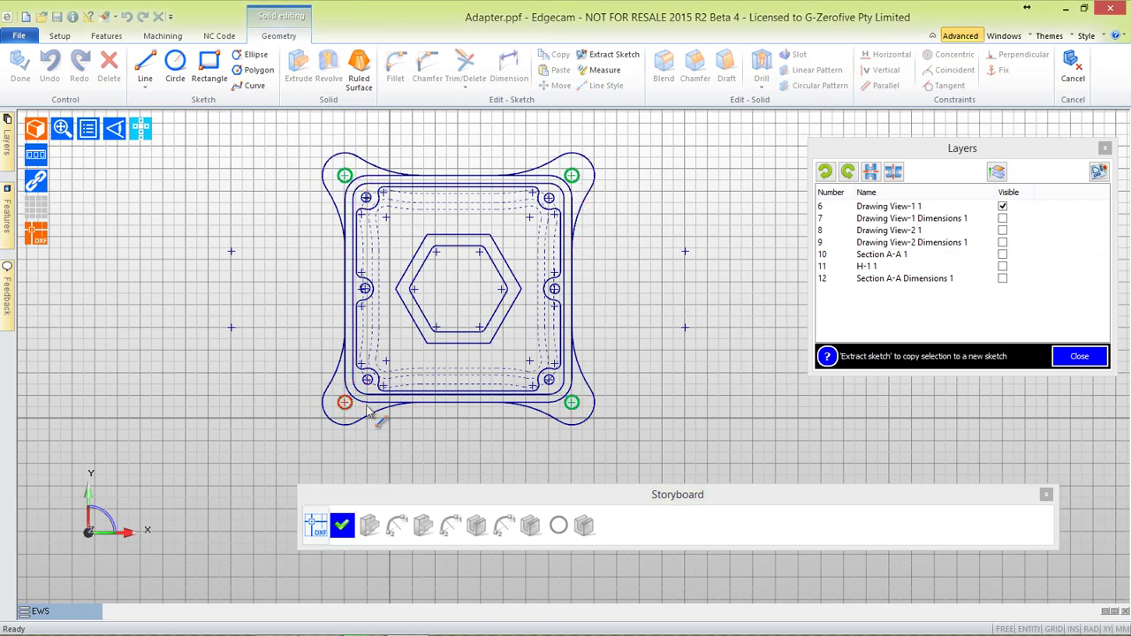
{"action": "left_click", "coordinate": [1079, 356]}
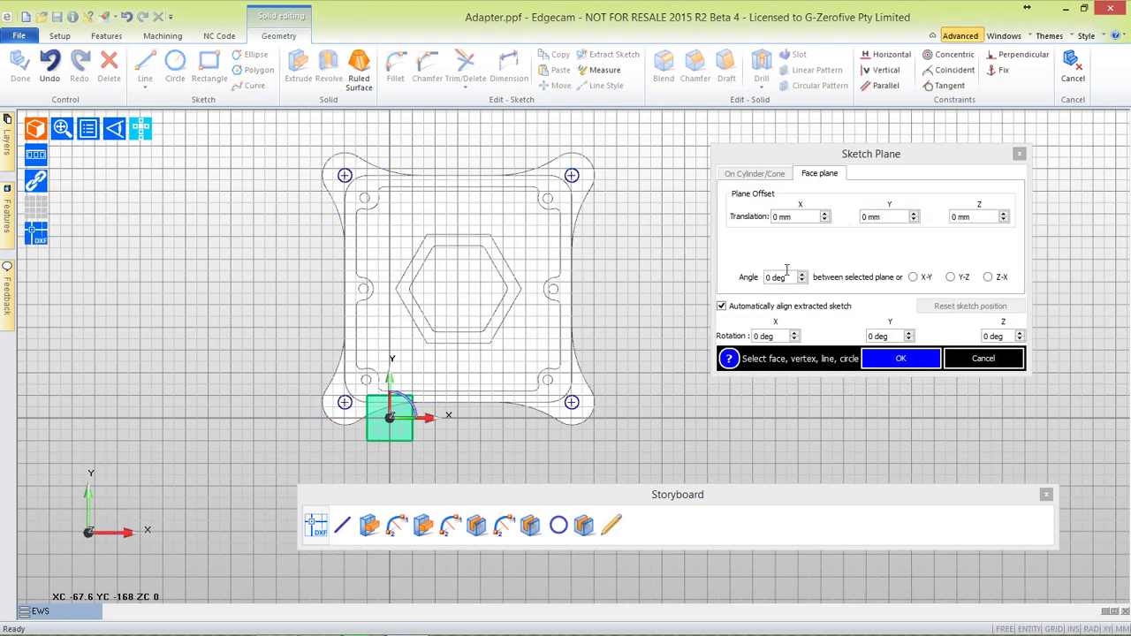
{"action": "left_click", "coordinate": [875, 357]}
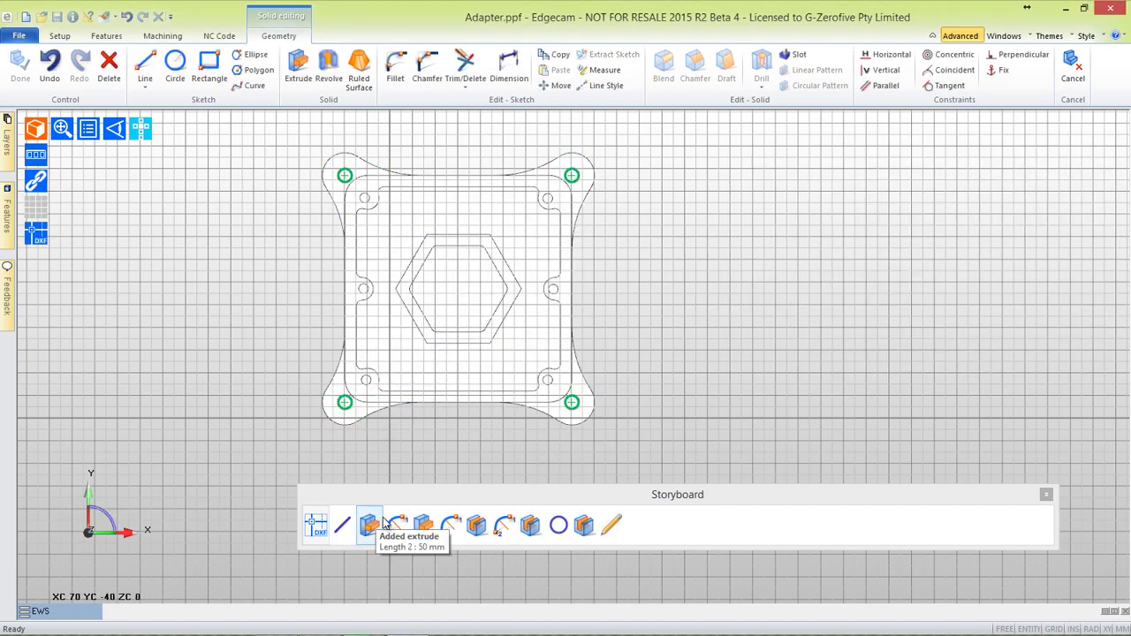
Extrude the corner circles with Extension 2 set to Through All to cut mounting holes
{"action": "left_click", "coordinate": [299, 70]}
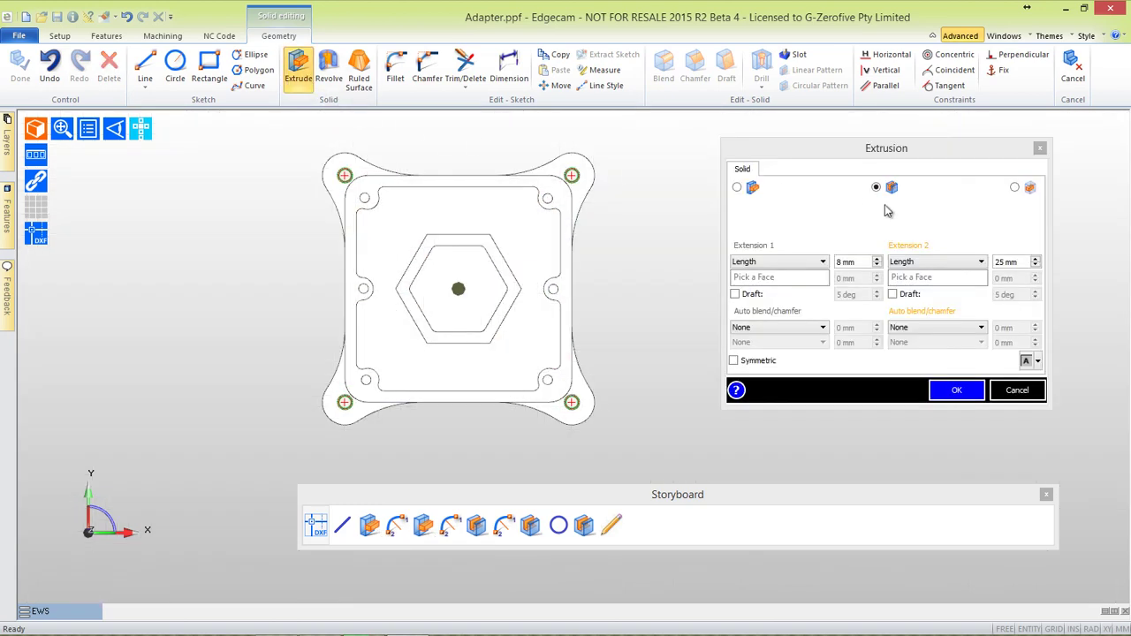
{"action": "left_click", "coordinate": [903, 263]}
{"action": "left_click", "coordinate": [910, 282]}
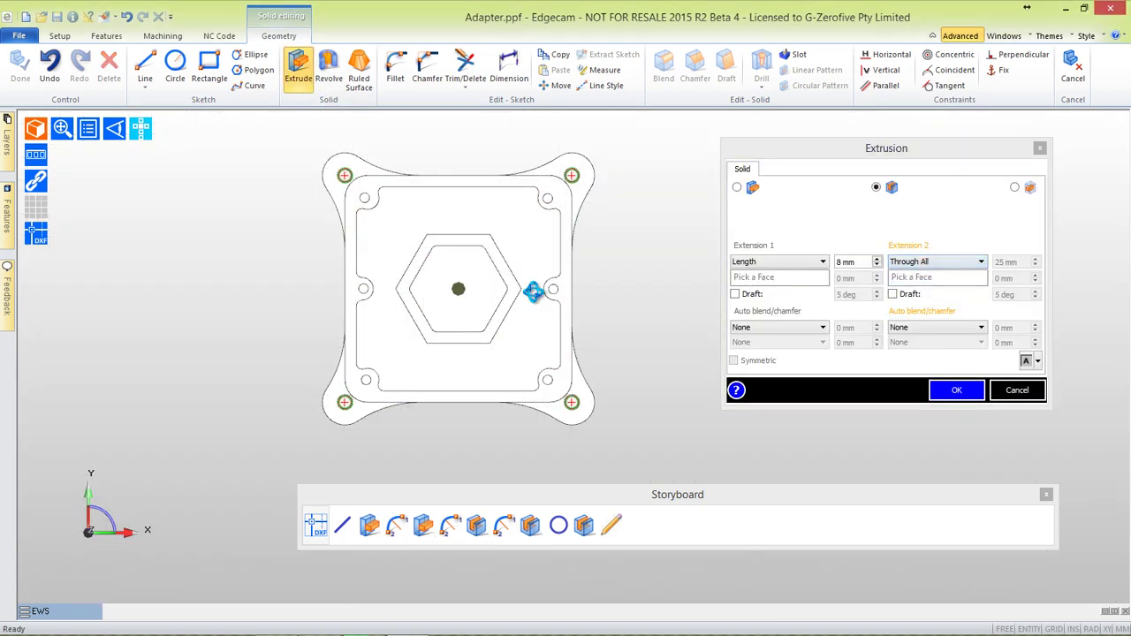
{"action": "middle_click_drag", "start_coordinate": [536, 293], "coordinate": [522, 165]}
{"action": "left_click", "coordinate": [954, 392]}
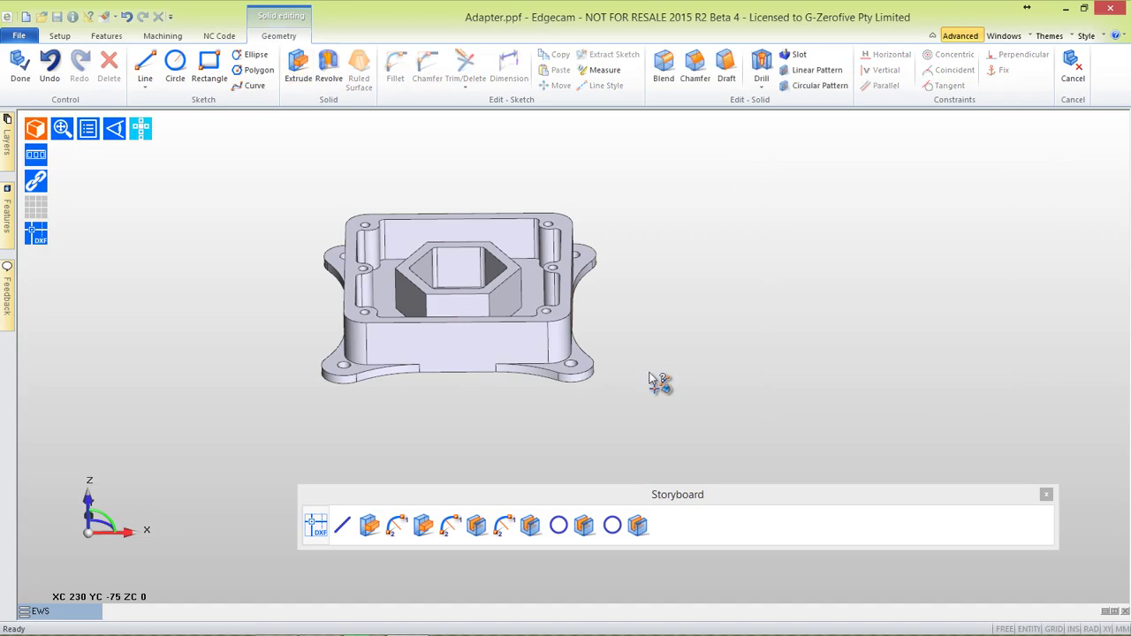
{"action": "middle_click_drag", "start_coordinate": [659, 384], "coordinate": [601, 421]}
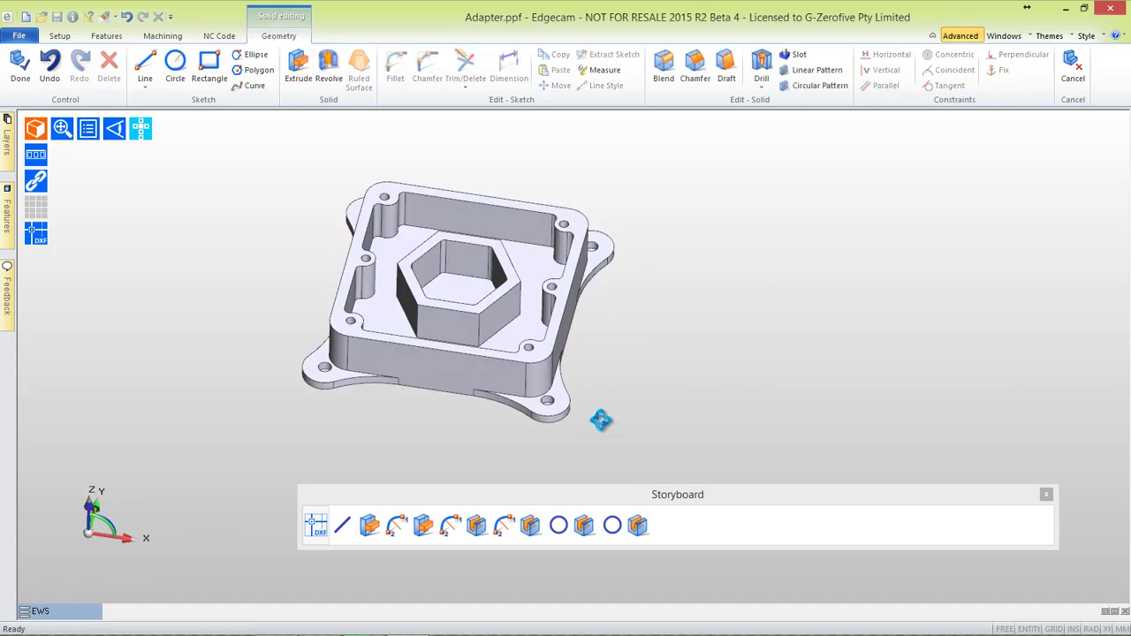
Extract the DXF's inner profile loop into a new sketch
{"action": "double_click", "coordinate": [316, 525]}
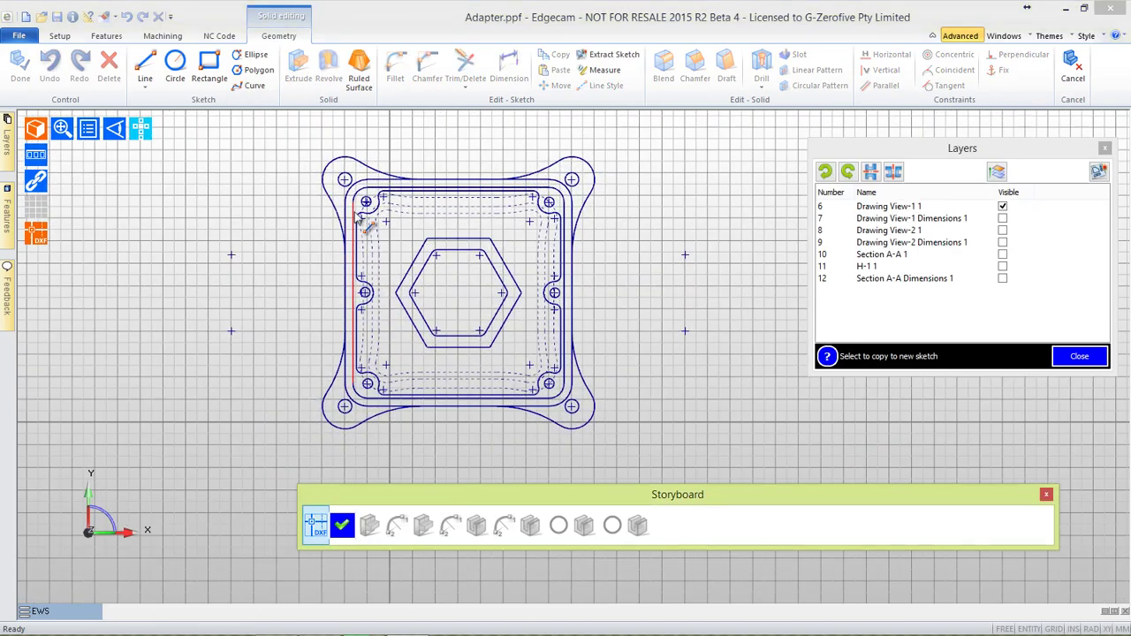
{"action": "left_click", "coordinate": [567, 309]}
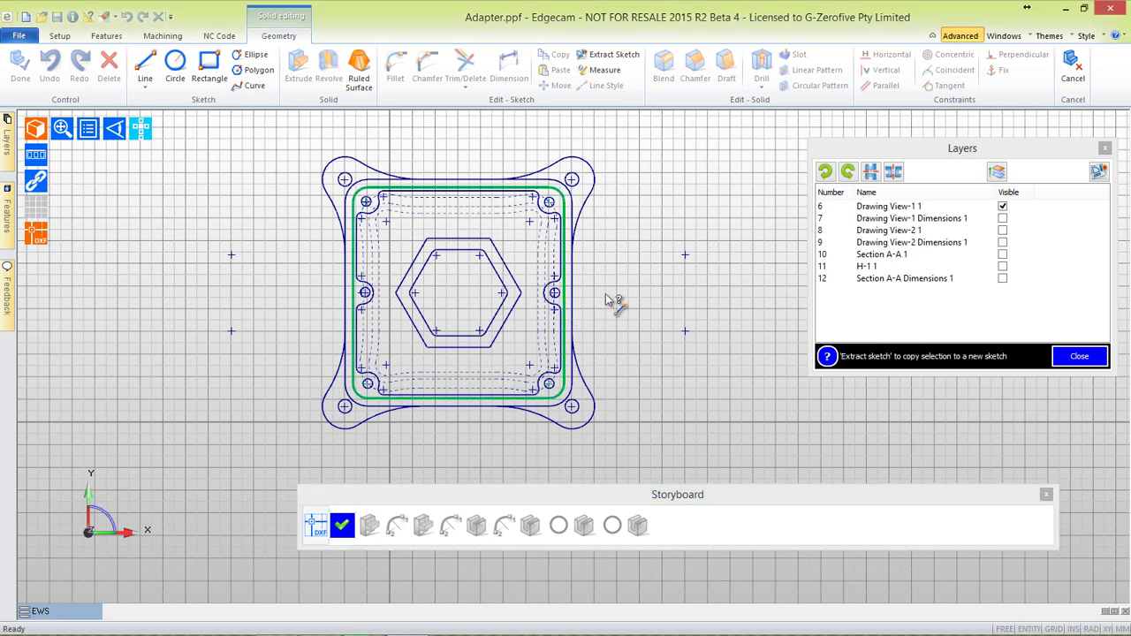
{"action": "left_click", "coordinate": [1100, 173]}
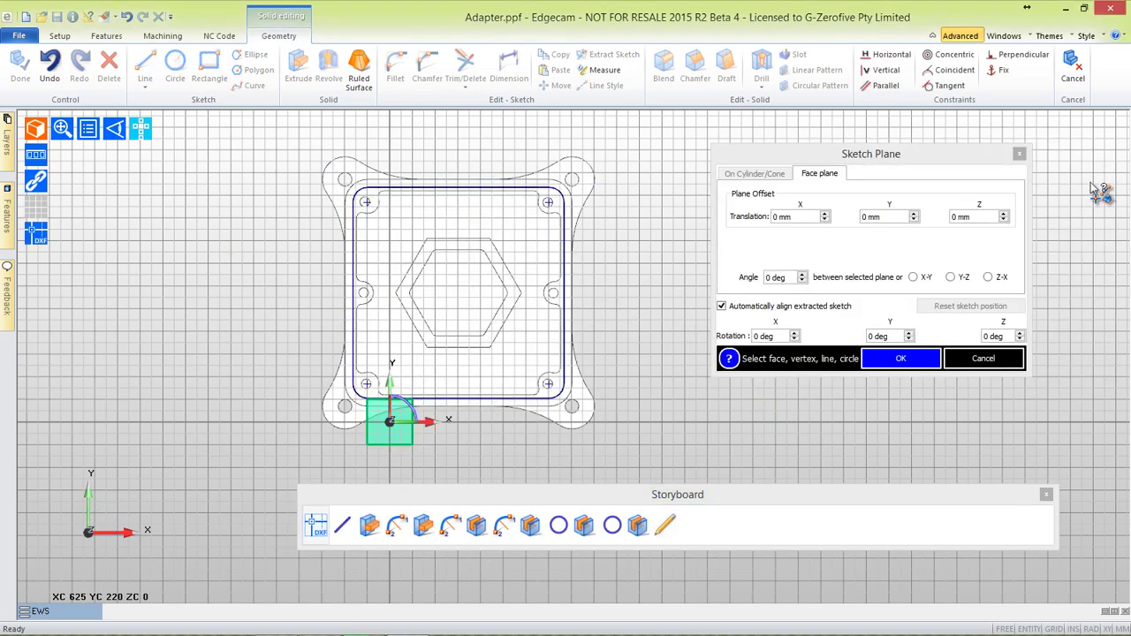
{"action": "left_click", "coordinate": [899, 356]}
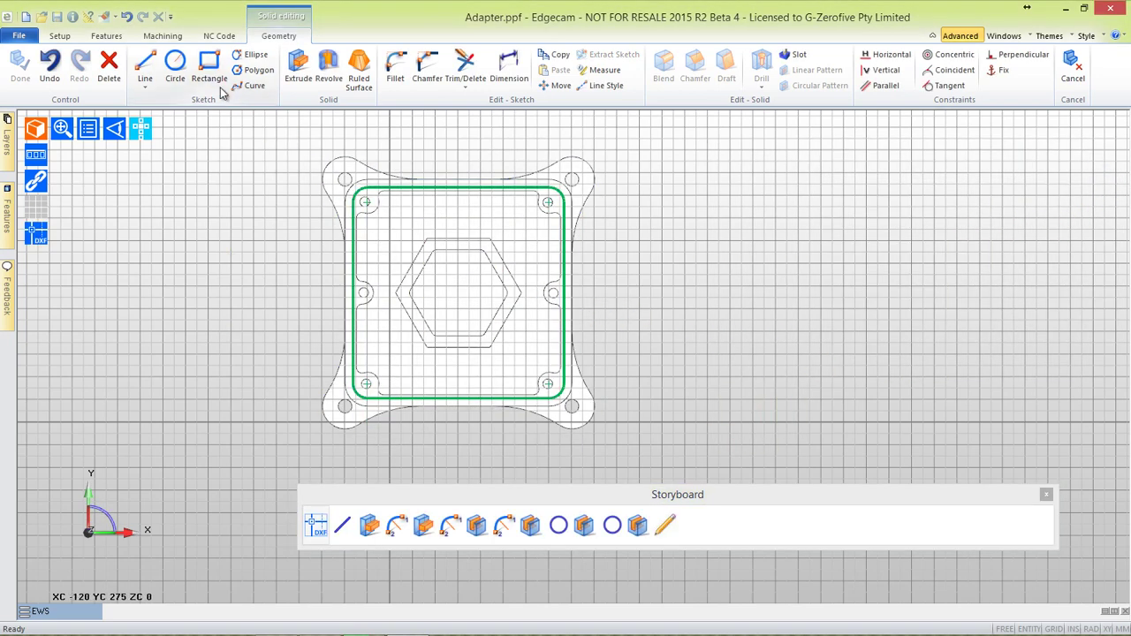
Draw a 300 × 235 diagonal-corner rectangle enclosing the plate
{"action": "left_click", "coordinate": [209, 65]}
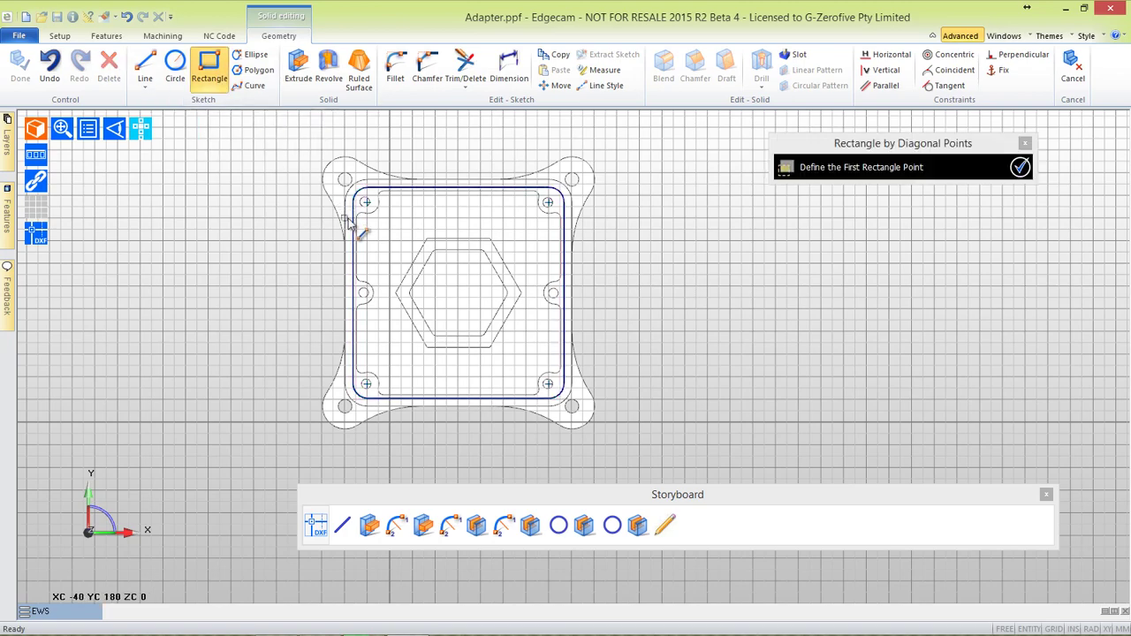
{"action": "scroll", "coordinate": [352, 223], "scroll_direction": "up", "scroll_amount": 3}
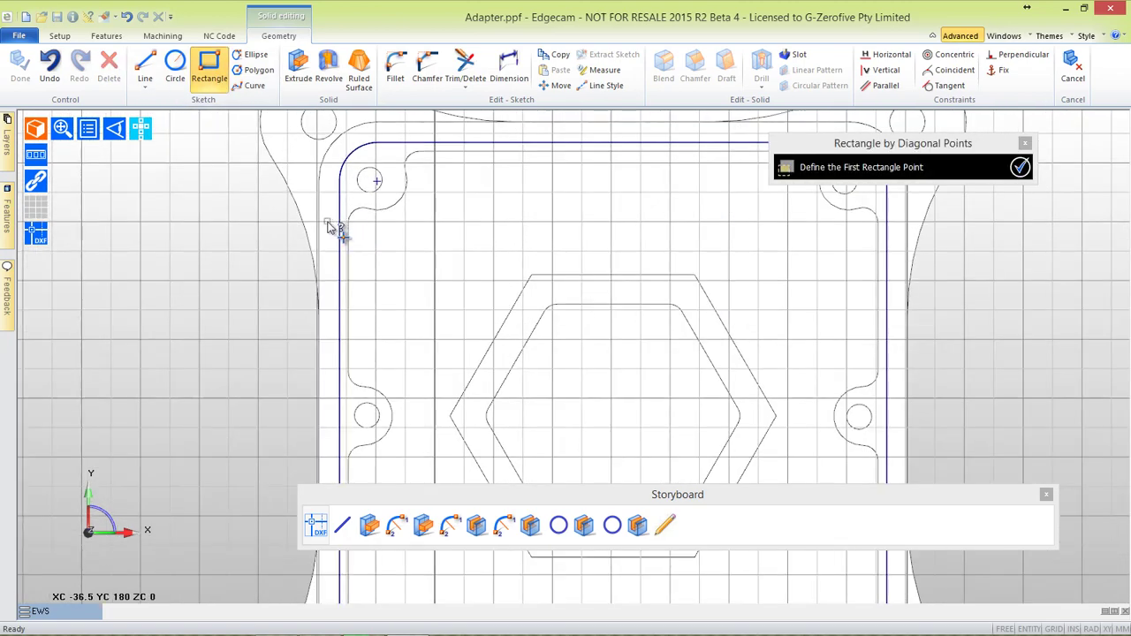
{"action": "scroll", "coordinate": [328, 226], "scroll_direction": "down", "scroll_amount": 1}
{"action": "scroll", "coordinate": [221, 162], "scroll_direction": "down", "scroll_amount": 2}
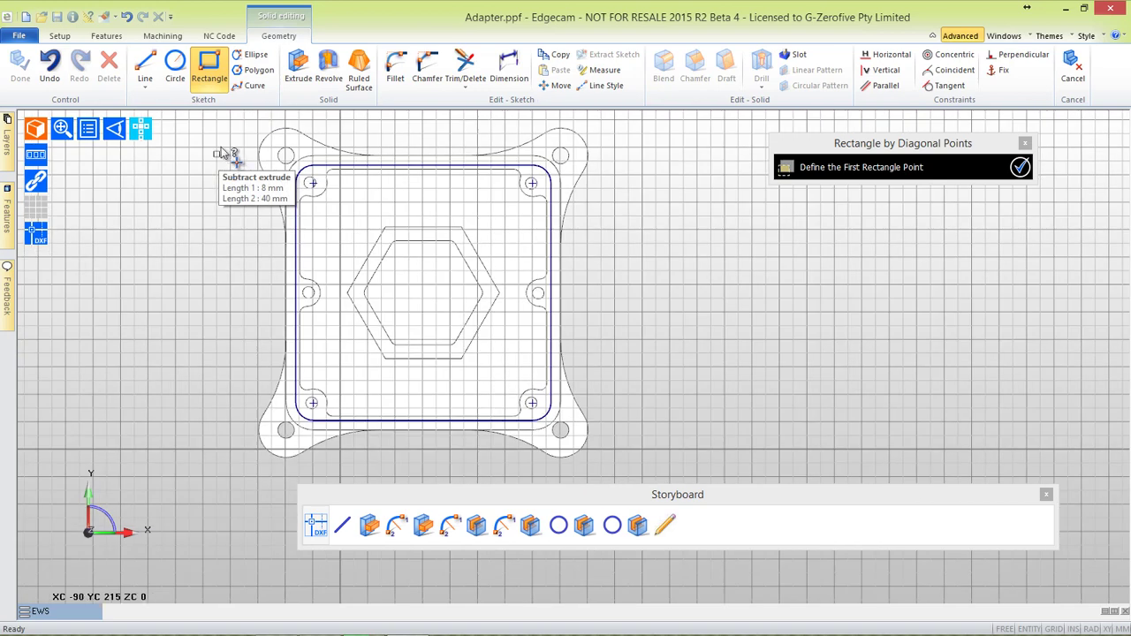
{"action": "left_click", "coordinate": [223, 141]}
{"action": "left_click", "coordinate": [635, 462]}
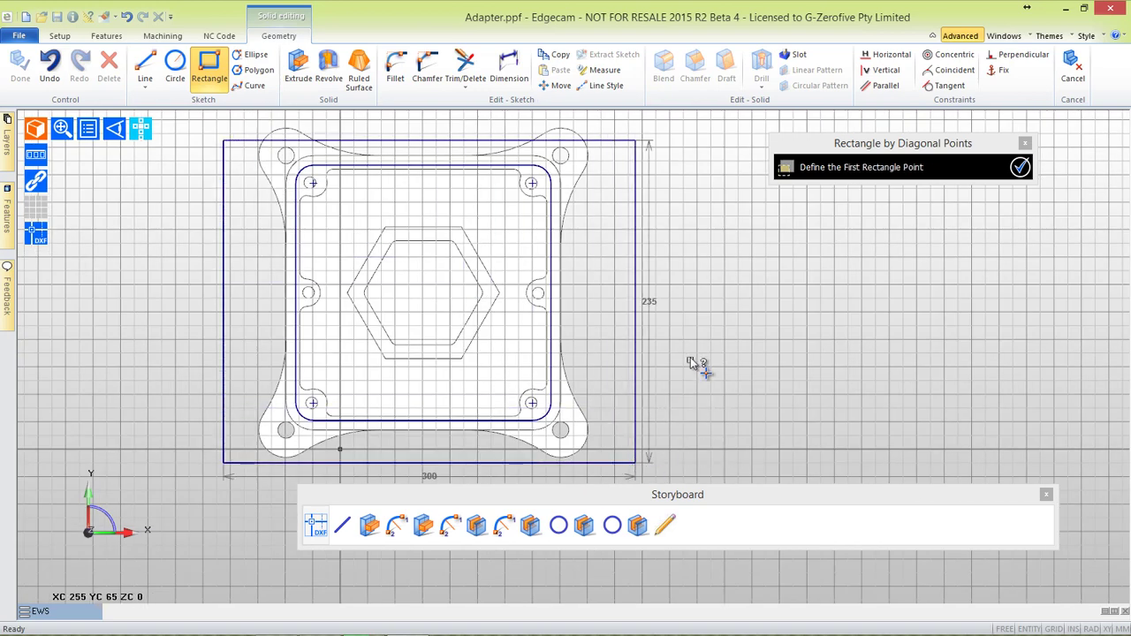
{"action": "key", "text": "Escape"}
{"action": "left_click", "coordinate": [305, 71]}
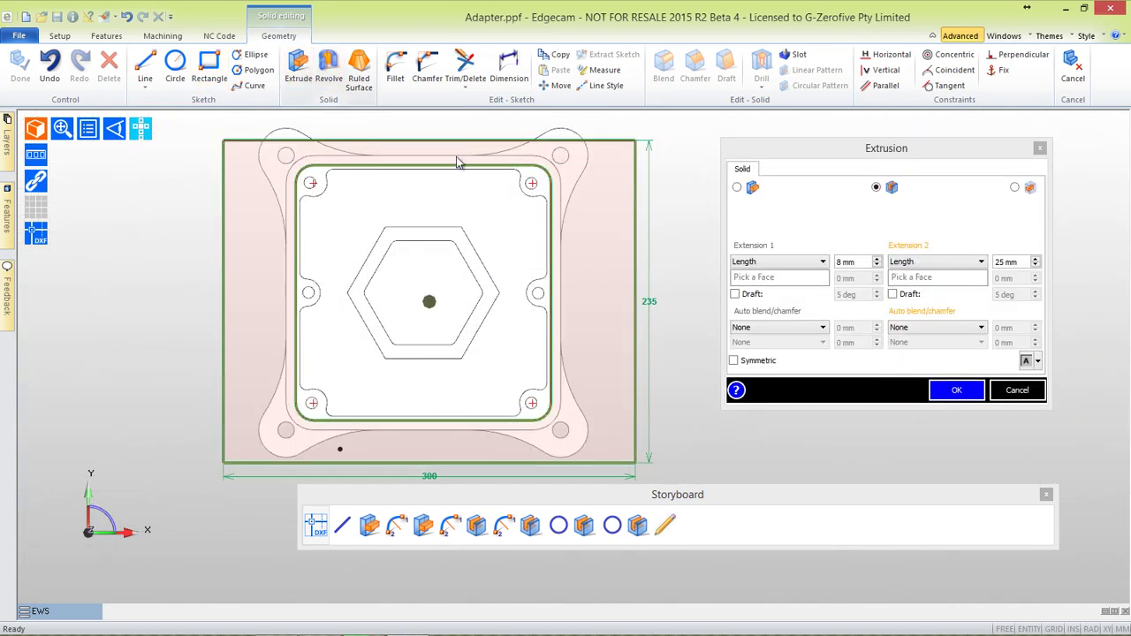
Set Extension 2 to 5 mm and apply the subtractive extrusion cut
{"action": "left_click", "coordinate": [1007, 261]}
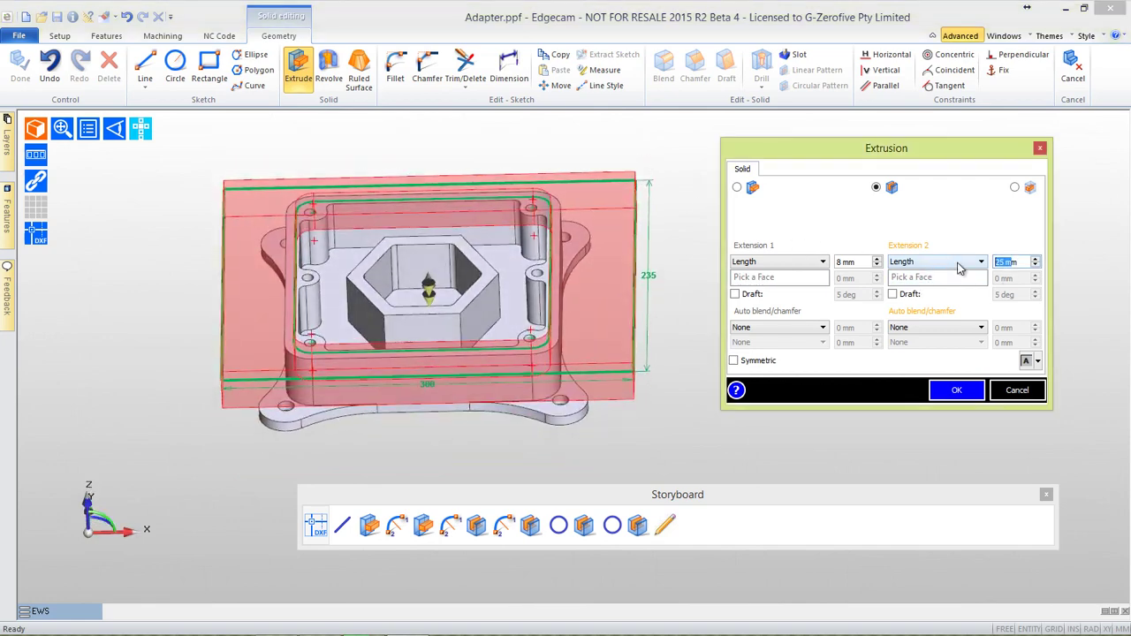
{"action": "type", "text": "500"}
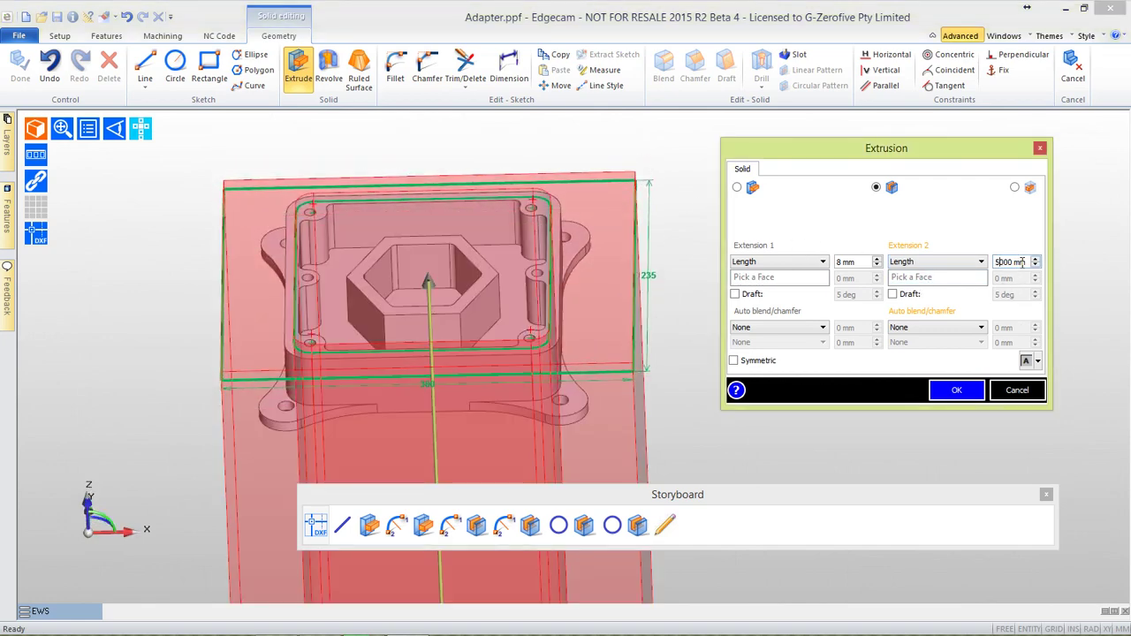
{"action": "key", "text": "Delete"}
{"action": "key", "text": "Delete"}
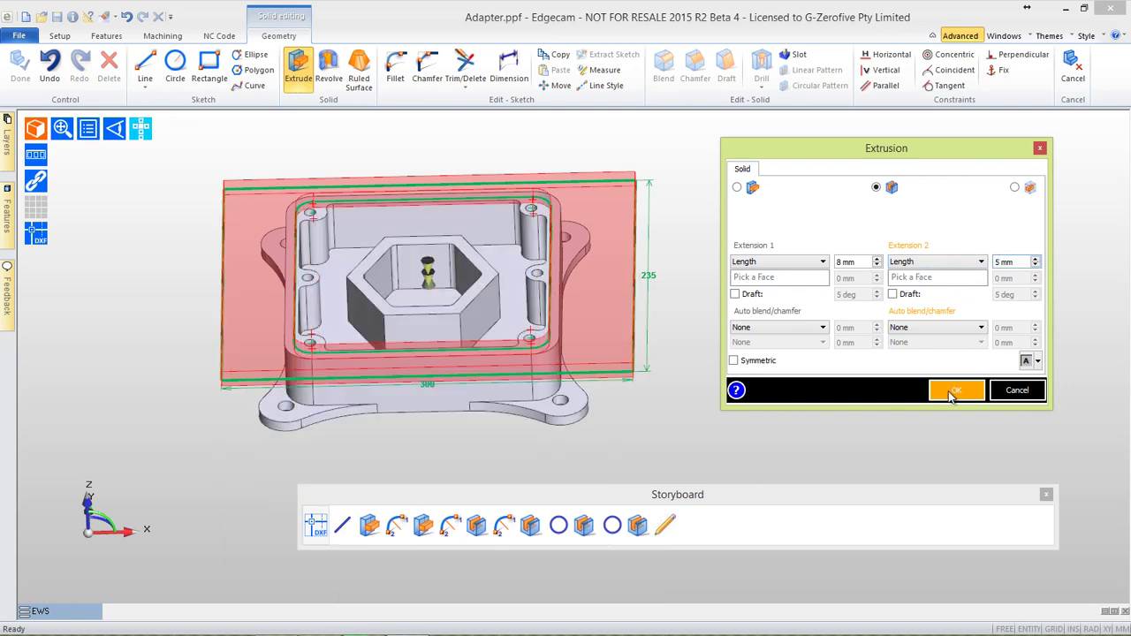
{"action": "left_click", "coordinate": [951, 391]}
{"action": "middle_click_drag", "start_coordinate": [586, 397], "coordinate": [685, 410]}
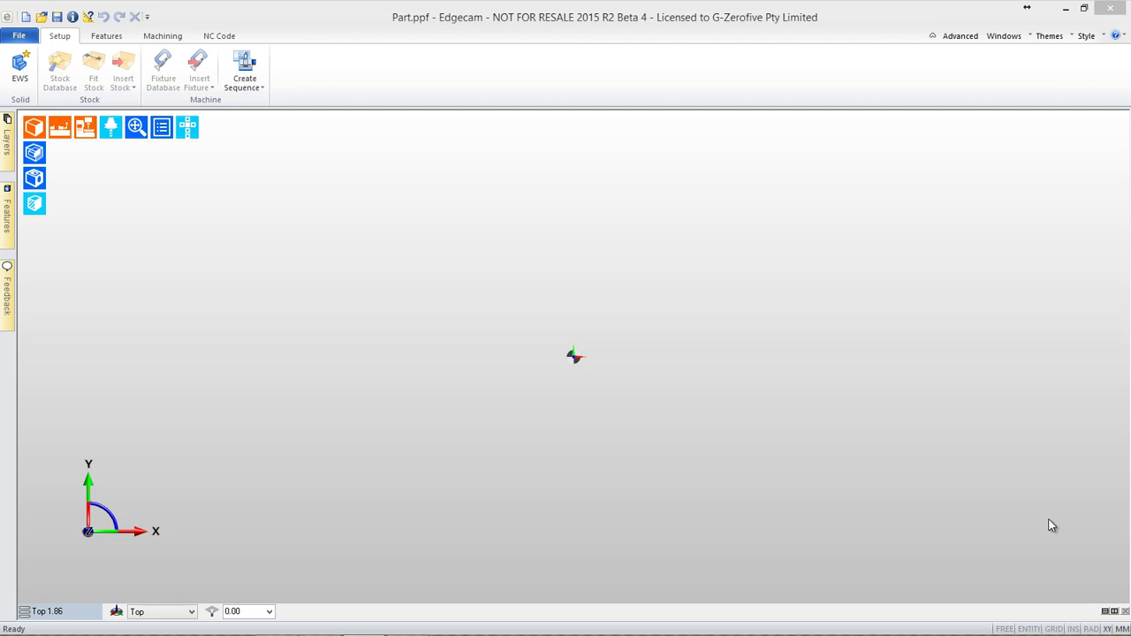
Open the Inventor die-set part Die-Set-1.ipt
{"action": "left_click", "coordinate": [41, 17]}
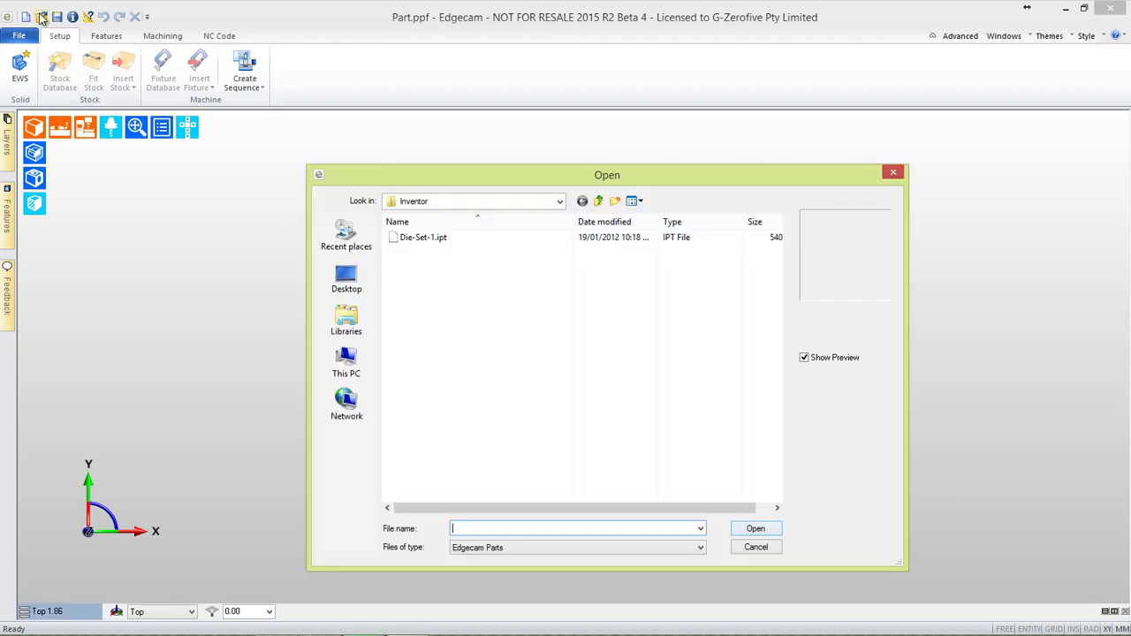
{"action": "left_click", "coordinate": [433, 239]}
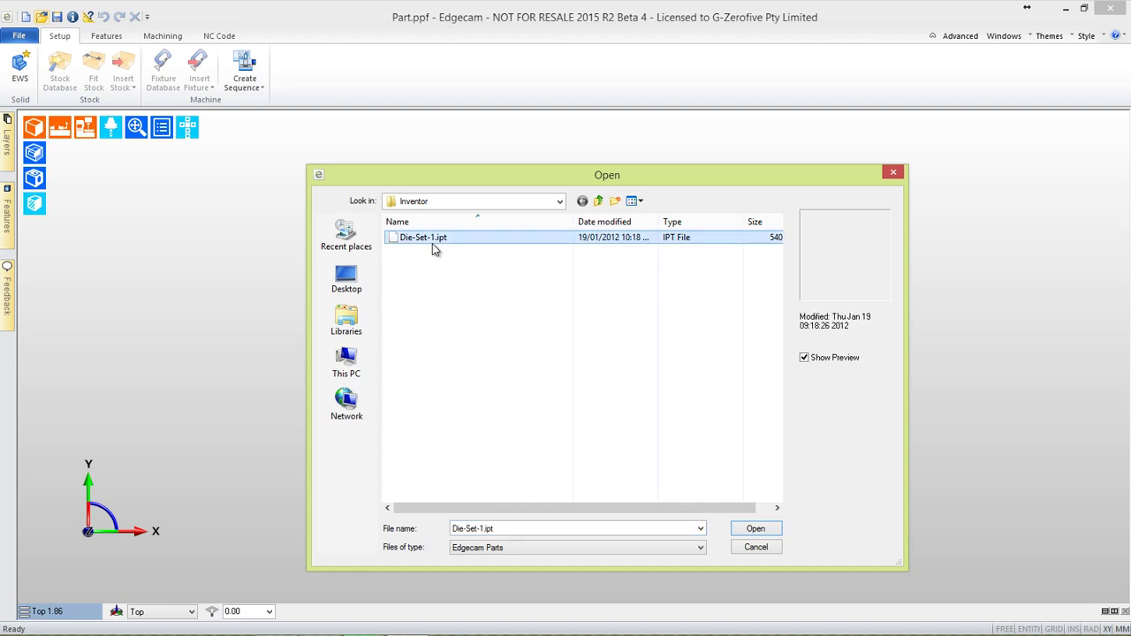
{"action": "left_click", "coordinate": [757, 529]}
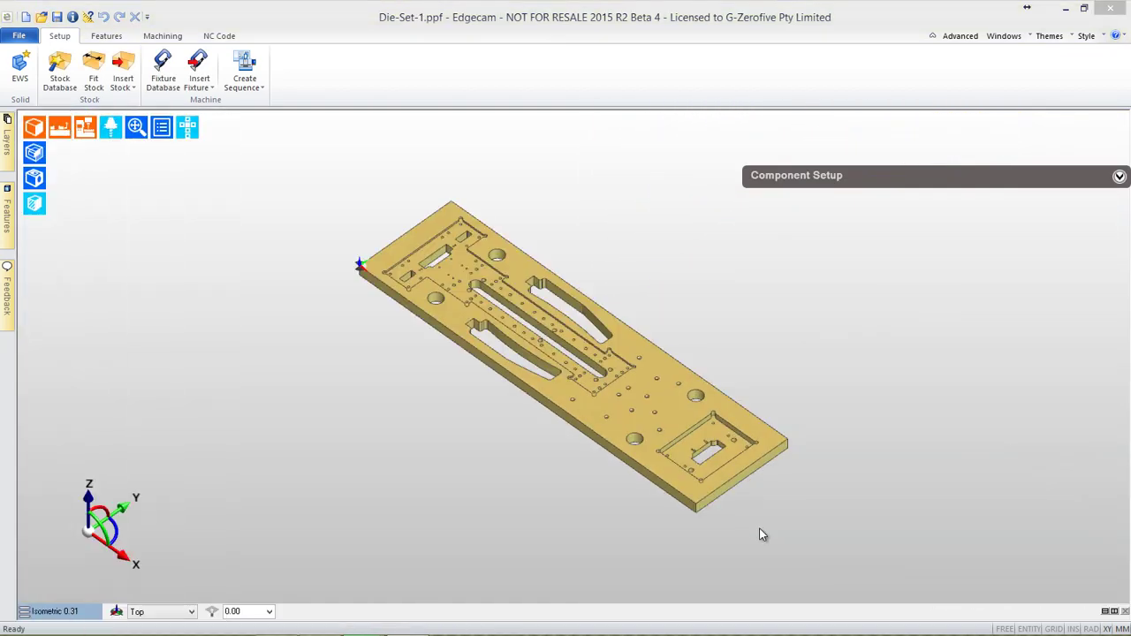
Start EWS solid editing with the die plate picked as the reference solid
{"action": "left_click", "coordinate": [19, 67]}
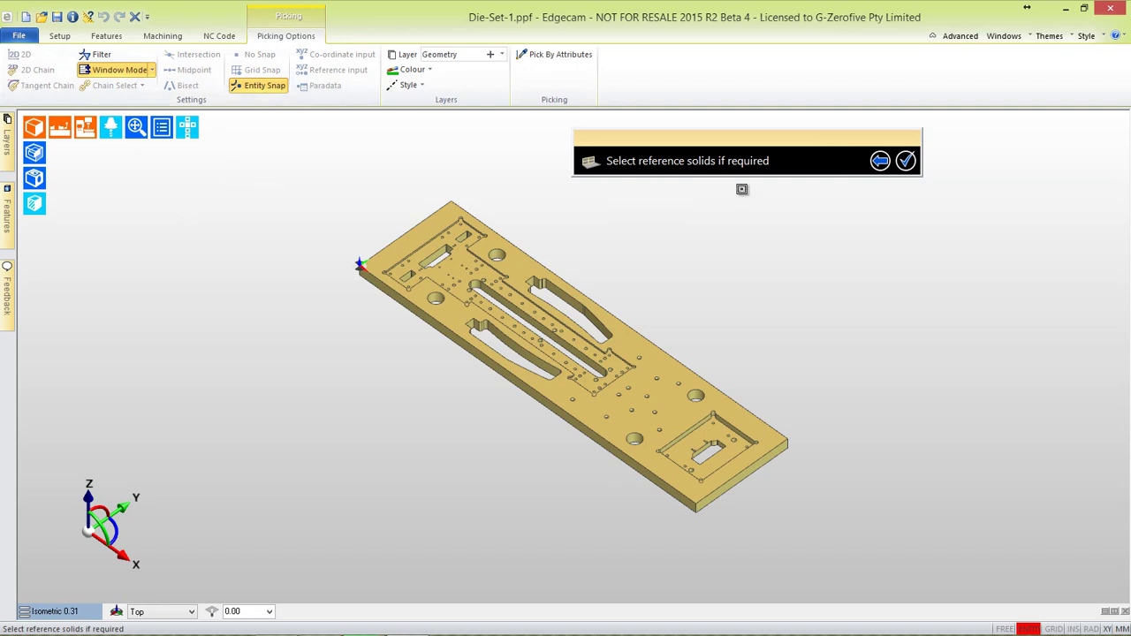
{"action": "left_click", "coordinate": [658, 347]}
{"action": "left_click", "coordinate": [658, 347]}
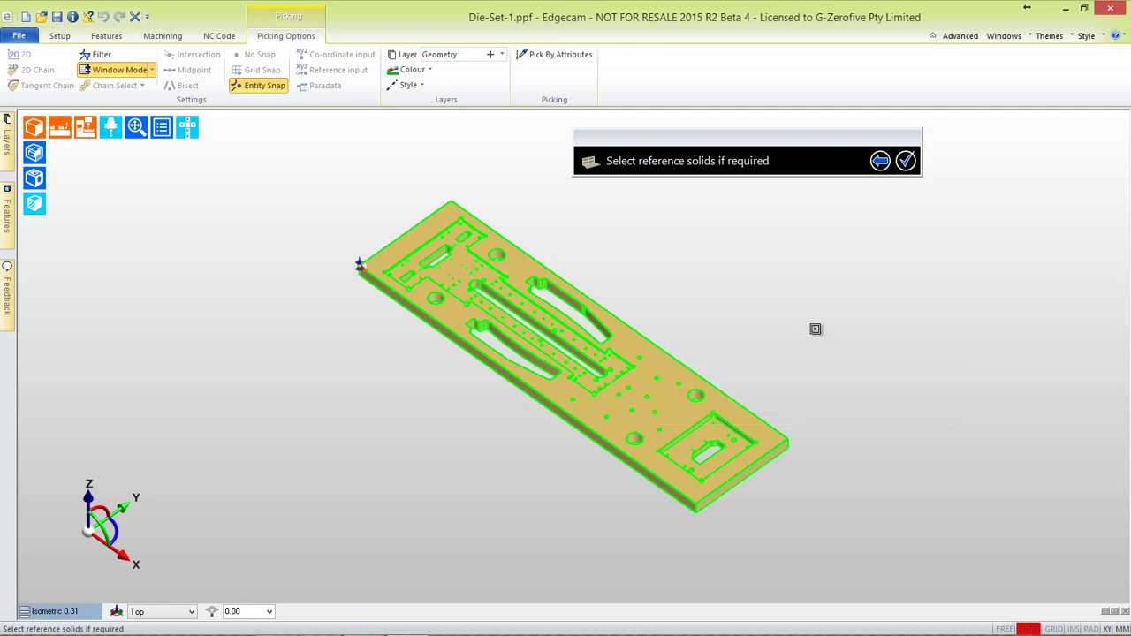
{"action": "left_click", "coordinate": [905, 160]}
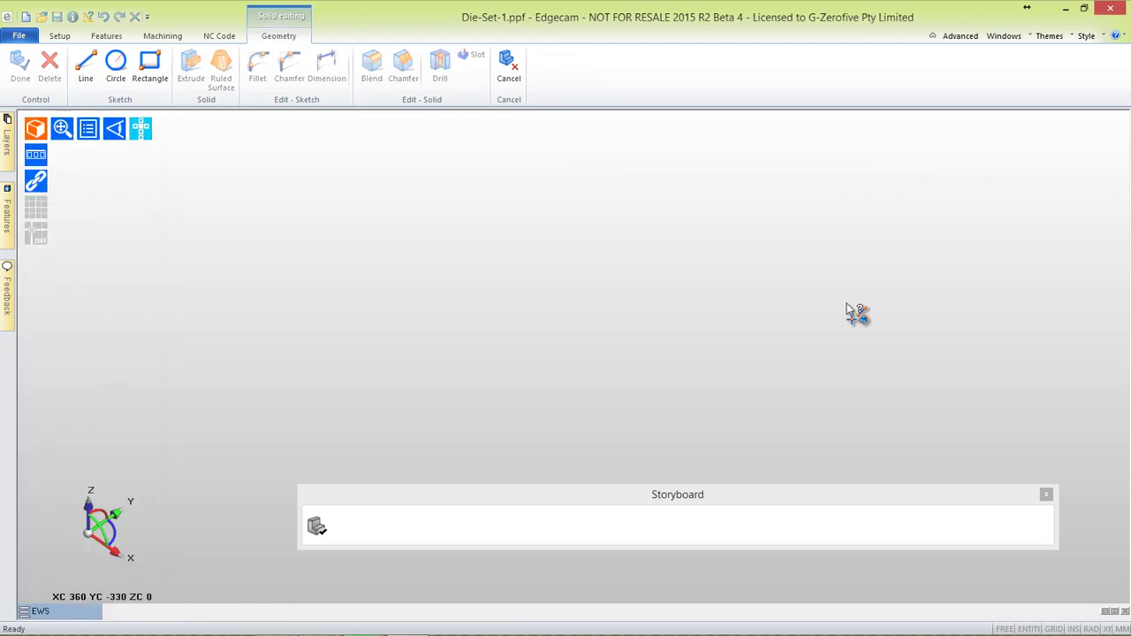
Draw a 1200 × 390 rectangle on the underside plane of the die plate in plan view
{"action": "left_click", "coordinate": [62, 131]}
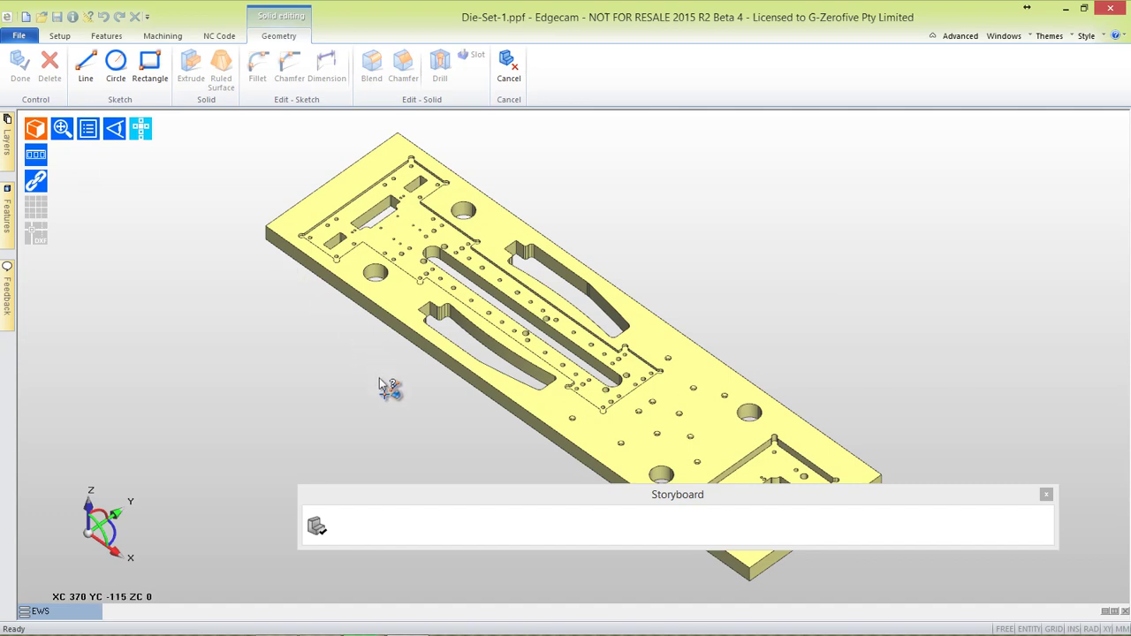
{"action": "middle_click_drag", "start_coordinate": [379, 377], "coordinate": [530, 168]}
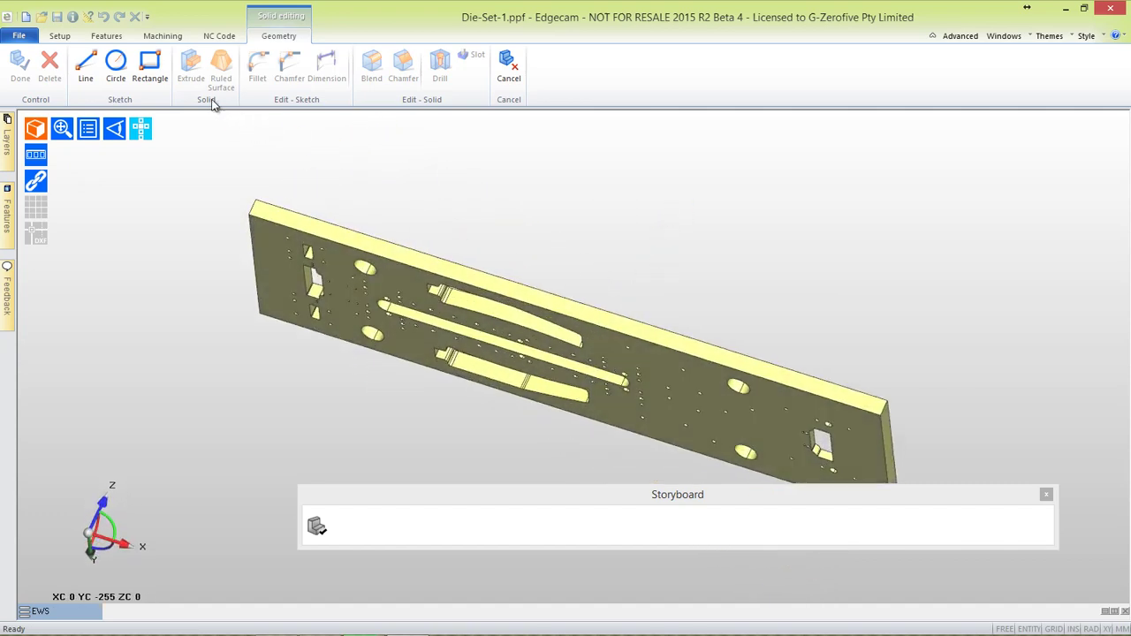
{"action": "left_click", "coordinate": [151, 67]}
{"action": "left_click", "coordinate": [287, 242]}
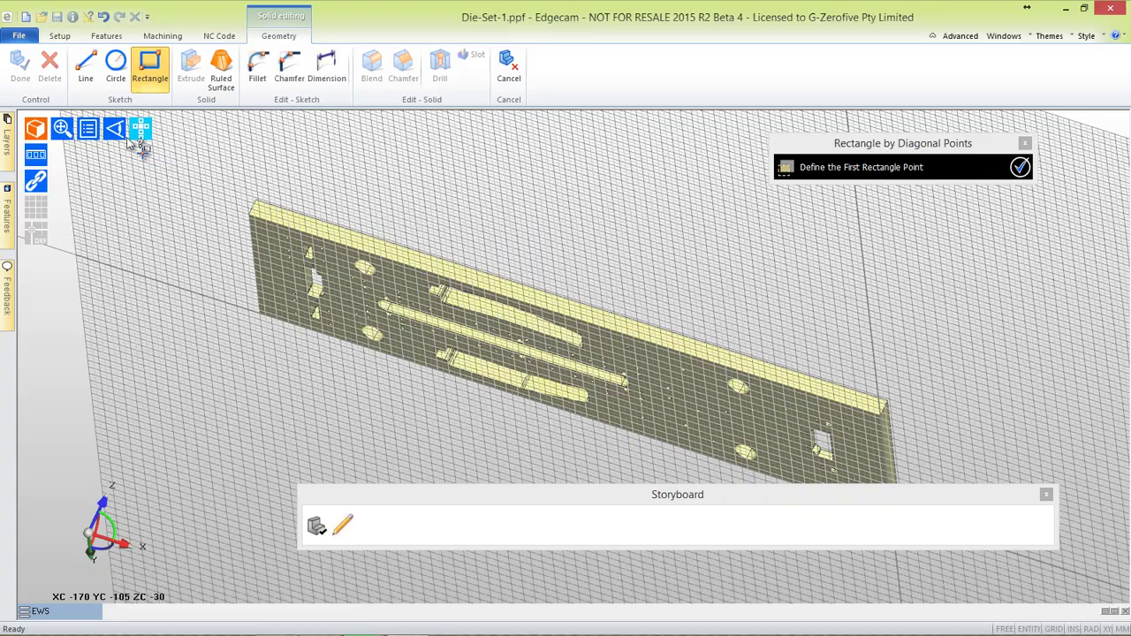
{"action": "left_click", "coordinate": [92, 131]}
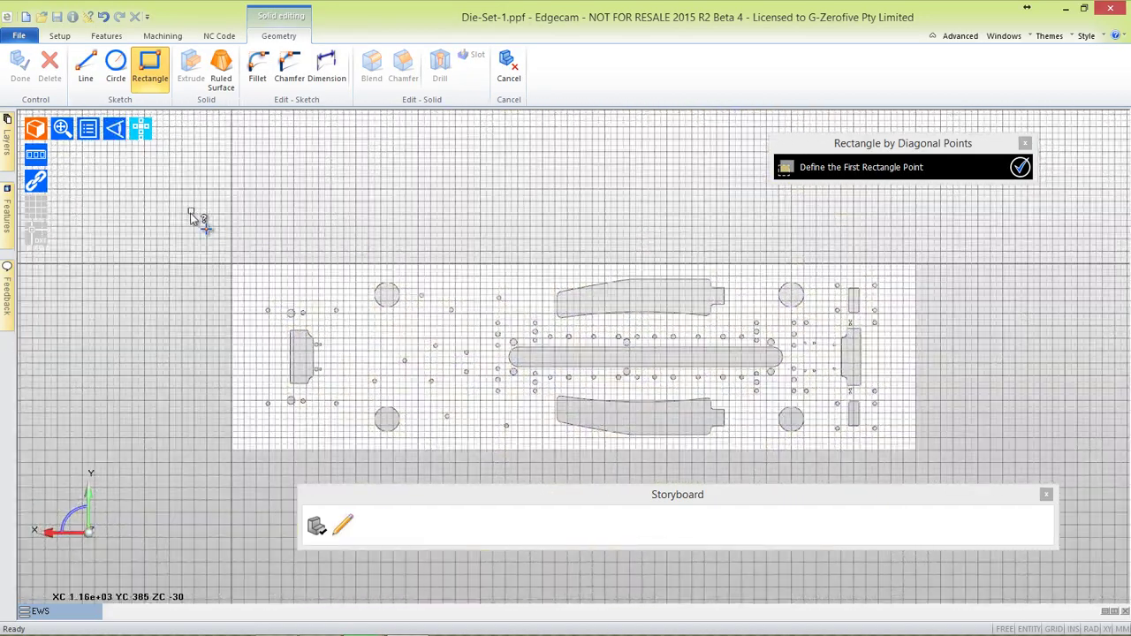
{"action": "left_click", "coordinate": [198, 232]}
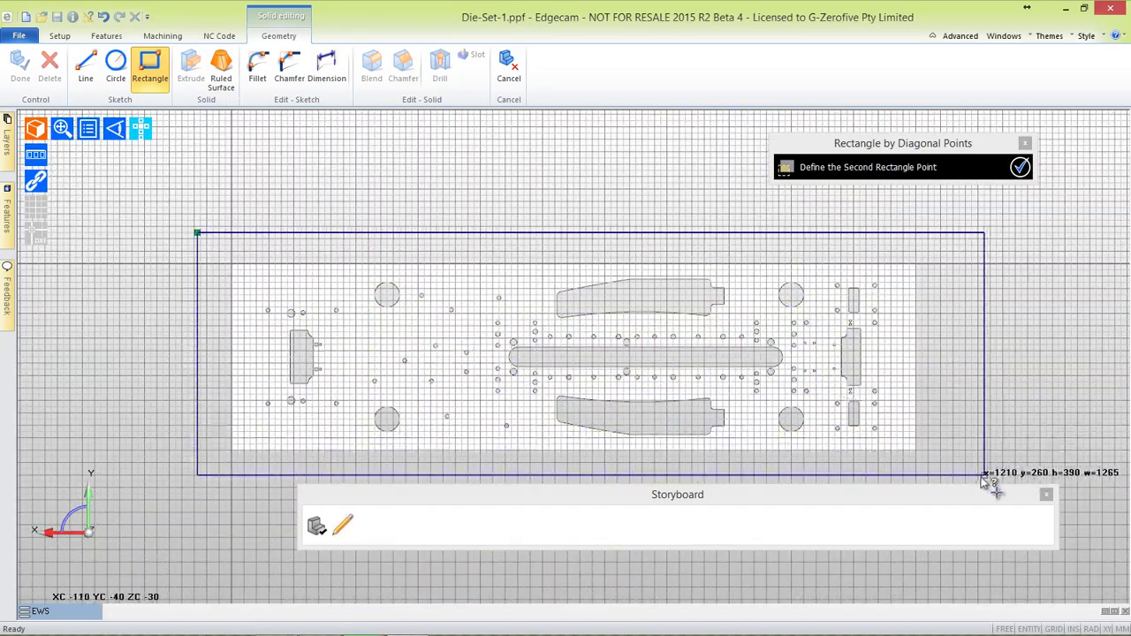
{"action": "left_click", "coordinate": [945, 478]}
{"action": "left_click", "coordinate": [1020, 167]}
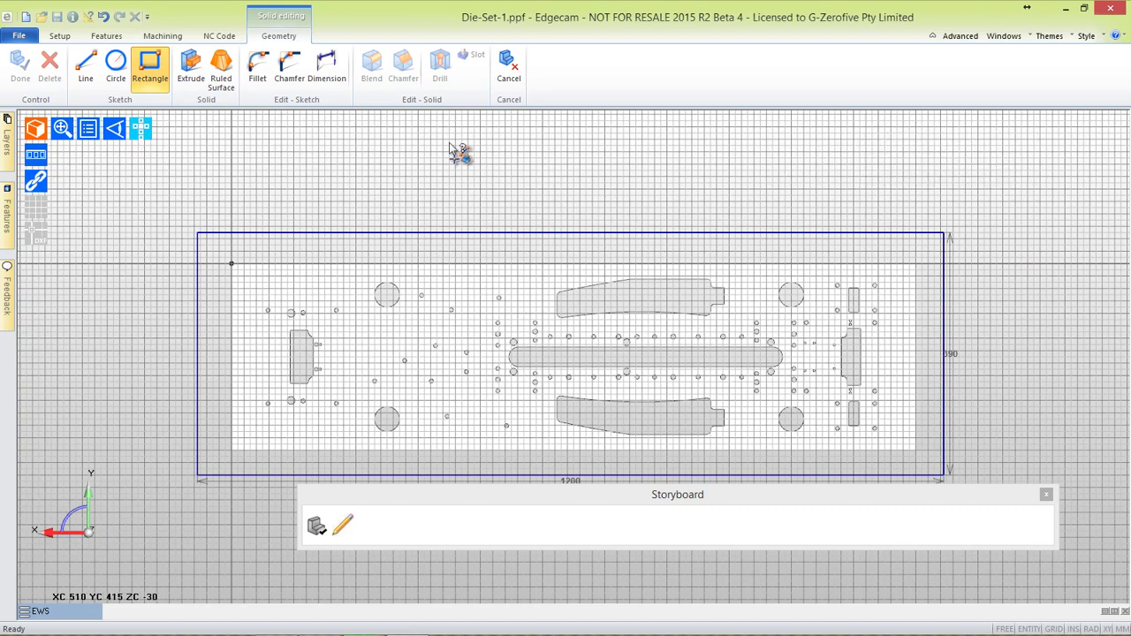
Extrude the rectangle into a 25 mm-thick base block beneath the die plate
{"action": "left_click", "coordinate": [190, 63]}
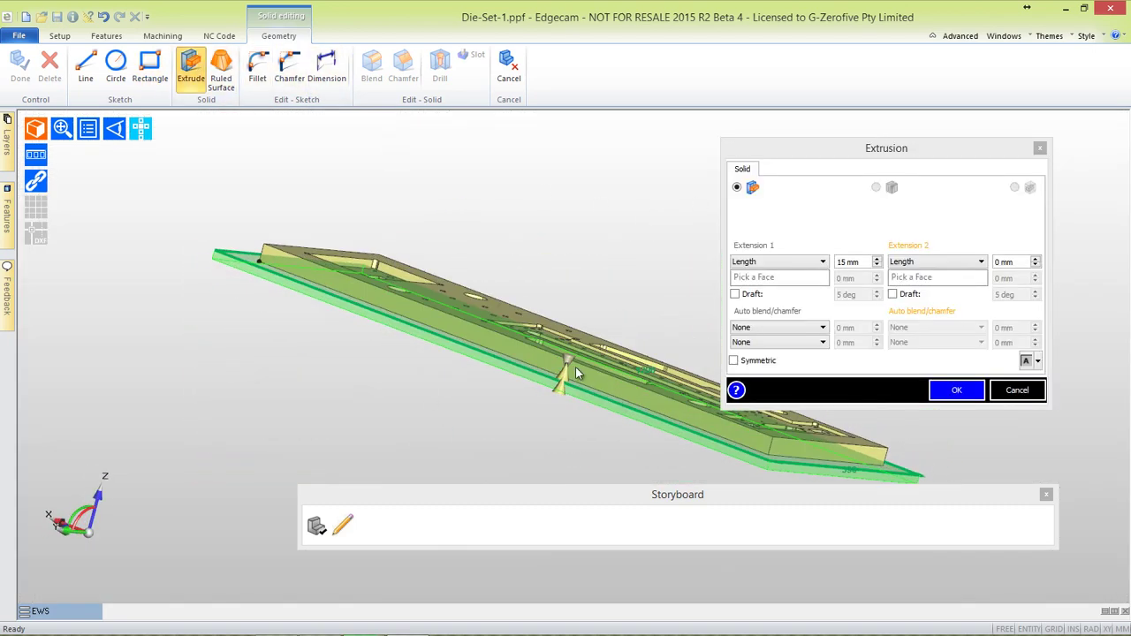
{"action": "left_click_drag", "start_coordinate": [570, 369], "coordinate": [556, 415]}
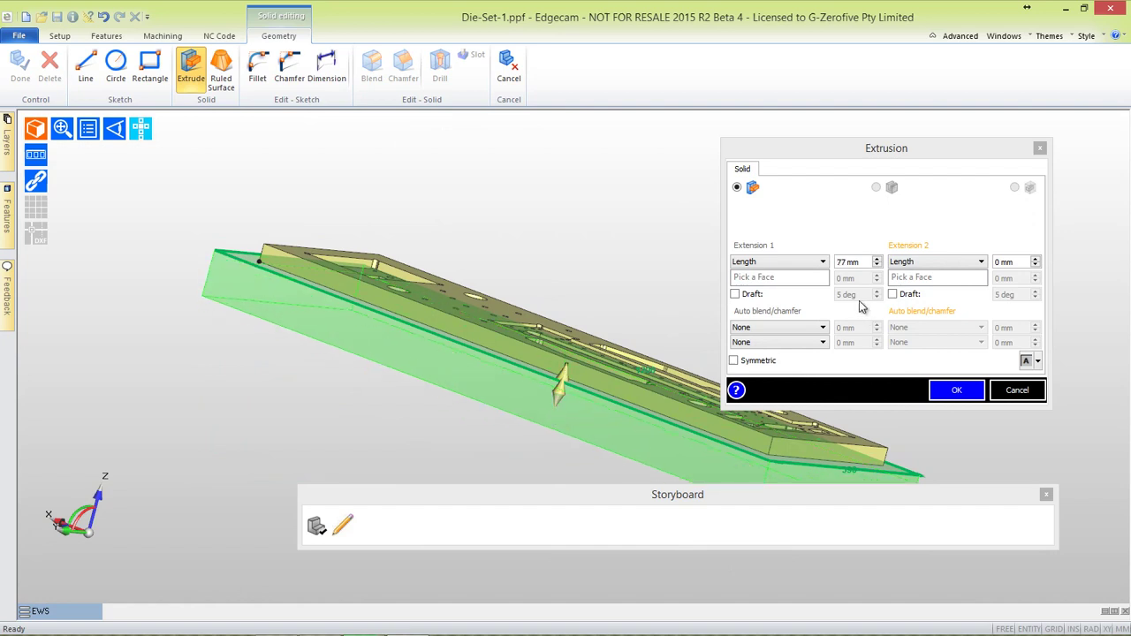
{"action": "left_click", "coordinate": [861, 261]}
{"action": "type", "text": "15"}
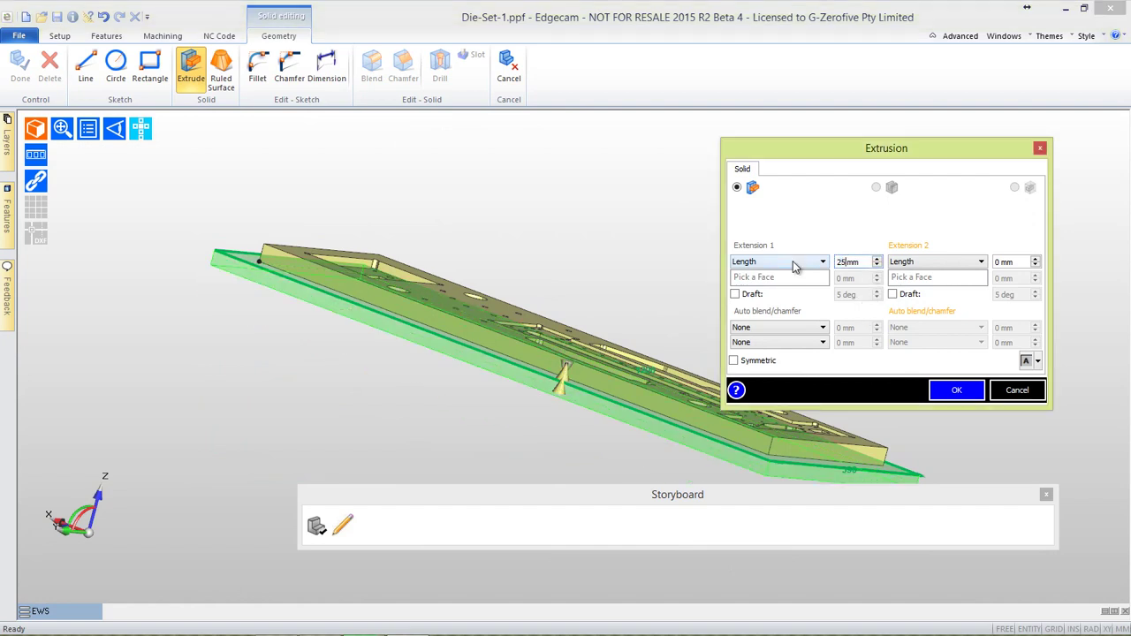
{"action": "left_click", "coordinate": [954, 390]}
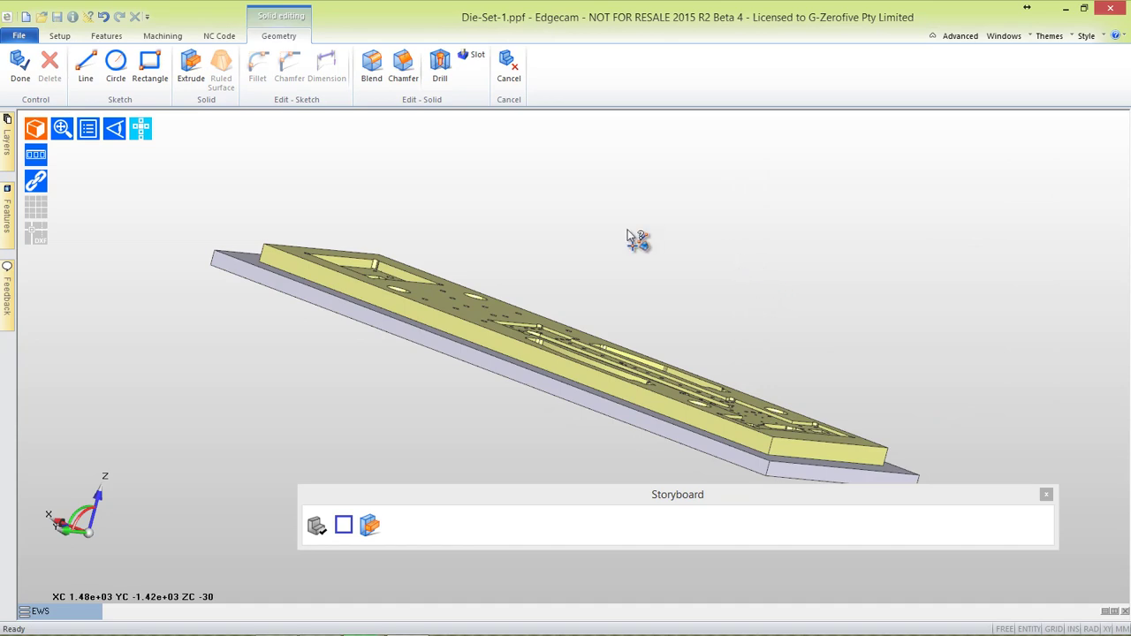
In Top view, draw small 55 mm-wide clamp rectangles at the plate's two left corners
{"action": "middle_click_drag", "start_coordinate": [379, 309], "coordinate": [512, 218]}
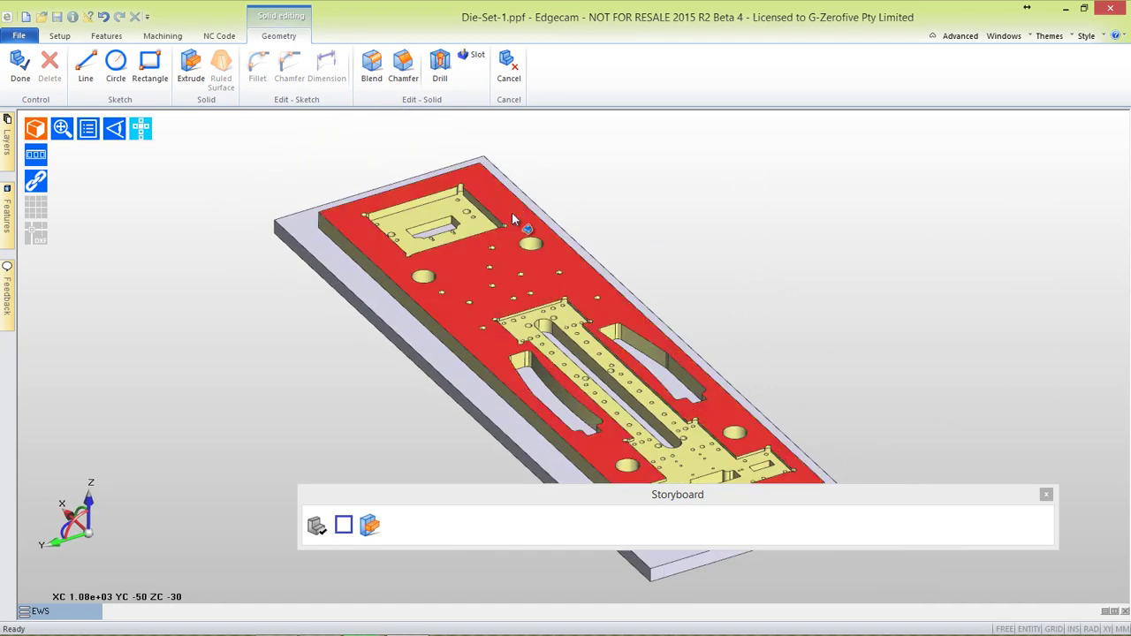
{"action": "left_click", "coordinate": [143, 84]}
{"action": "left_click", "coordinate": [335, 214]}
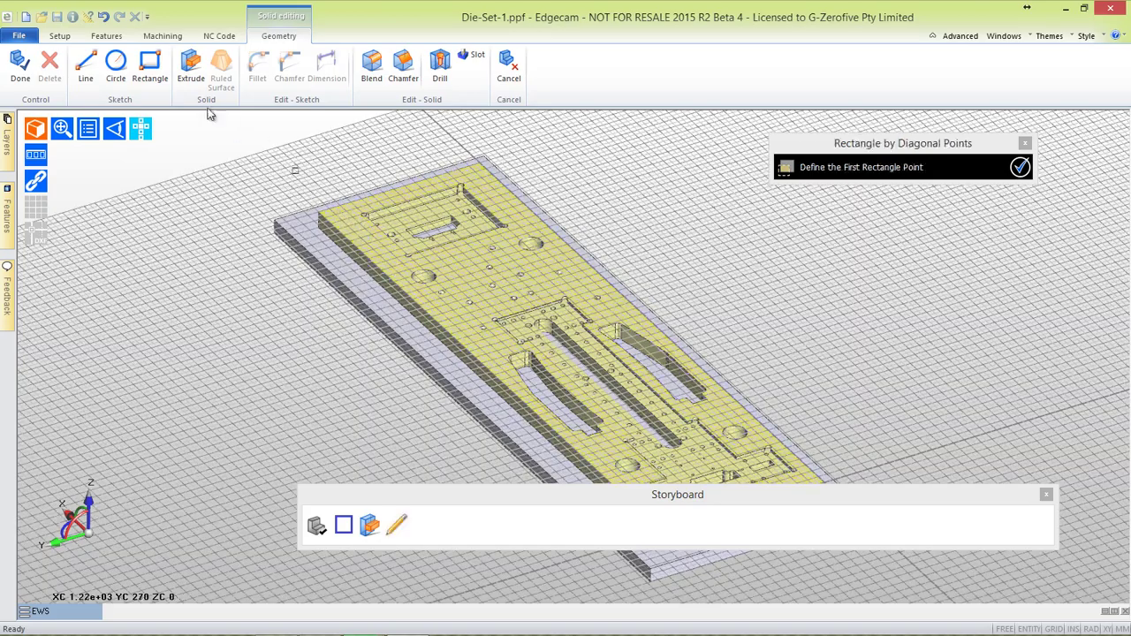
{"action": "left_click", "coordinate": [116, 130]}
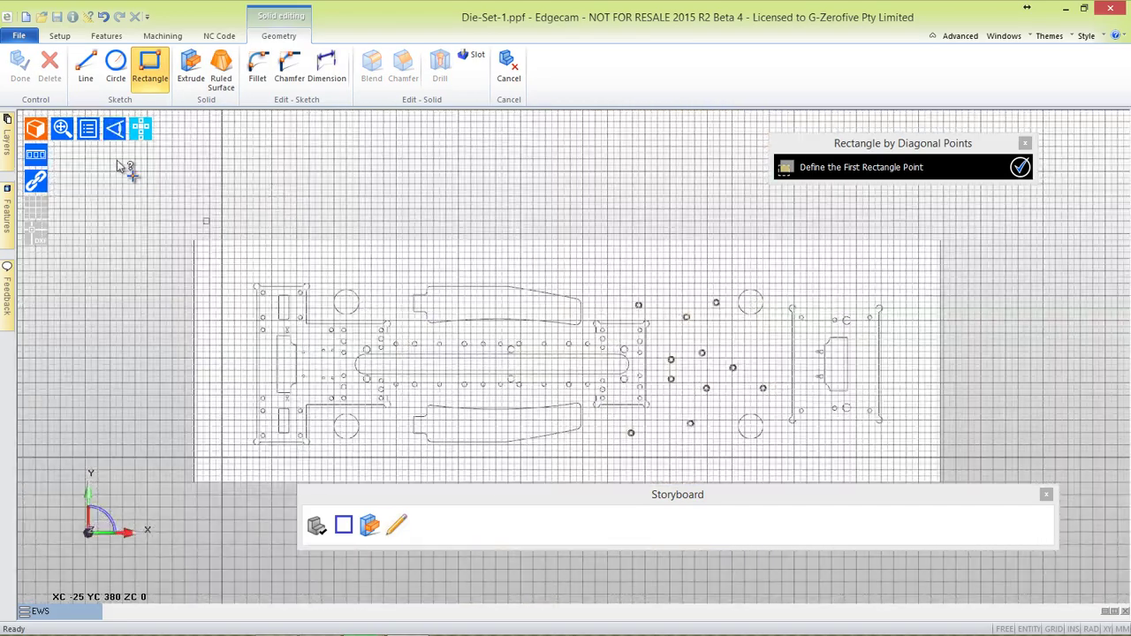
{"action": "left_click", "coordinate": [205, 279]}
{"action": "left_click", "coordinate": [237, 292]}
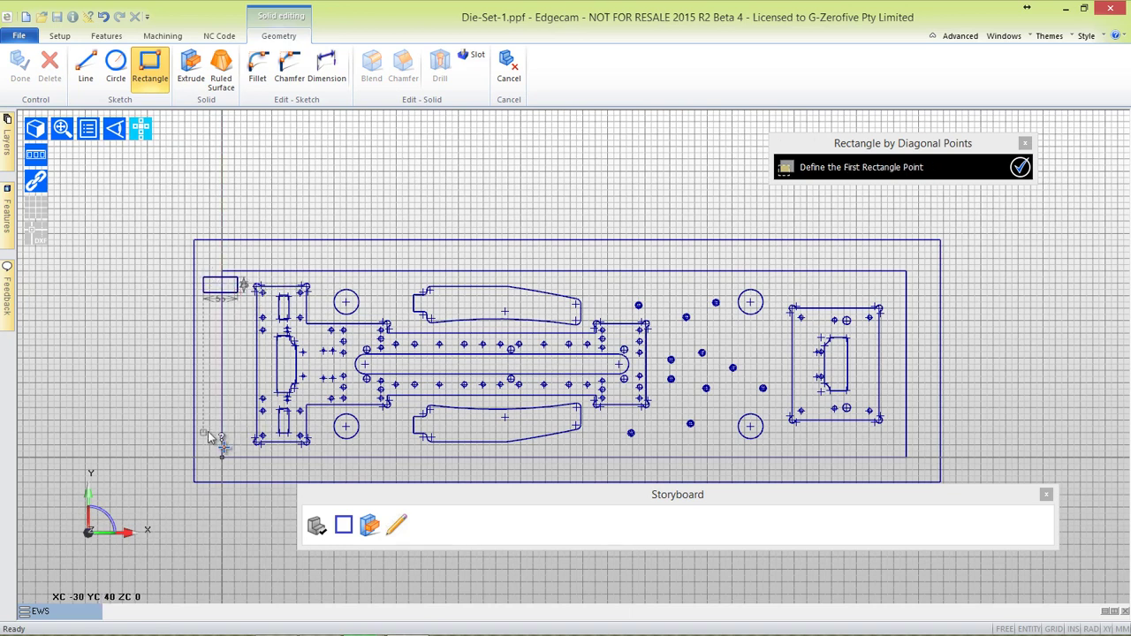
{"action": "left_click", "coordinate": [204, 433]}
{"action": "left_click", "coordinate": [237, 445]}
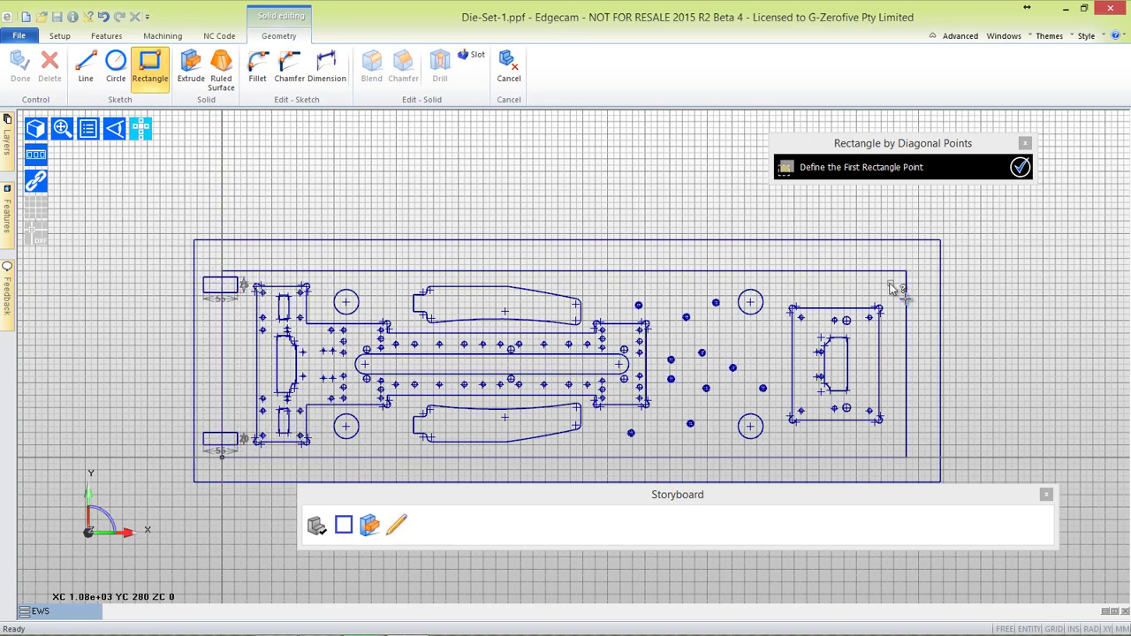
Draw the two right-corner clamp rectangles and extrude all four 25 mm into pads
{"action": "left_click", "coordinate": [888, 284]}
{"action": "left_click", "coordinate": [920, 293]}
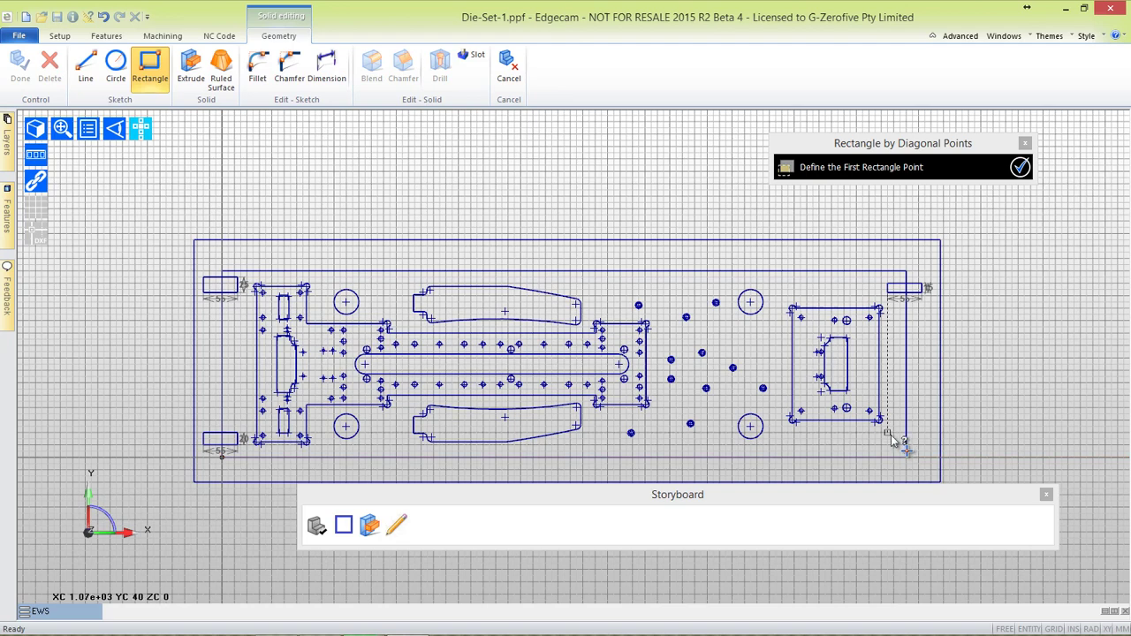
{"action": "left_click", "coordinate": [887, 432]}
{"action": "left_click", "coordinate": [921, 445]}
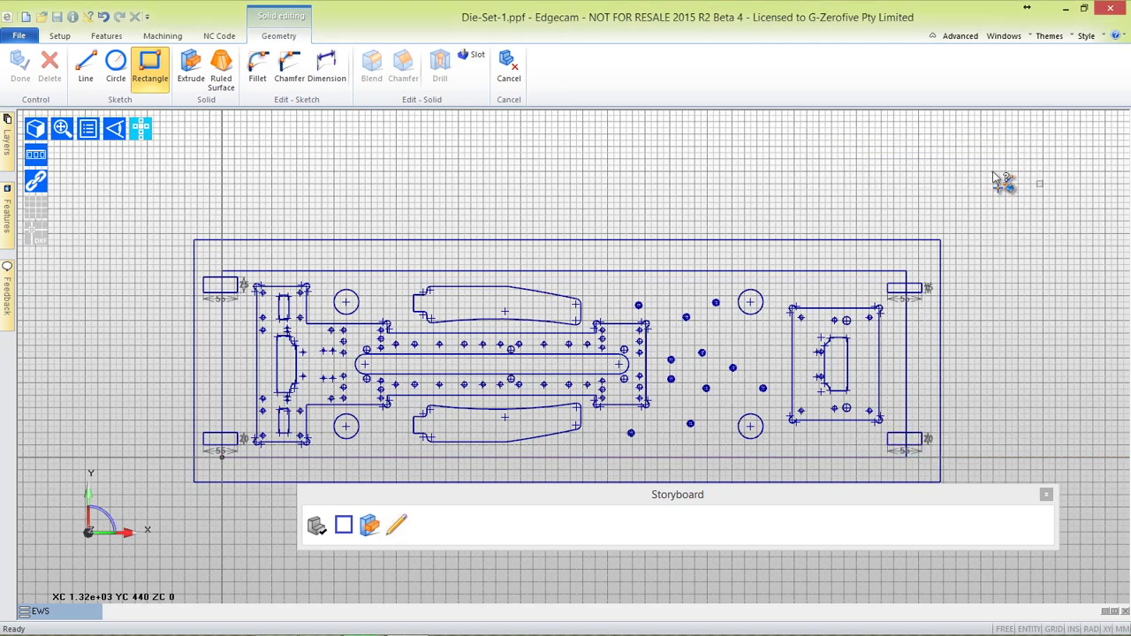
{"action": "left_click", "coordinate": [1019, 167]}
{"action": "left_click", "coordinate": [191, 69]}
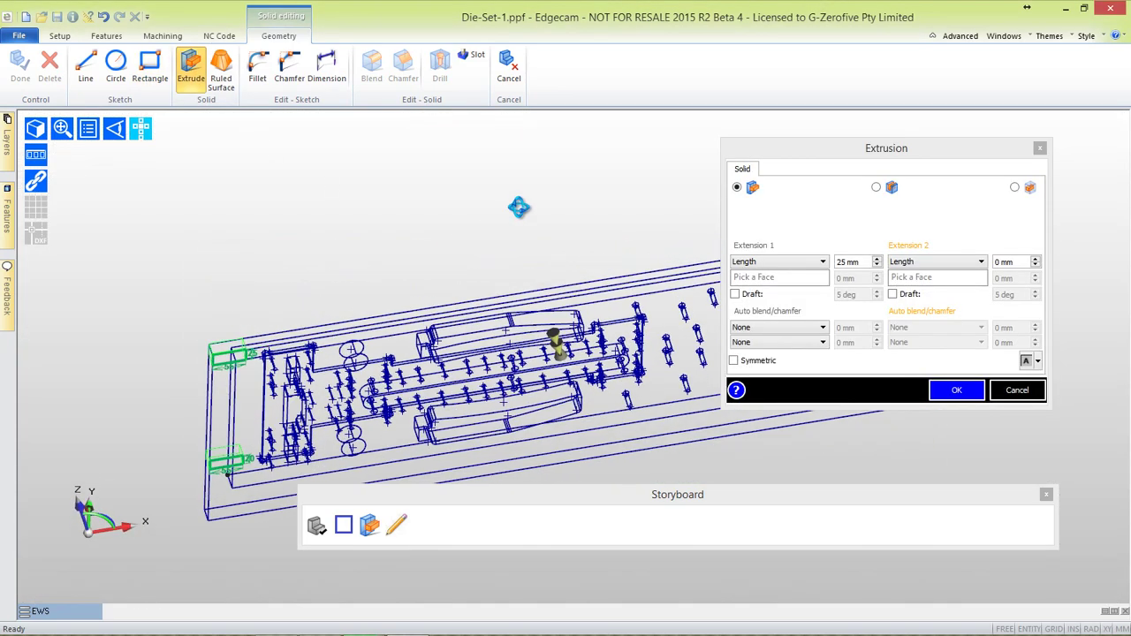
{"action": "left_click", "coordinate": [944, 390]}
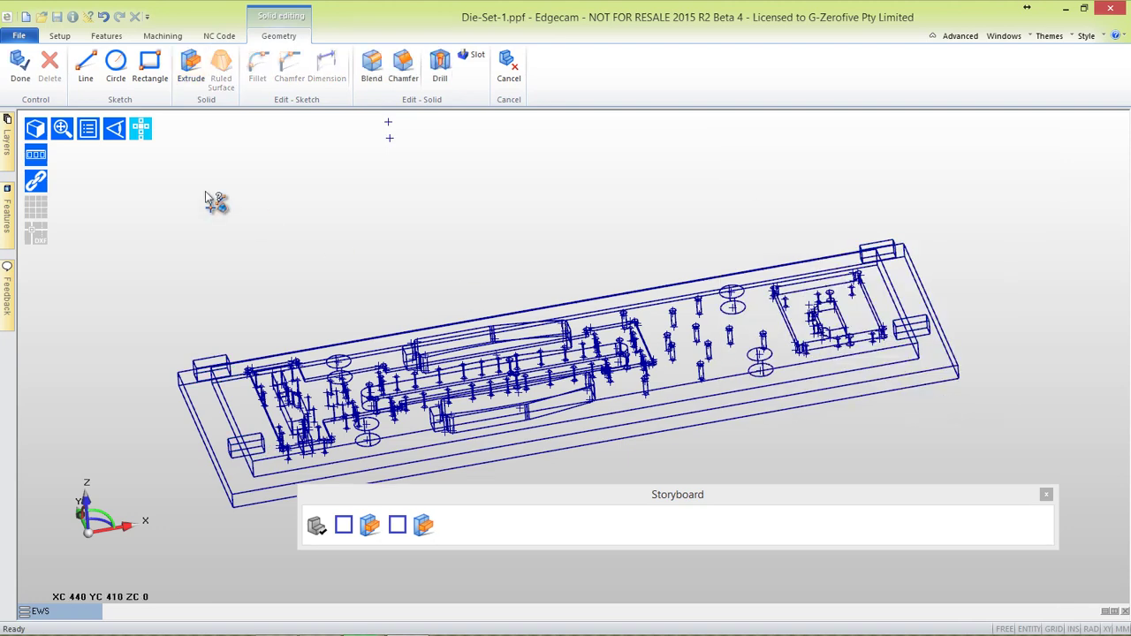
Switch the die plate, base block and clamp pads to shaded display, centred in view
{"action": "left_click", "coordinate": [42, 132]}
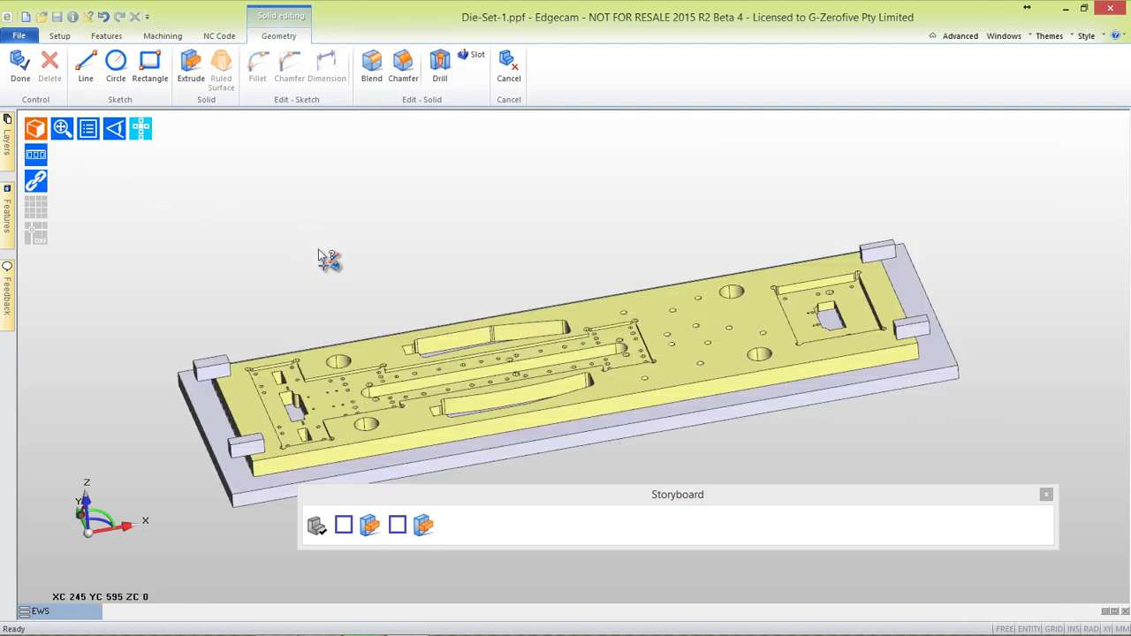
{"action": "middle_click_drag", "start_coordinate": [325, 254], "coordinate": [408, 198]}
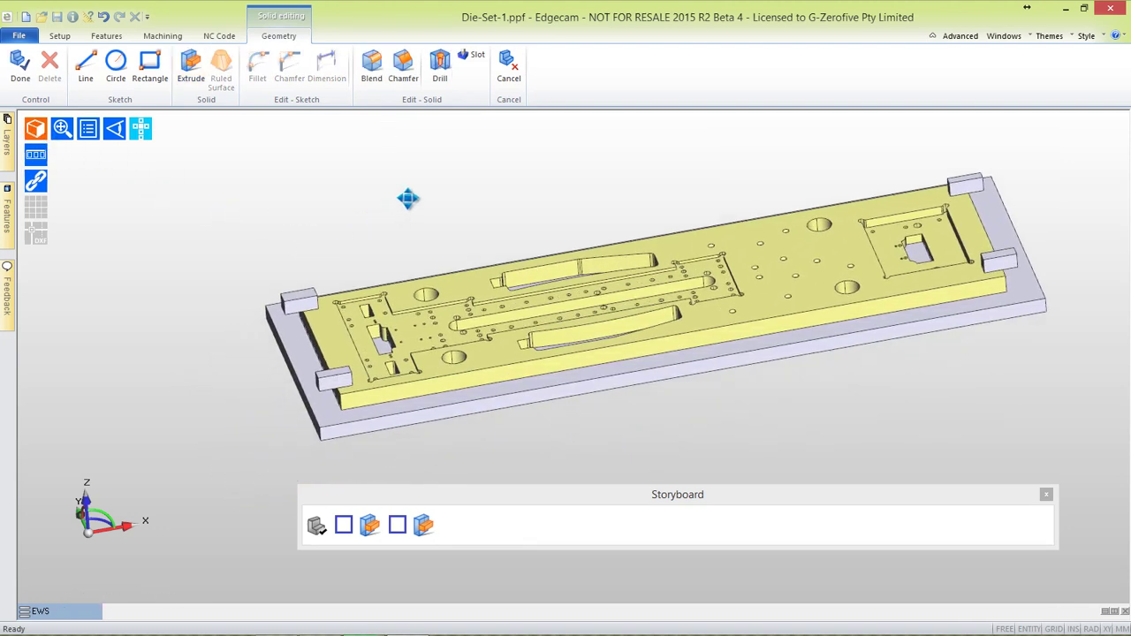